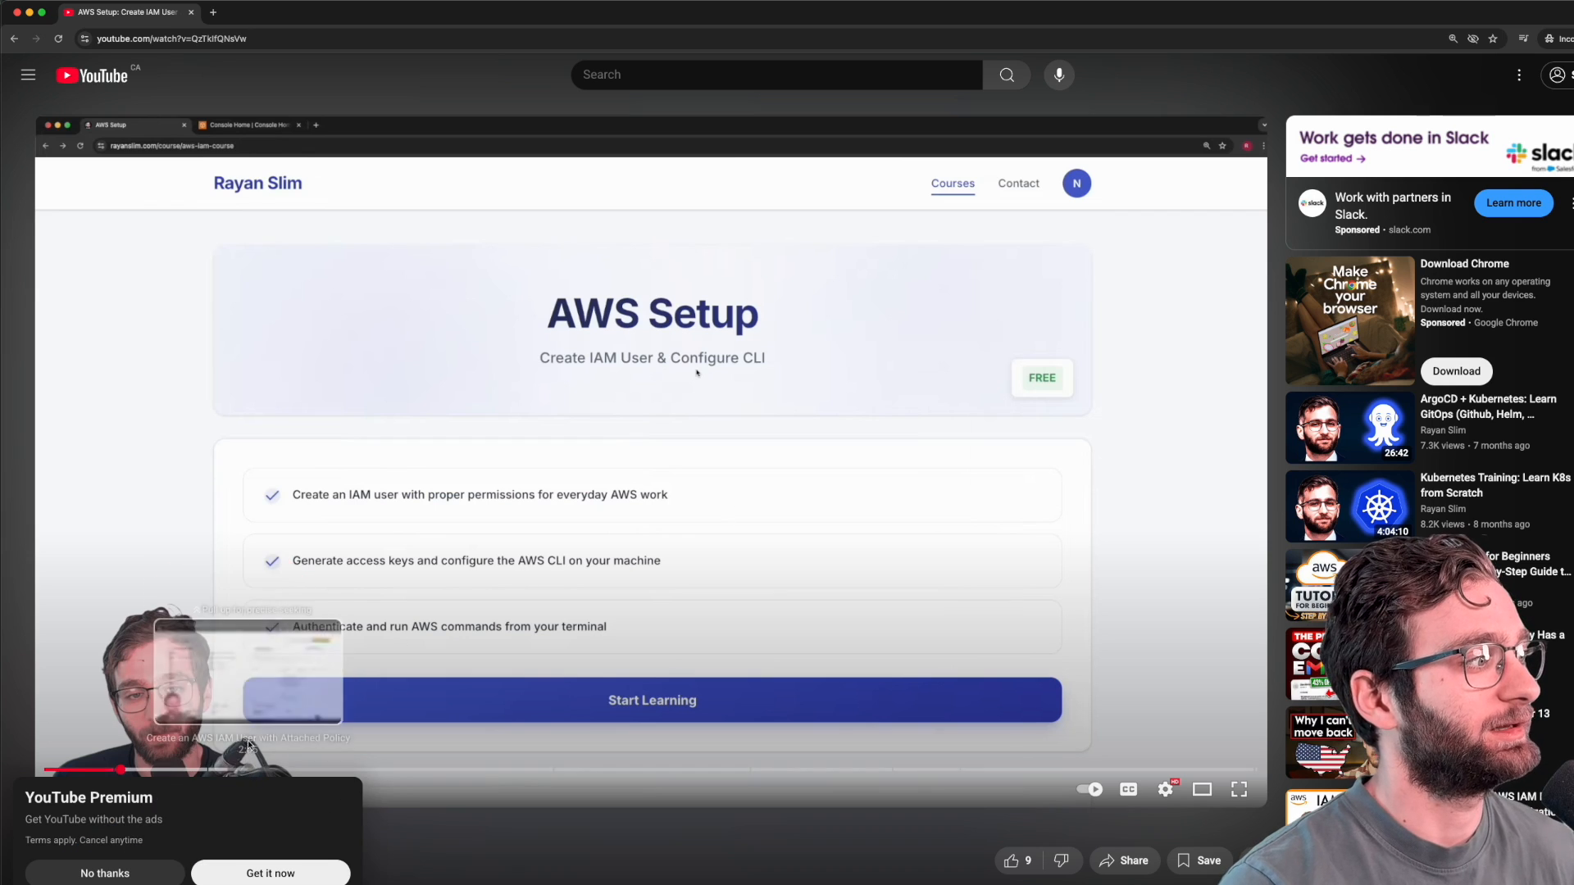
Step: Review the title and description of the AWS Setup video page and close it
scroll(248, 745, "down", 2)
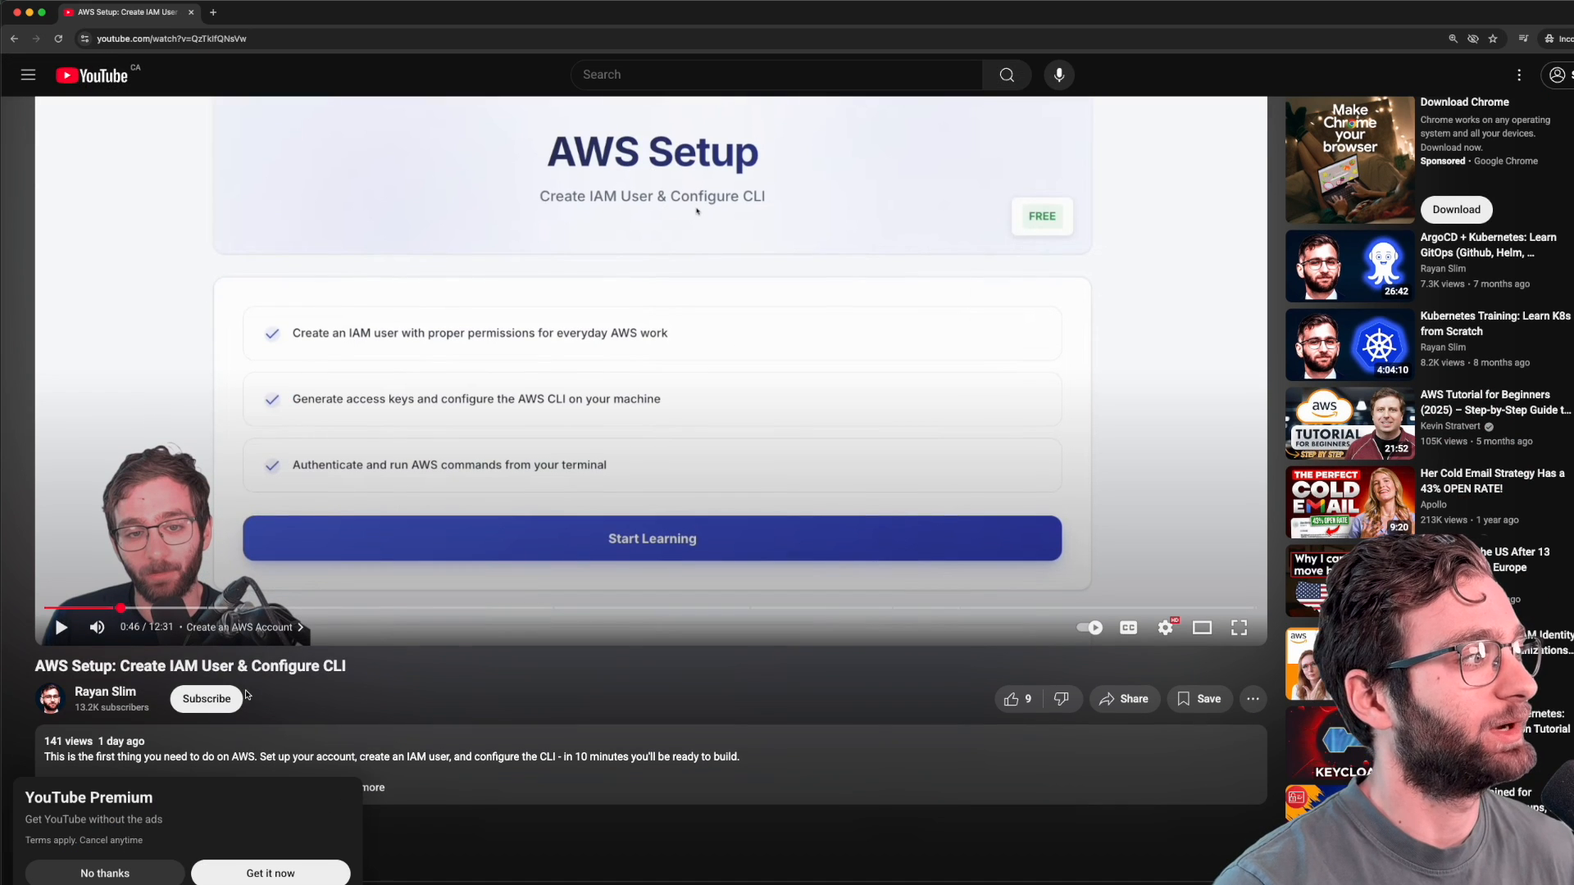
left_click_drag(33, 663, 310, 659)
scroll(319, 658, "up", 2)
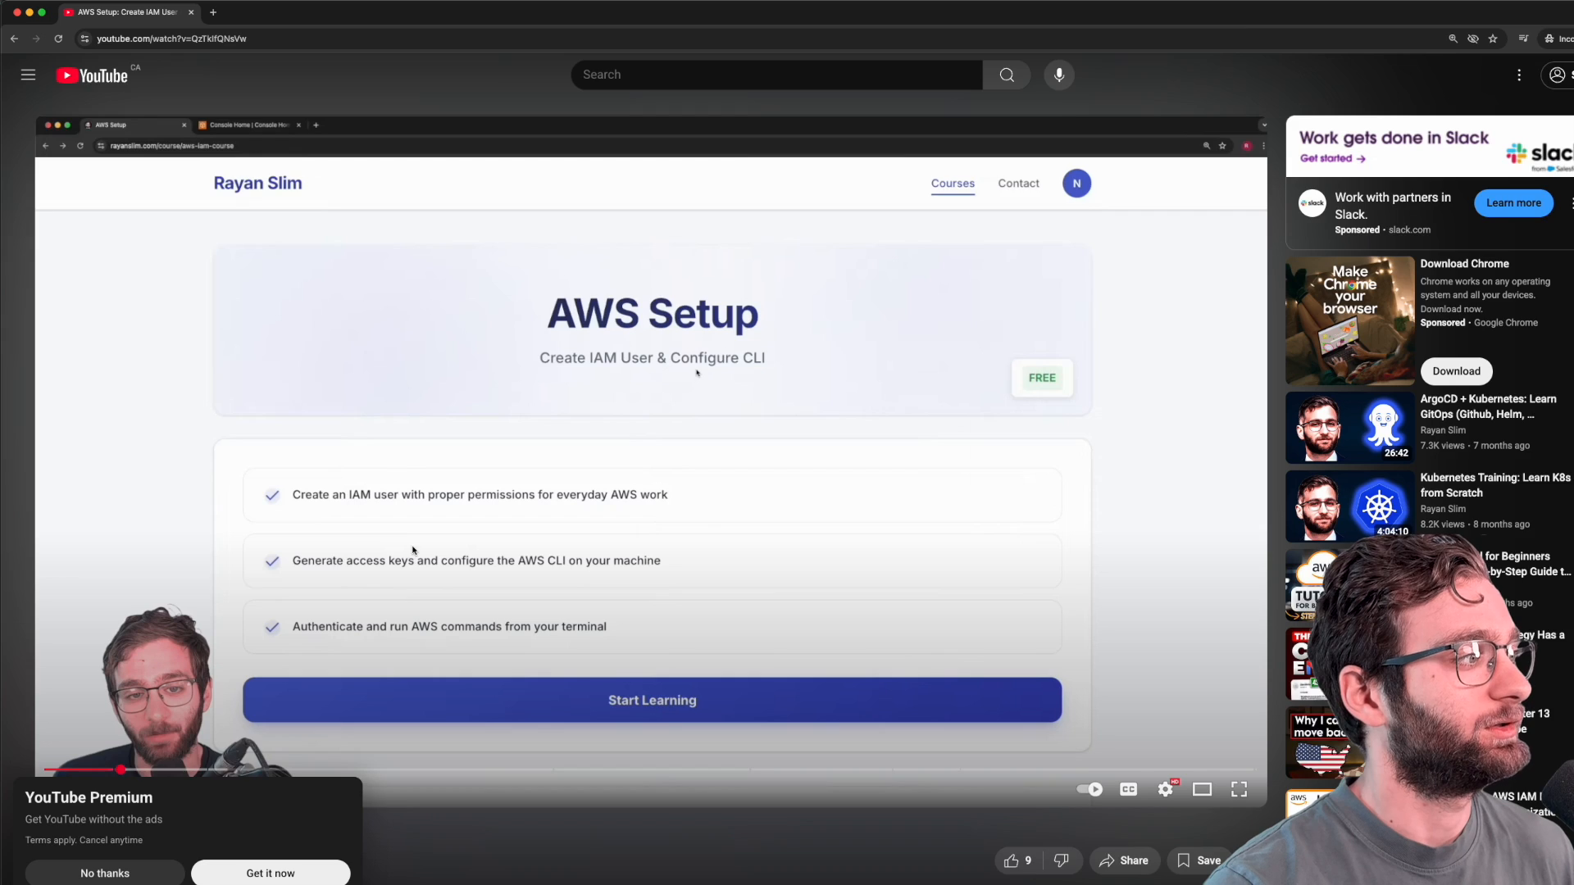
scroll(88, 579, "down", 3)
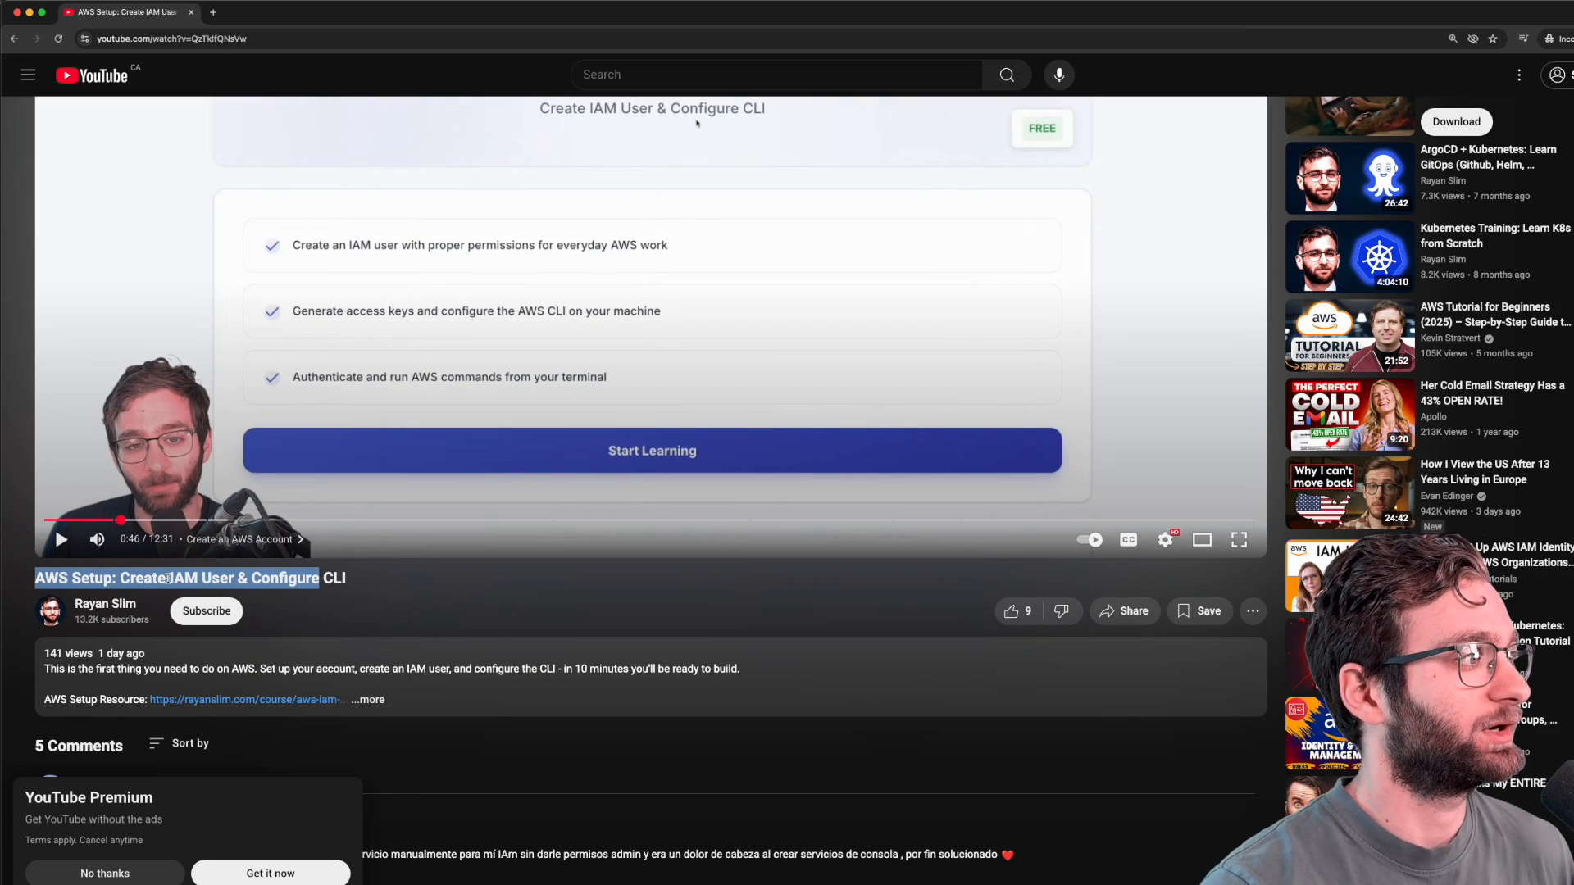
left_click(189, 591)
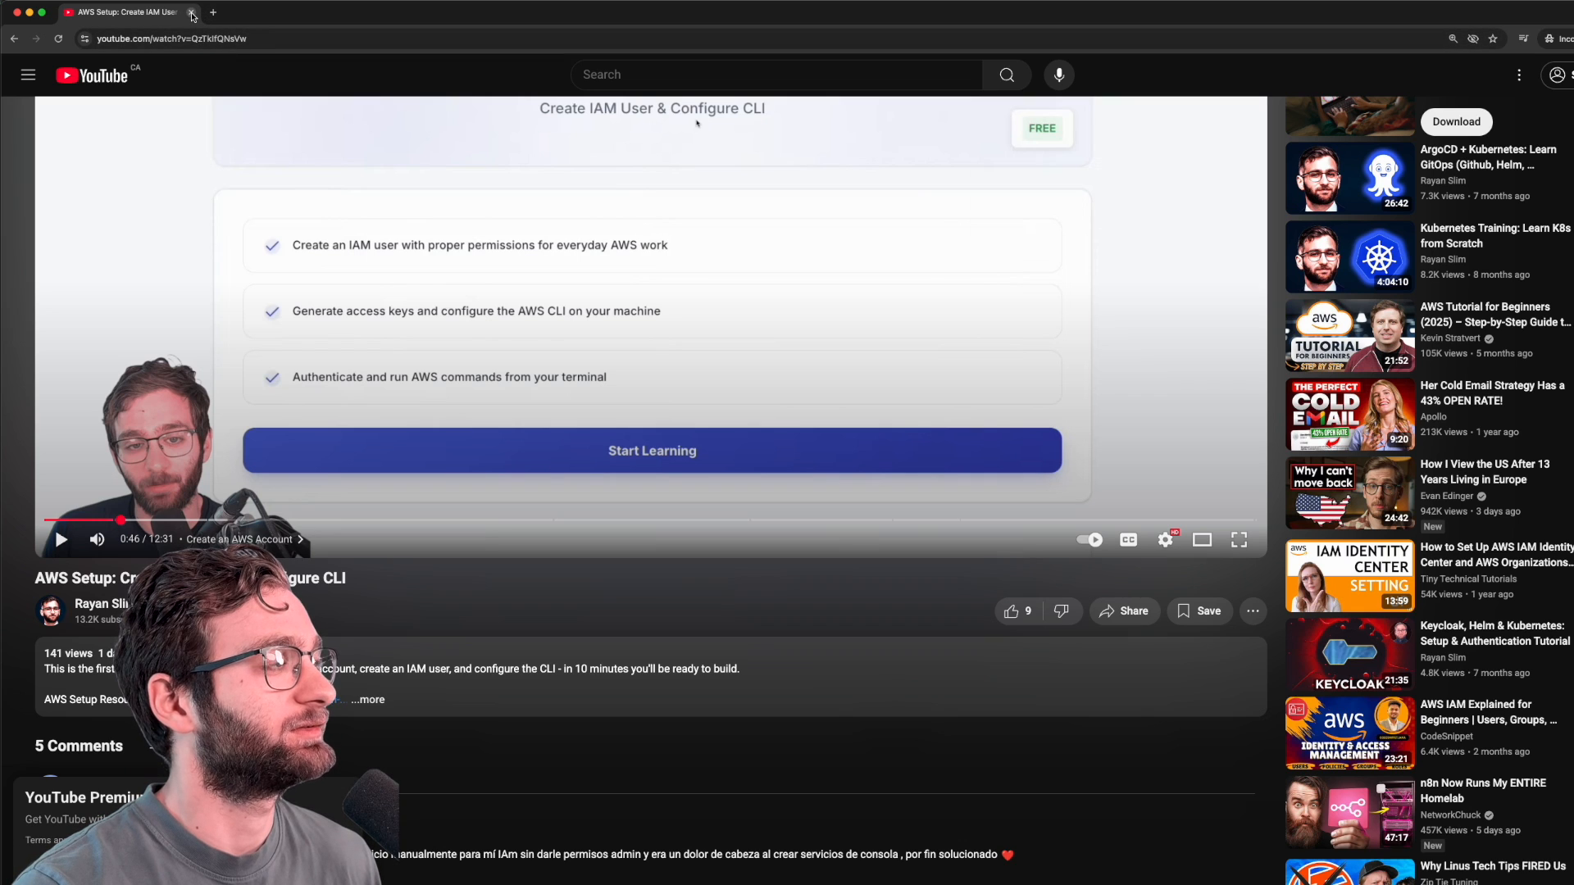
left_click(193, 13)
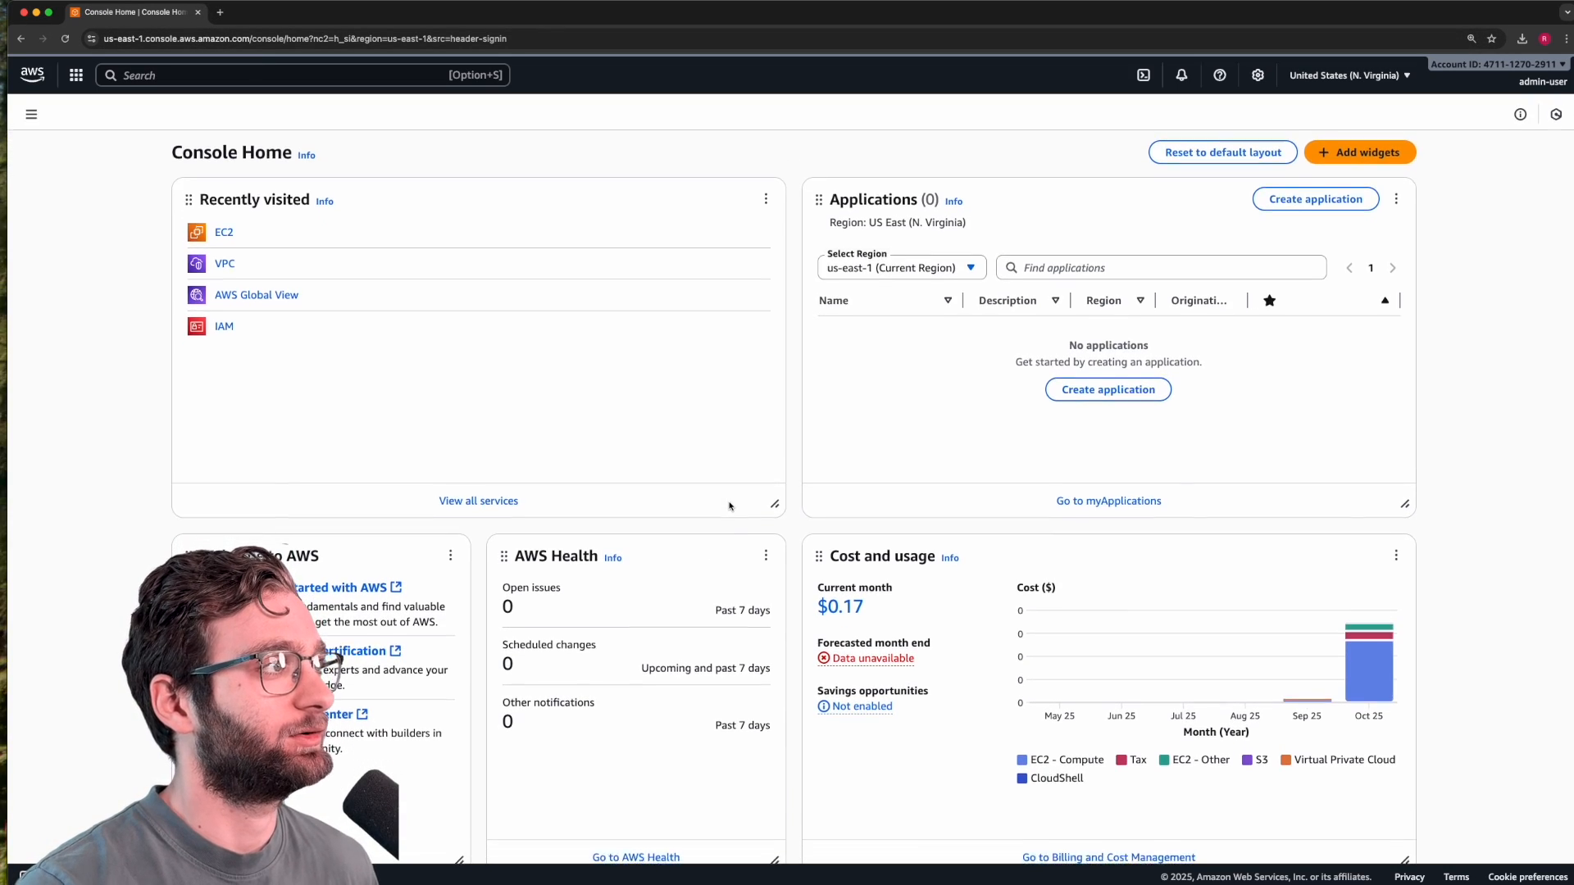
Step: Find the VPC service with the search term vpc and open the list of existing VPCs
left_click(355, 74)
type("vpc")
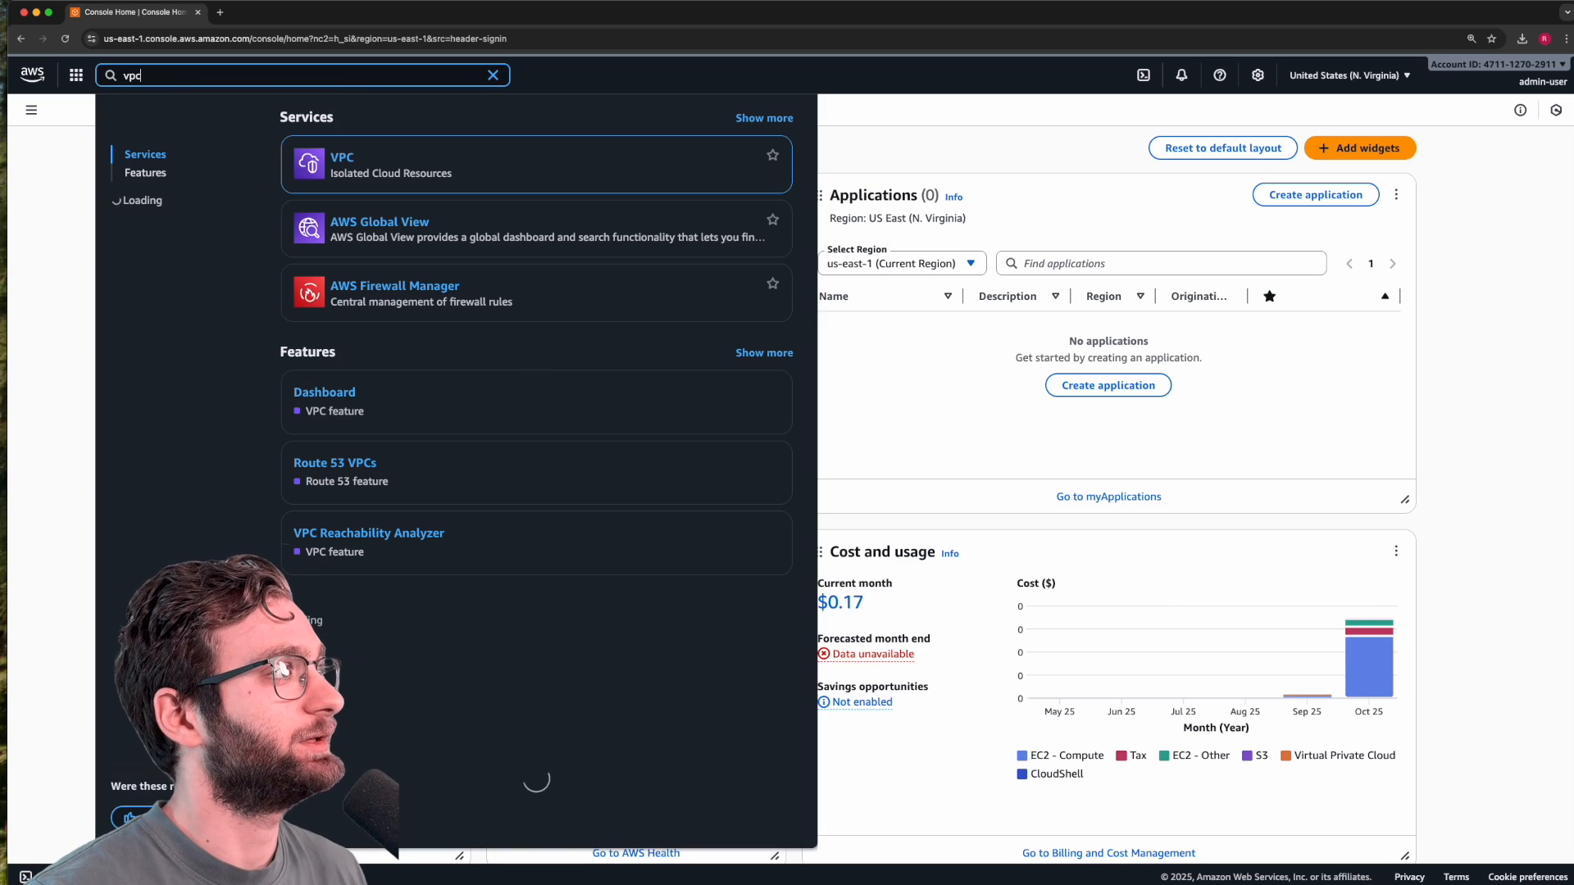
left_click(336, 166)
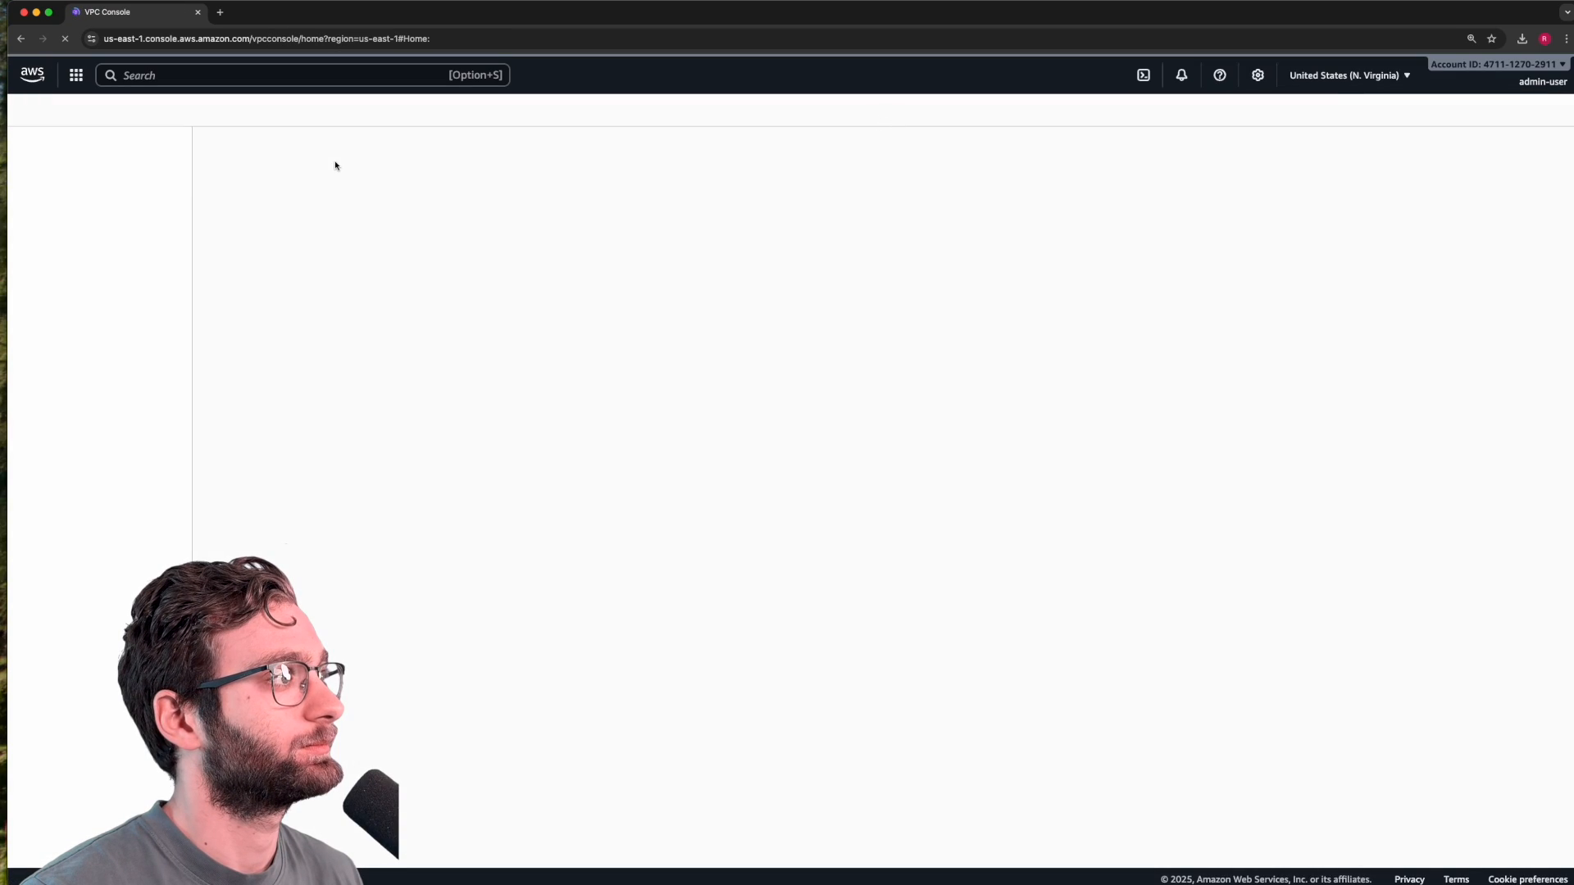
left_click(286, 265)
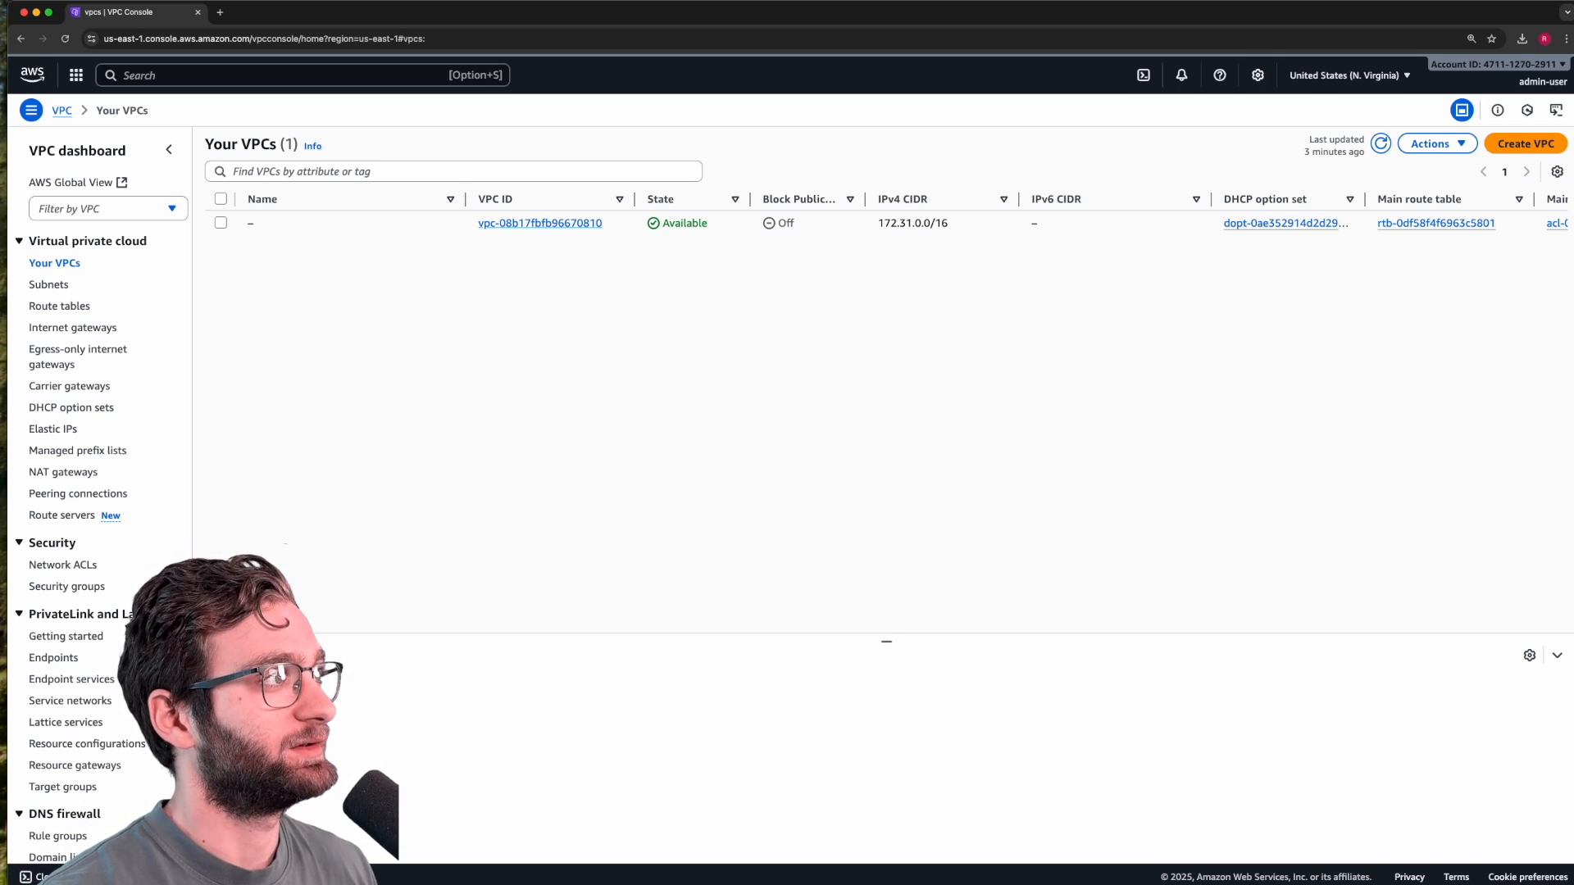
Step: Check the active AWS region in the page address and in the list of available regions
left_click(414, 37)
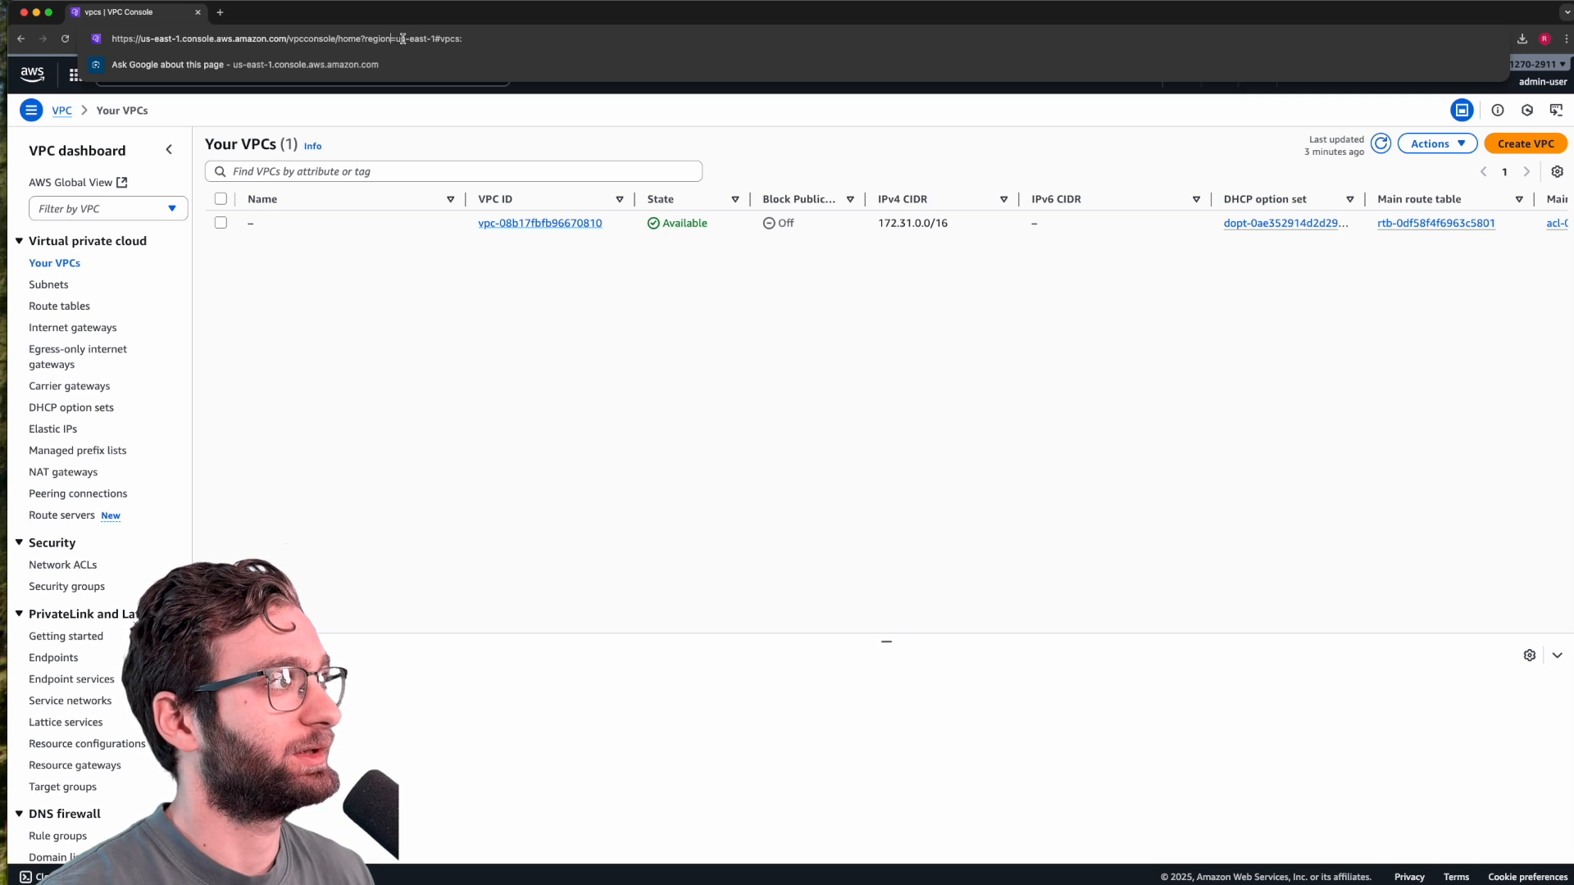
left_click_drag(364, 38, 434, 41)
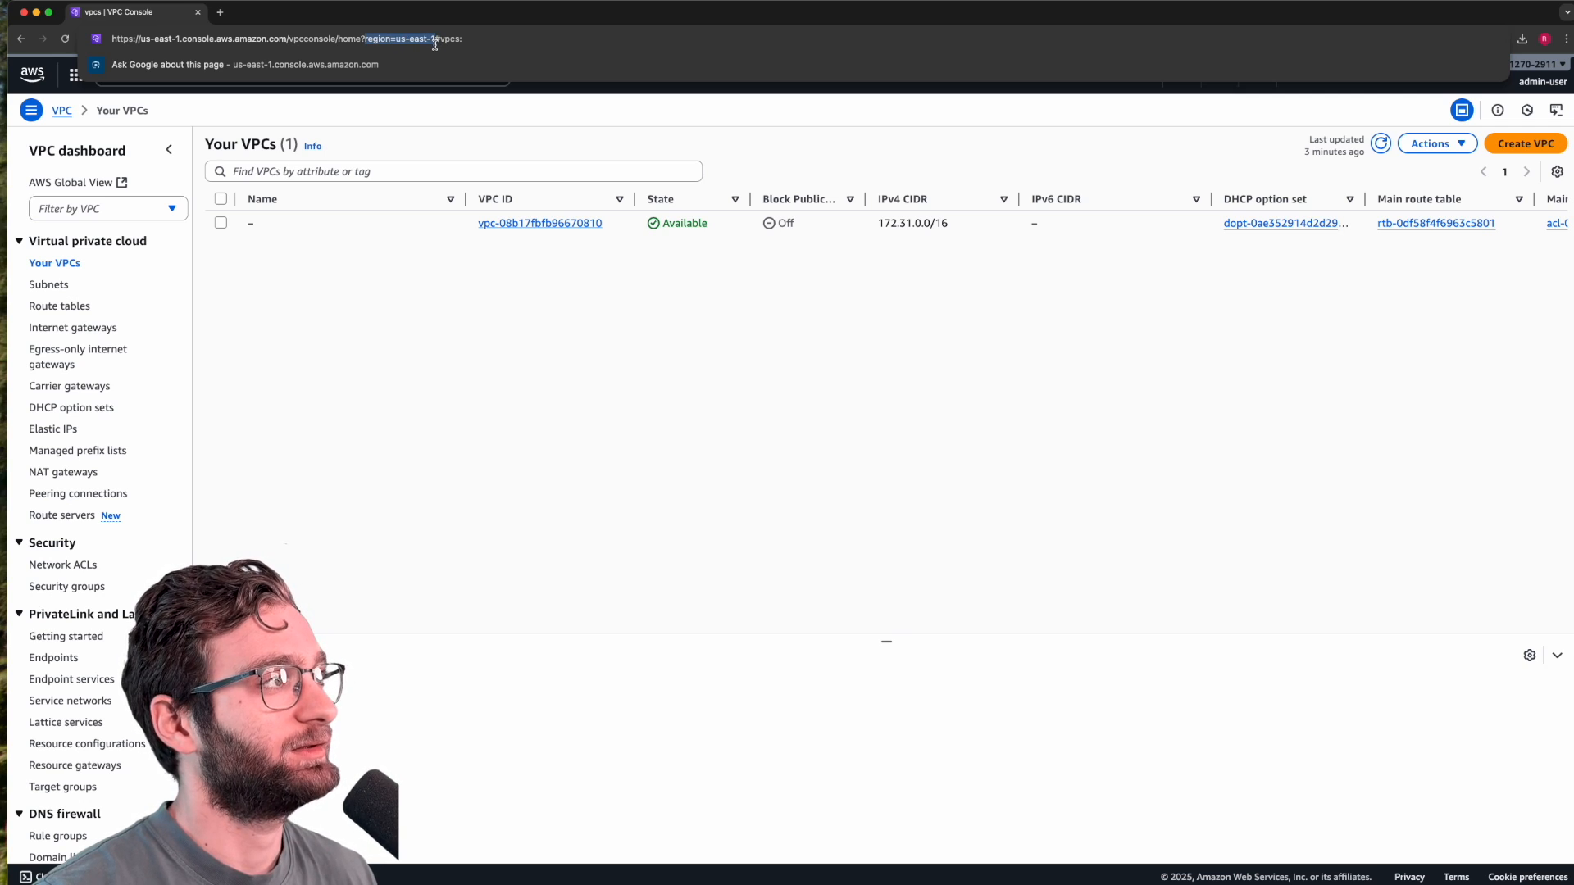
left_click(618, 411)
right_click(1324, 115)
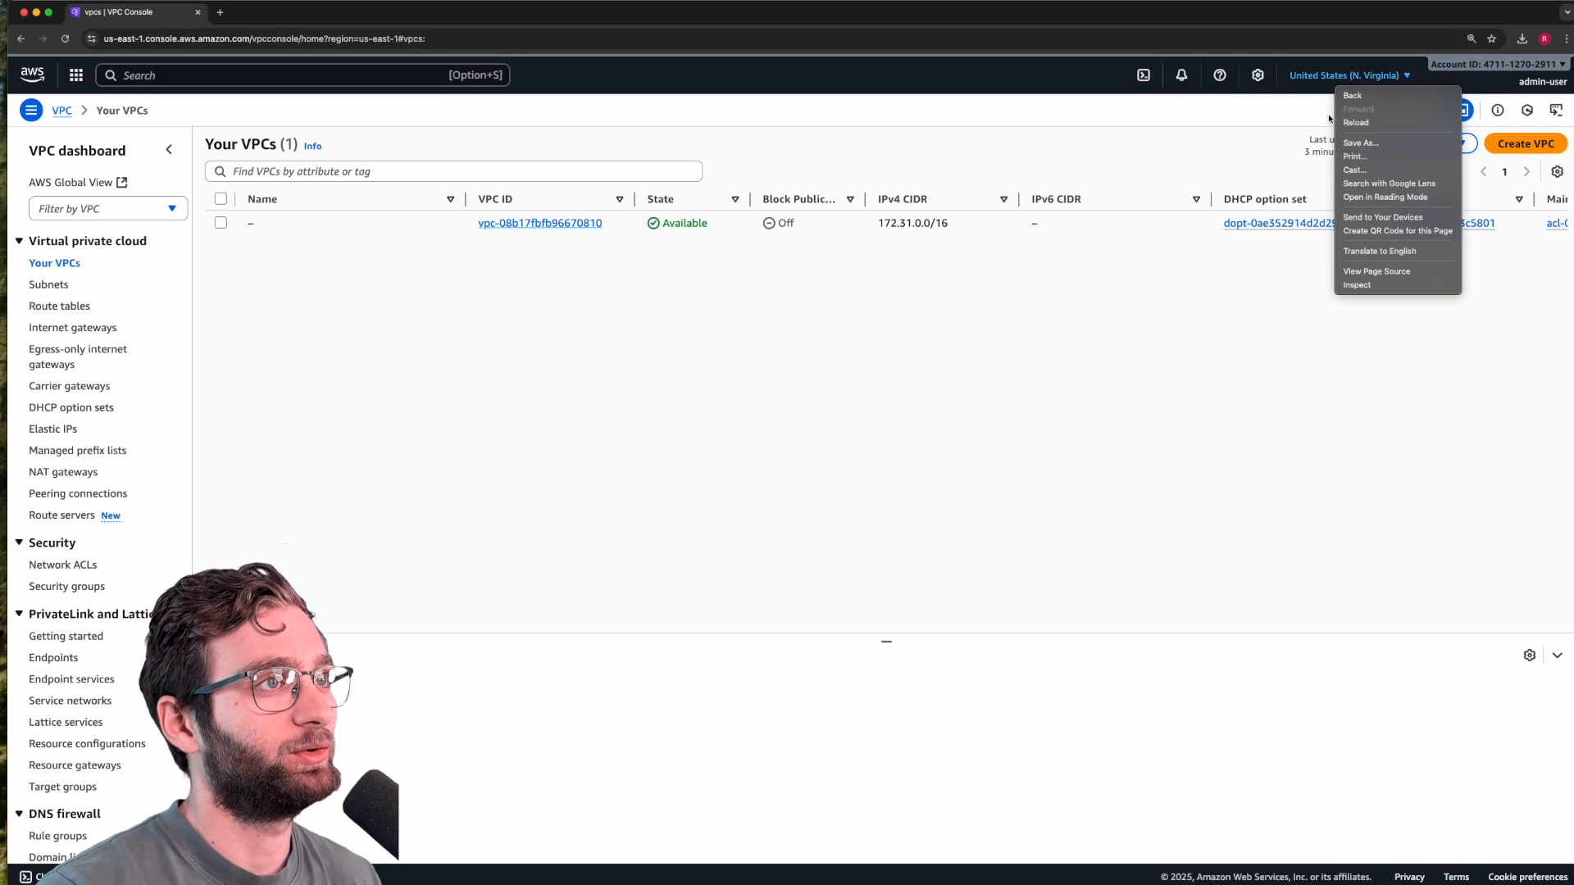
left_click(1360, 78)
left_click(1365, 80)
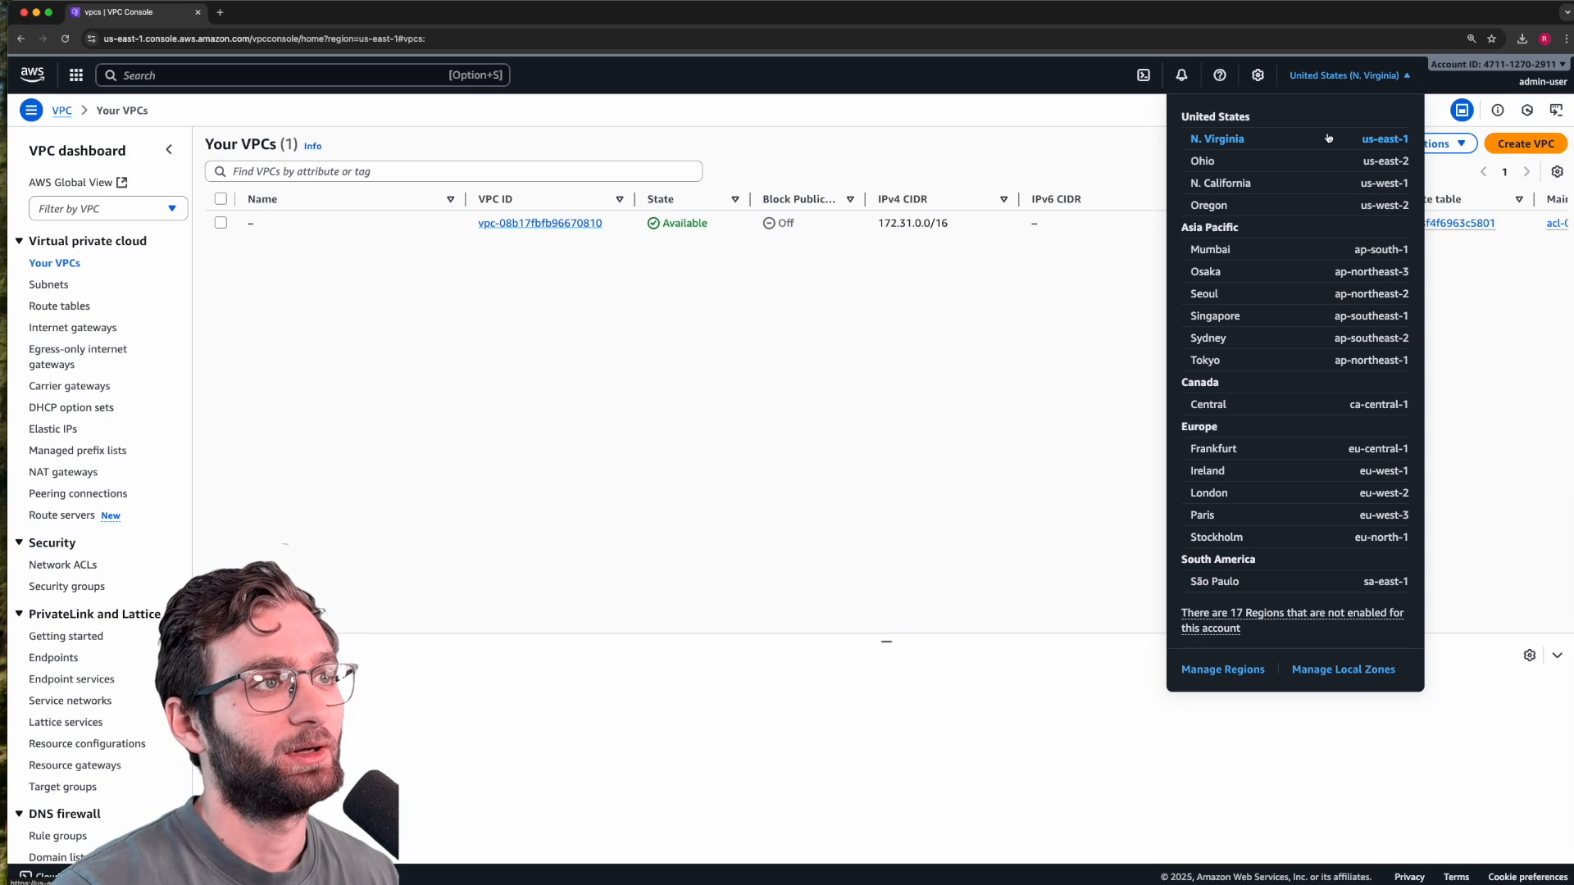
left_click(819, 320)
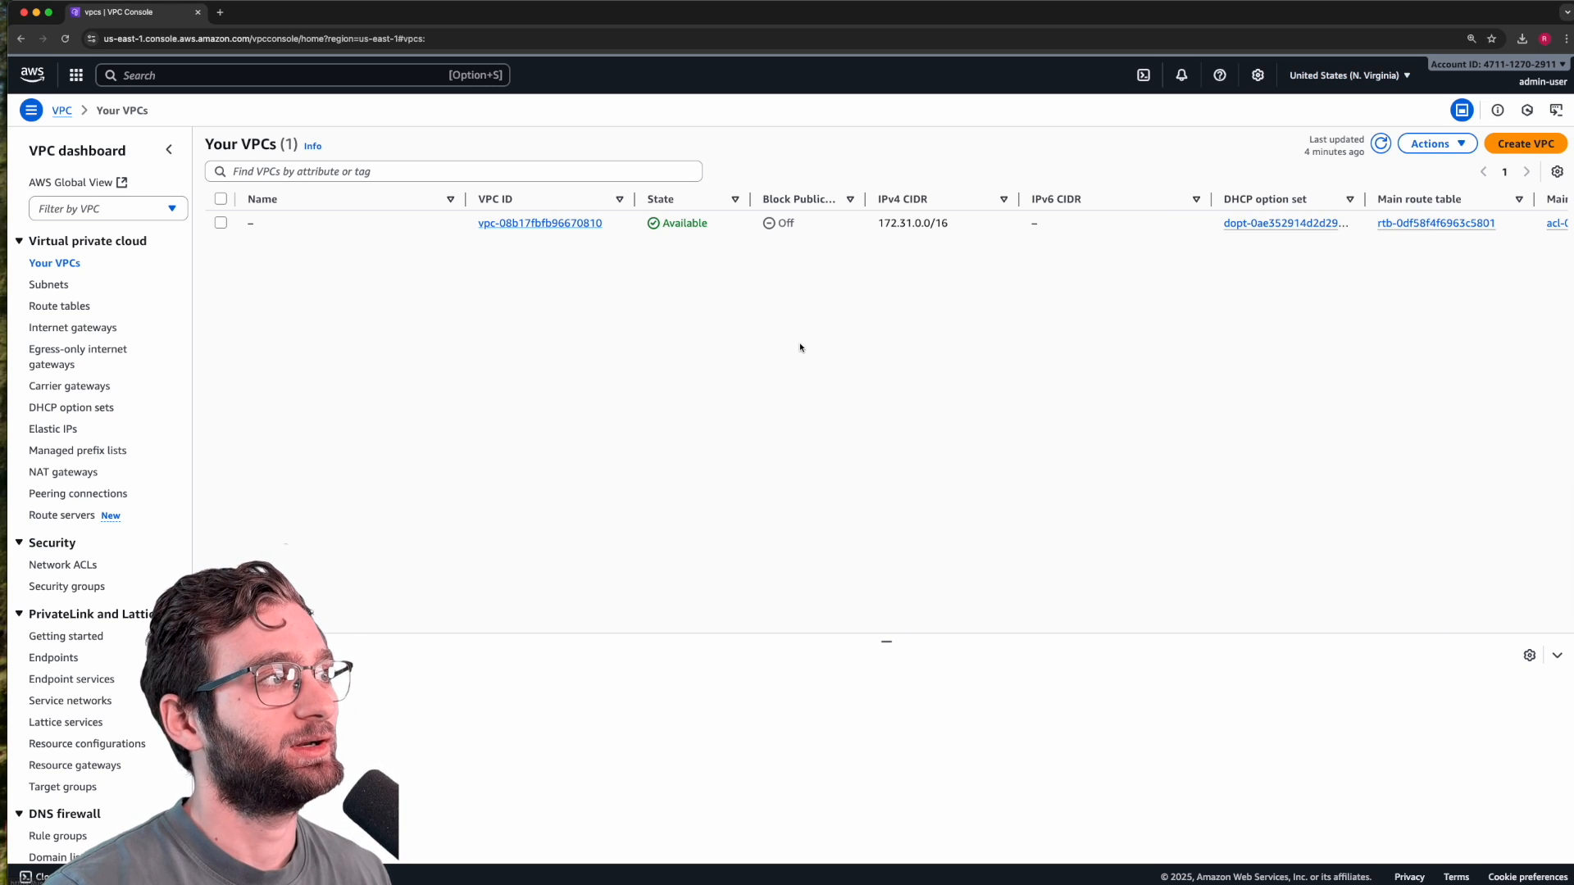
Step: Start creating a VPC with the VPC and more option and inspect the us-east-1a zone in the resource preview
left_click(1526, 144)
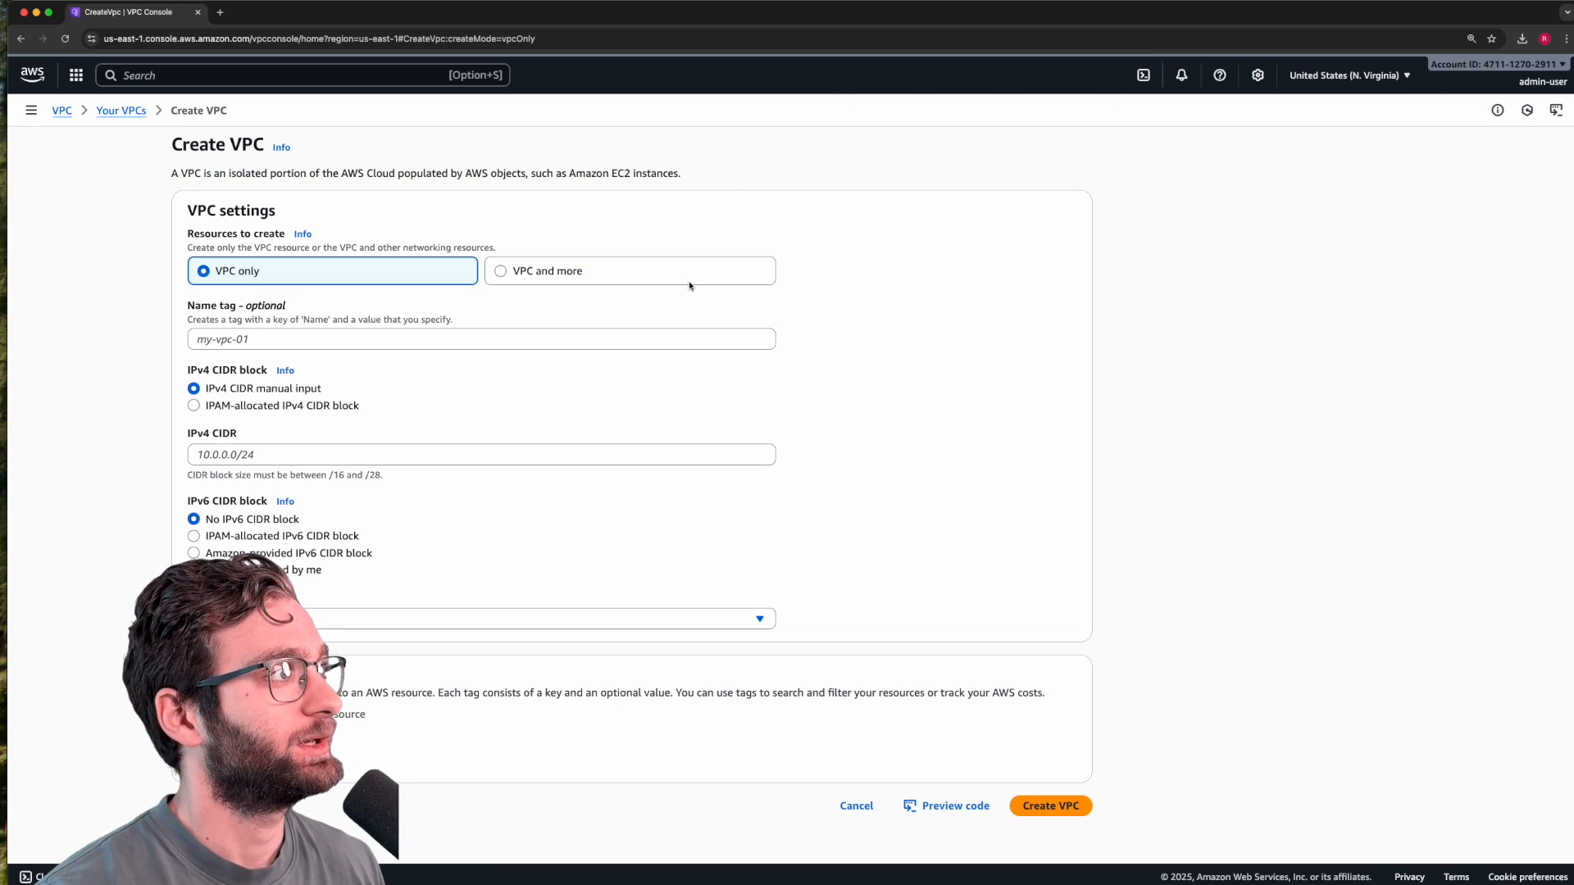
left_click(534, 280)
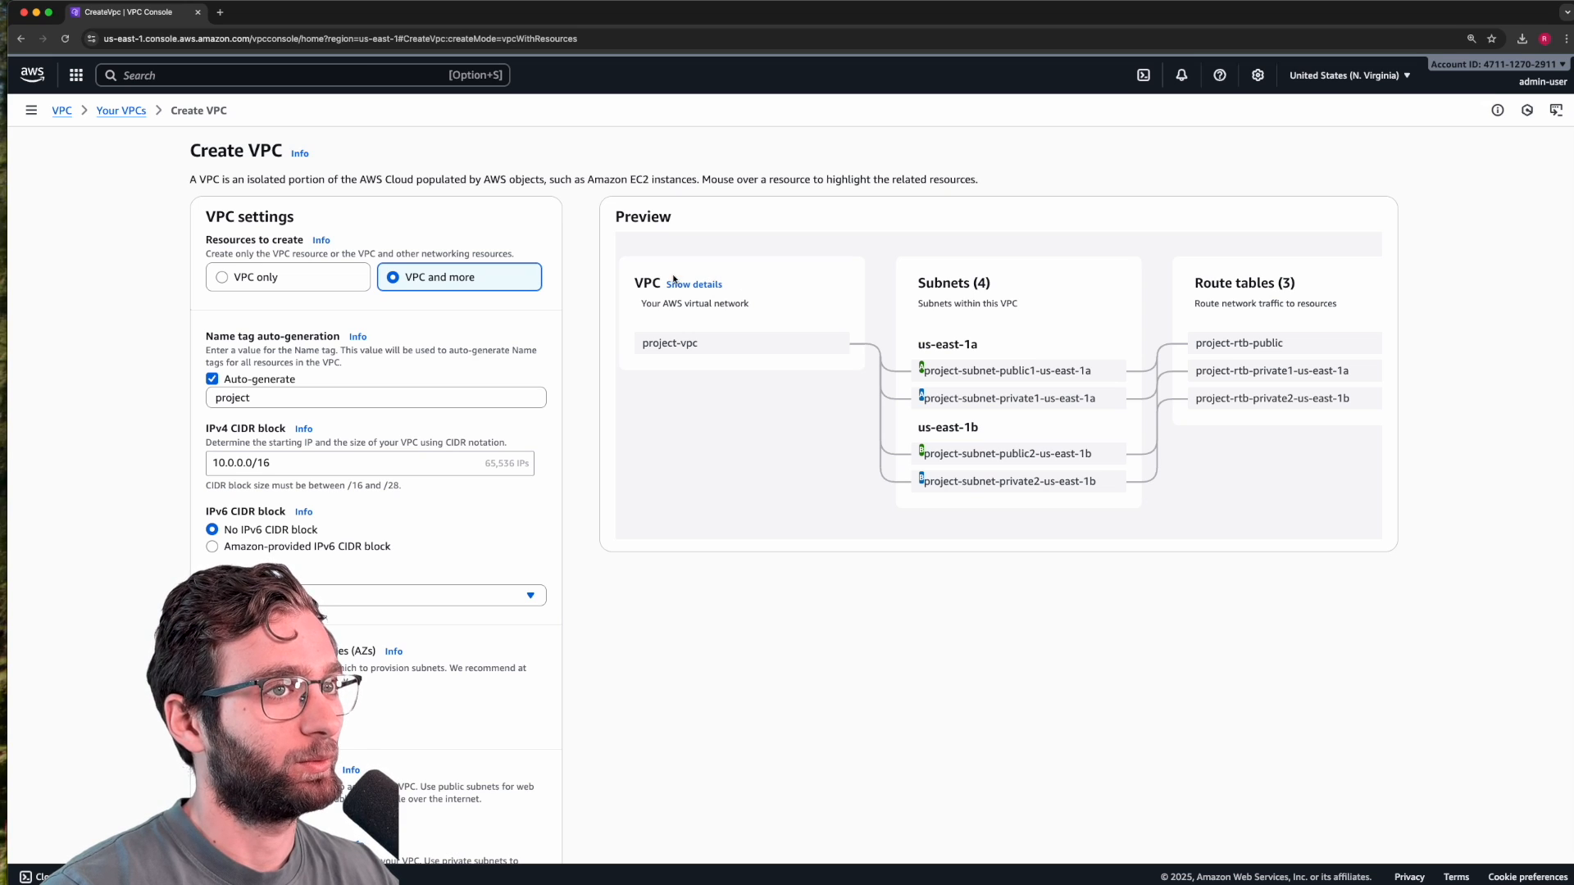
scroll(764, 305, "right", 3)
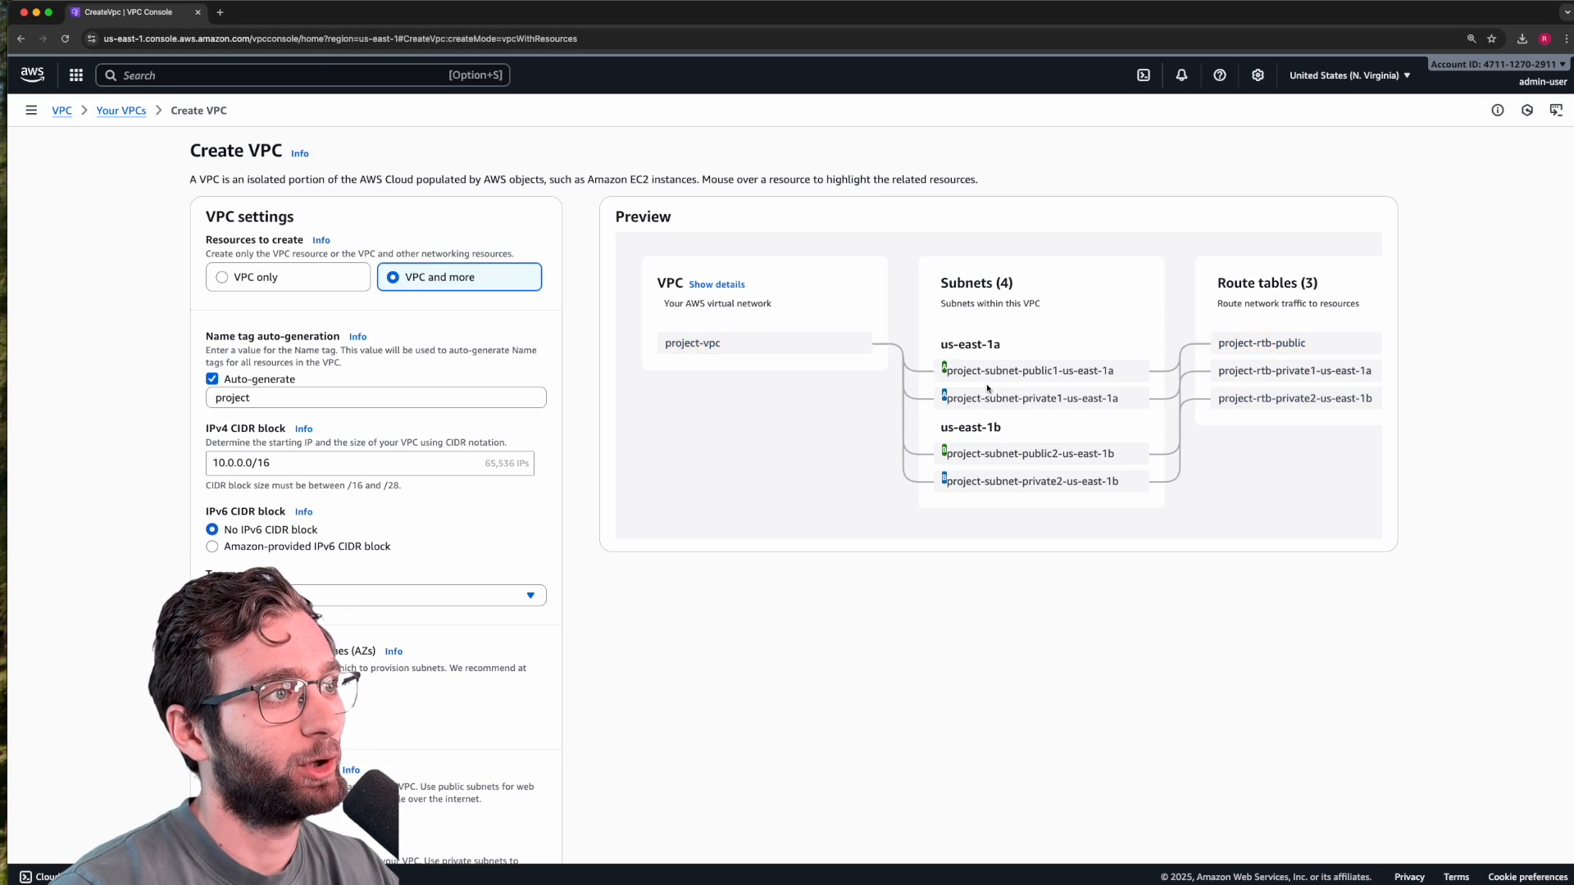
triple_click(974, 345)
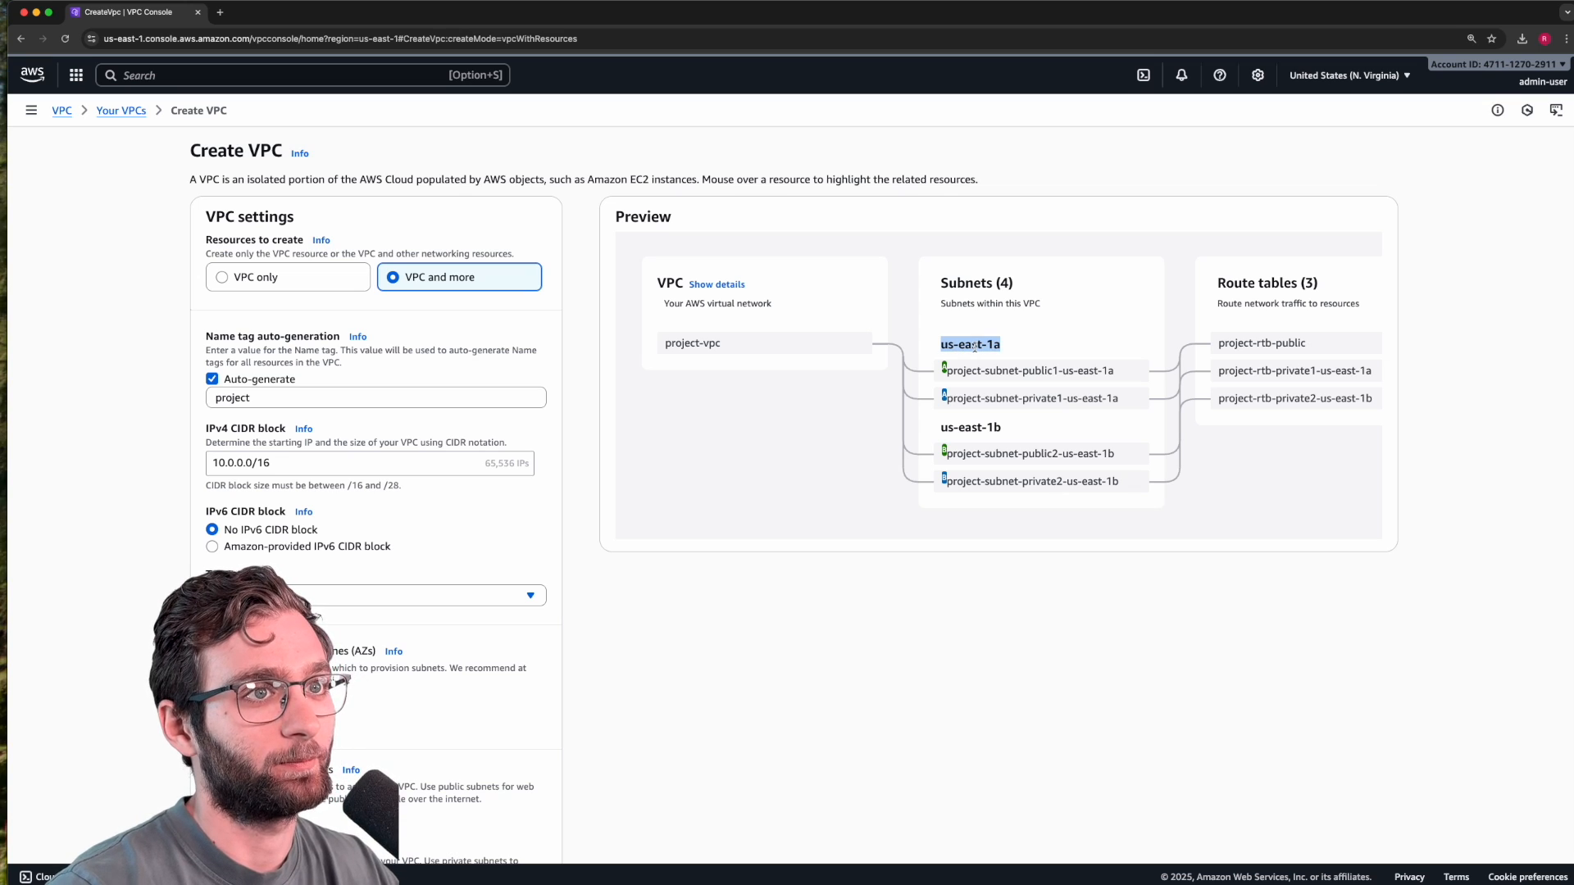
left_click(979, 346)
left_click_drag(941, 345, 994, 345)
left_click(1011, 352)
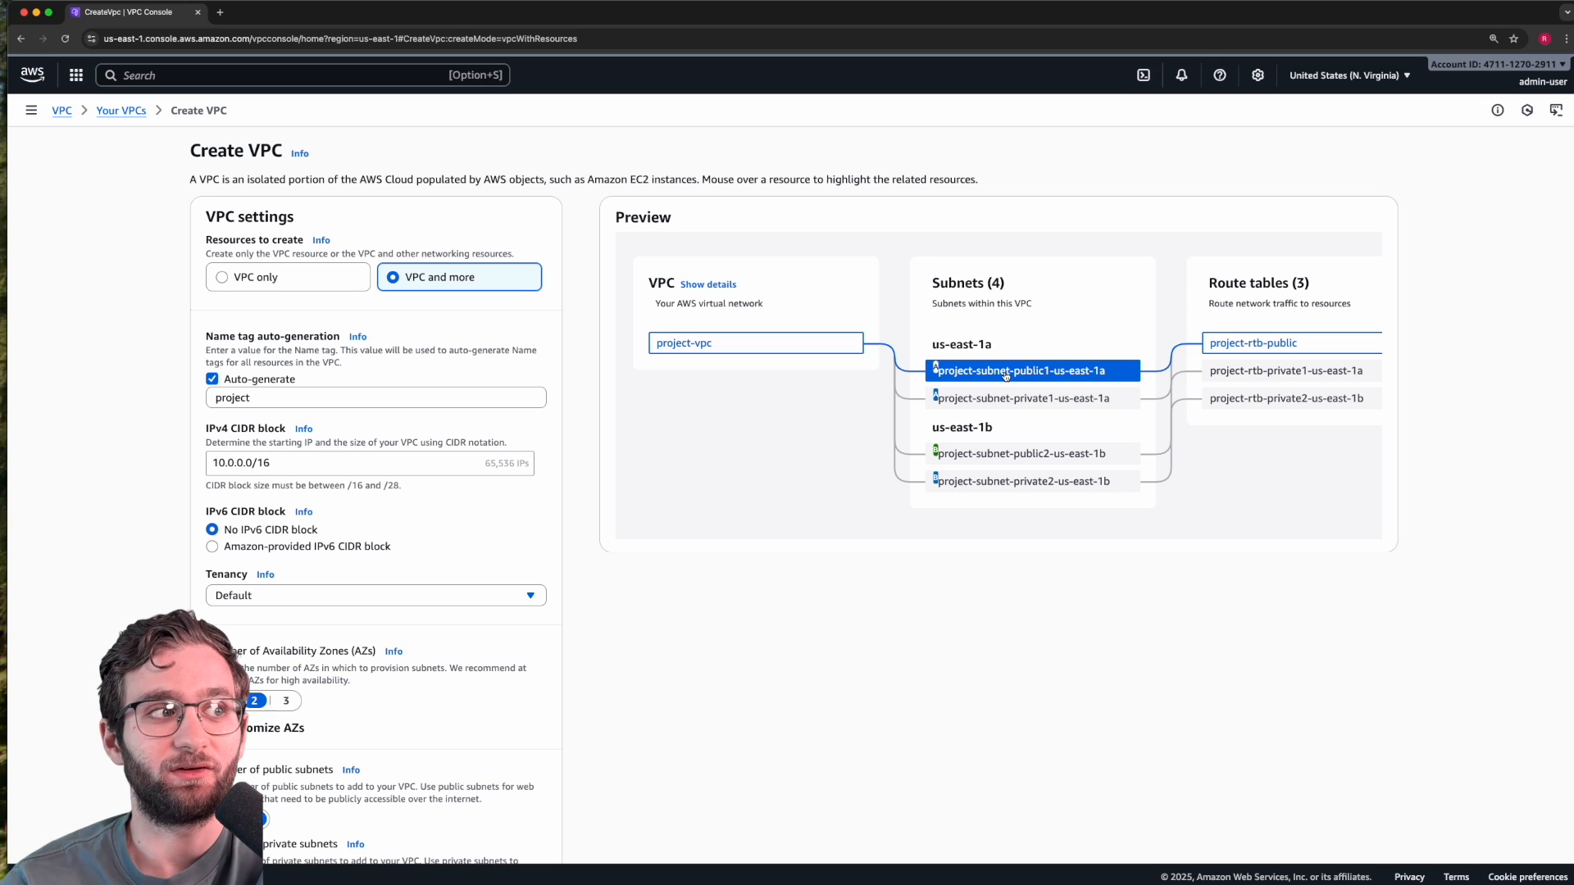
Step: Set the number of private subnets to 0 and the number of Availability Zones to 1
scroll(1005, 375, "down", 1)
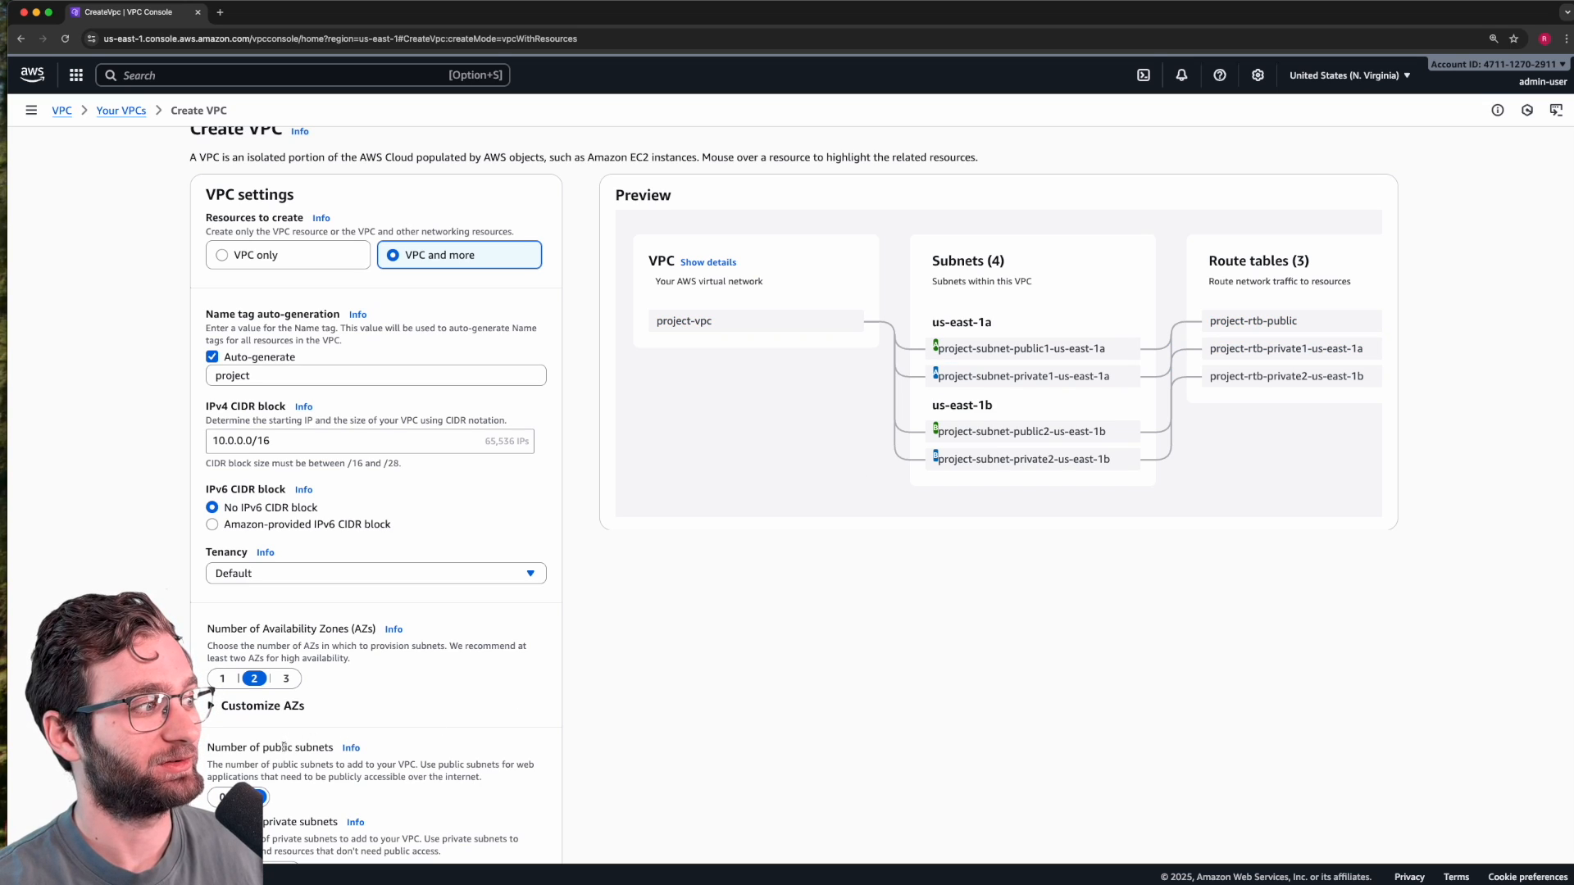
scroll(265, 769, "down", 2)
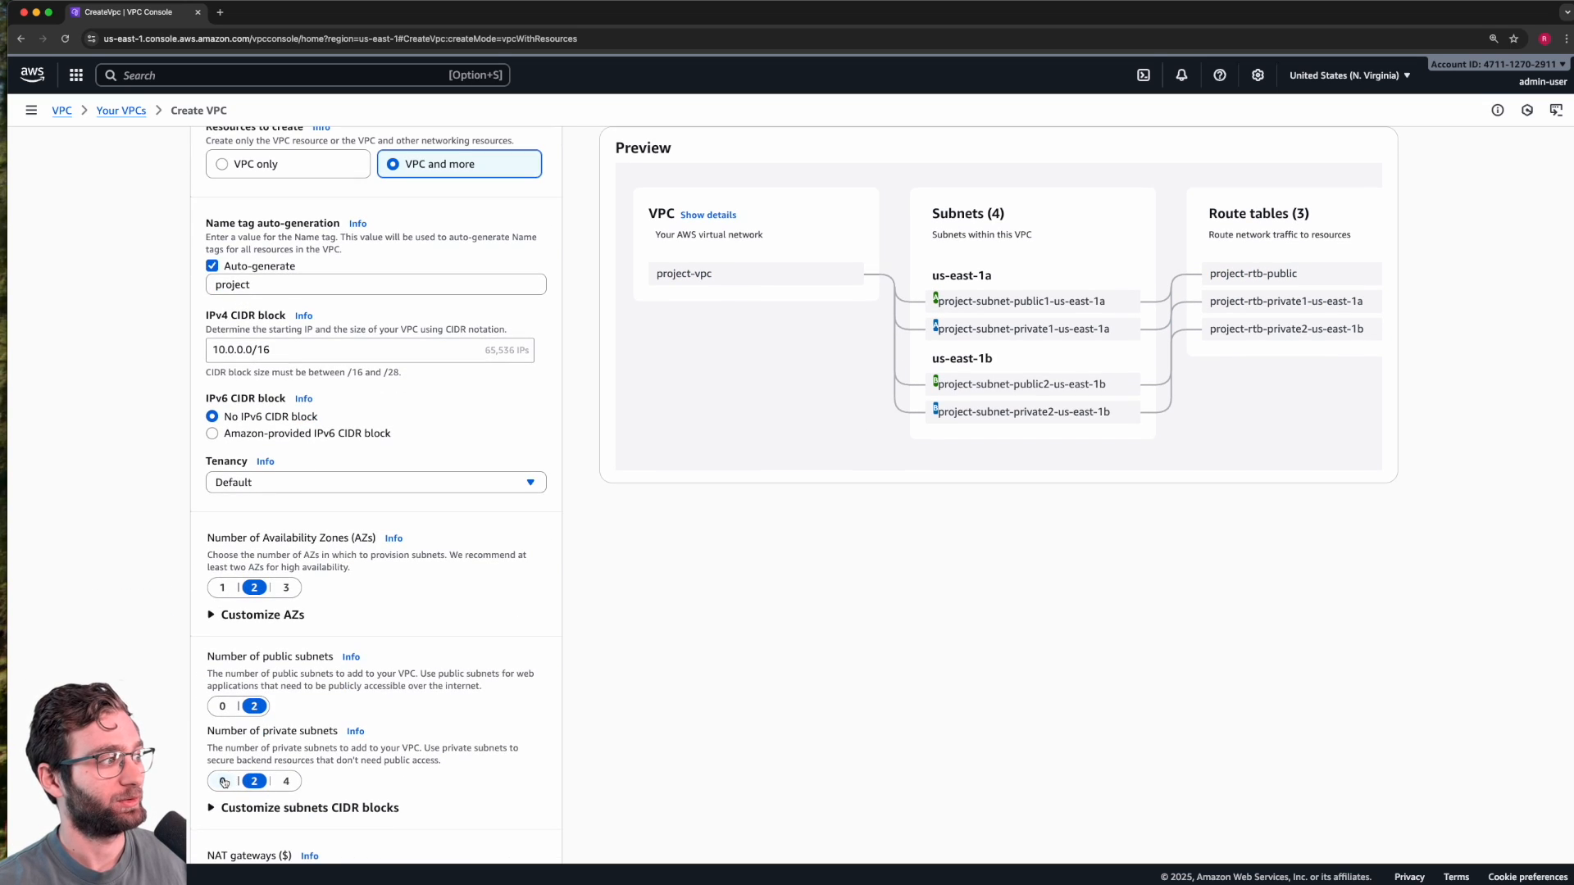
left_click(223, 781)
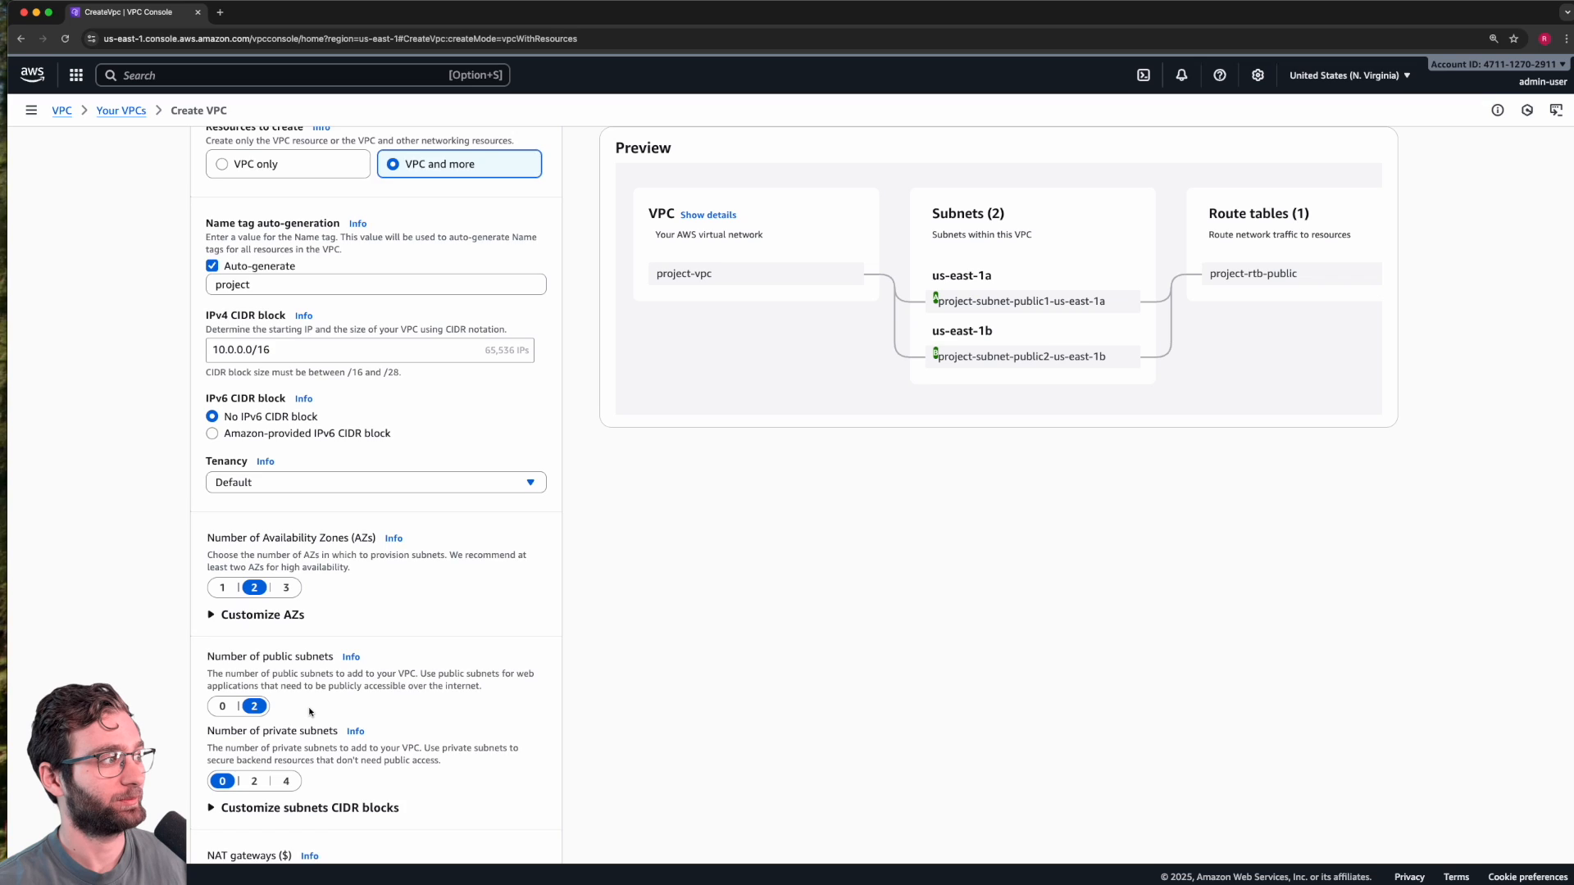
scroll(311, 713, "up", 1)
left_click(223, 620)
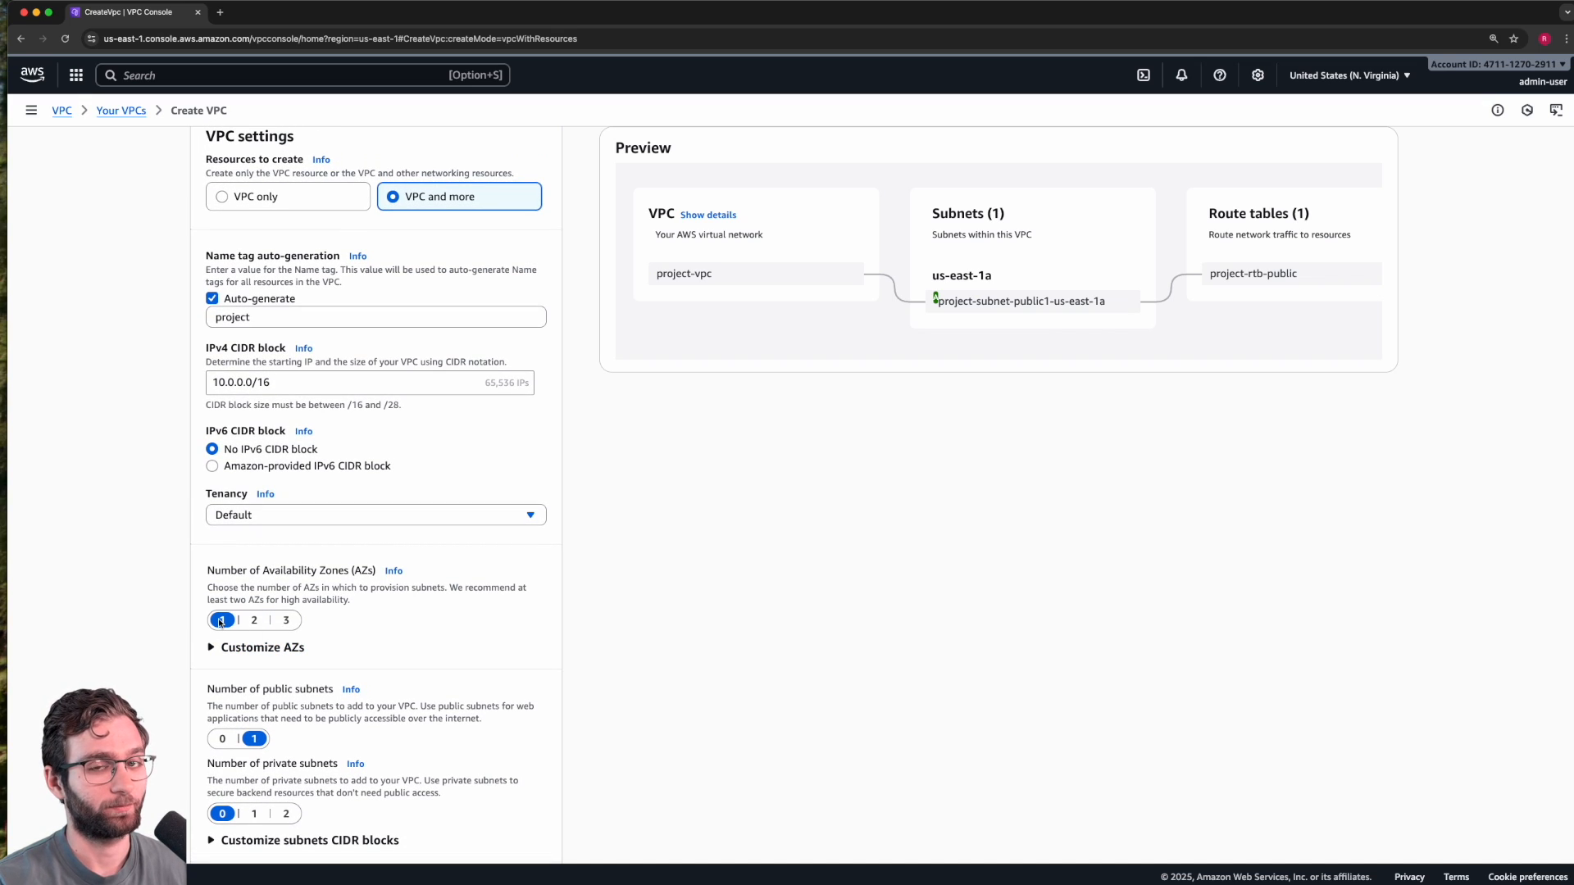
Step: Set the auto-generated name tag for the VPC resources to tutorial-dev
scroll(895, 578, "up", 2)
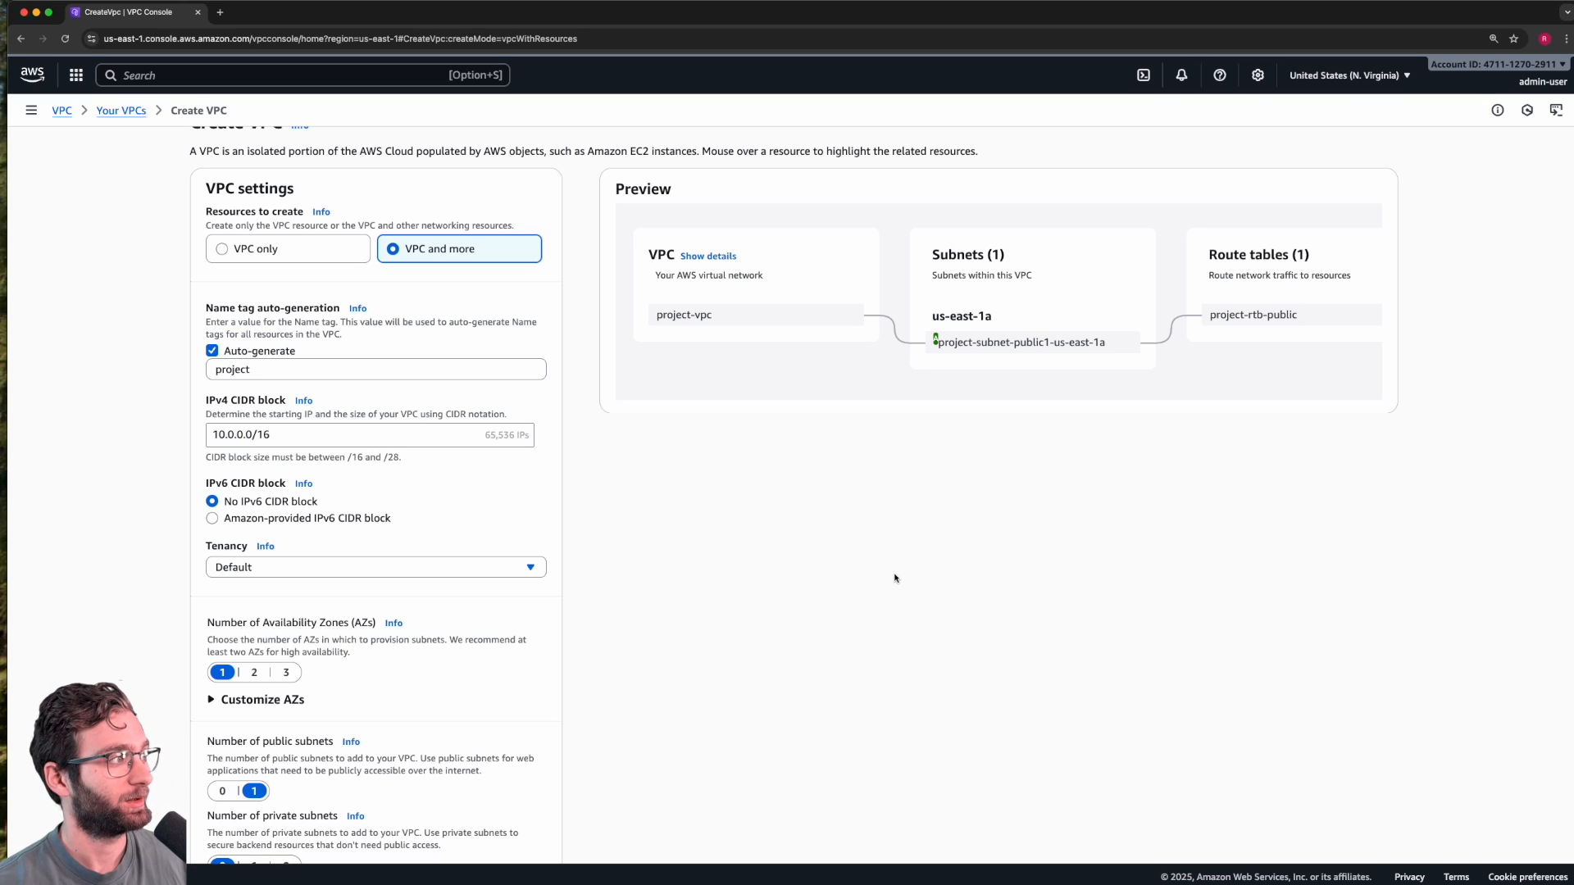
scroll(895, 578, "up", 1)
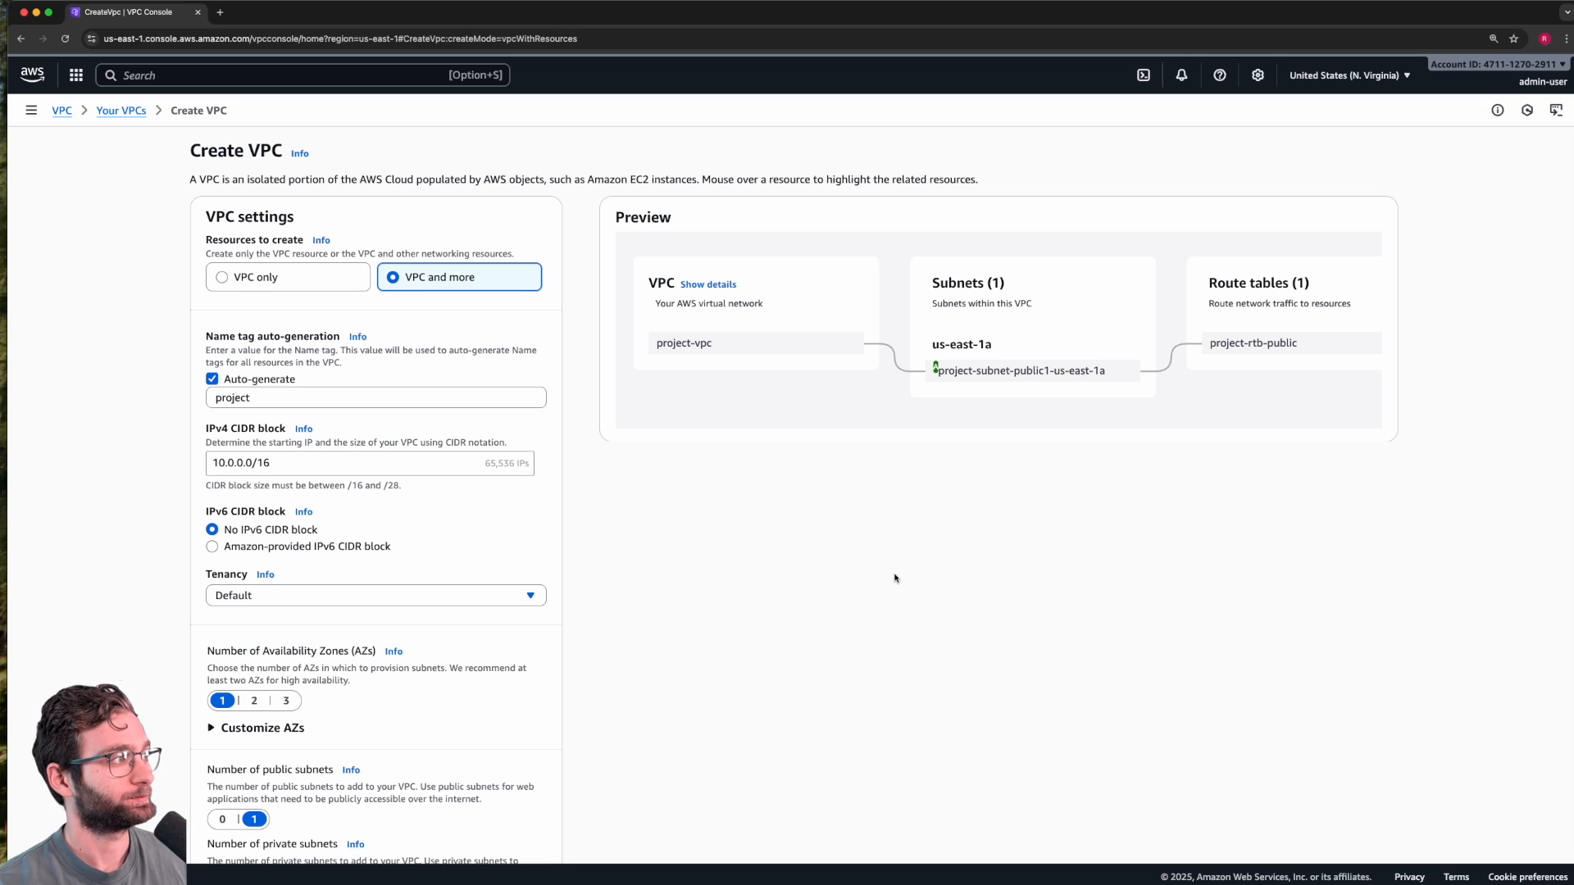
double_click(429, 394)
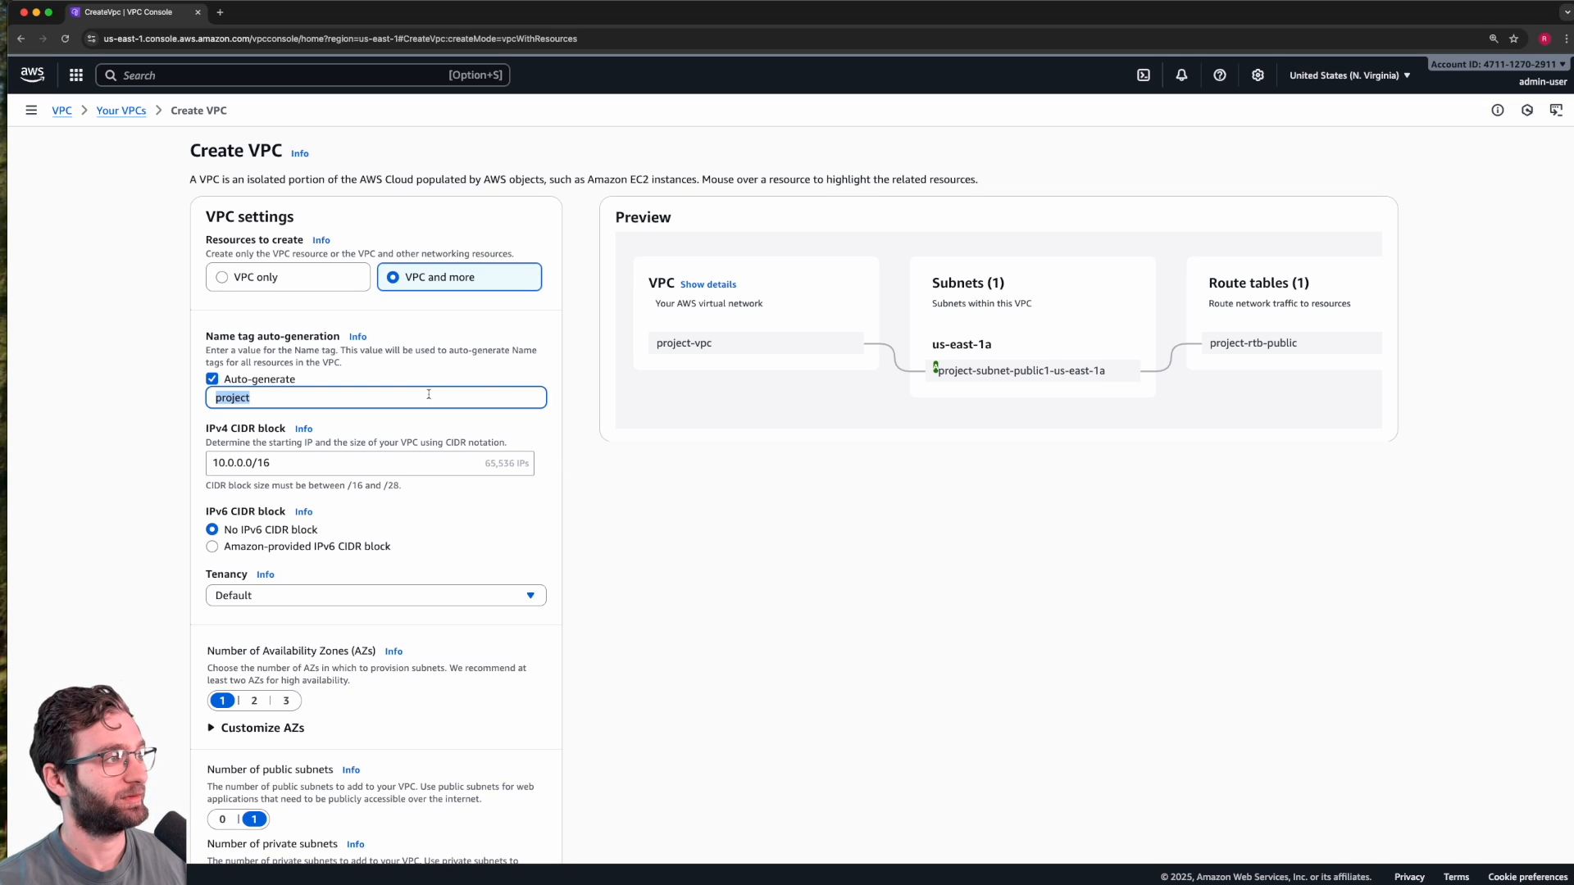
left_click(414, 405)
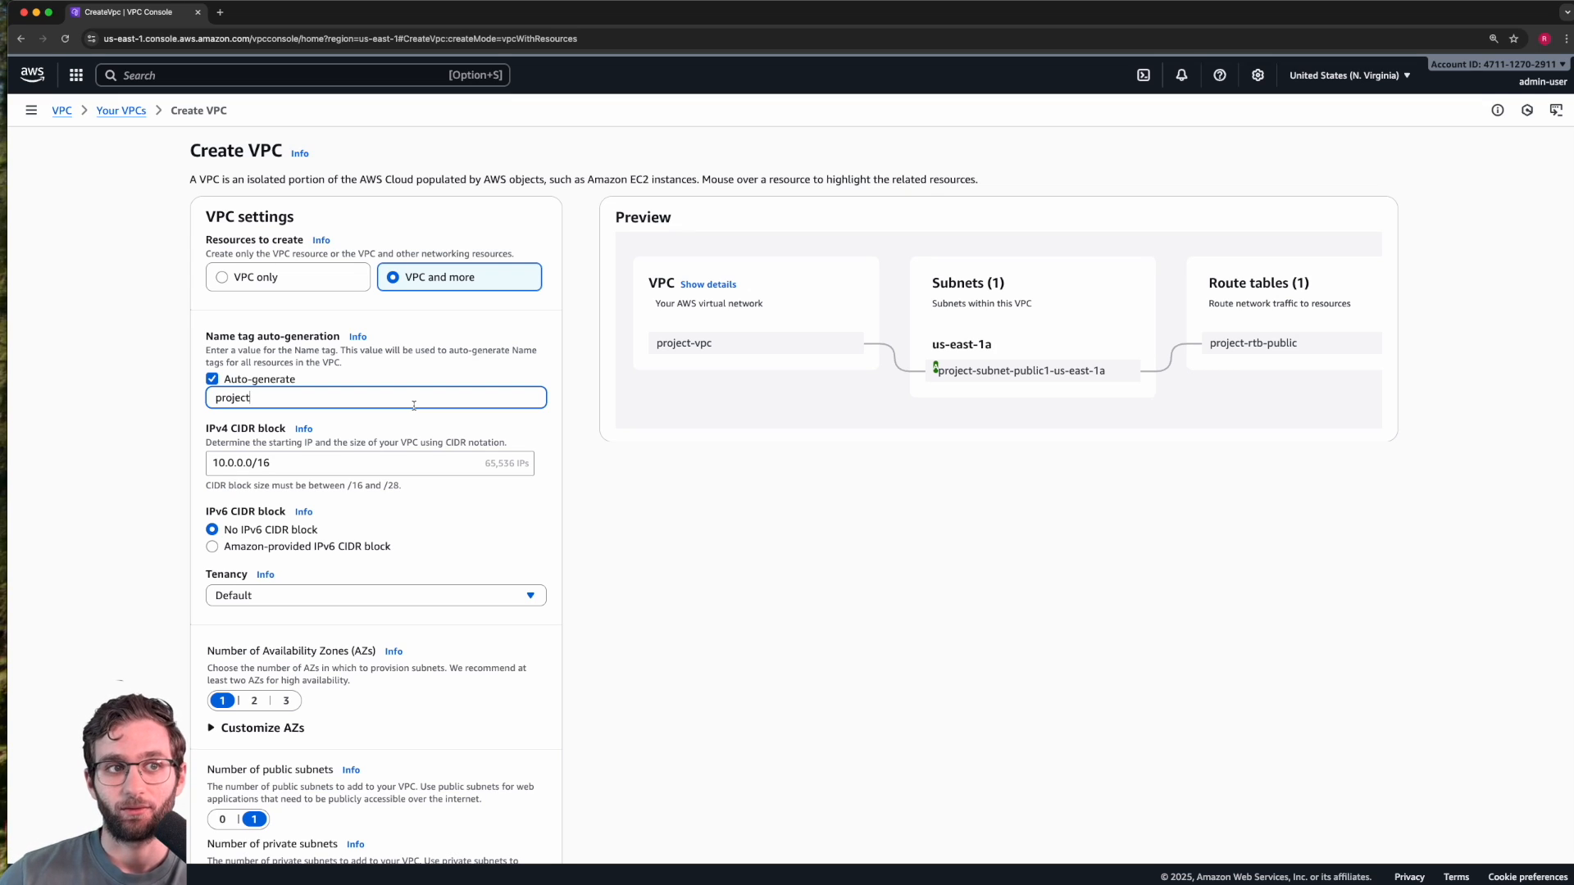
key("super+a")
type("tutorial-dev")
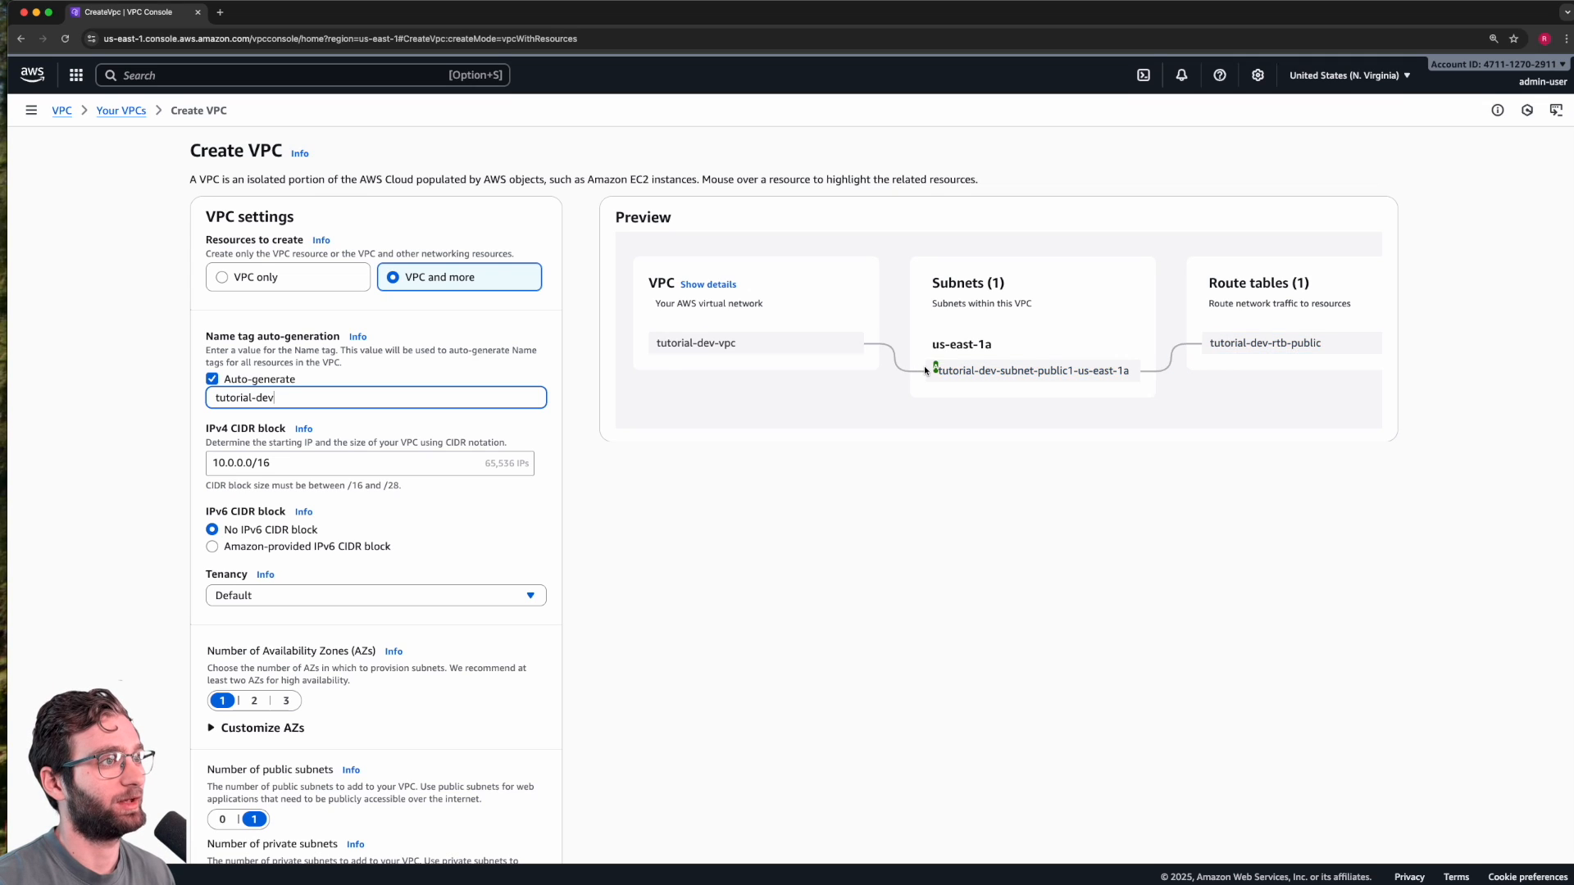
Step: Examine the IPv4 CIDR block setting, including its base address and prefix length
scroll(286, 475, "down", 1)
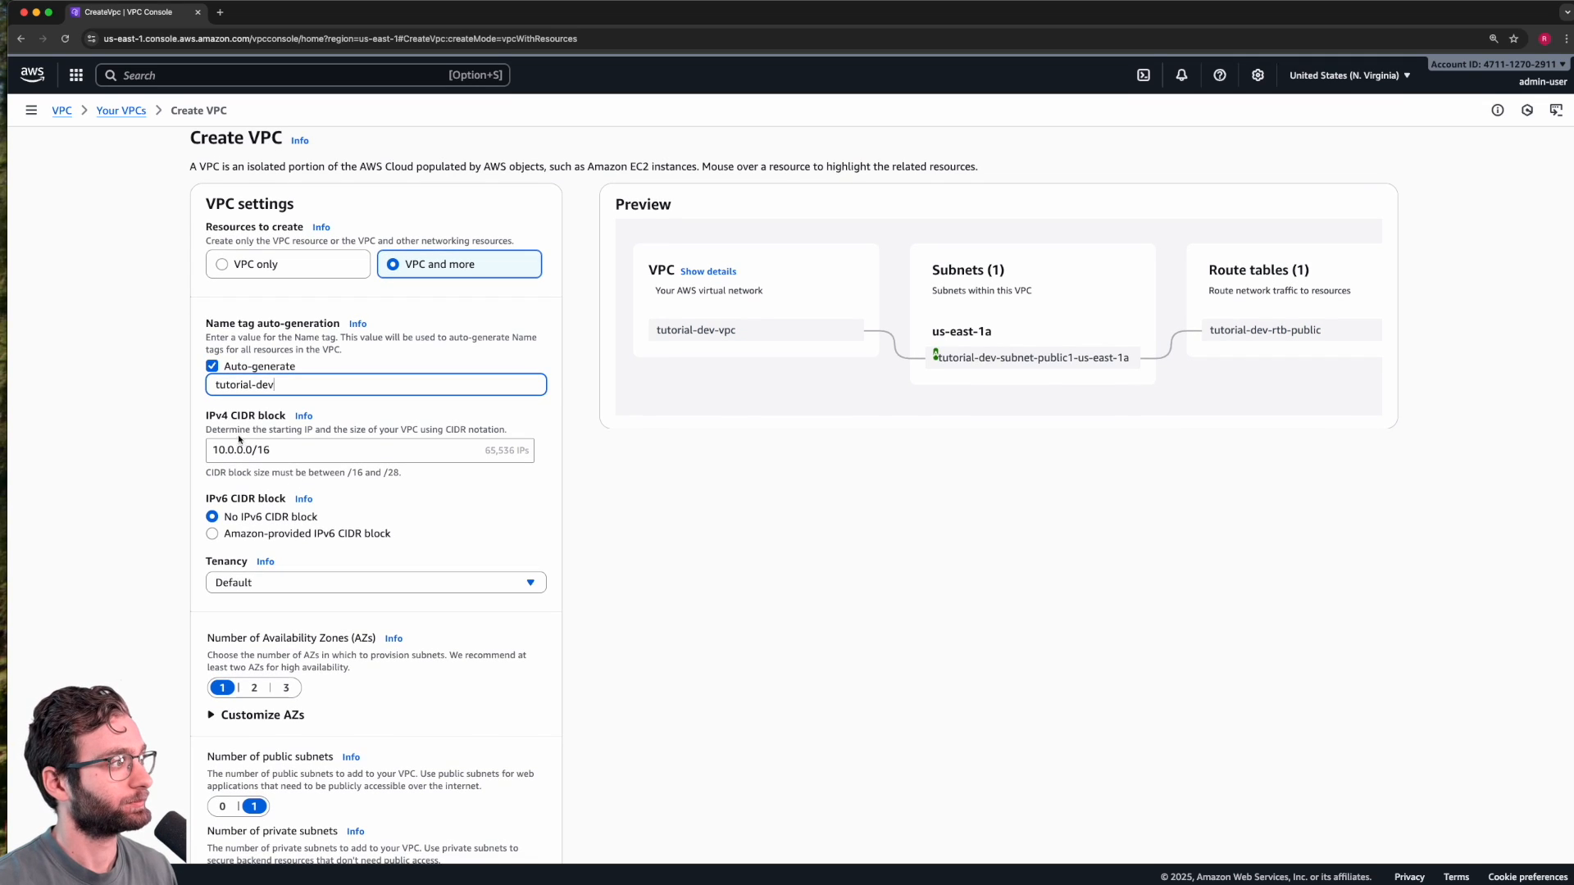
double_click(215, 416)
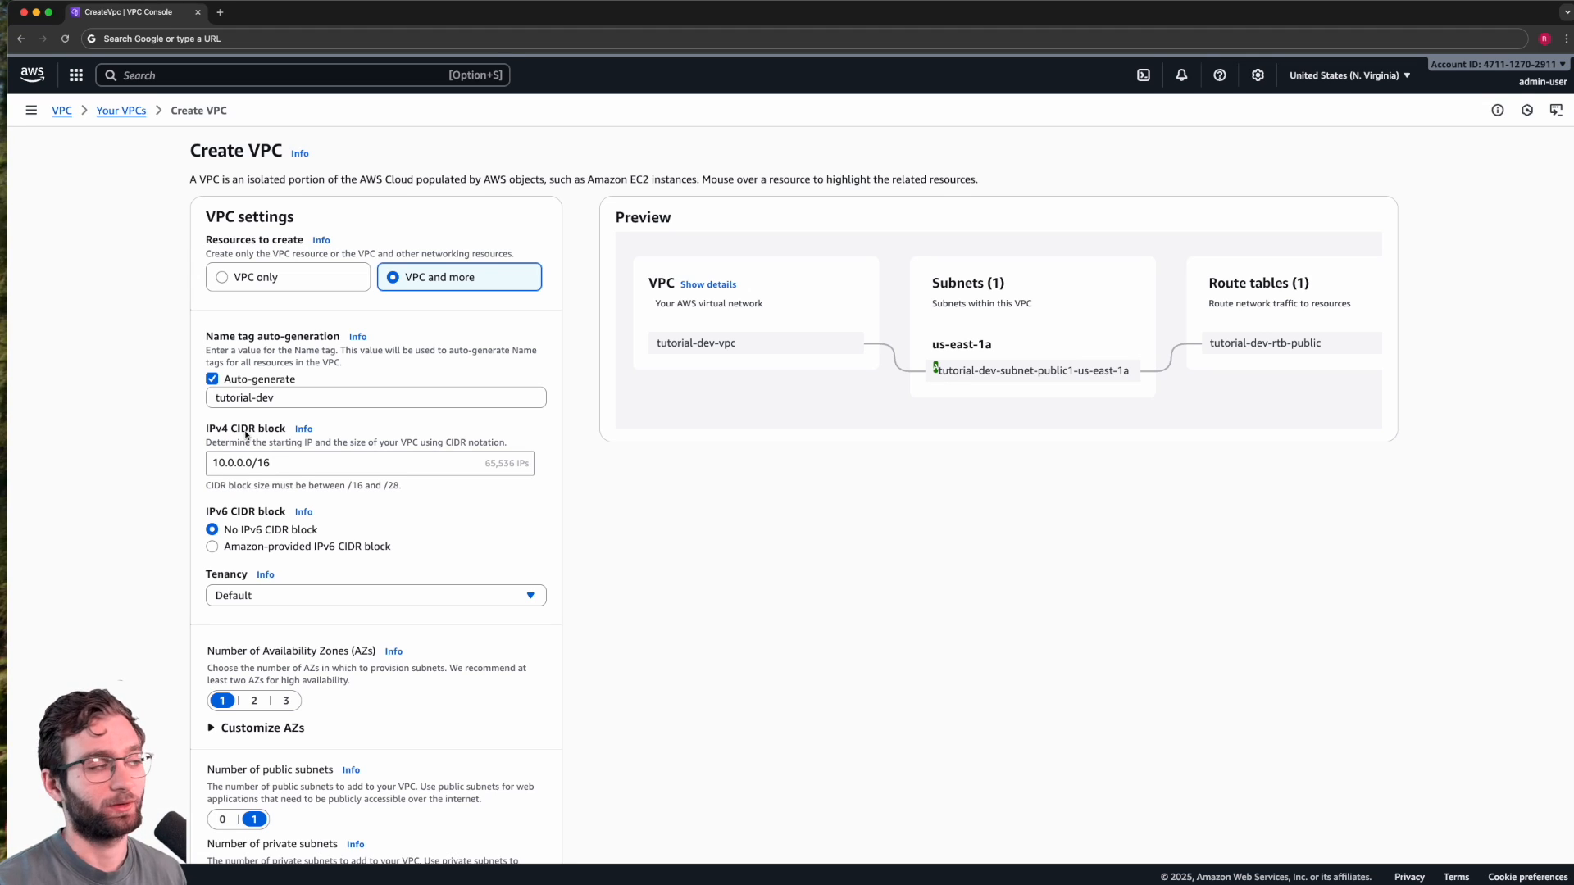
double_click(214, 431)
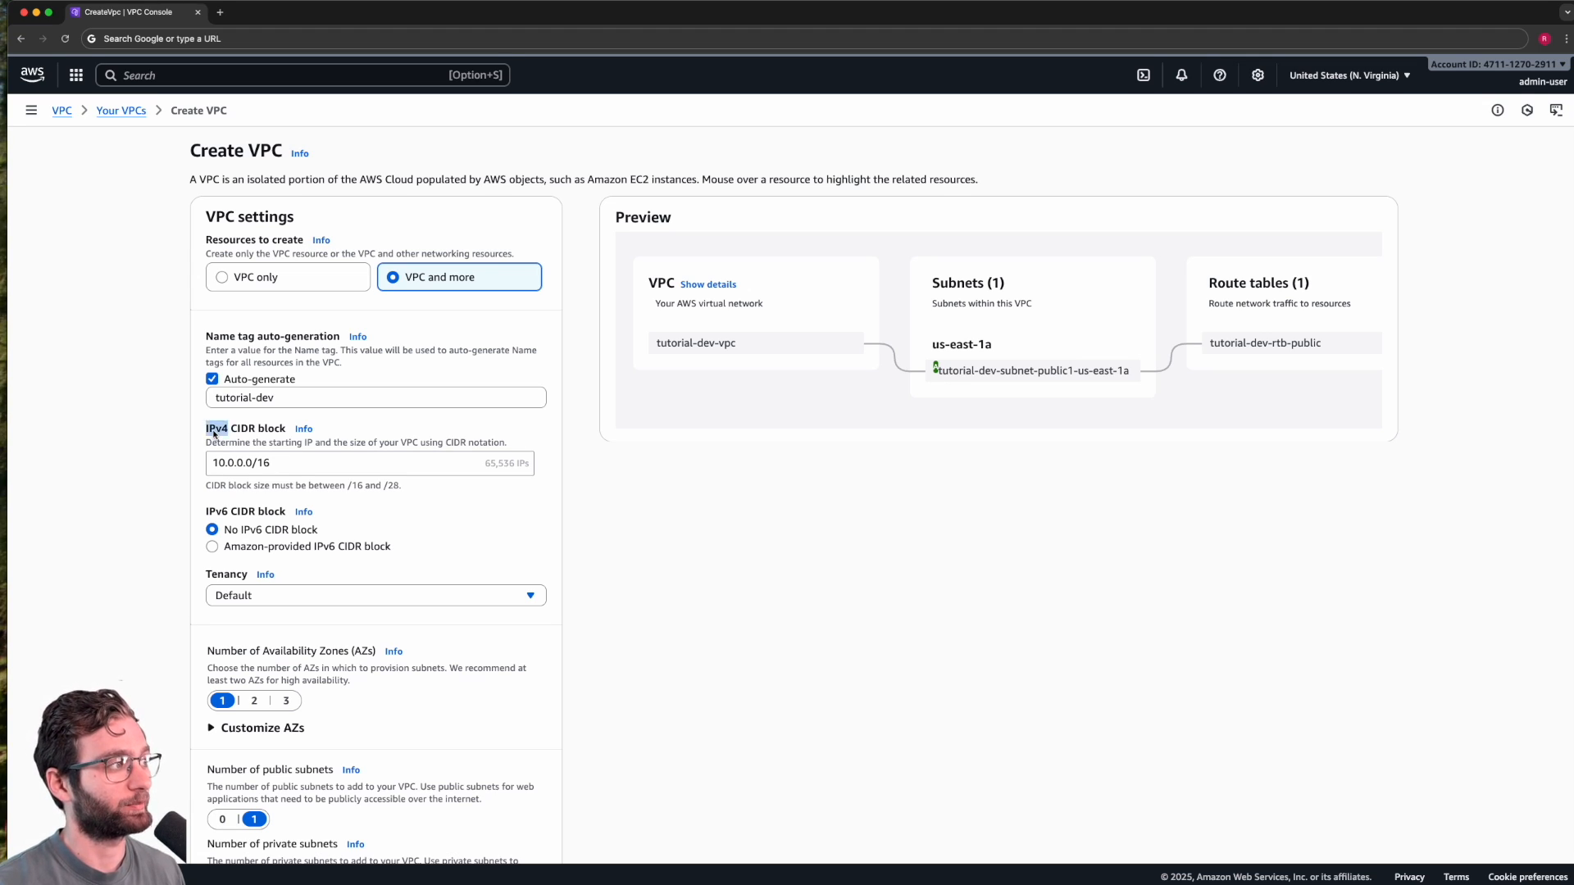
double_click(215, 464)
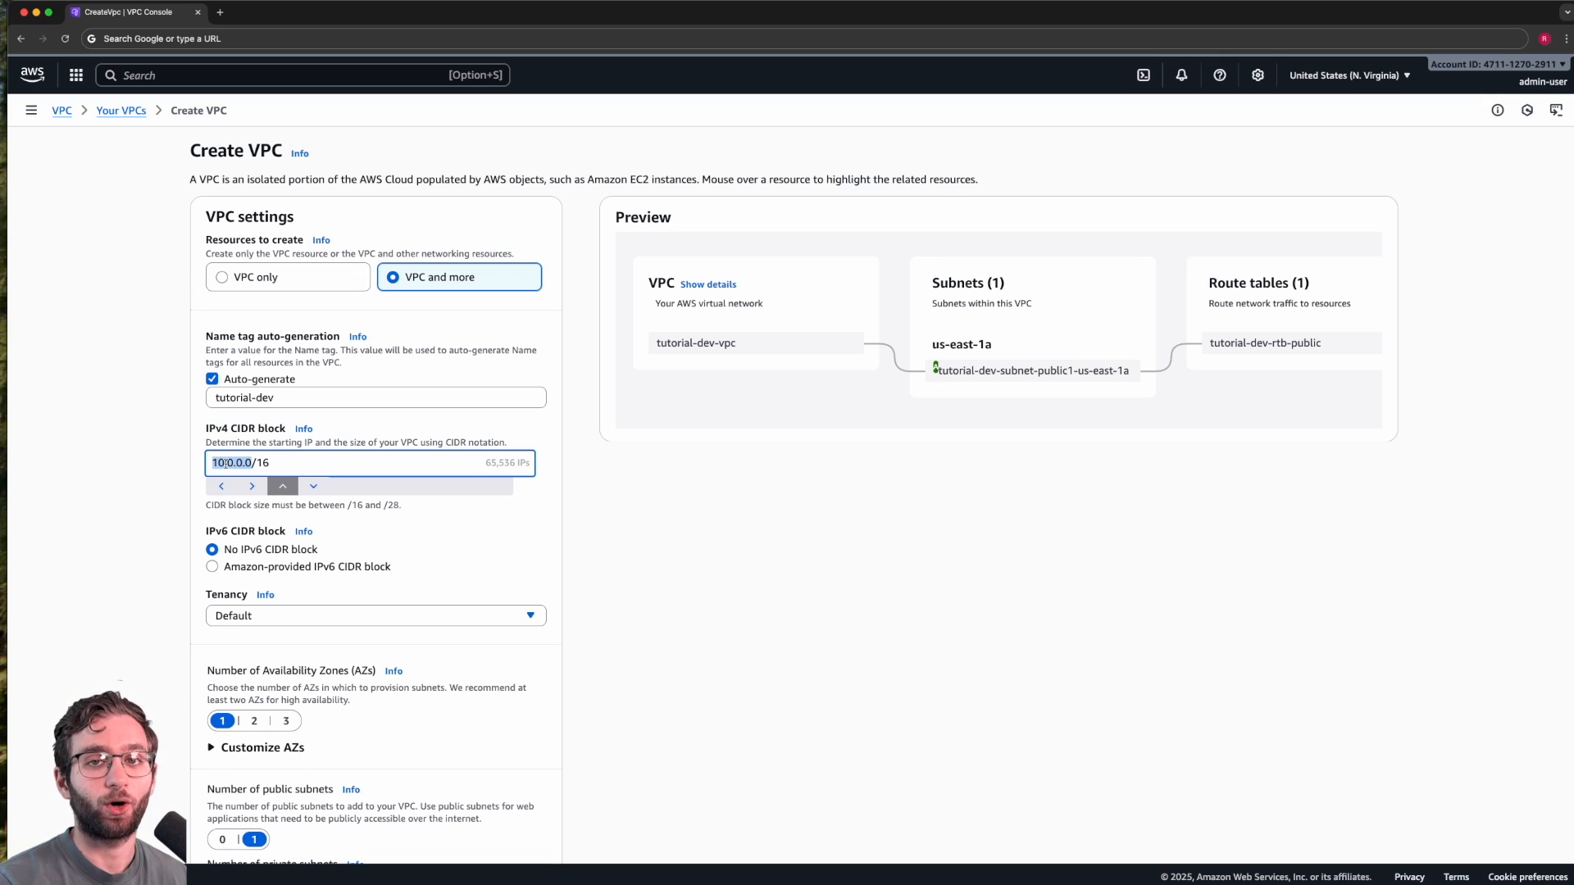
left_click(226, 463)
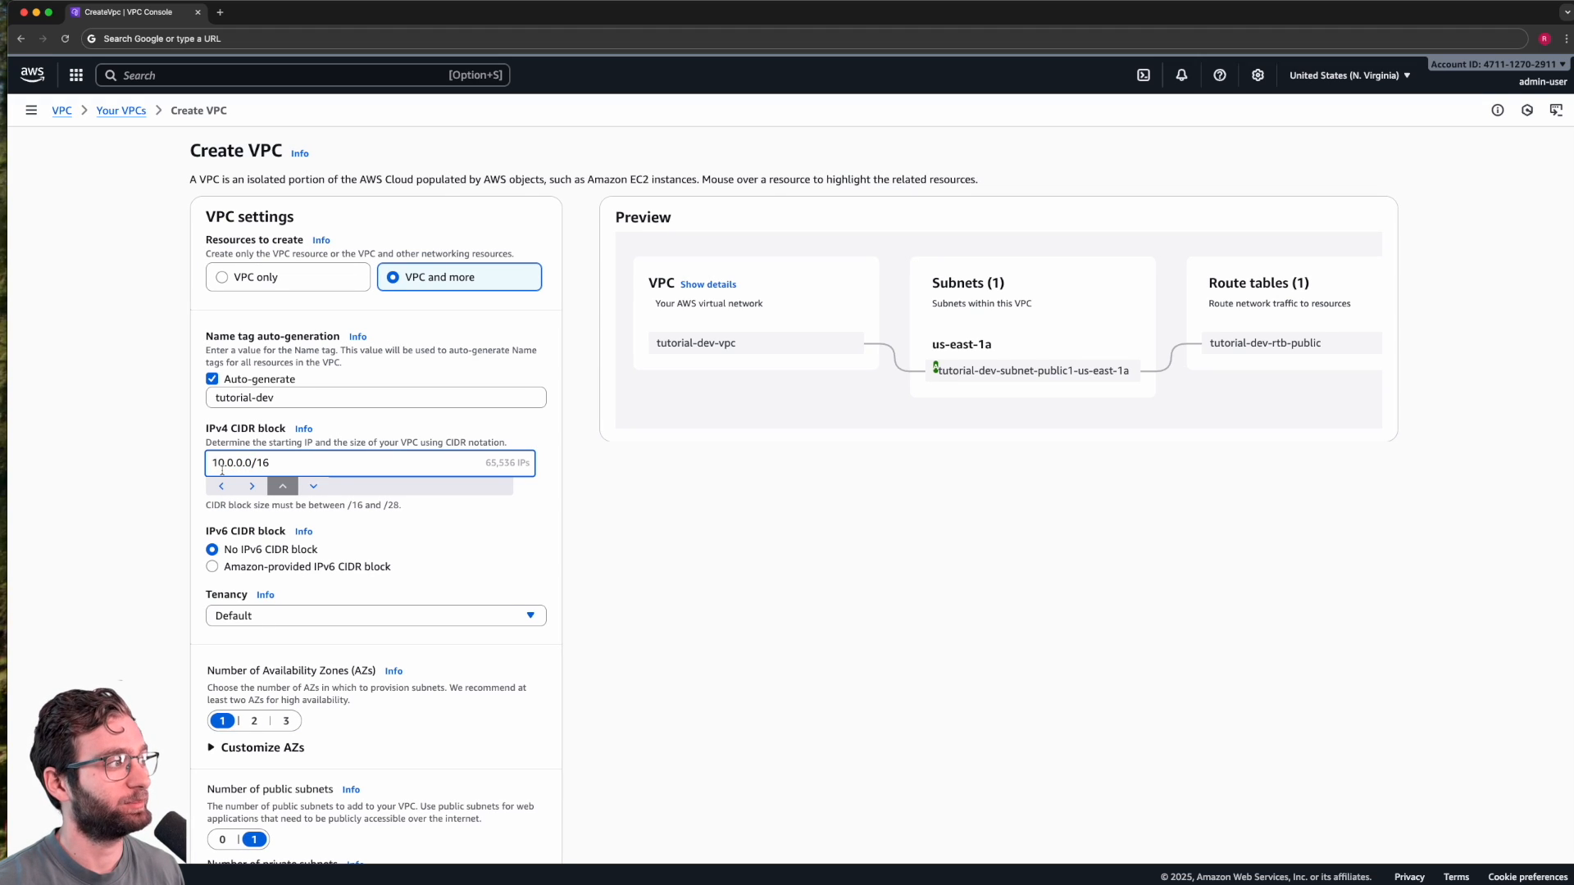
scroll(239, 463, "down", 1)
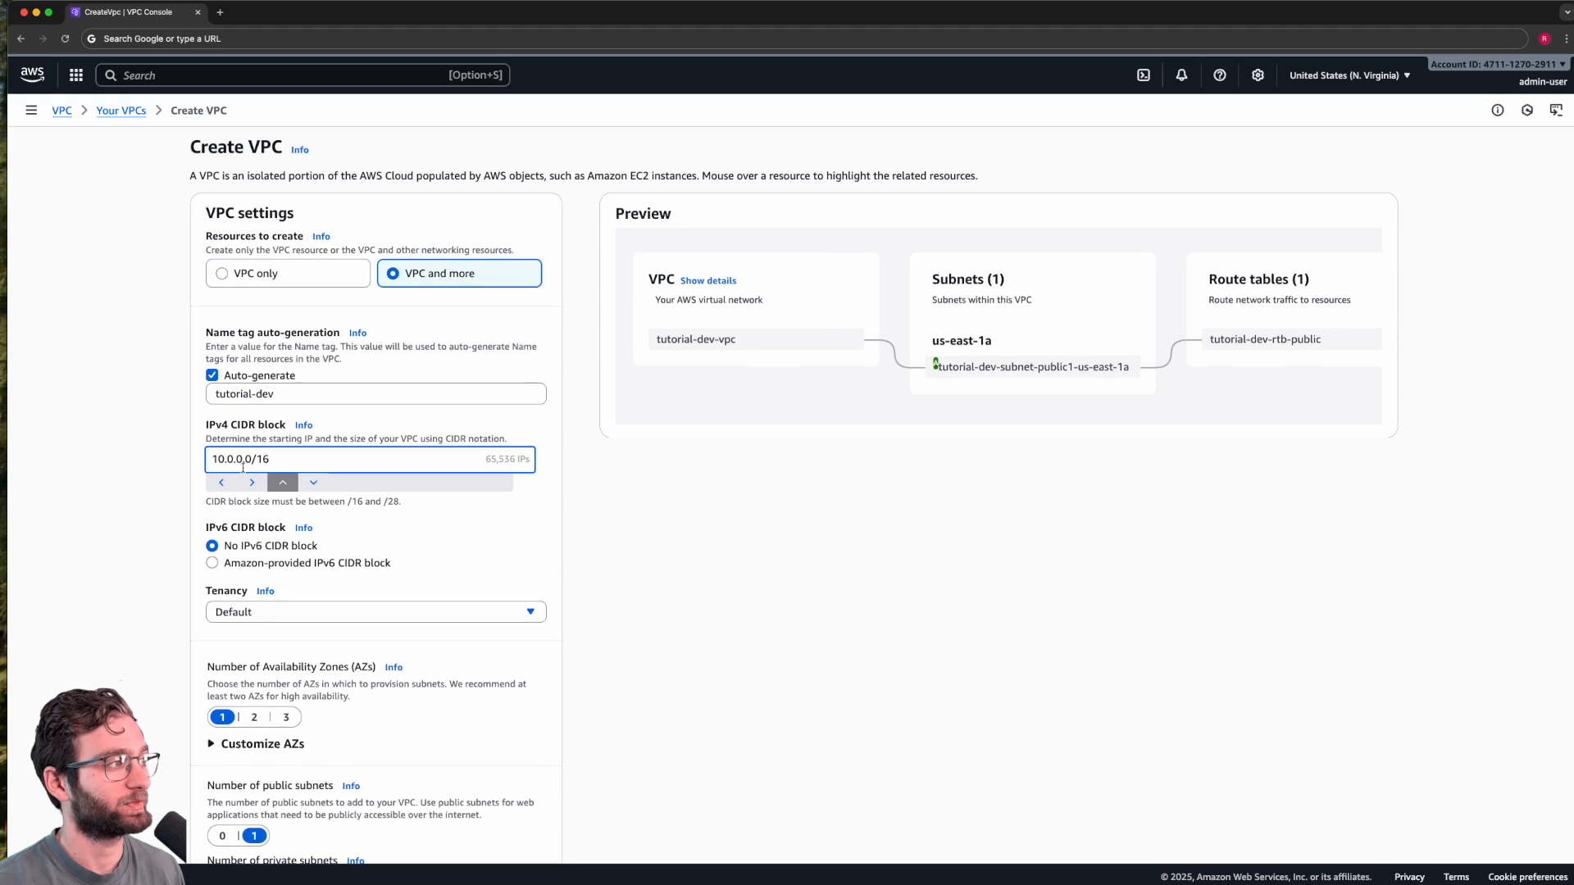
scroll(244, 432, "down", 1)
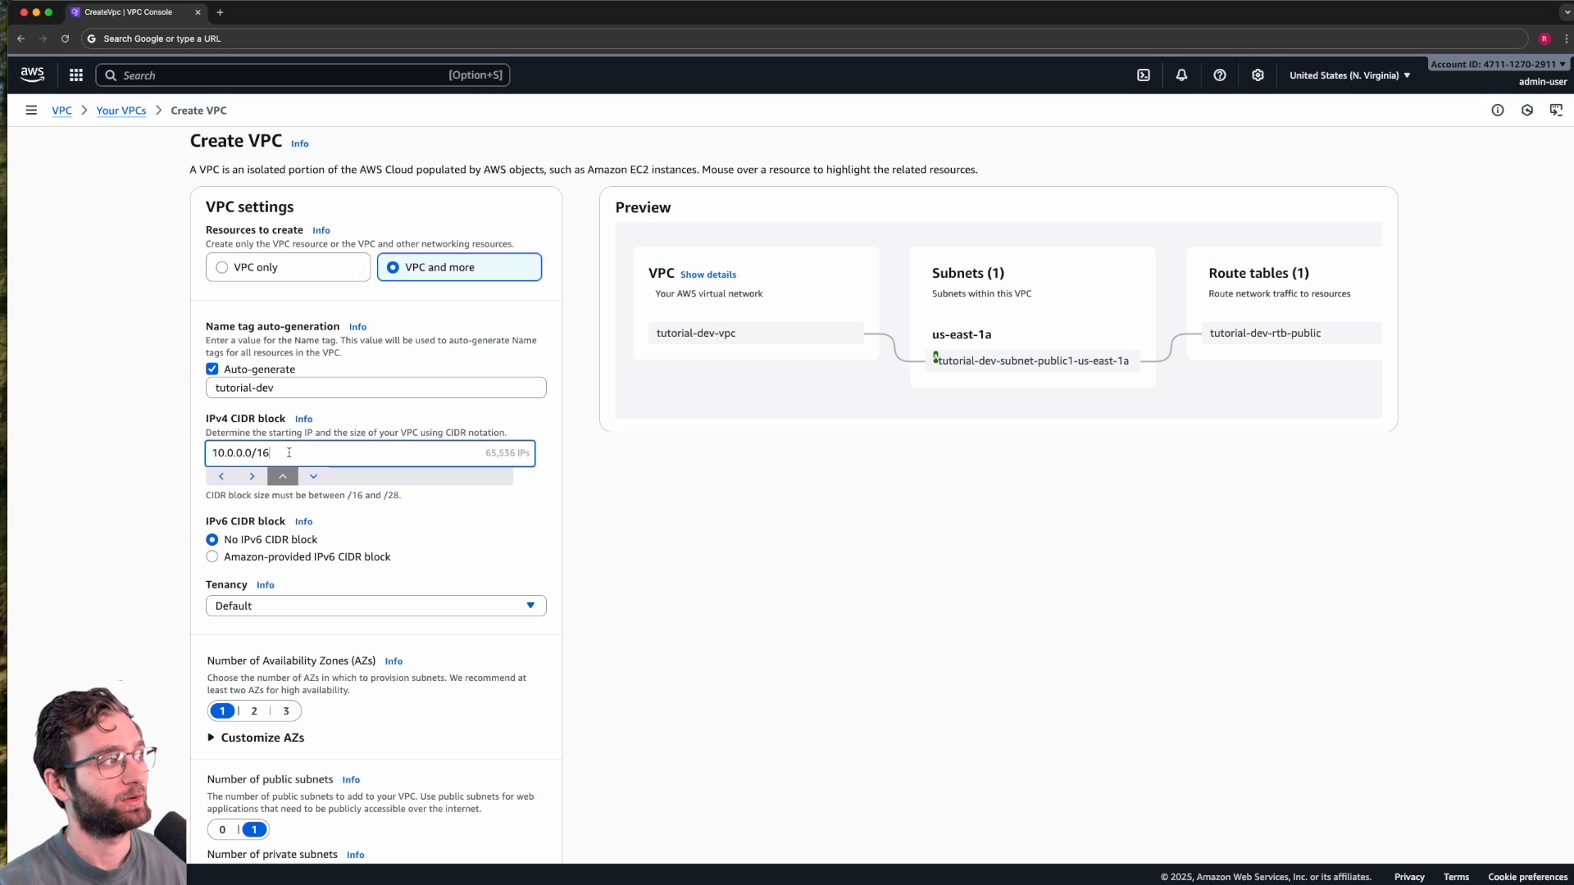
left_click_drag(258, 453, 273, 451)
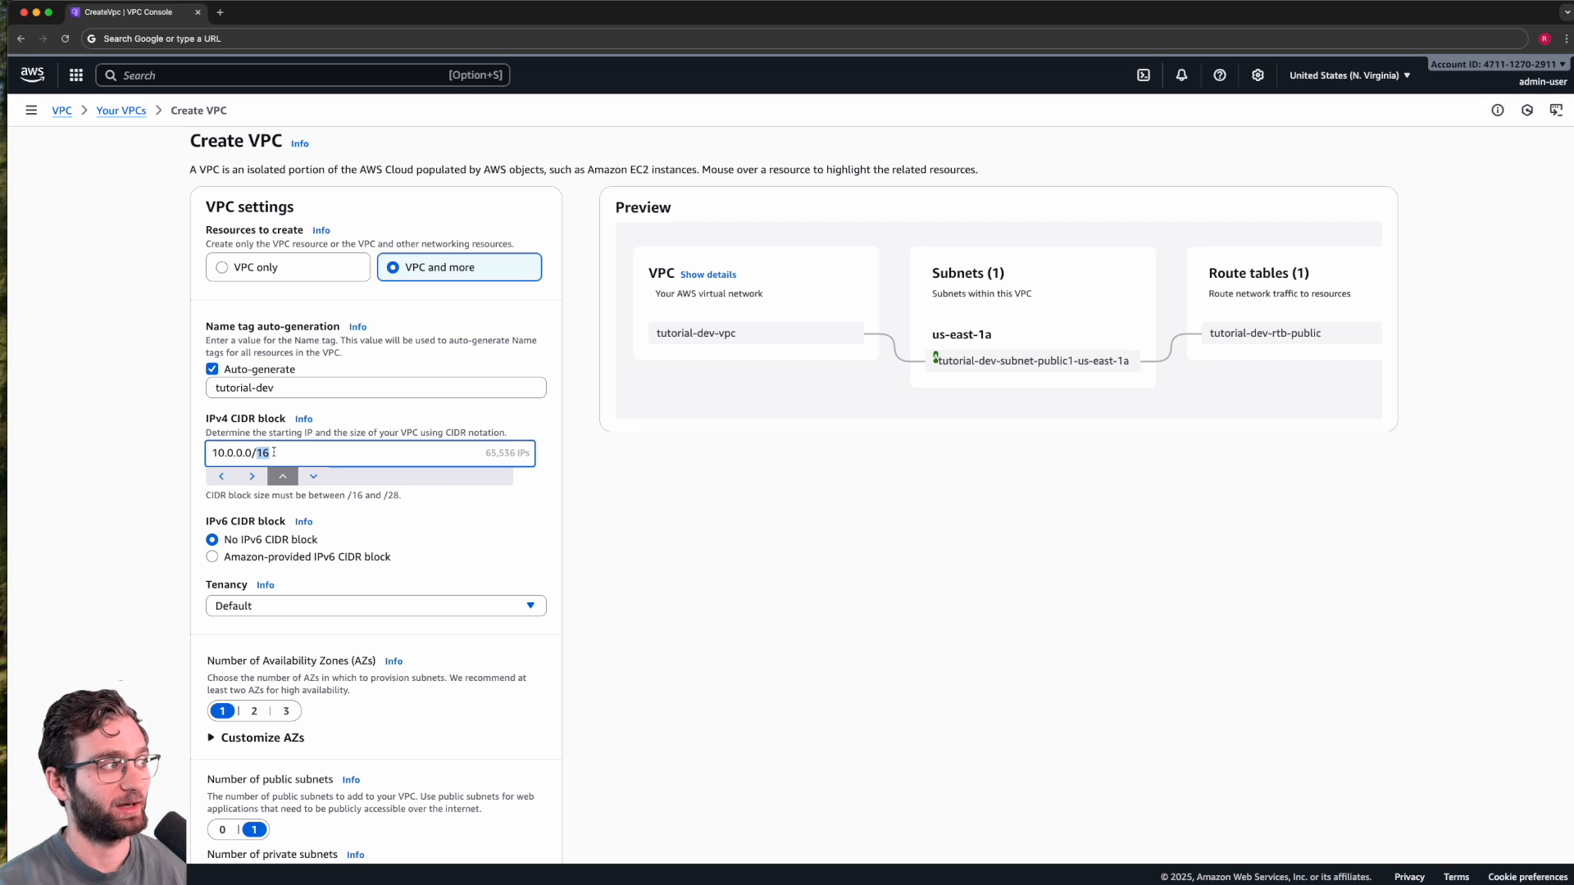
Step: Highlight the first two octets and the last two octets of the IPv4 CIDR base address to compare them
left_click(203, 454)
double_click(220, 453)
left_click(229, 453)
left_click_drag(232, 453, 214, 454)
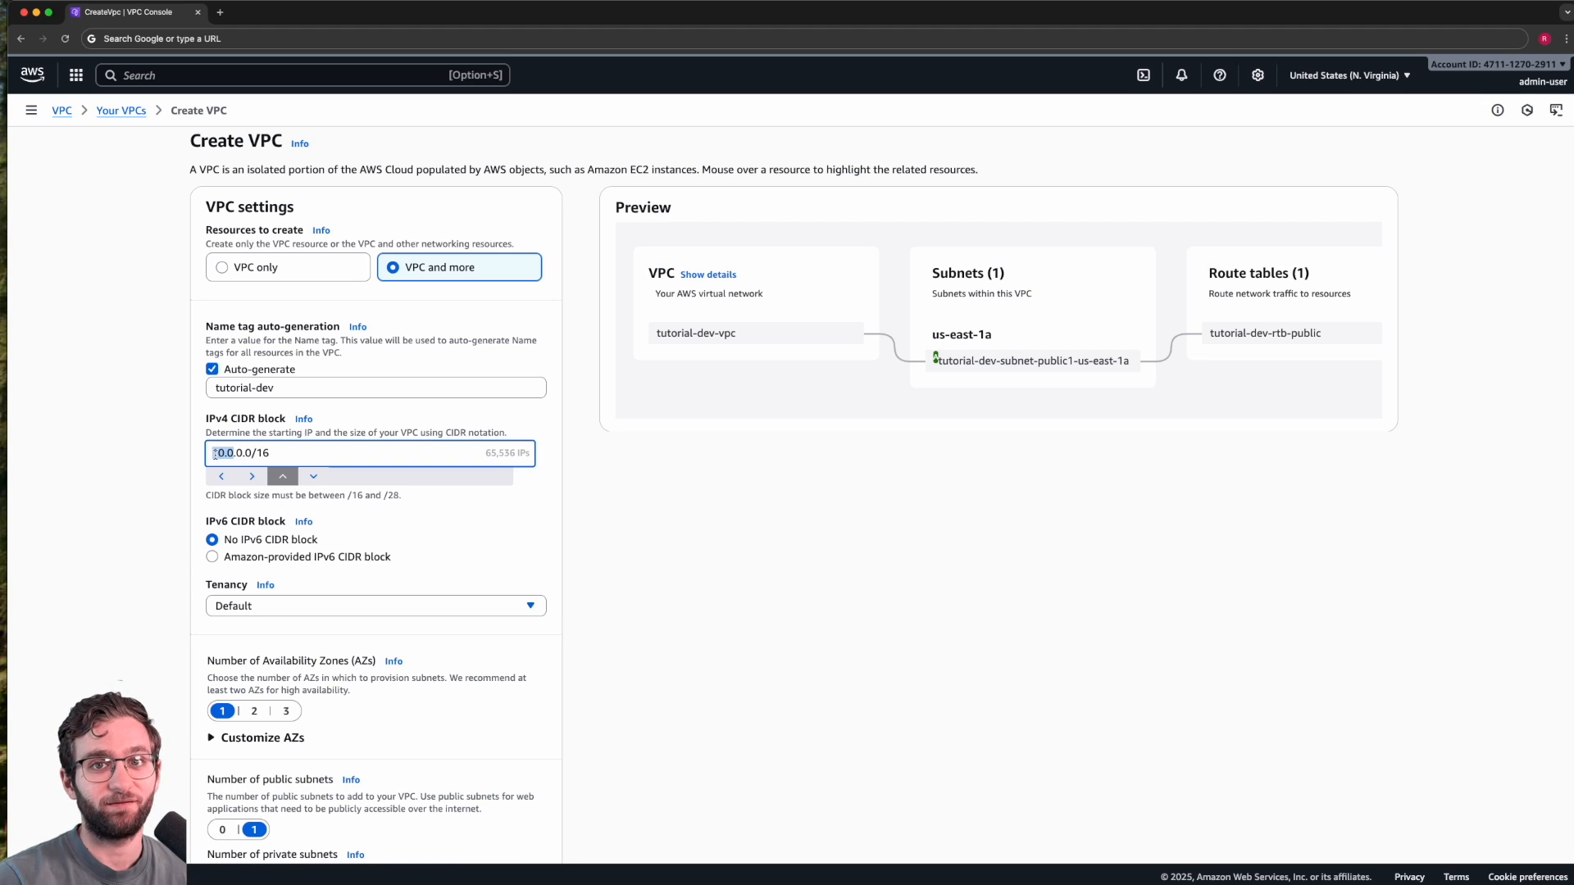
left_click_drag(235, 453, 250, 453)
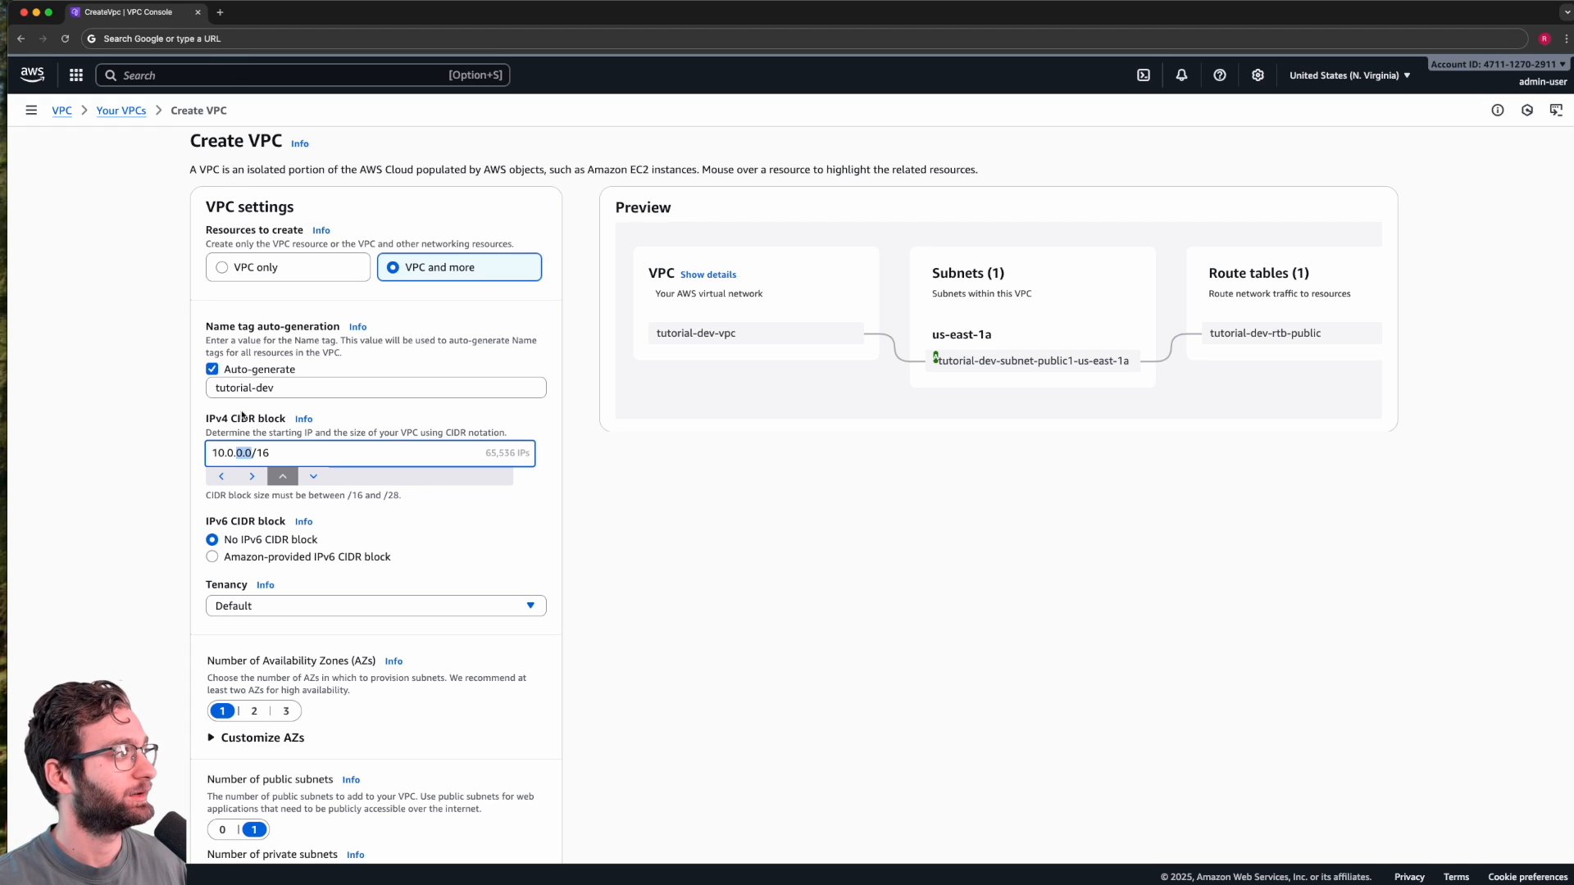
left_click(253, 458)
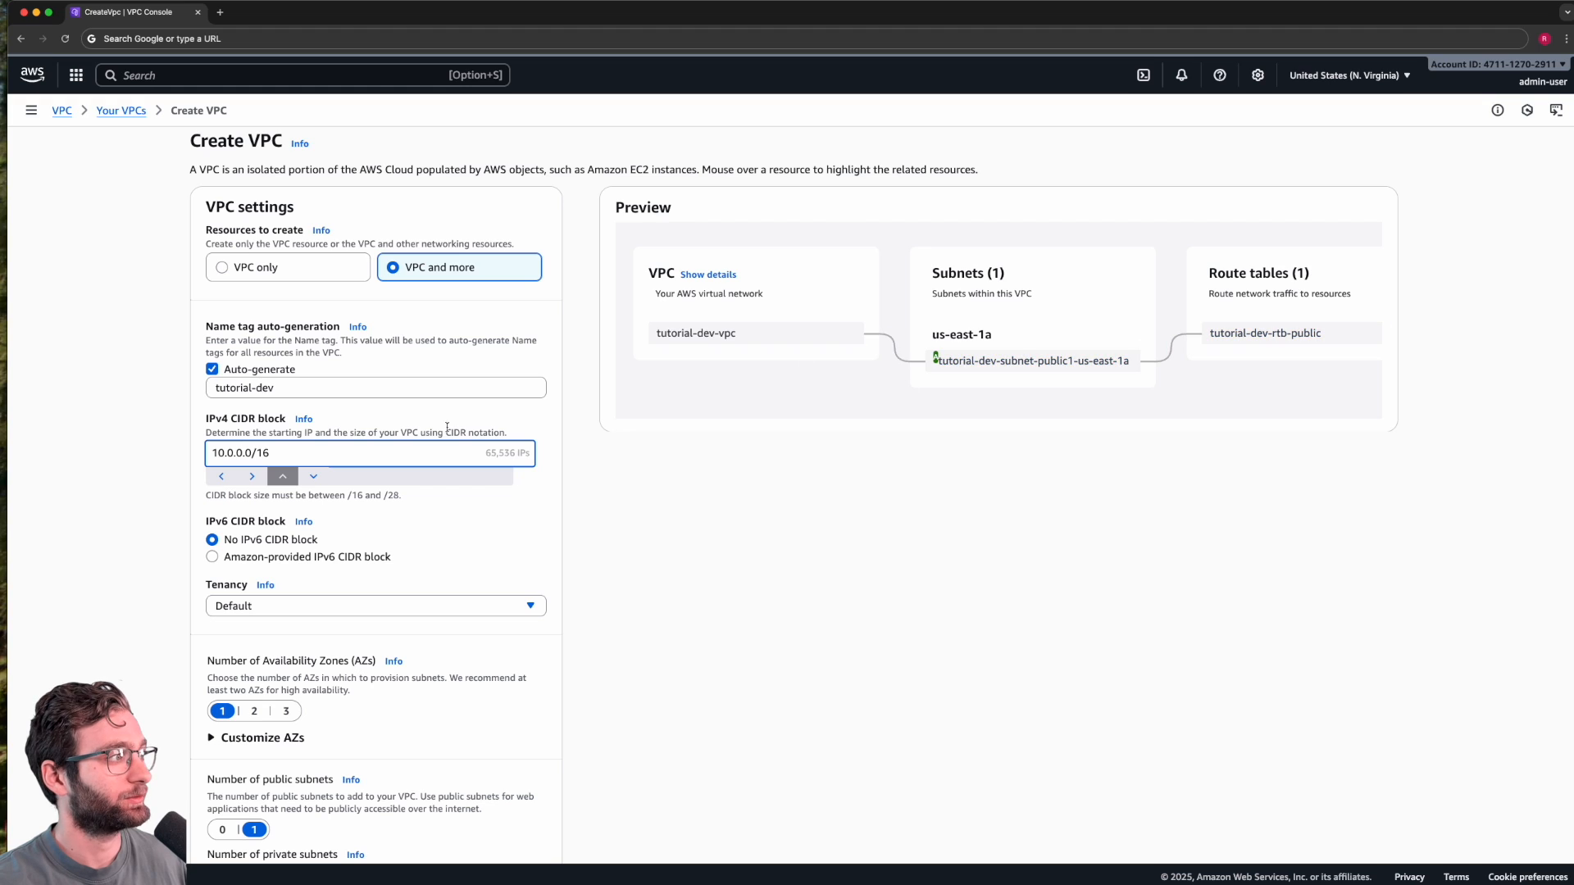
Step: Copy the base address 10.0.0.0 from the IPv4 CIDR block into the browser's address bar
left_click_drag(249, 453, 186, 457)
key("super+c")
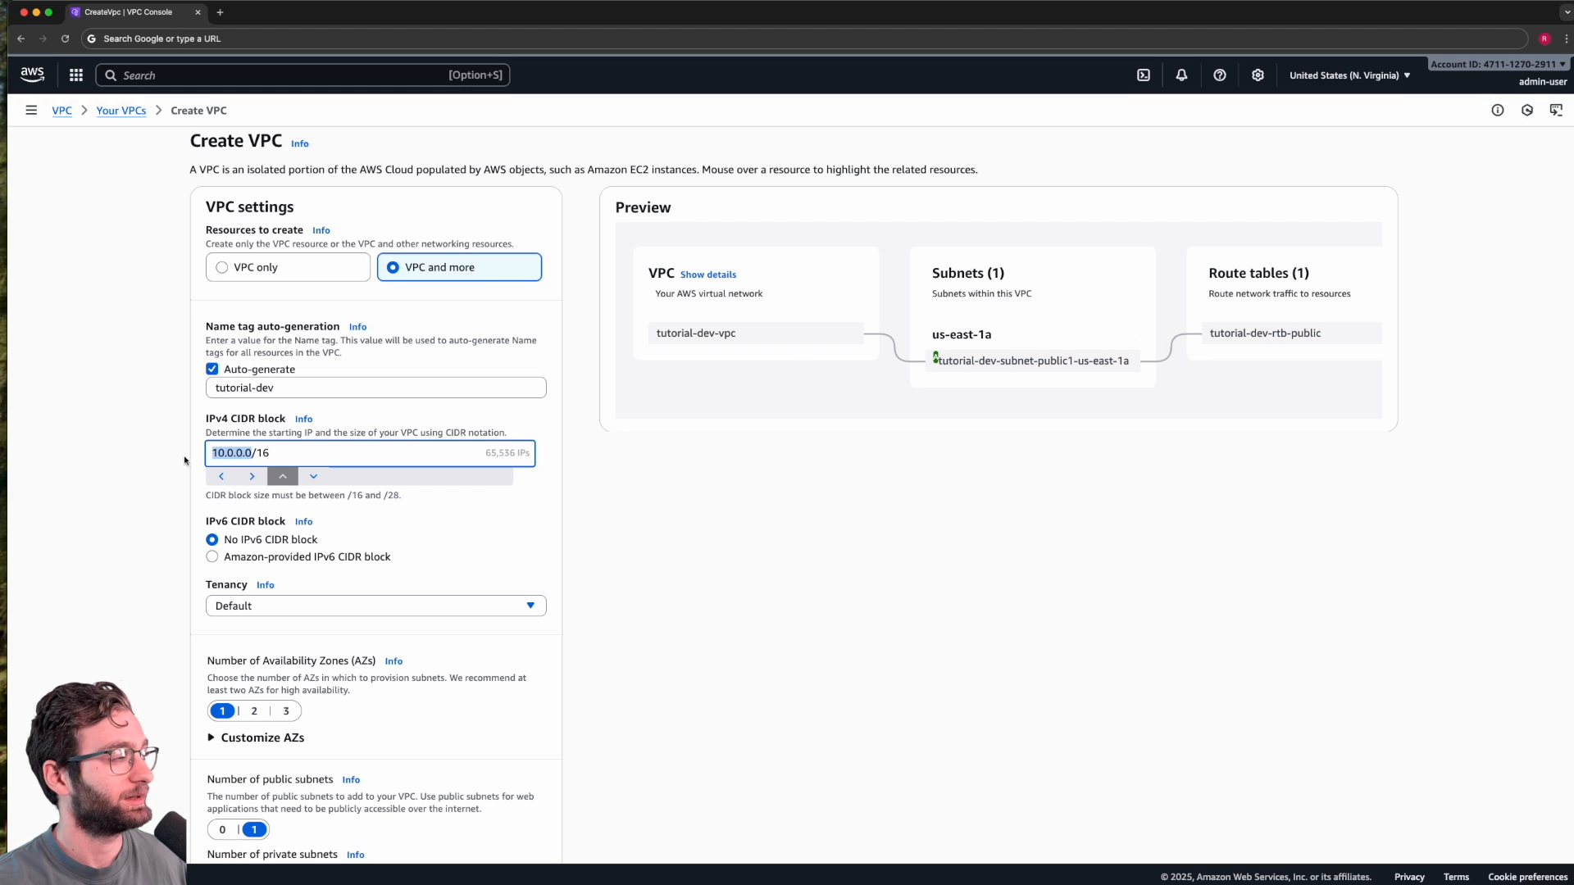
left_click(207, 39)
key("super+v")
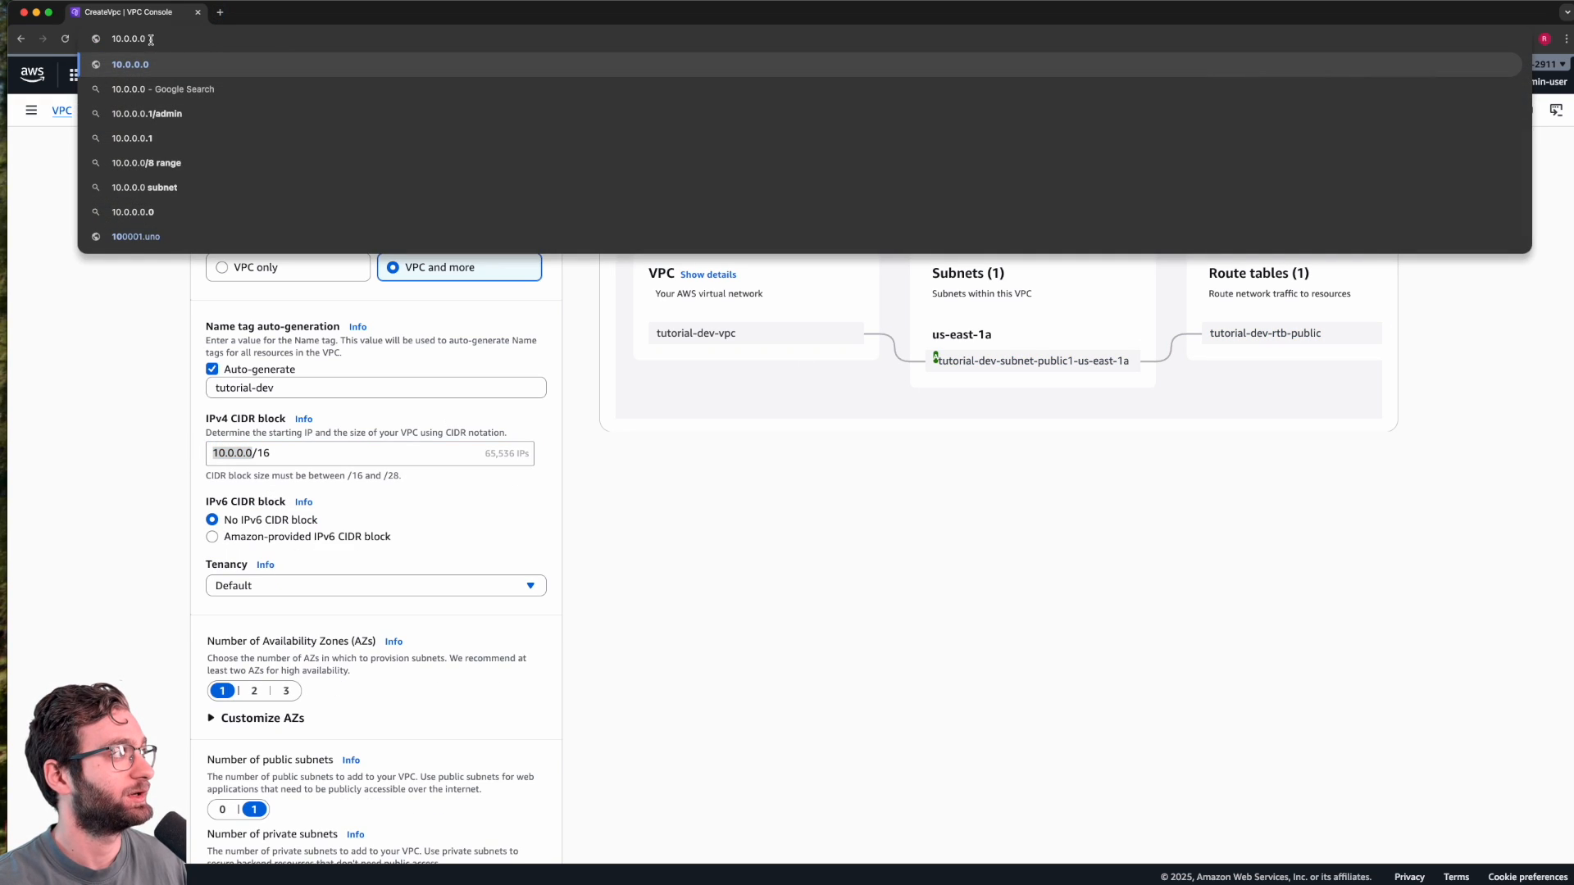
key("super+a")
key("super+c")
left_click(220, 42)
key("super+v")
left_click_drag(148, 39, 243, 39)
key("super+v")
key("BackSpace")
type("255")
key("BackSpace")
type("255")
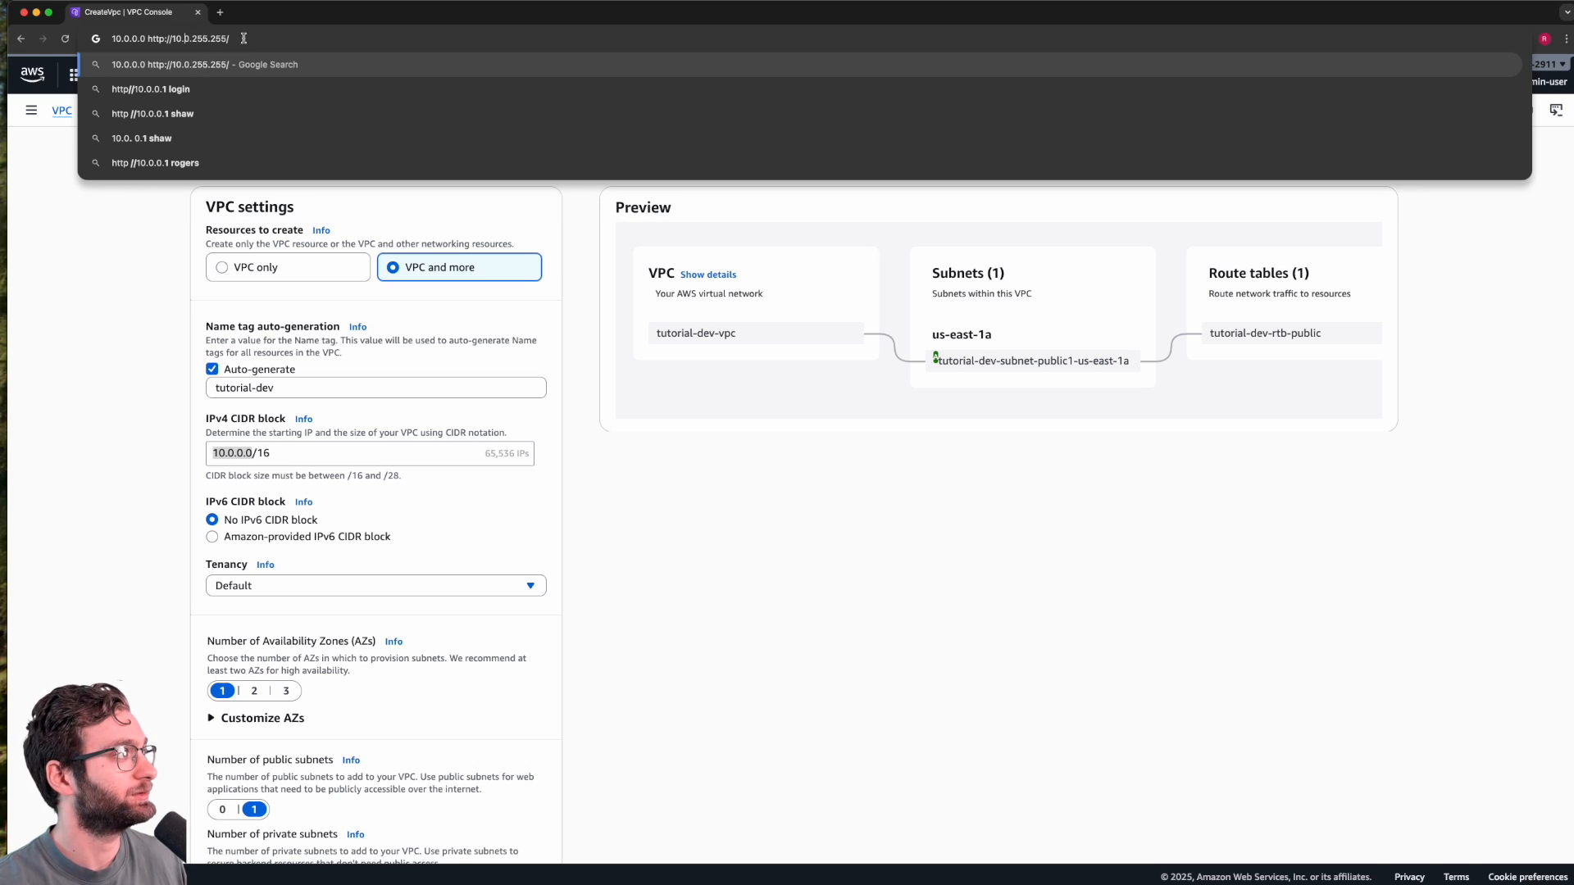
key("BackSpace")
key("BackSpace")
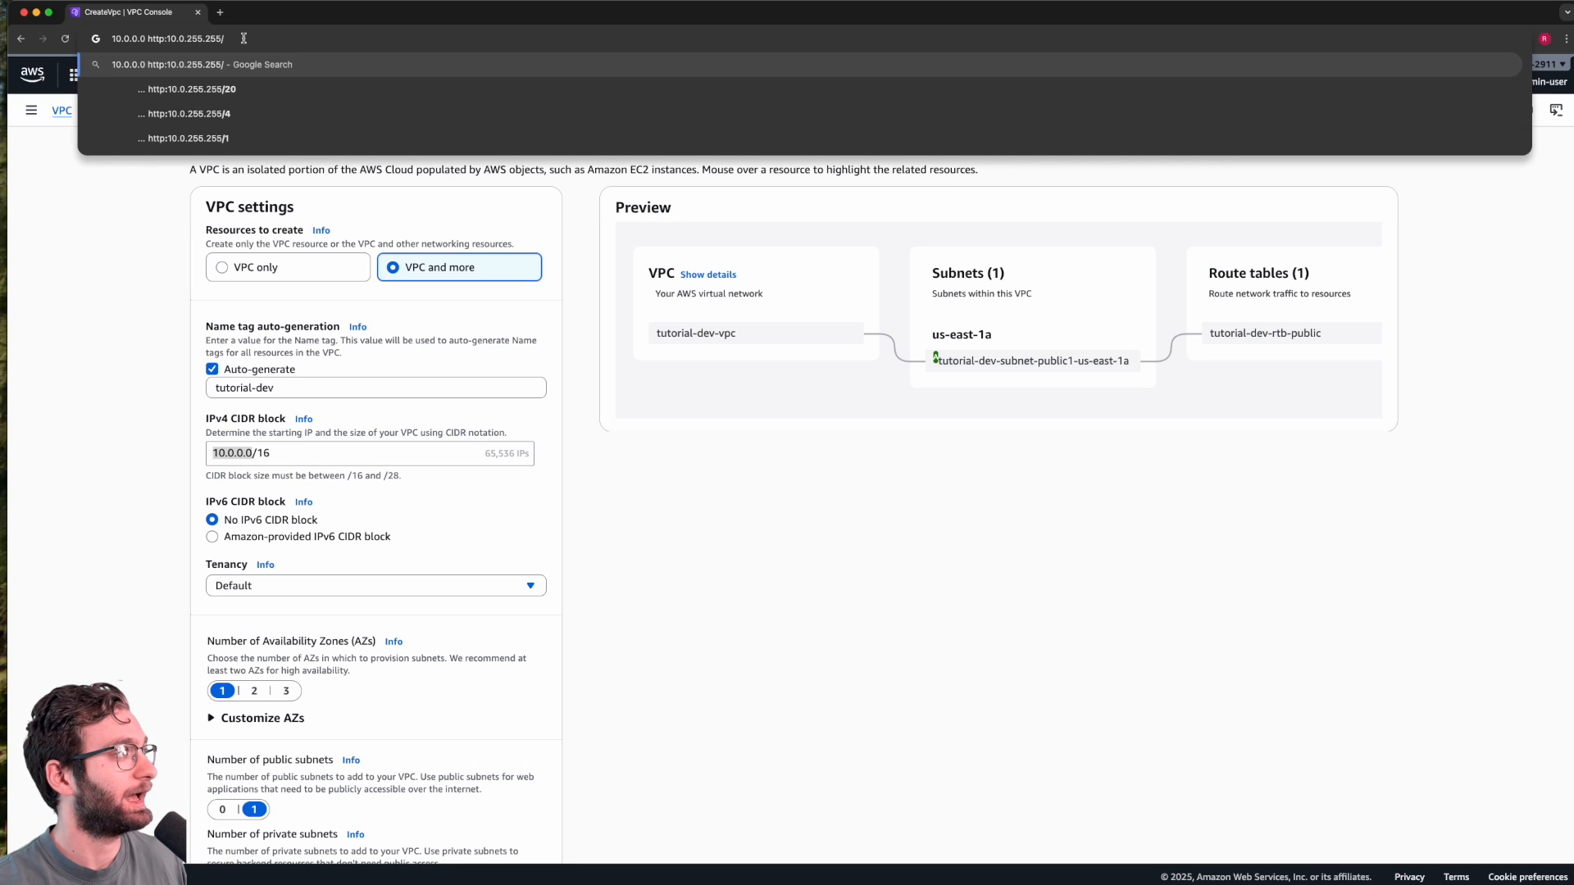
key("BackSpace")
key("BackSpace")
key("BackSpace")
key("BackSpace")
key("BackSpace")
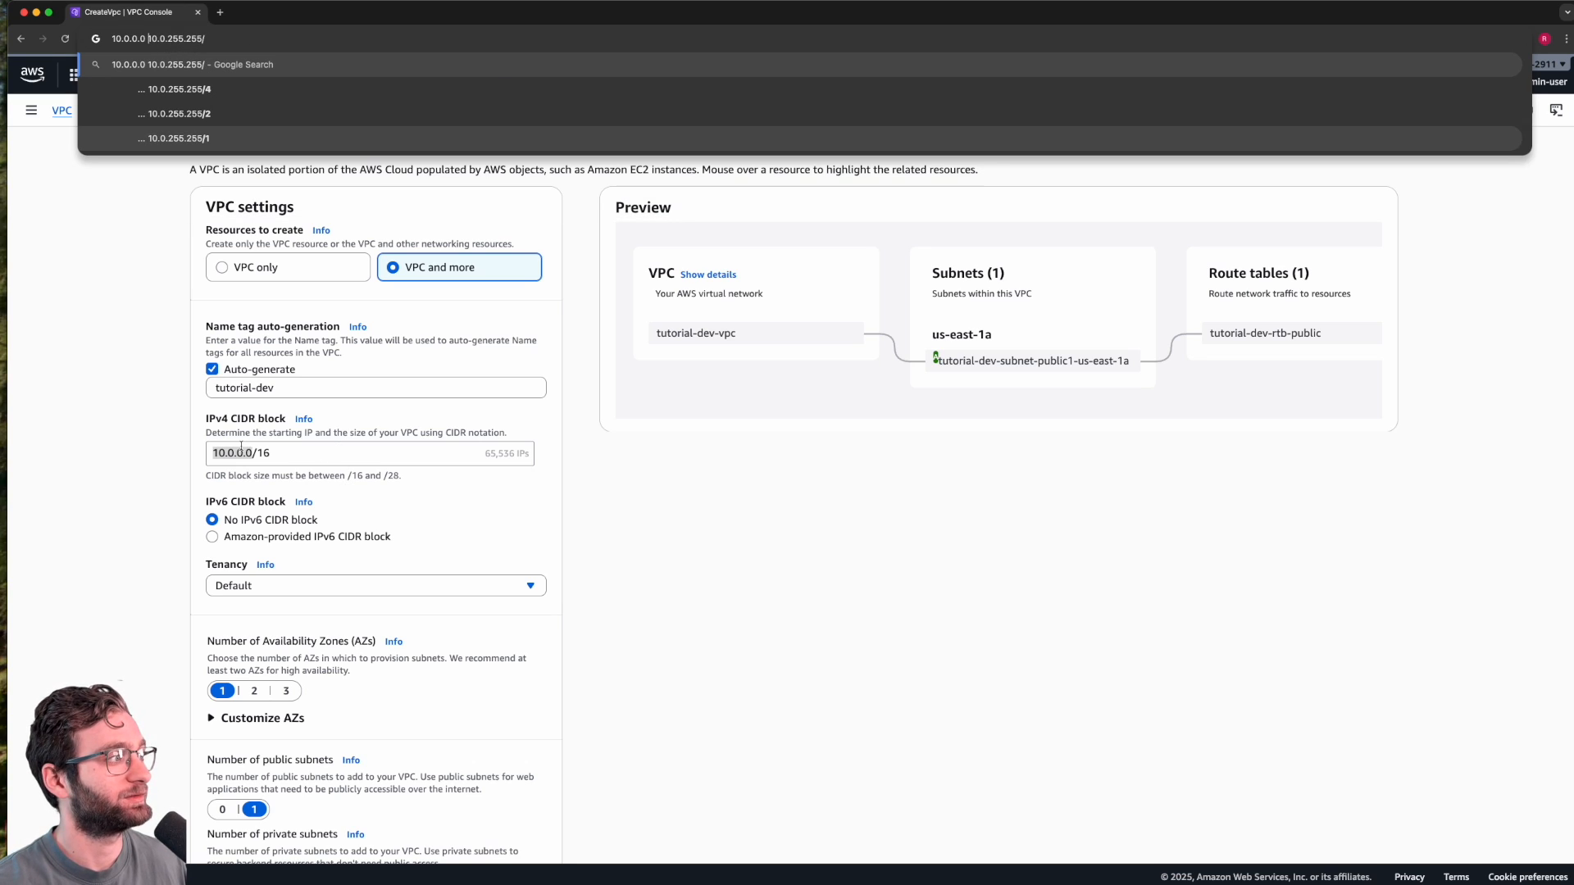
Step: Calculate 255*255 in the browser's address bar and return to the VPC settings
triple_click(222, 35)
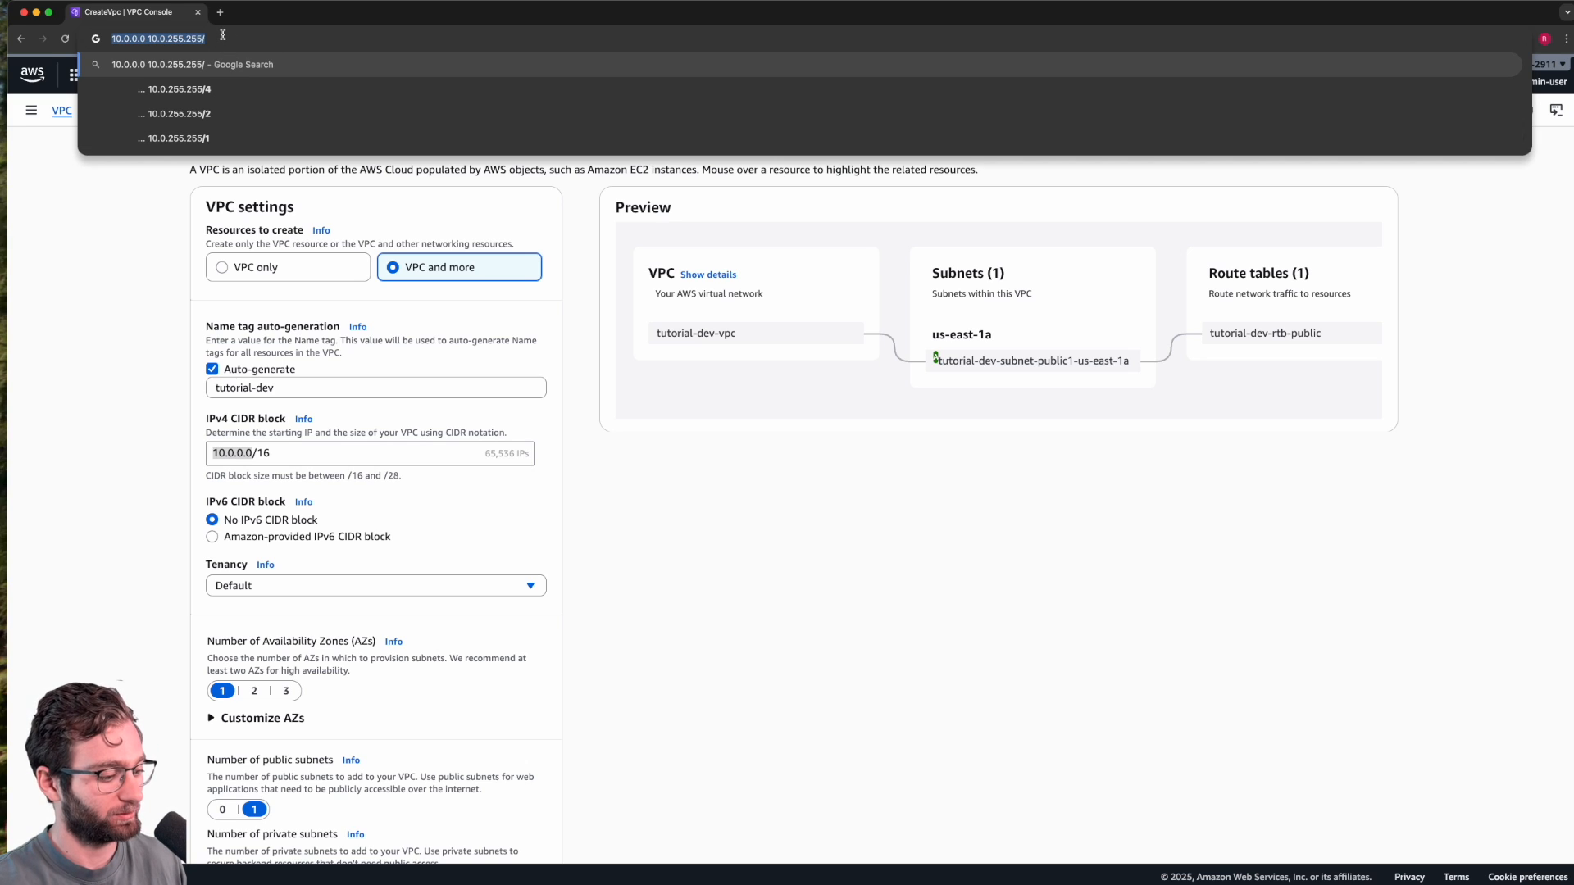
type("255*255")
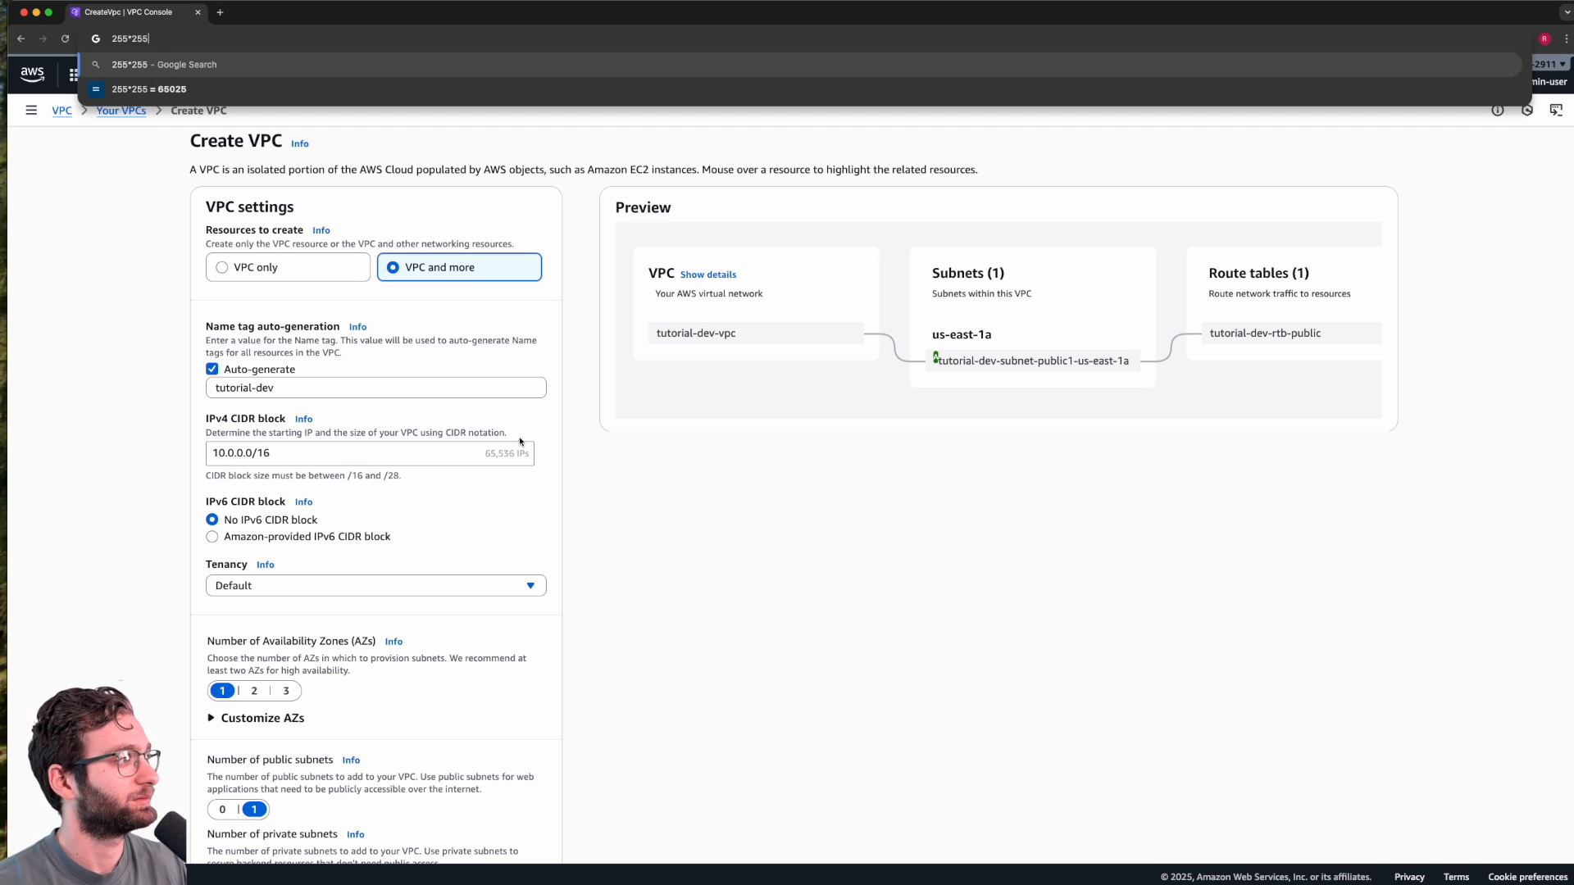
left_click(73, 496)
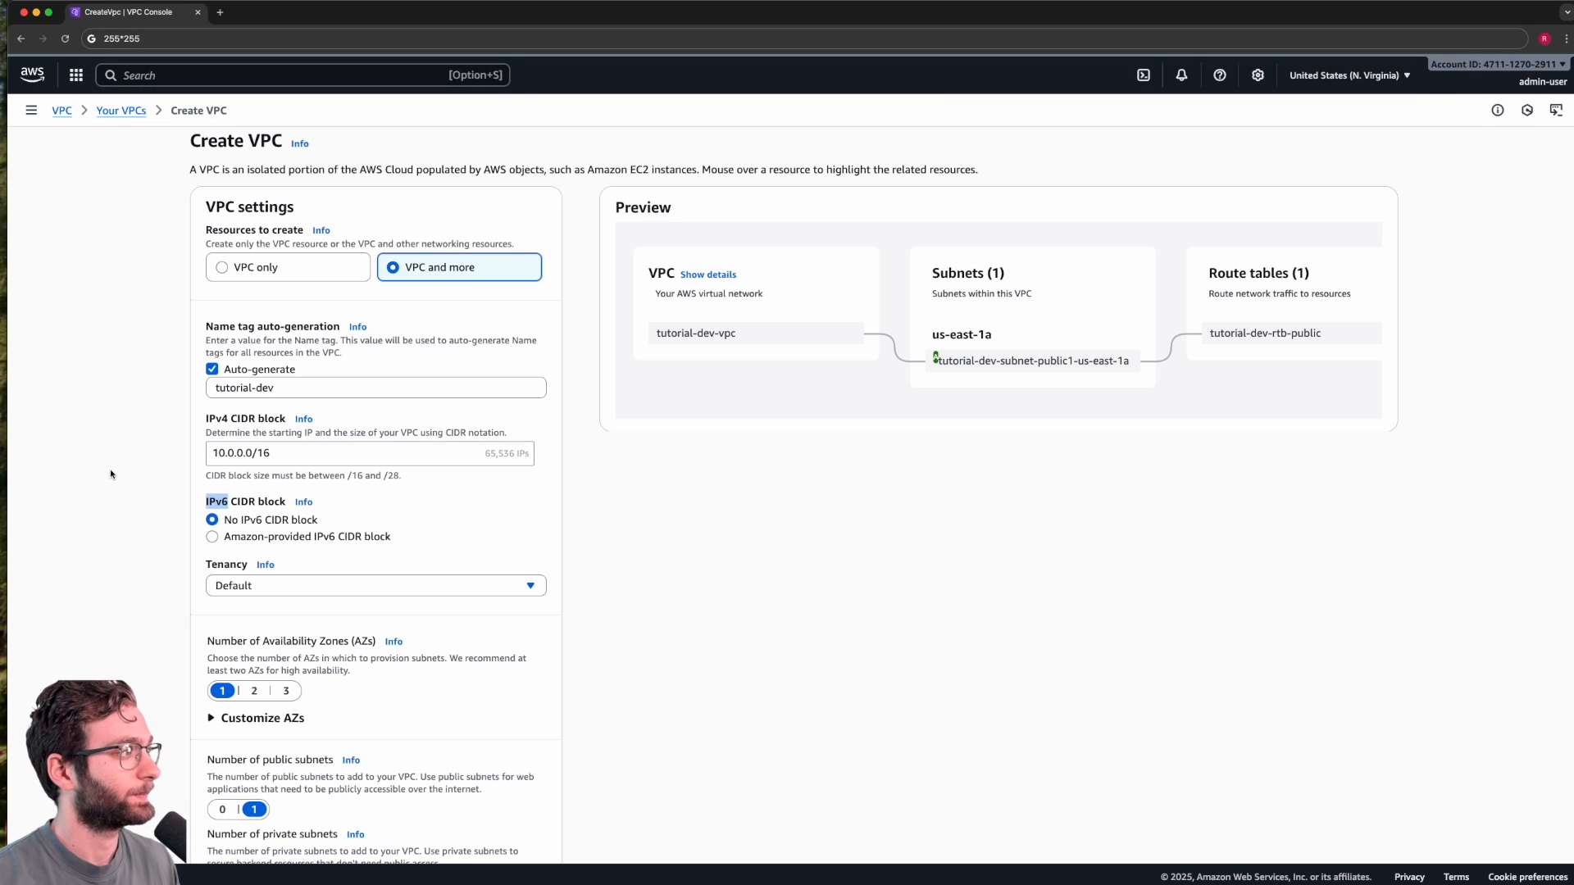
Step: Create the VPC with no NAT gateways, the S3 Gateway endpoint and both DNS options enabled, and open its details
scroll(167, 410, "down", 5)
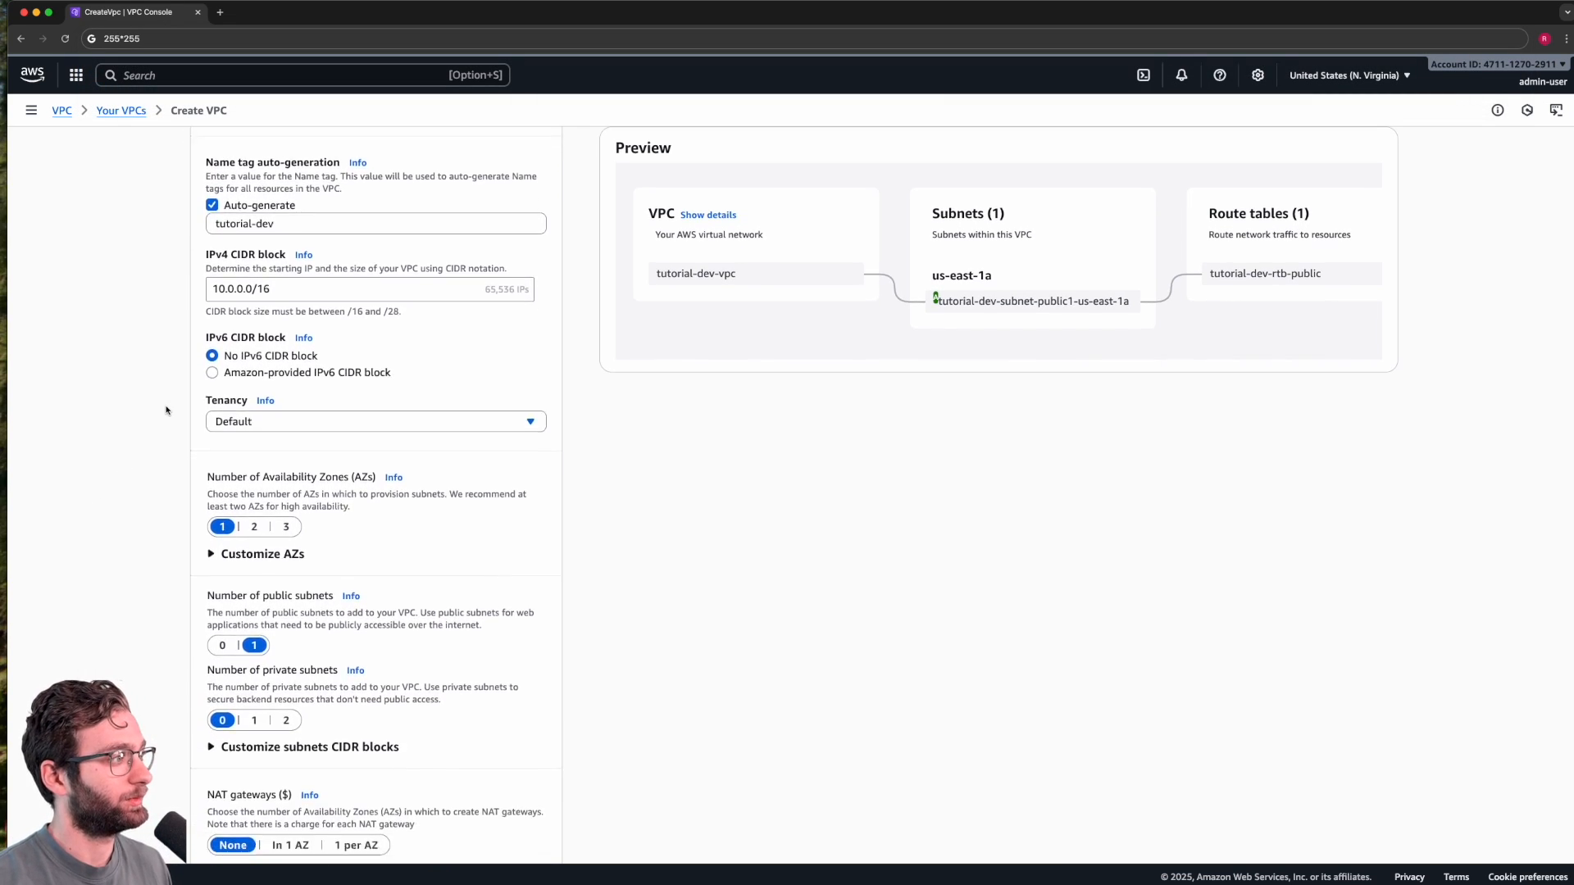
scroll(167, 410, "down", 4)
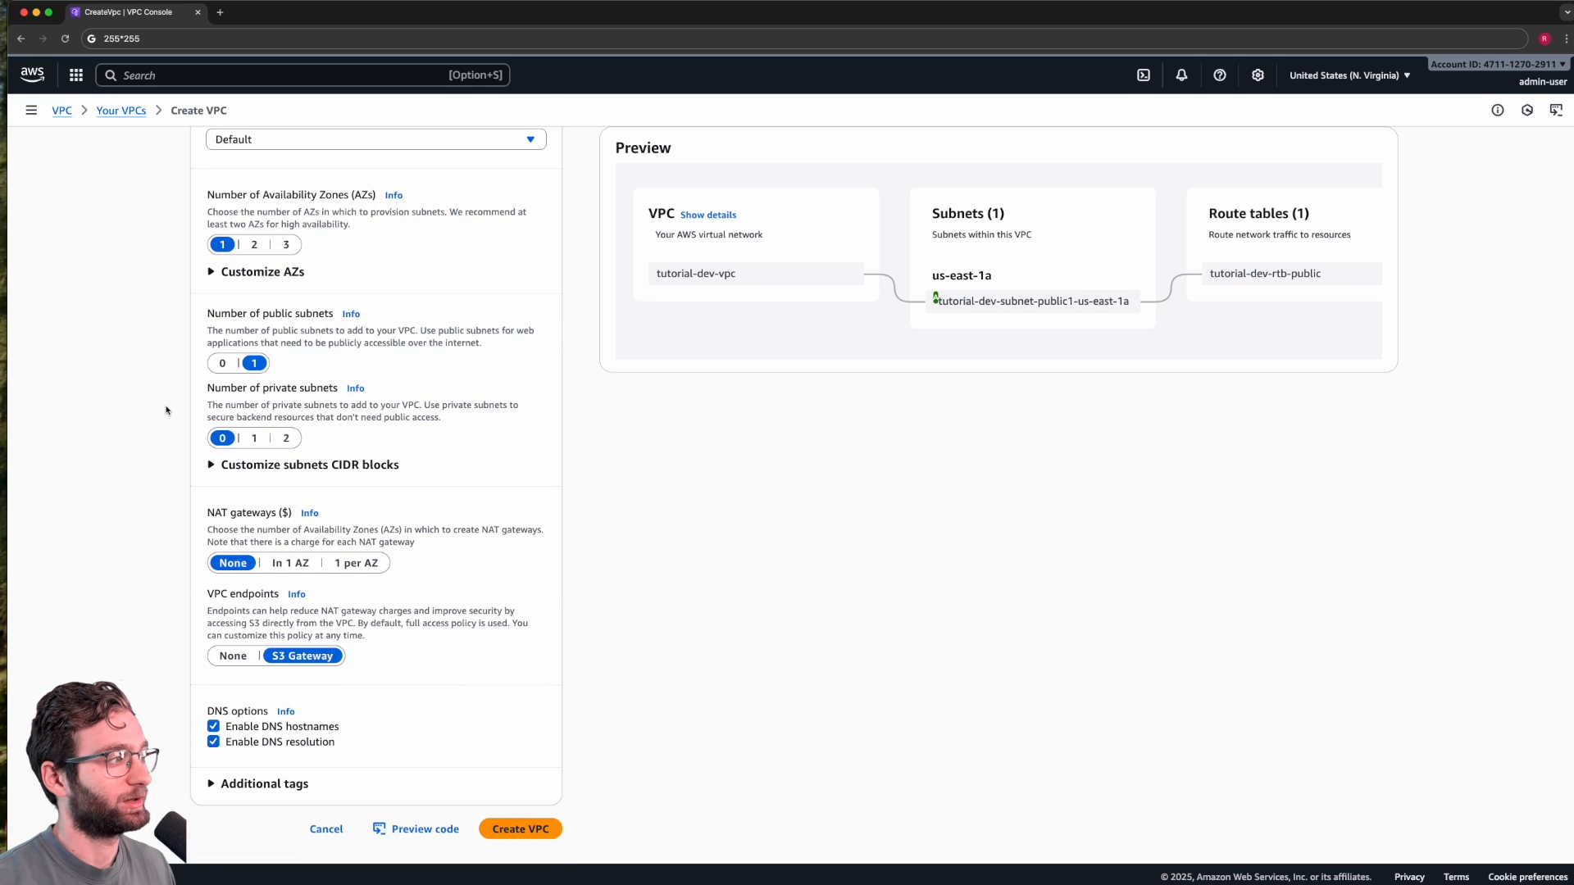
left_click(545, 829)
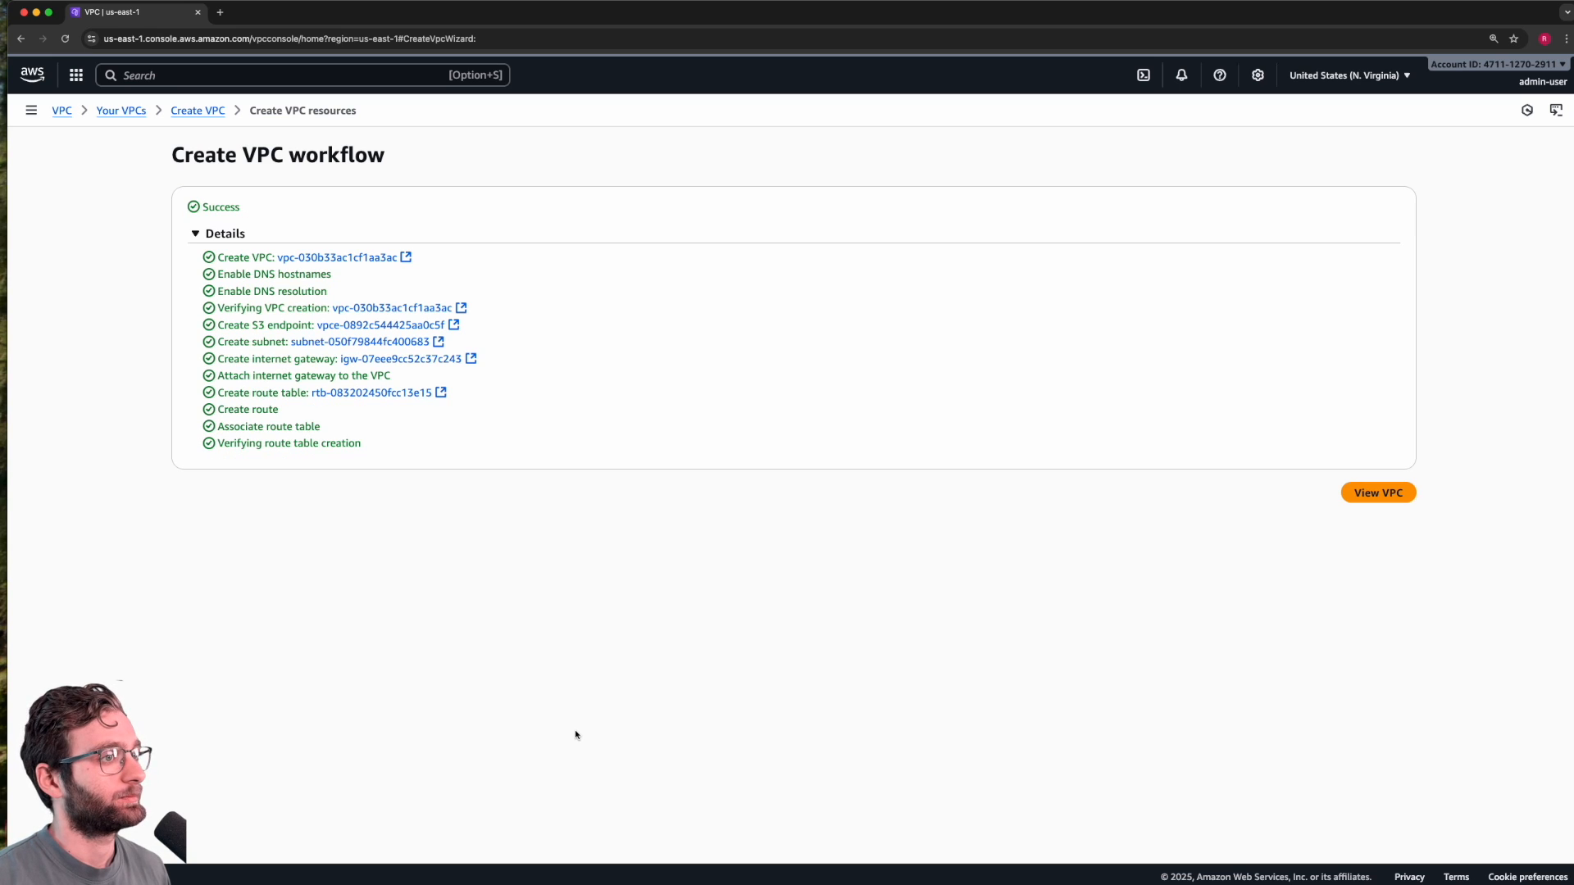
left_click(1401, 493)
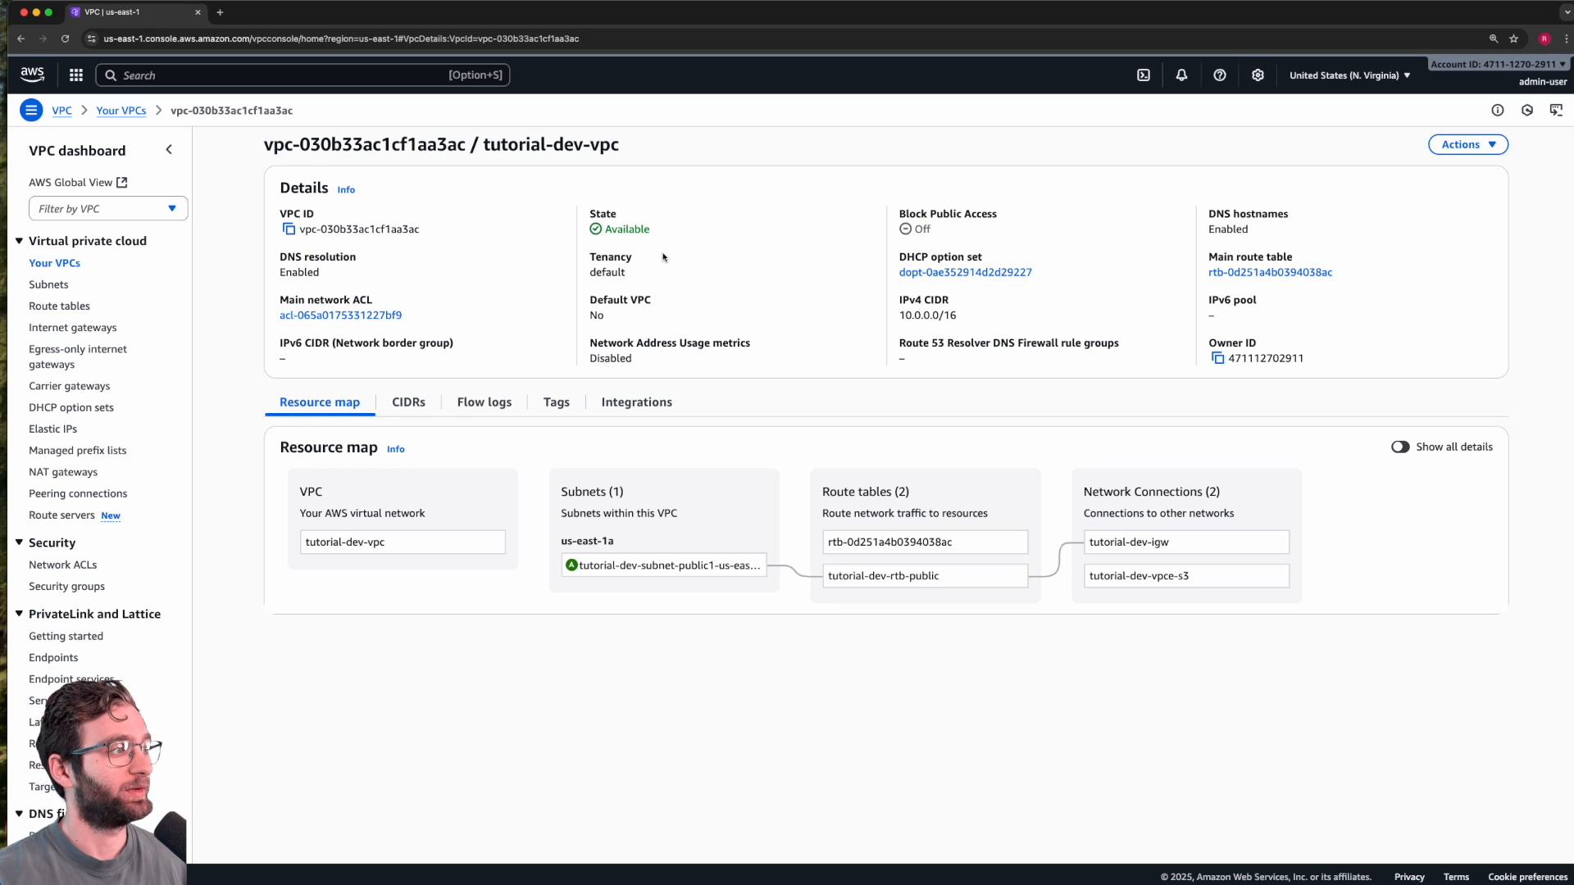
Step: Inspect the us-east-1a zone and its subnet in the resource map of tutorial-dev-vpc
triple_click(591, 542)
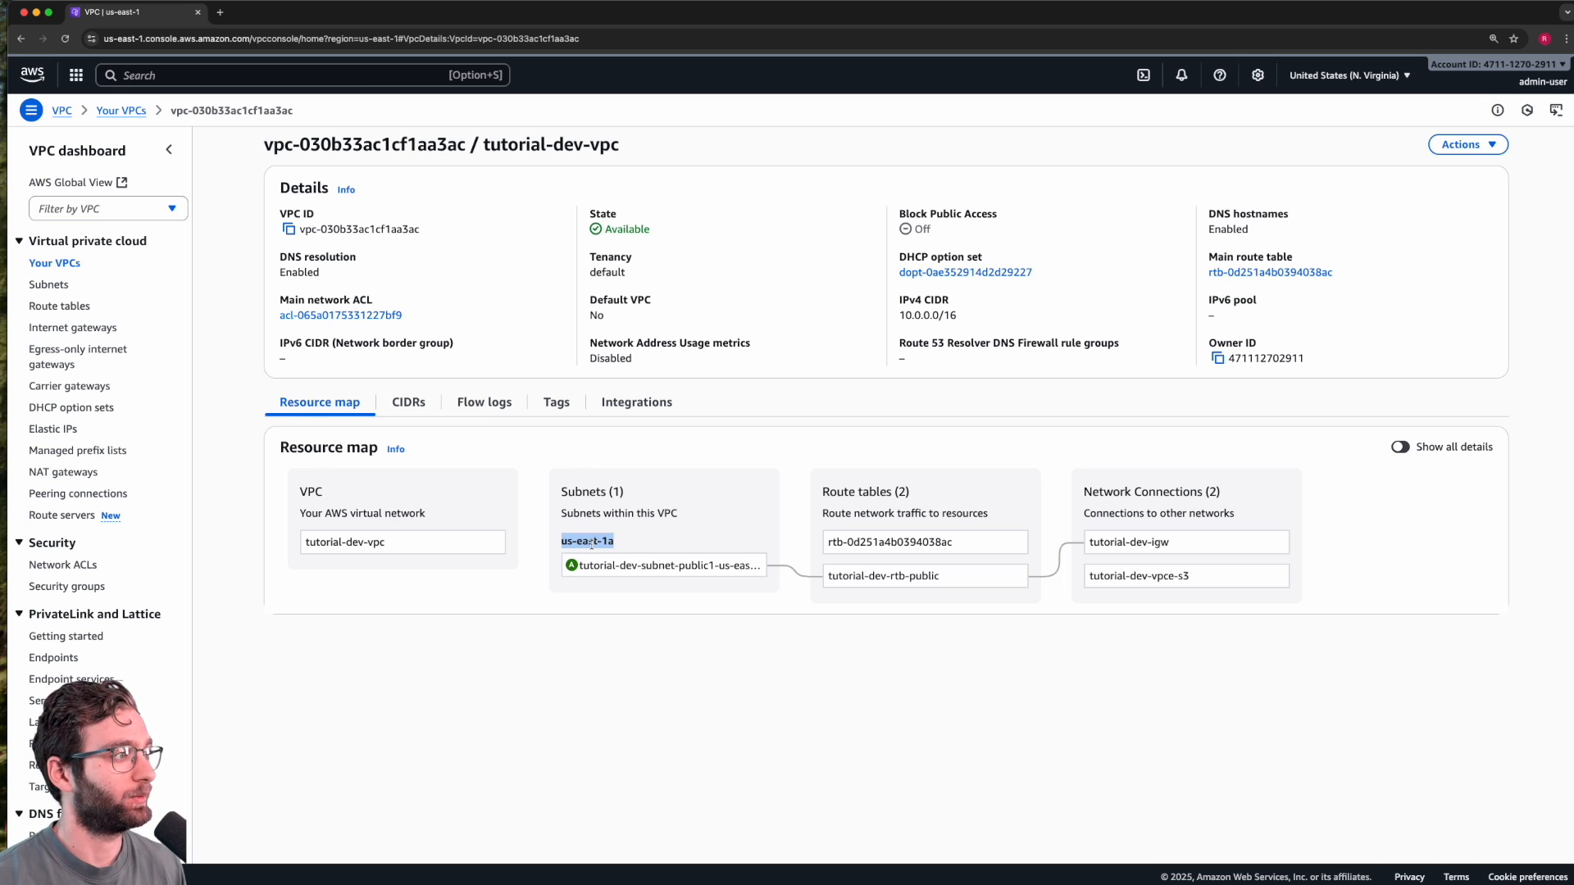
left_click_drag(624, 494, 303, 492)
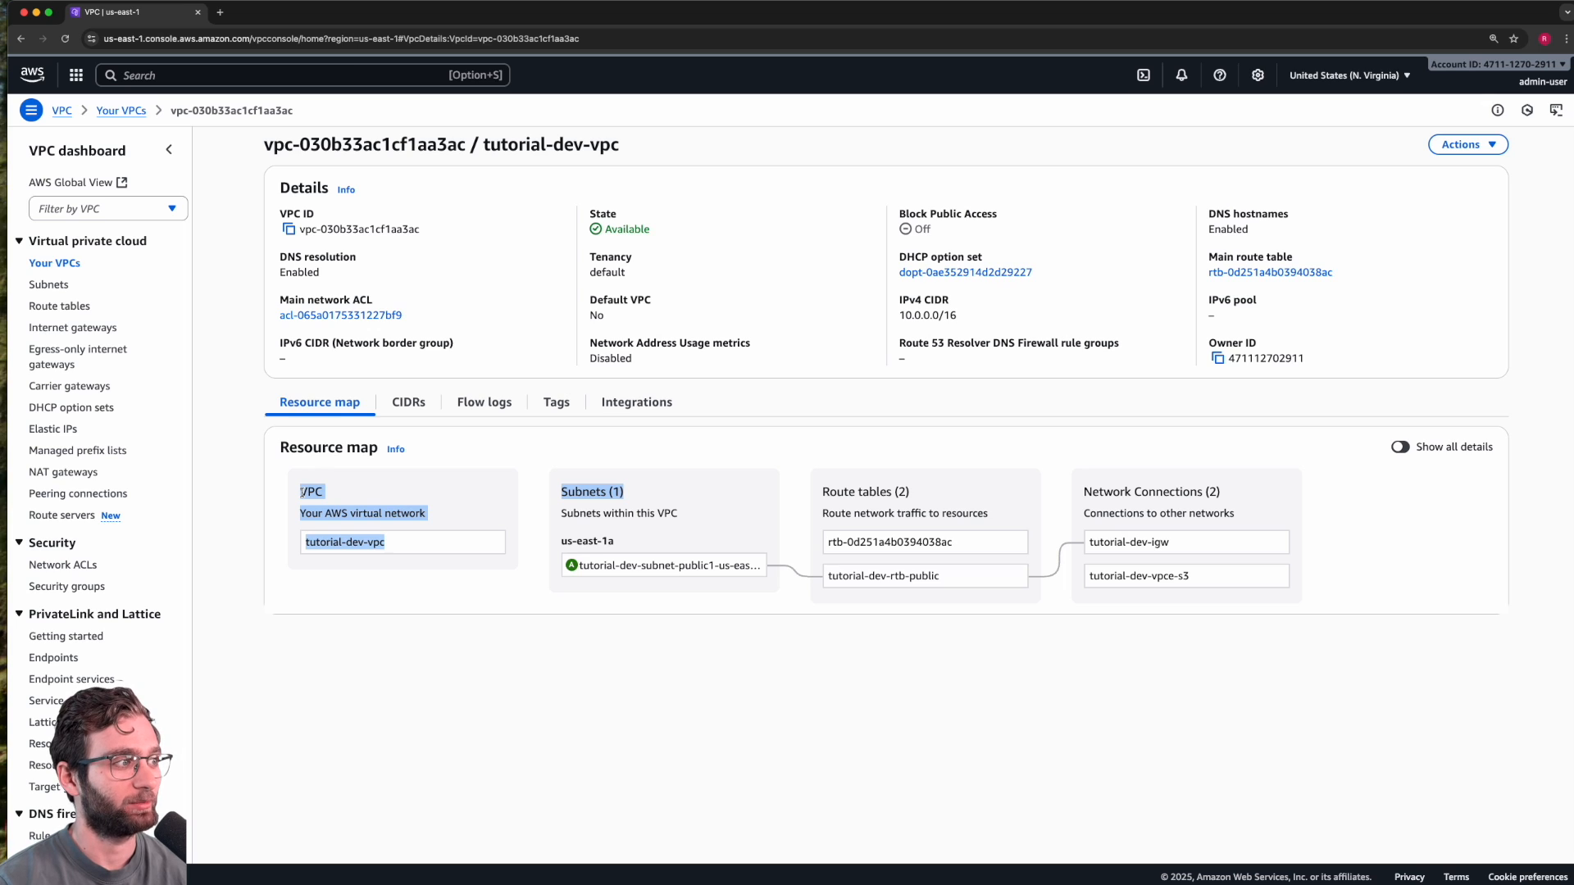
triple_click(578, 540)
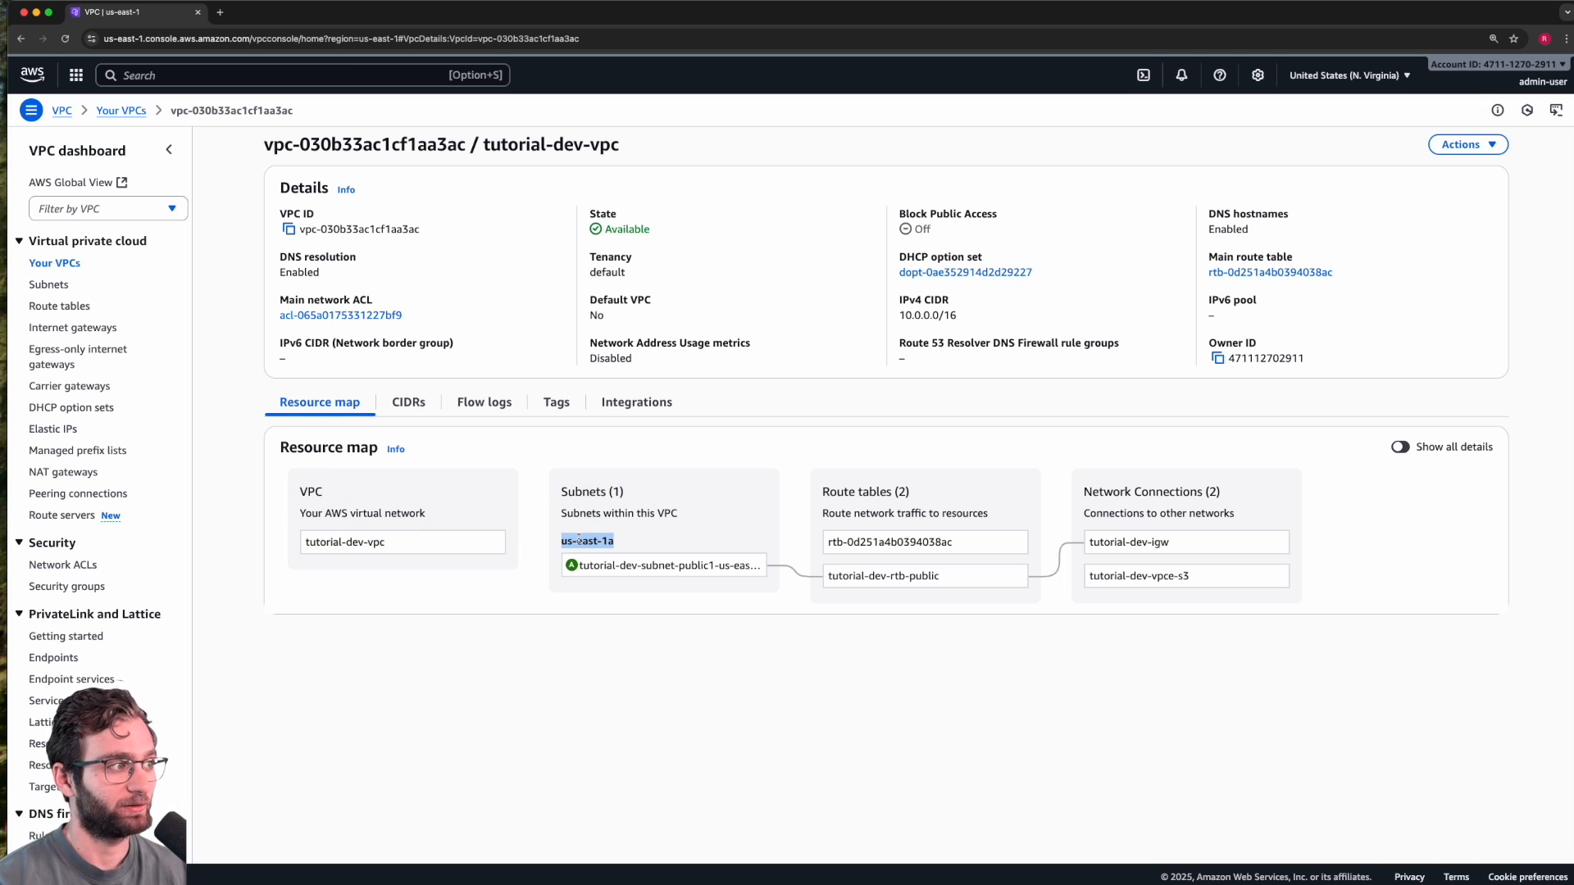
left_click(578, 540)
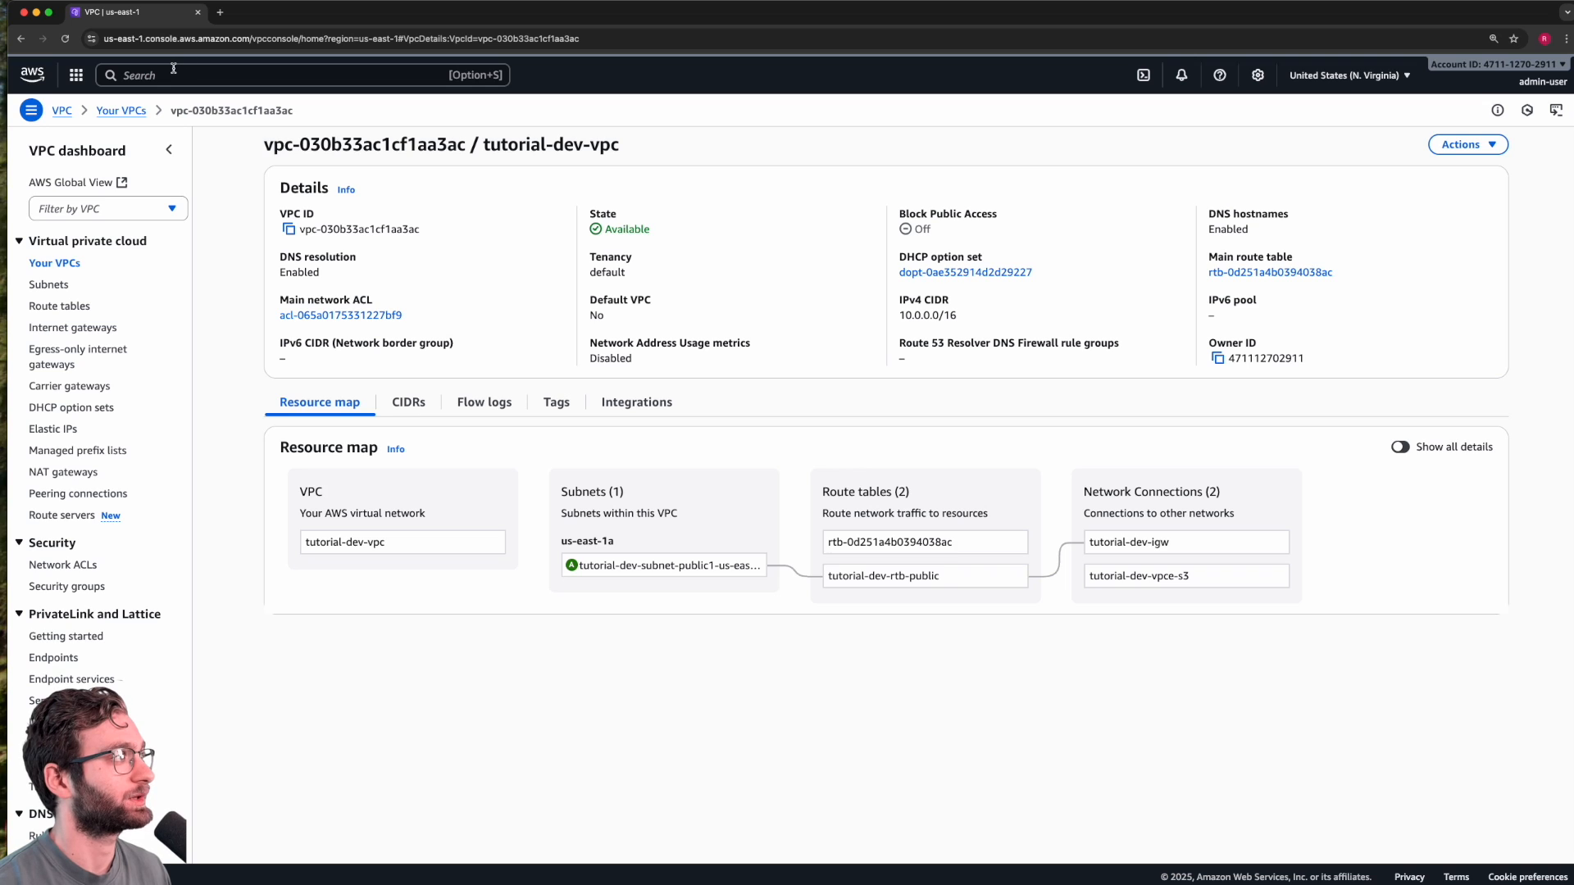
Step: Open the EC2 service and start launching an instance named web-server
left_click(145, 76)
type("ec2")
left_click(345, 160)
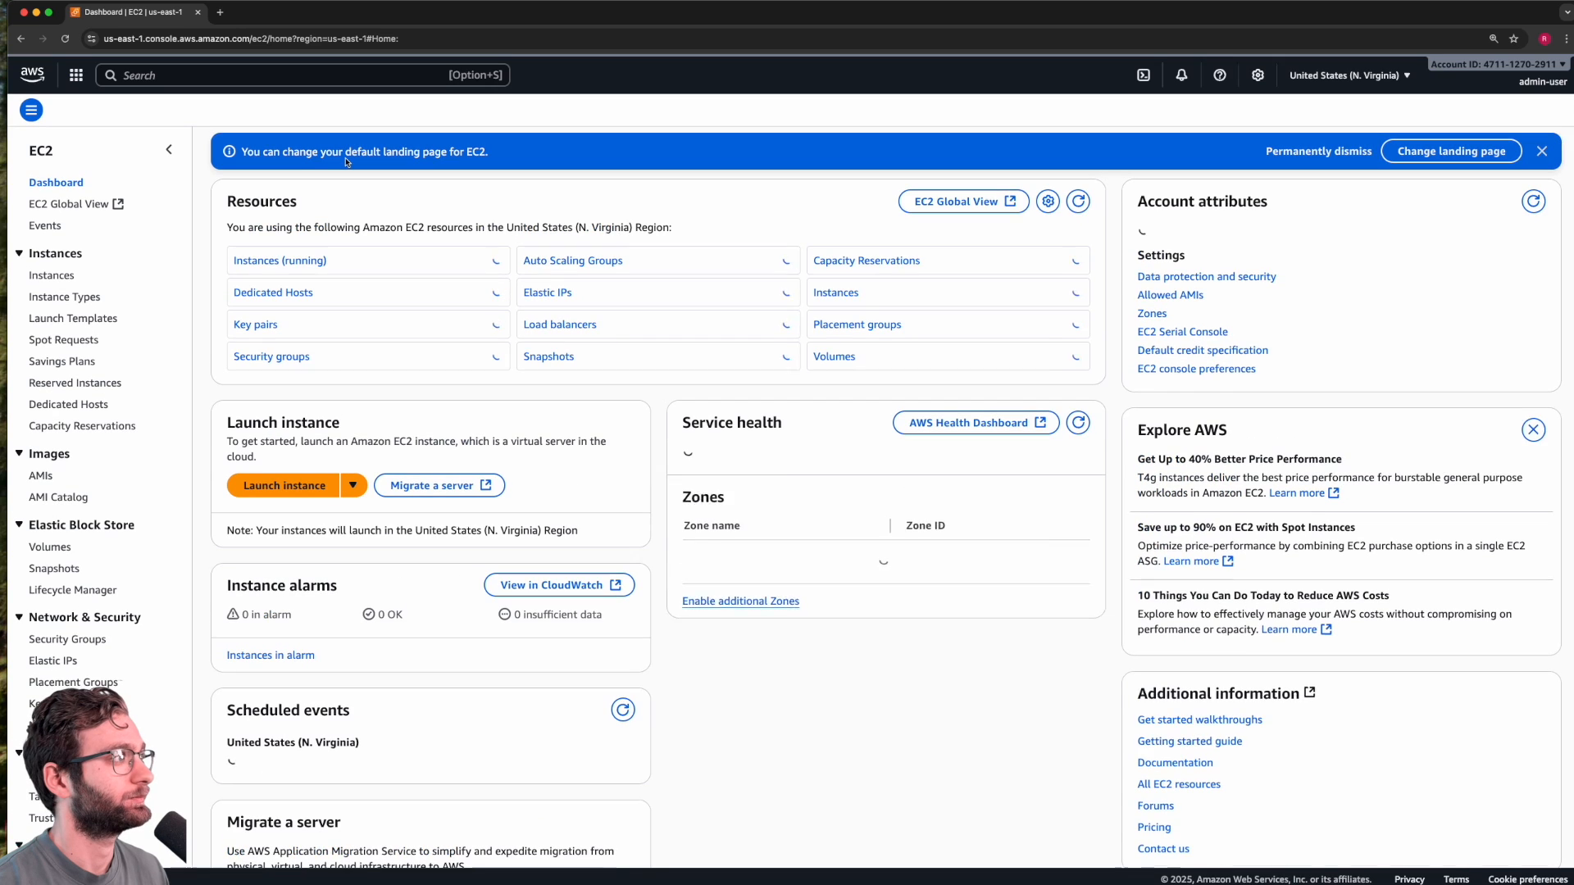
left_click(312, 481)
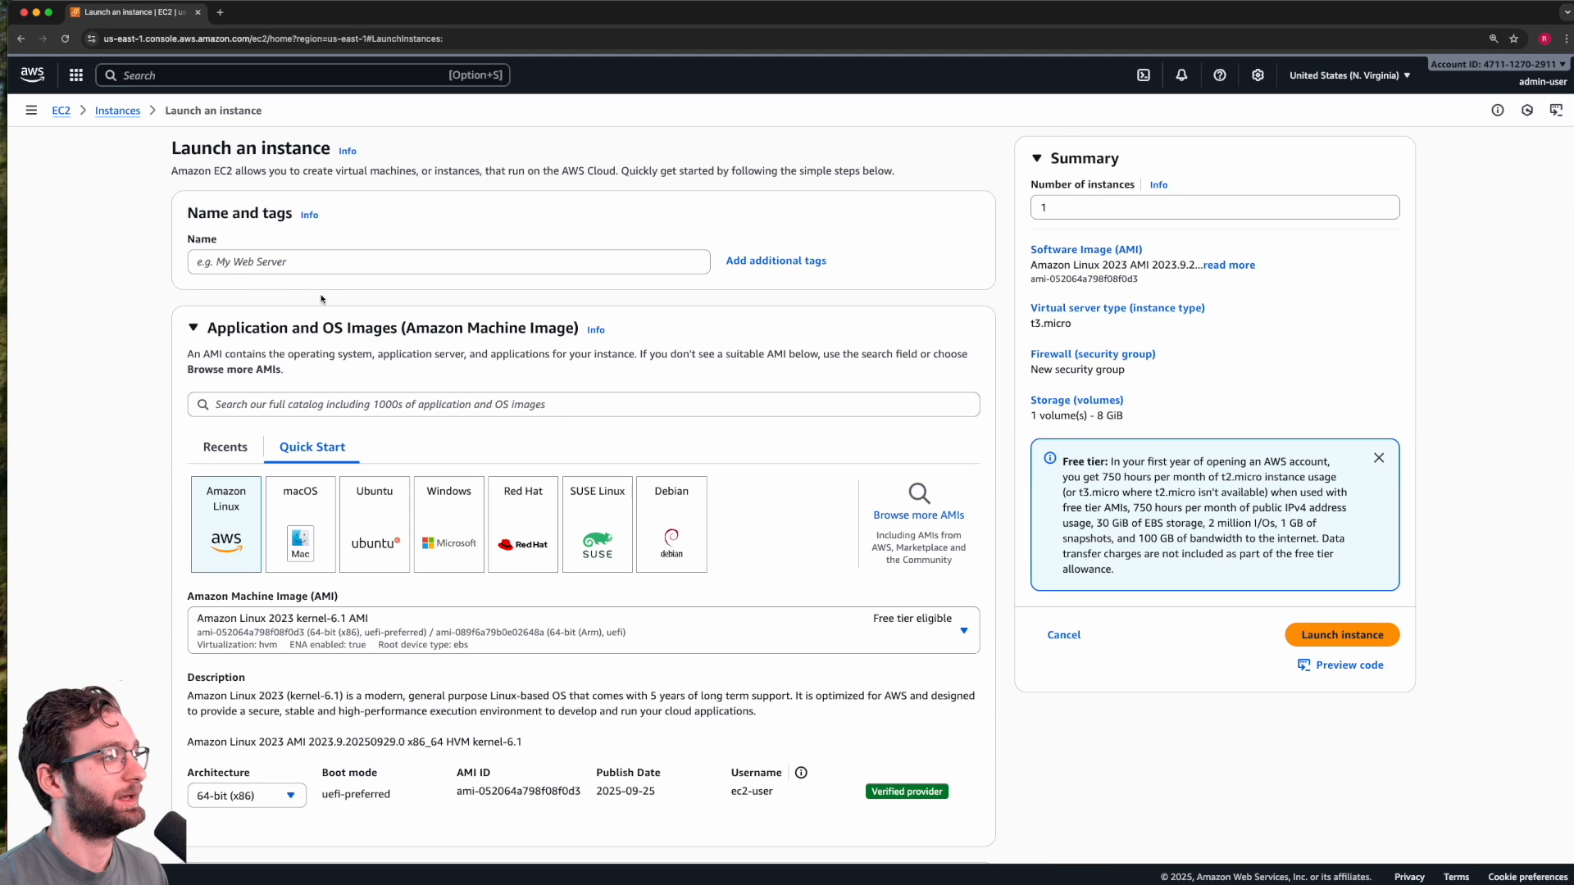
left_click(324, 263)
type("web-server")
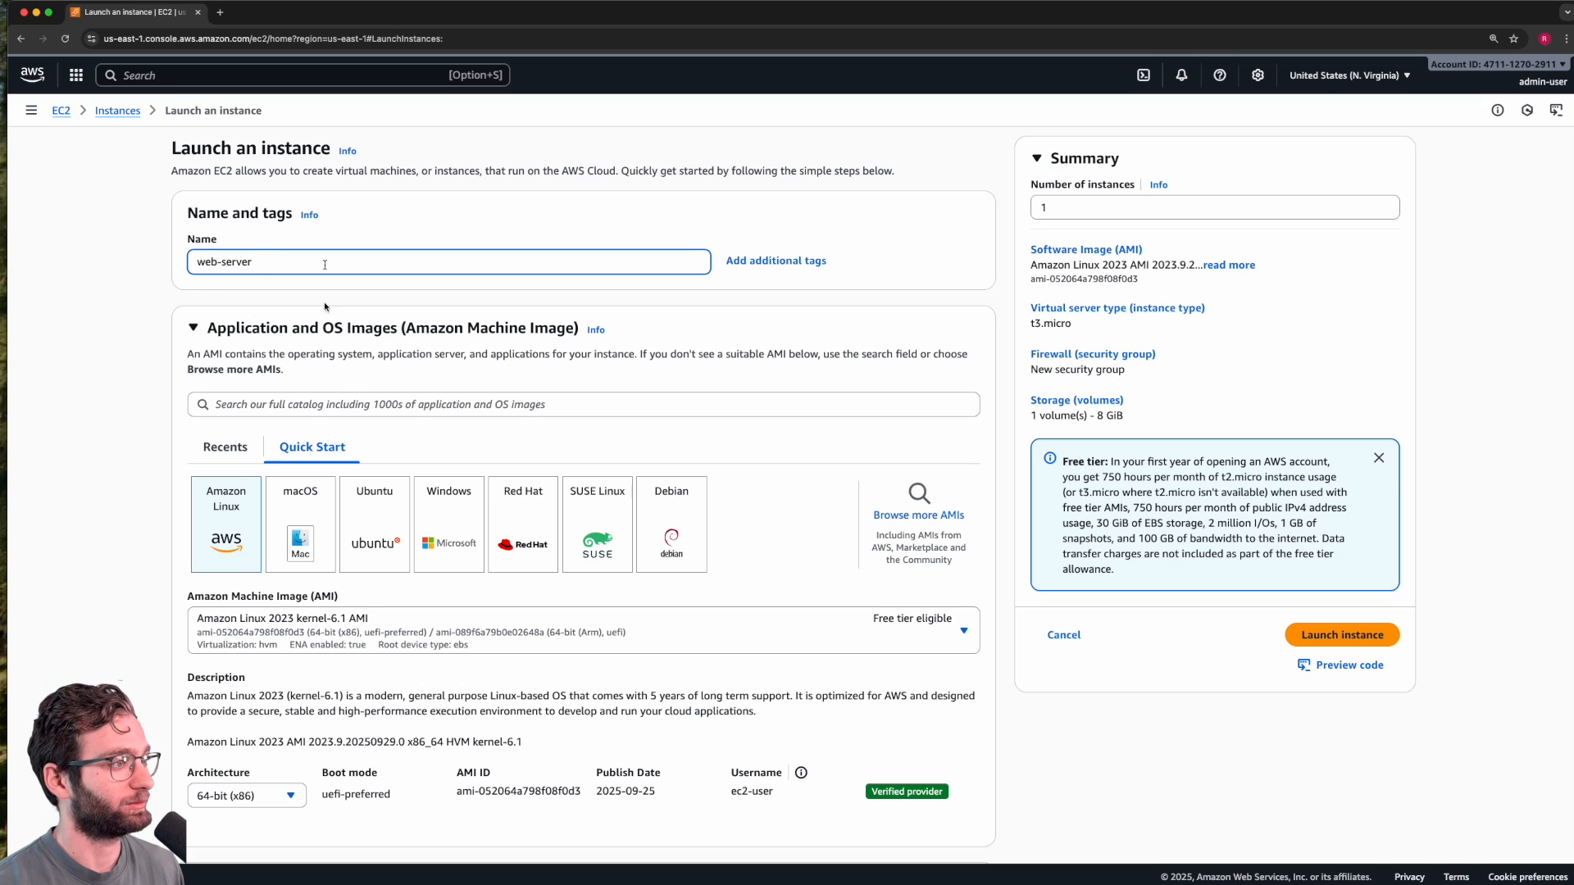
Step: Choose the Amazon Linux 2023 kernel-6.1 AMI as the machine image for the instance
scroll(328, 478, "down", 1)
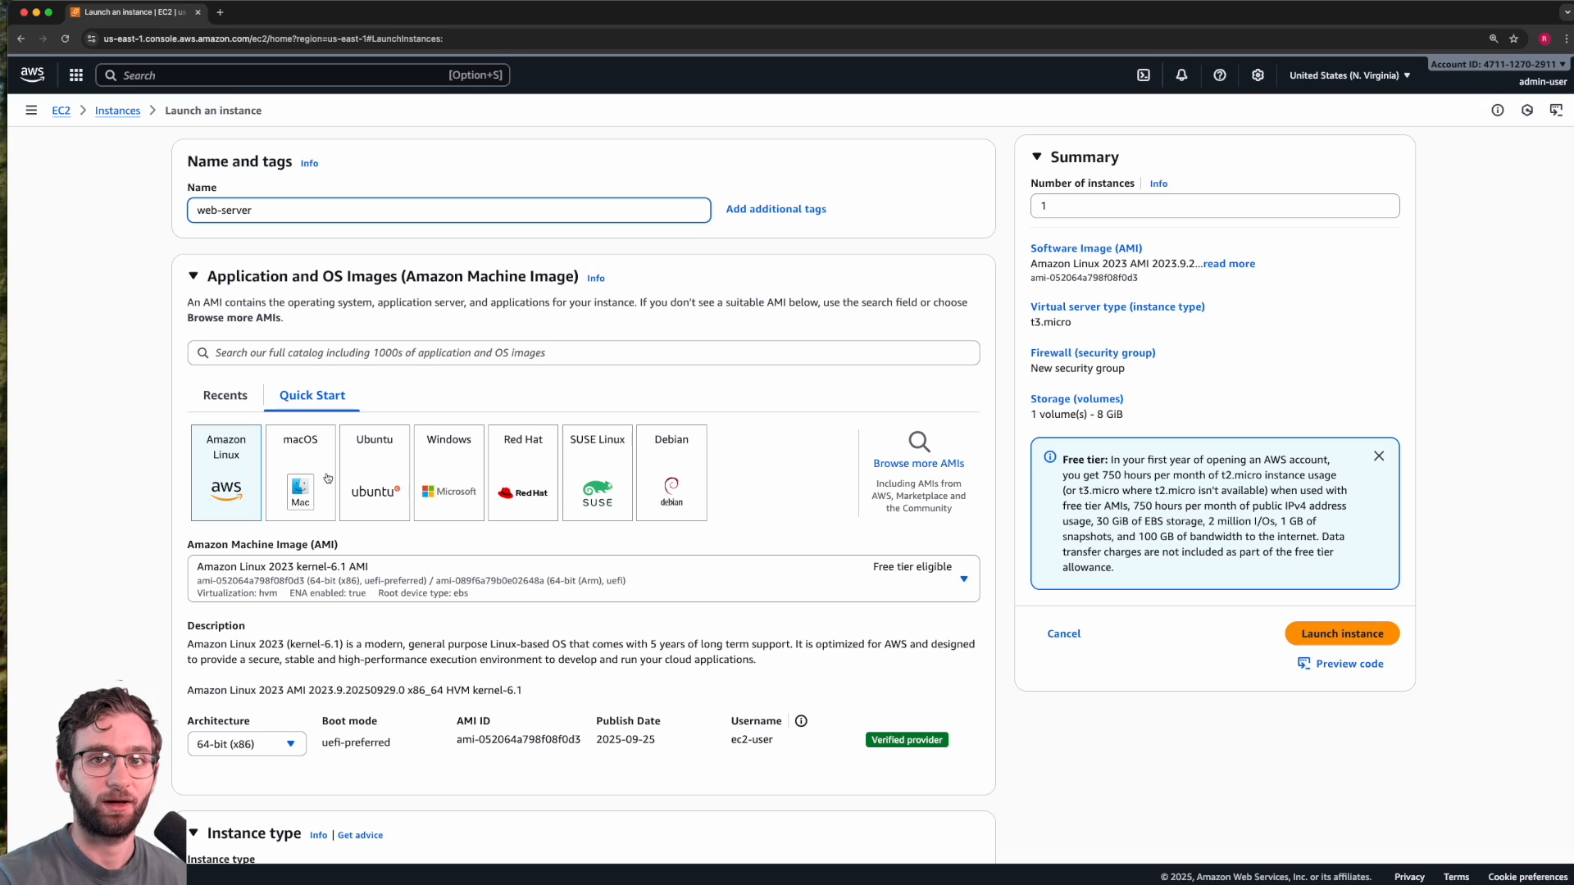
scroll(328, 478, "down", 1)
left_click_drag(328, 477, 205, 287)
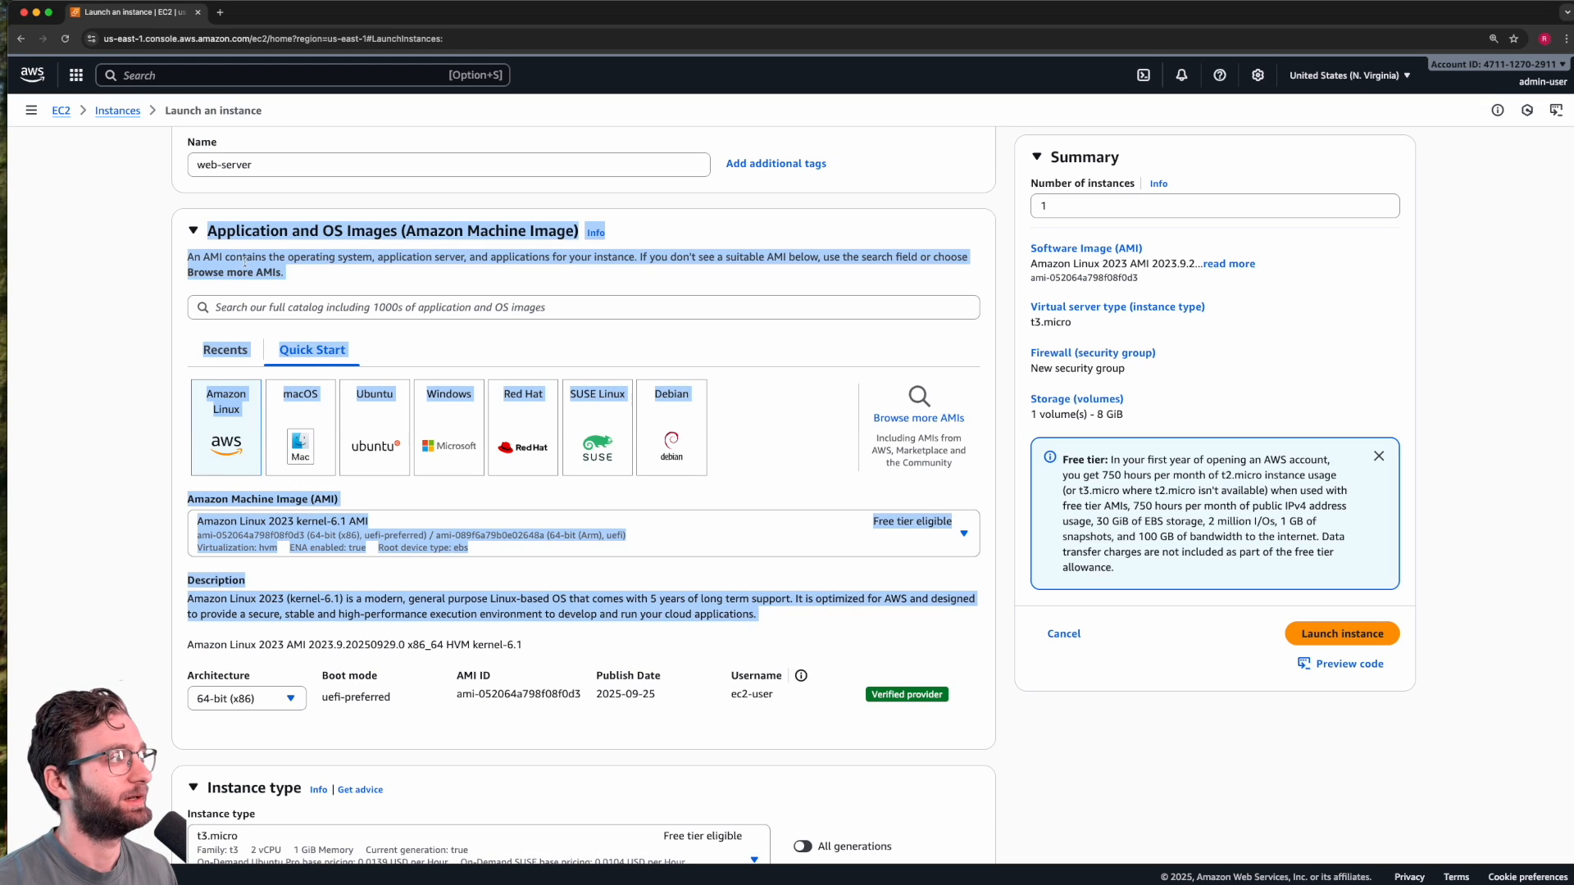
left_click(132, 291)
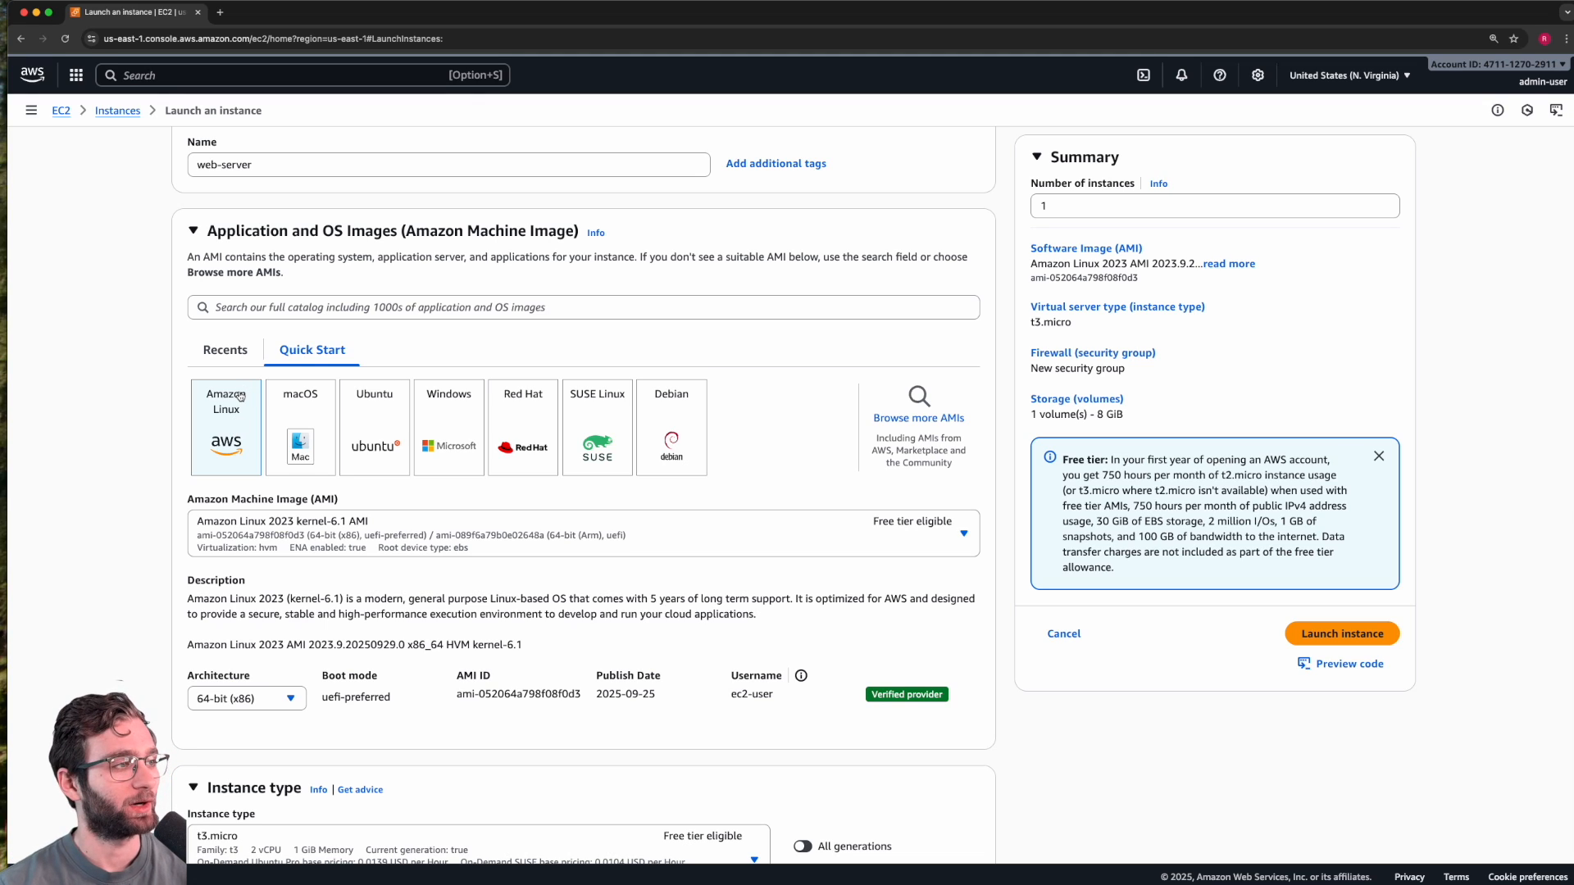
left_click(347, 545)
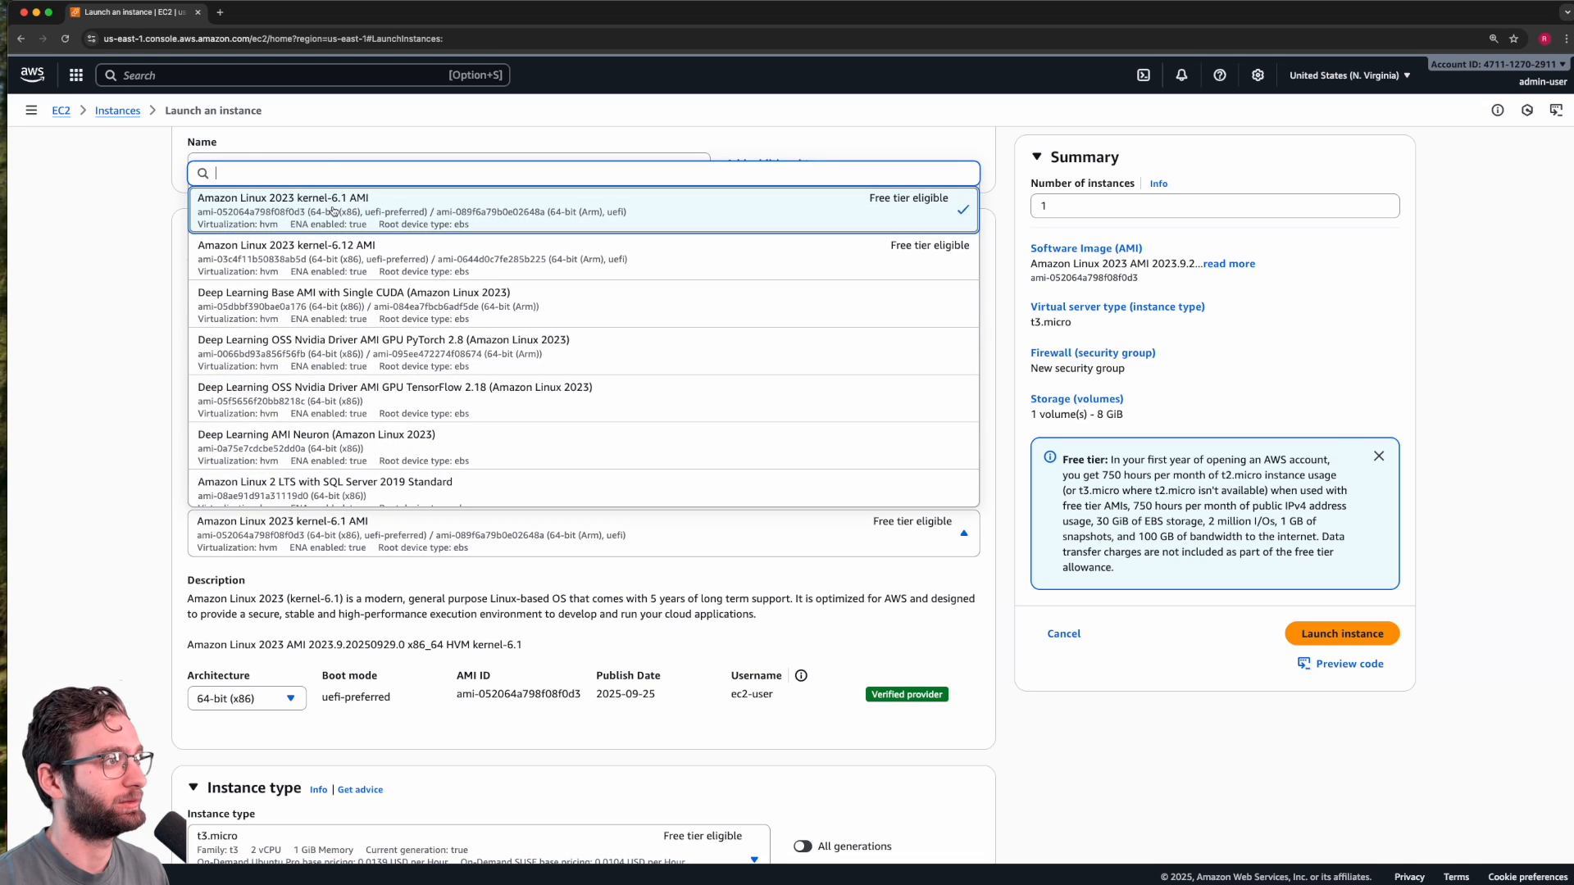
left_click(328, 211)
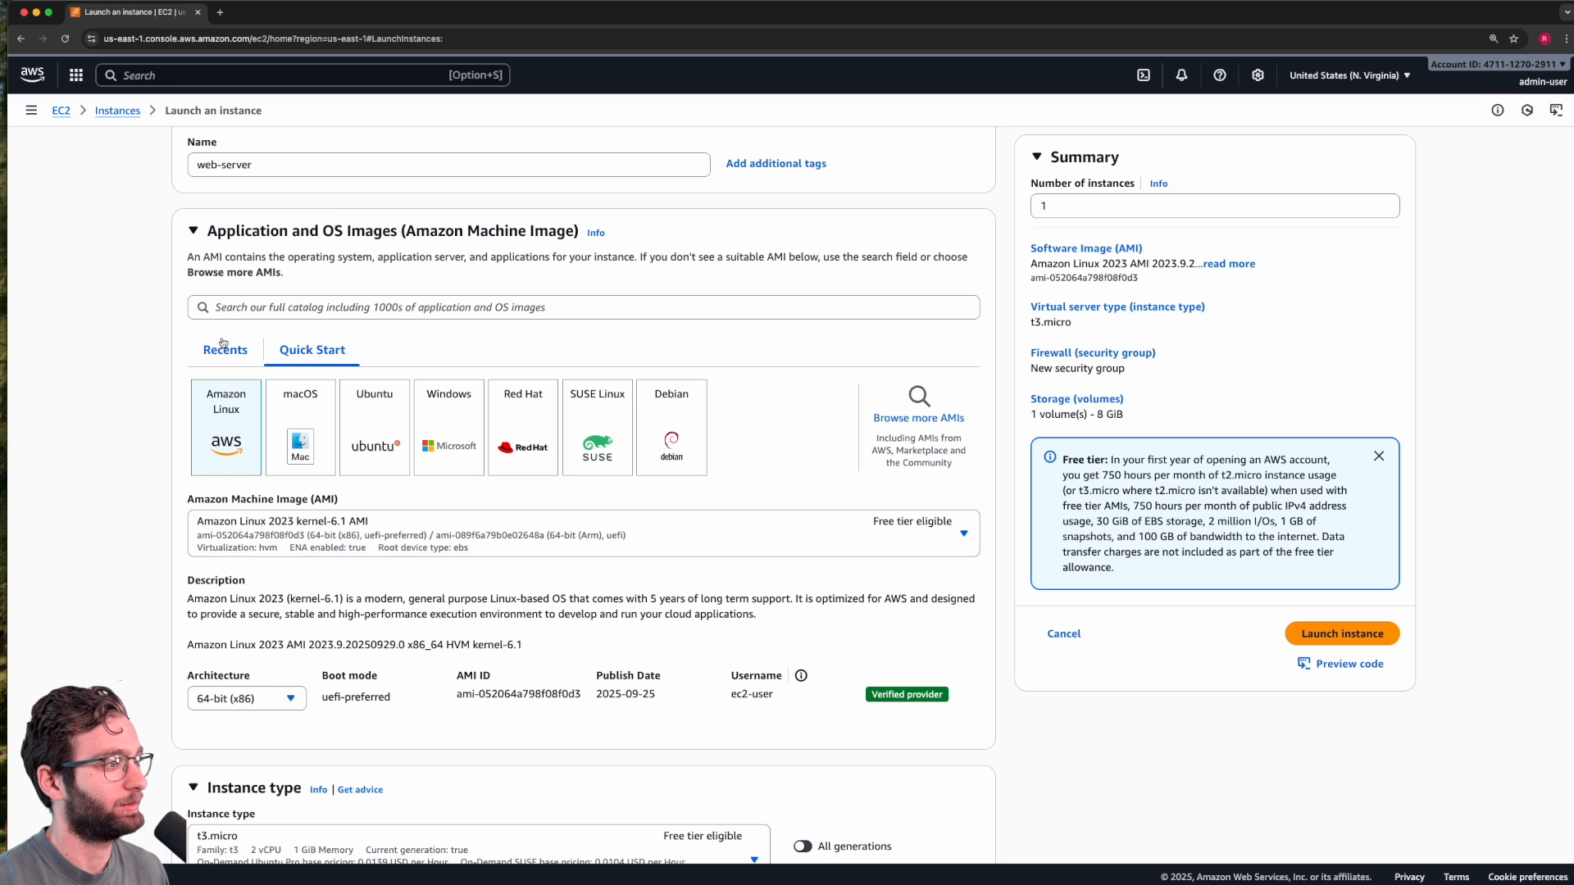
Step: Review the instance type, key pair and network settings of the new instance, including its subnet and security group
scroll(225, 341, "down", 5)
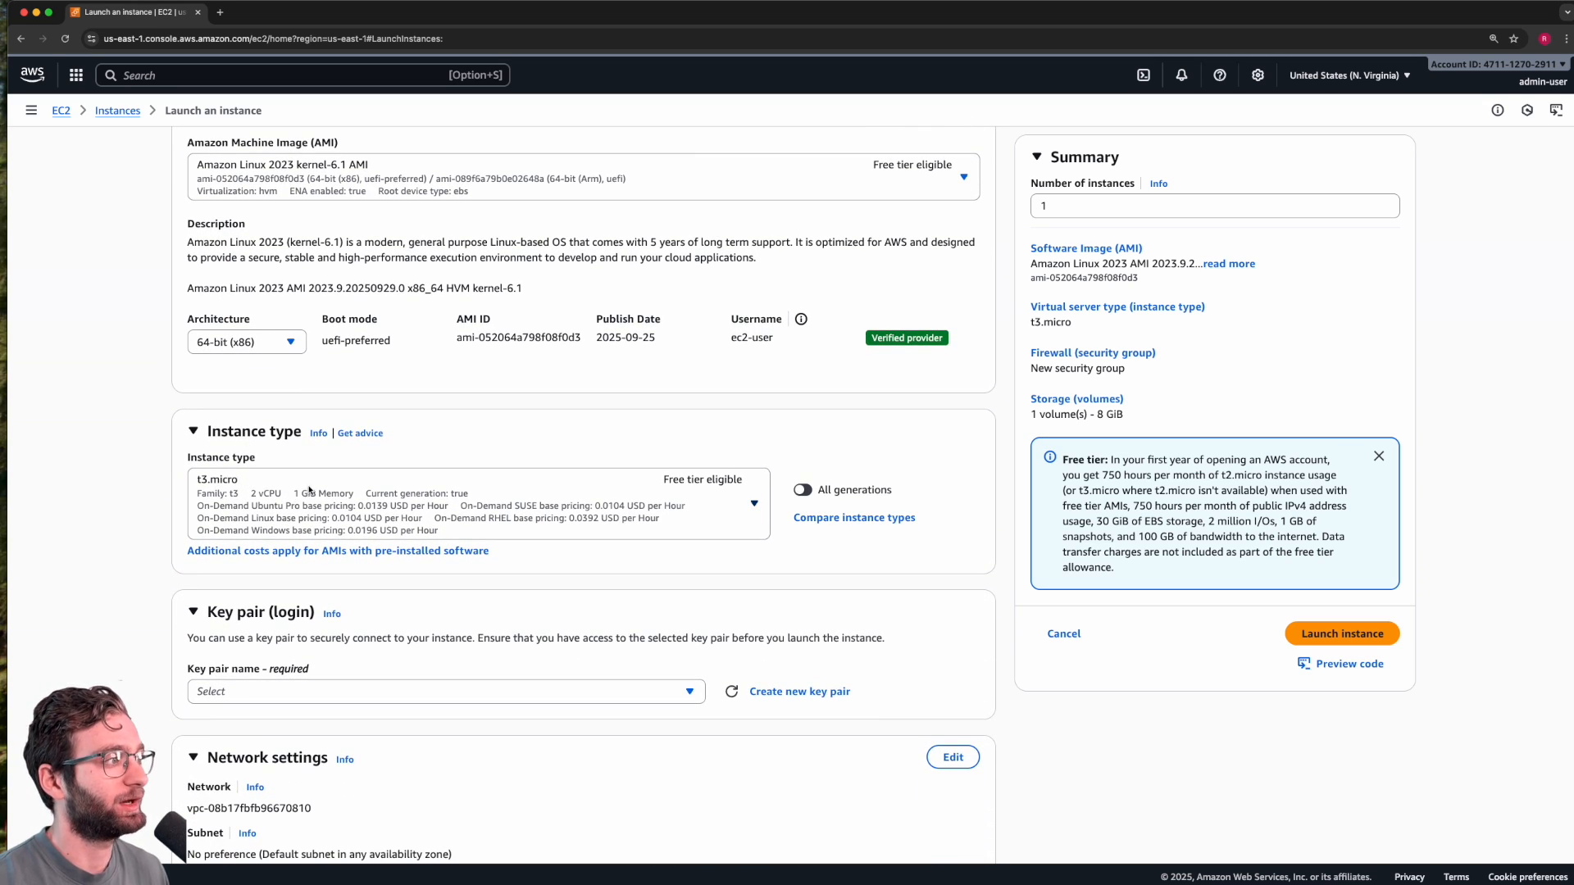
scroll(713, 487, "down", 1)
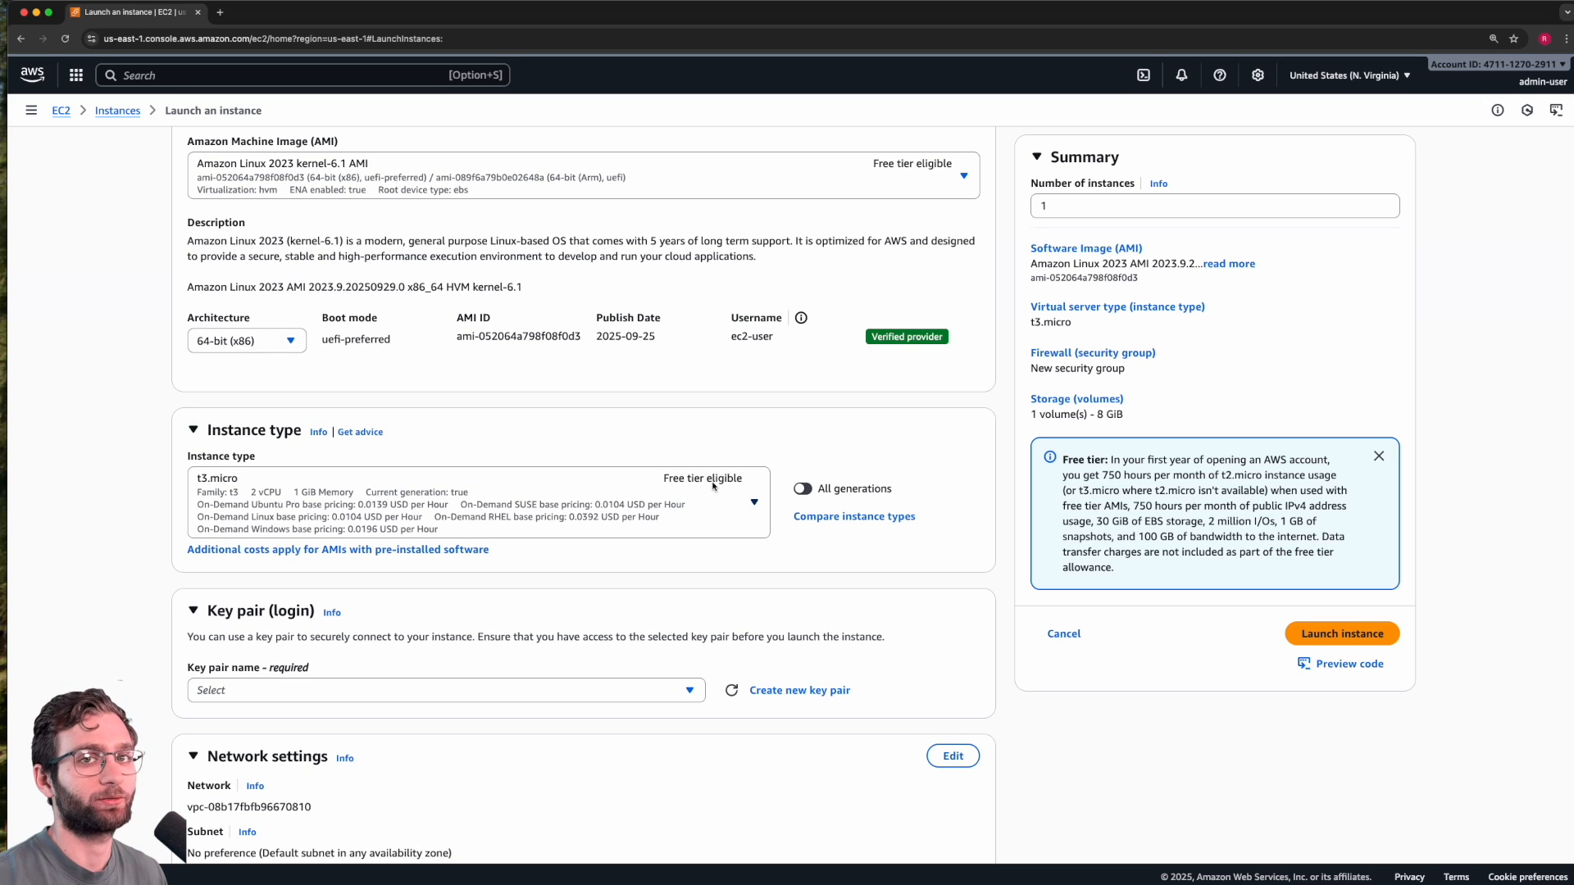
scroll(713, 487, "down", 1)
scroll(645, 519, "up", 2)
scroll(645, 520, "down", 2)
scroll(574, 682, "down", 1)
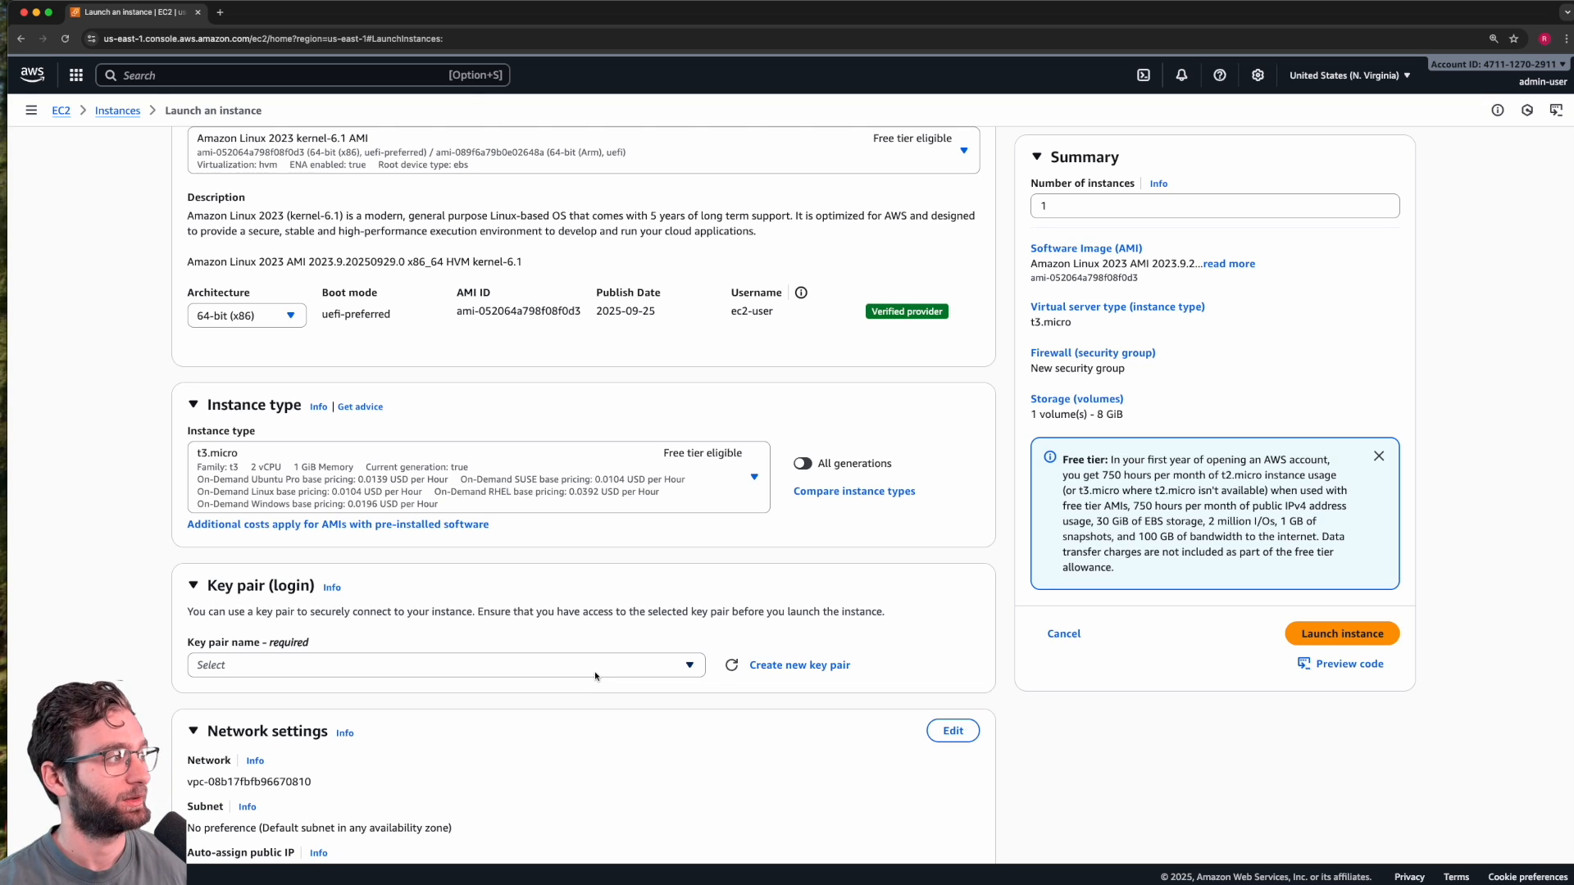
scroll(595, 676, "down", 2)
double_click(388, 771)
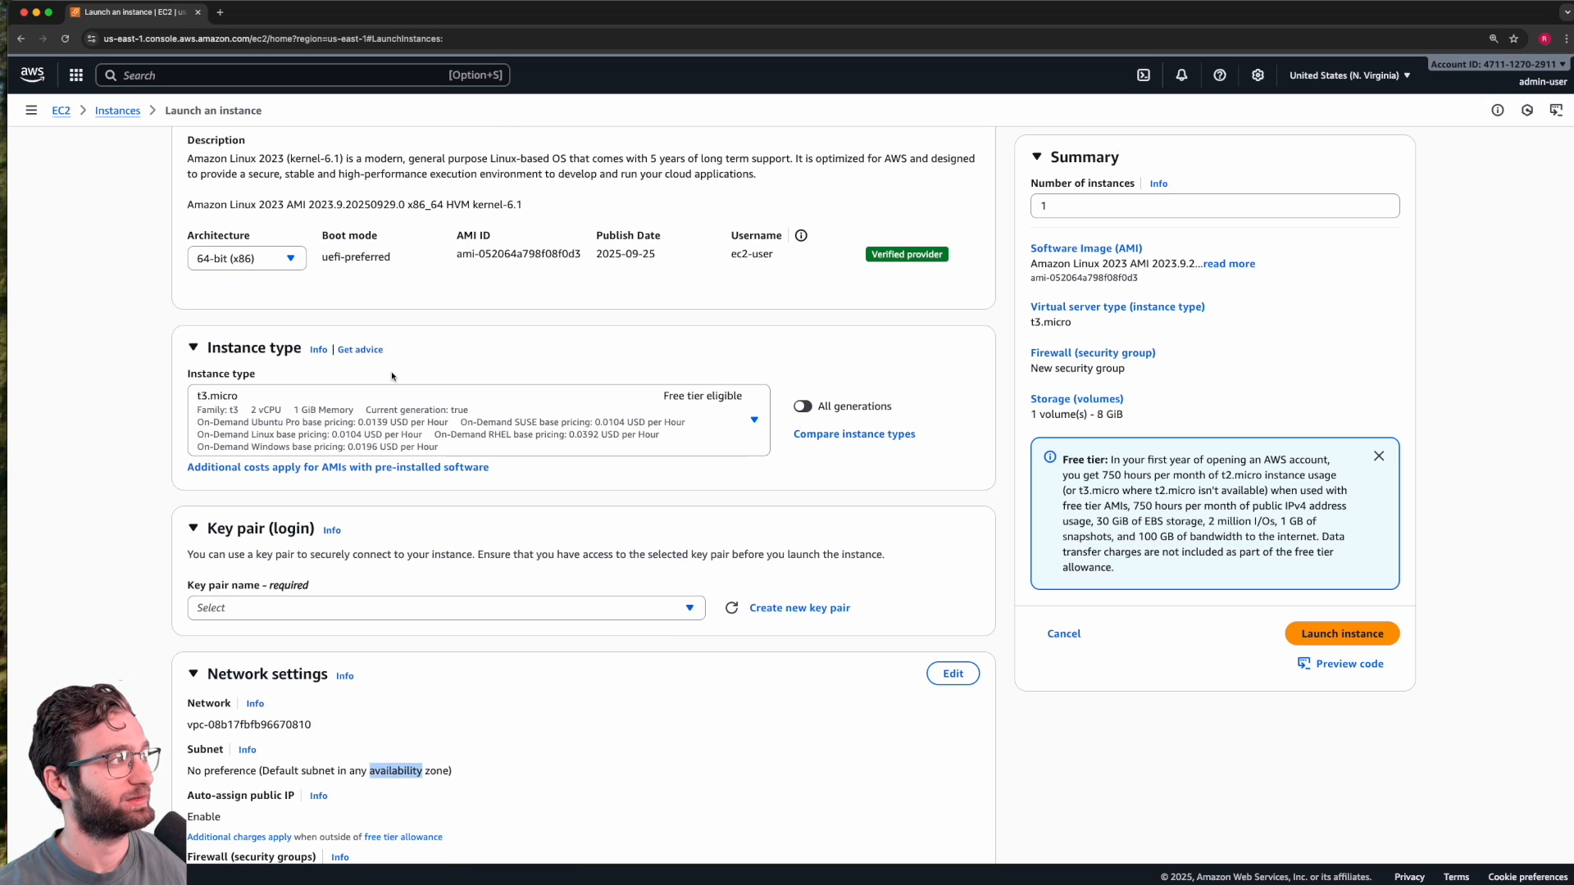
scroll(393, 397, "up", 6)
scroll(397, 289, "down", 11)
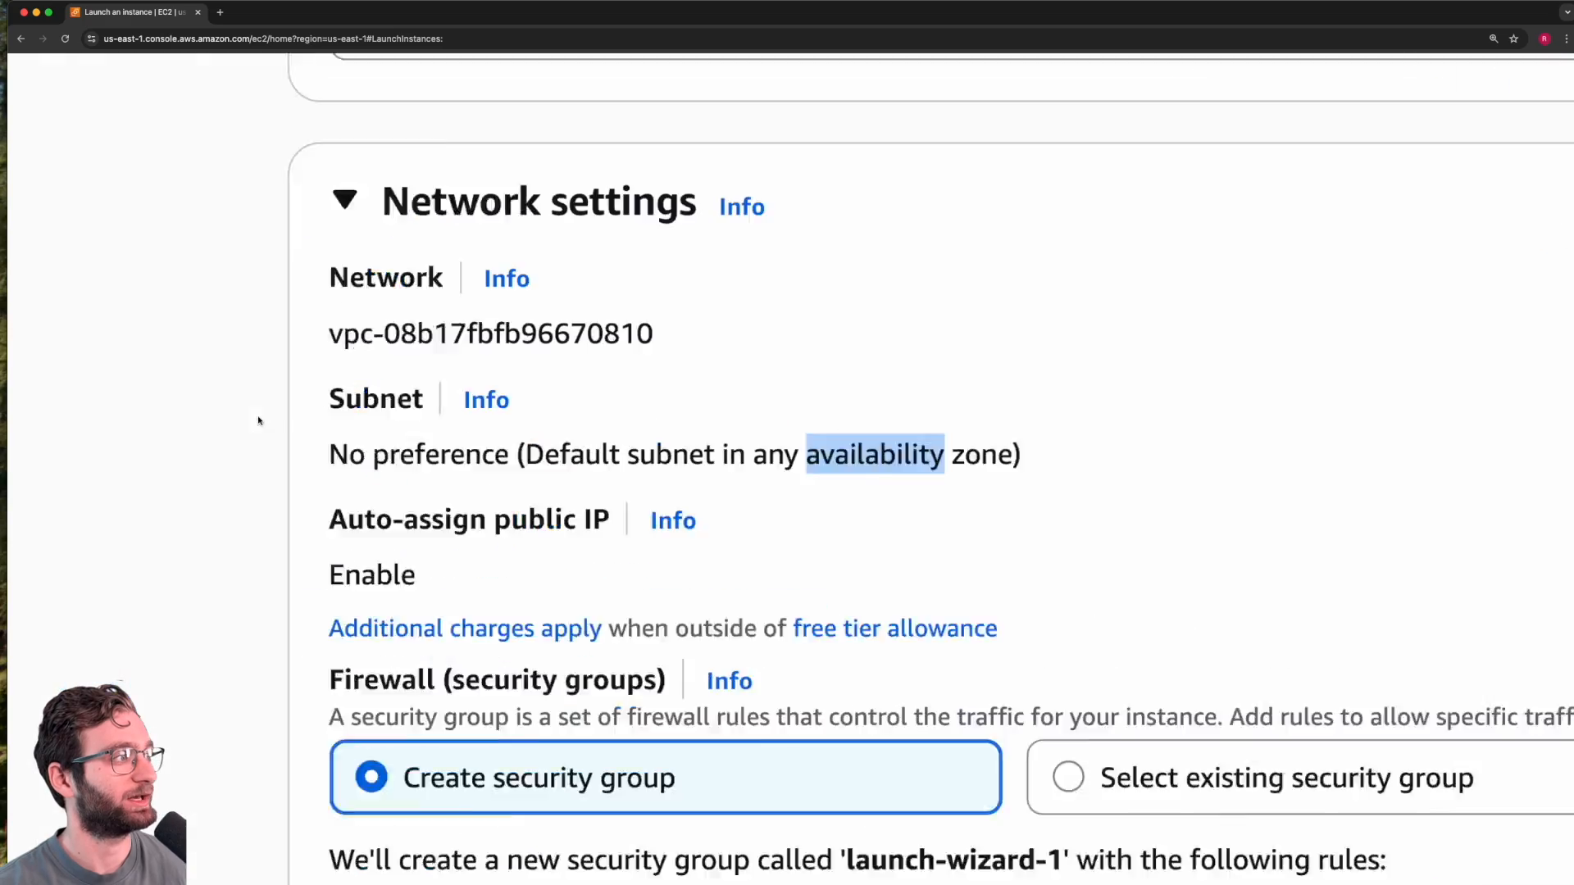
scroll(390, 349, "up", 4)
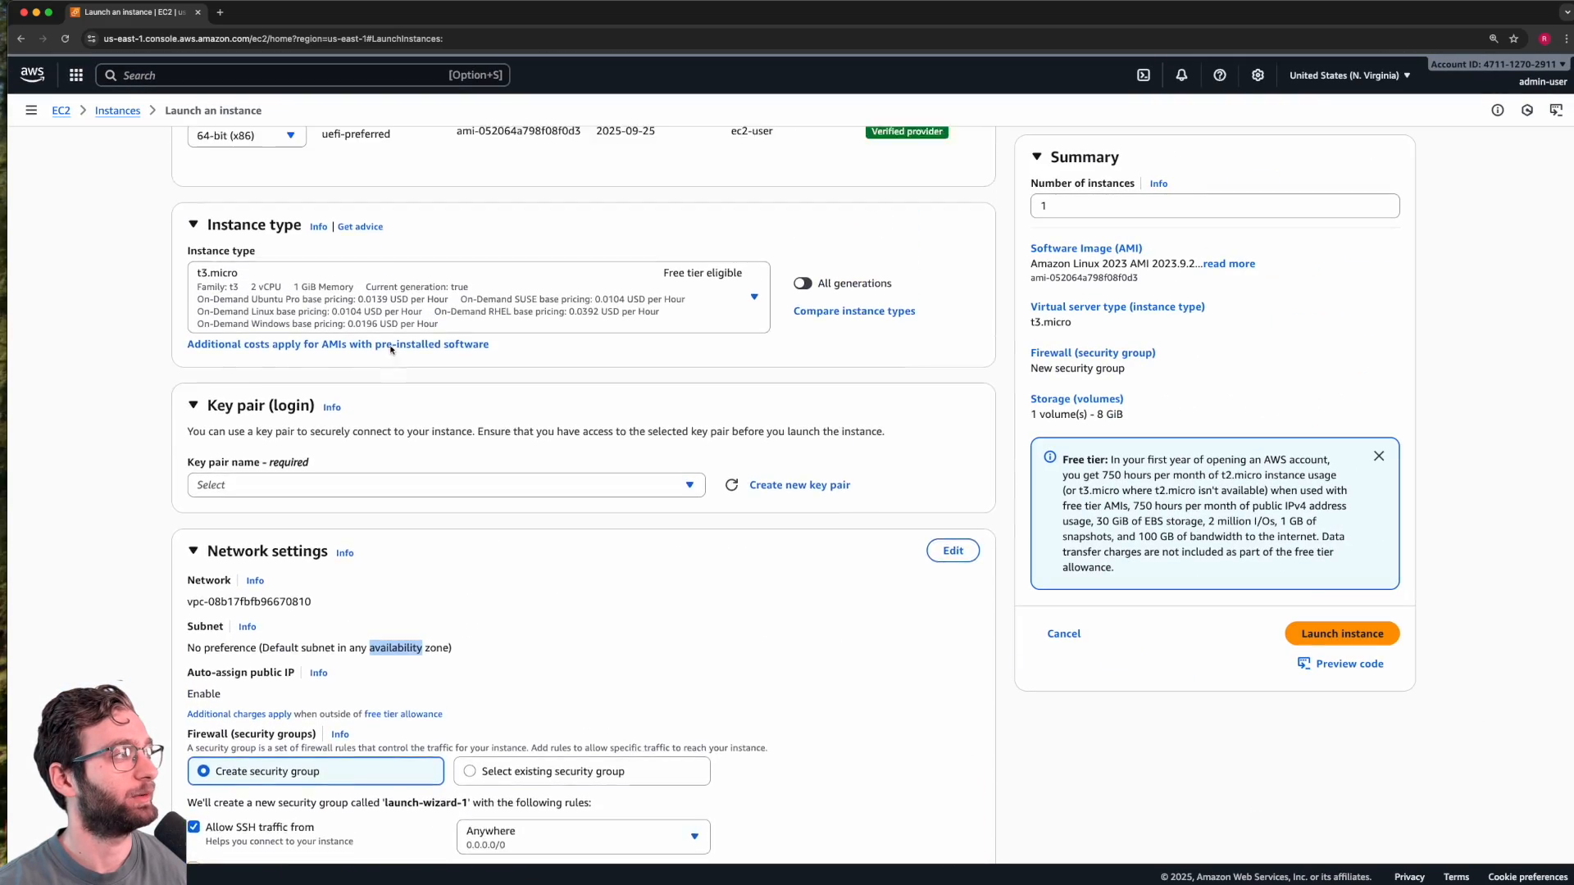
scroll(392, 349, "up", 8)
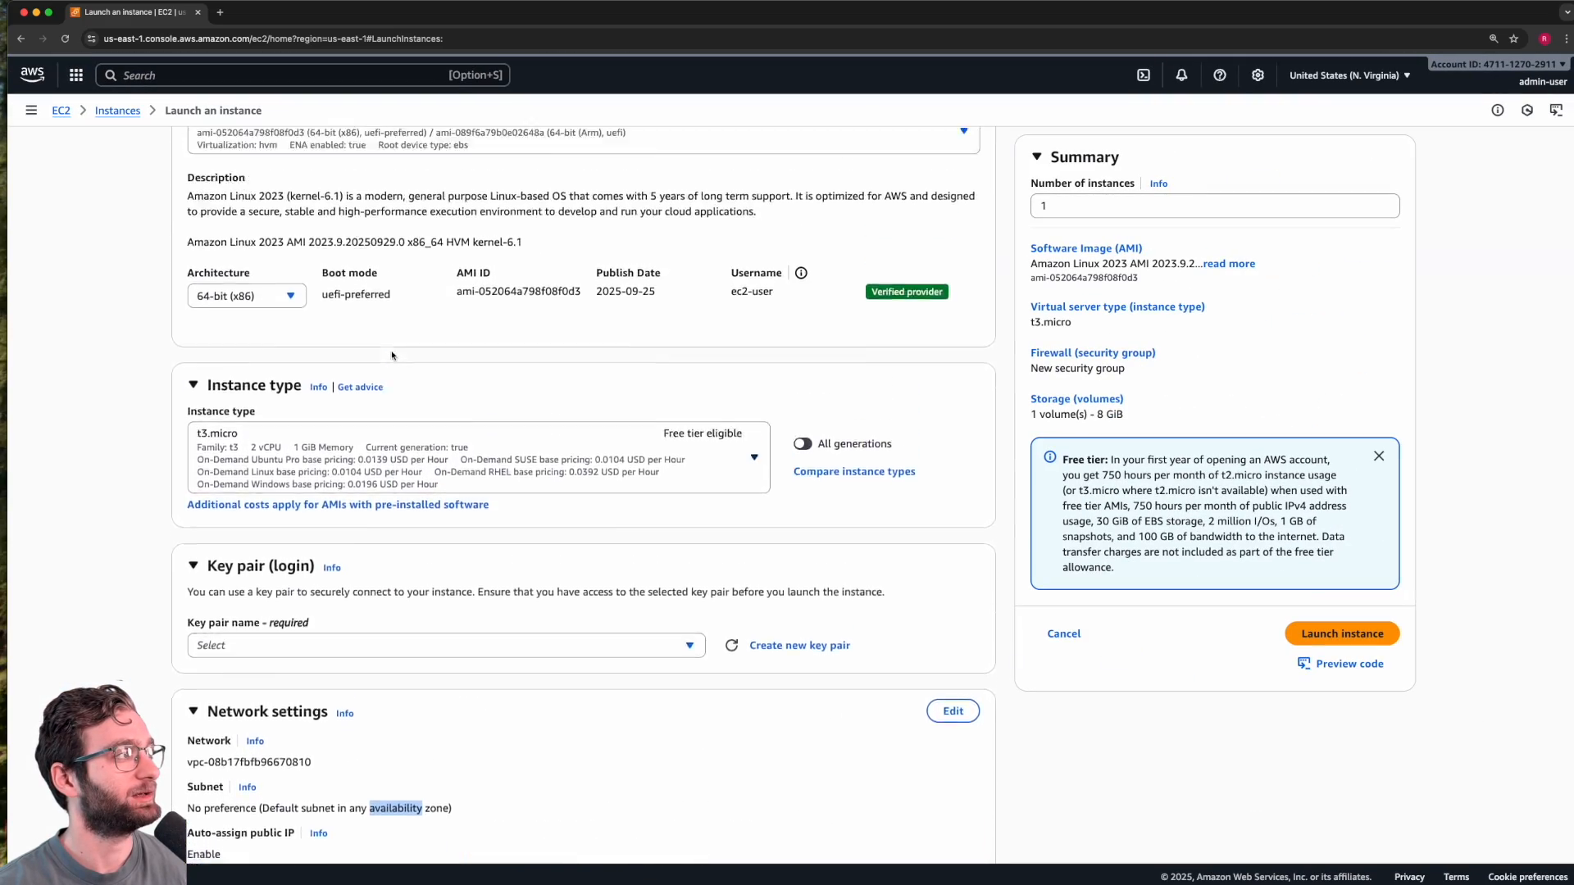
scroll(394, 303, "down", 8)
scroll(394, 303, "down", 4)
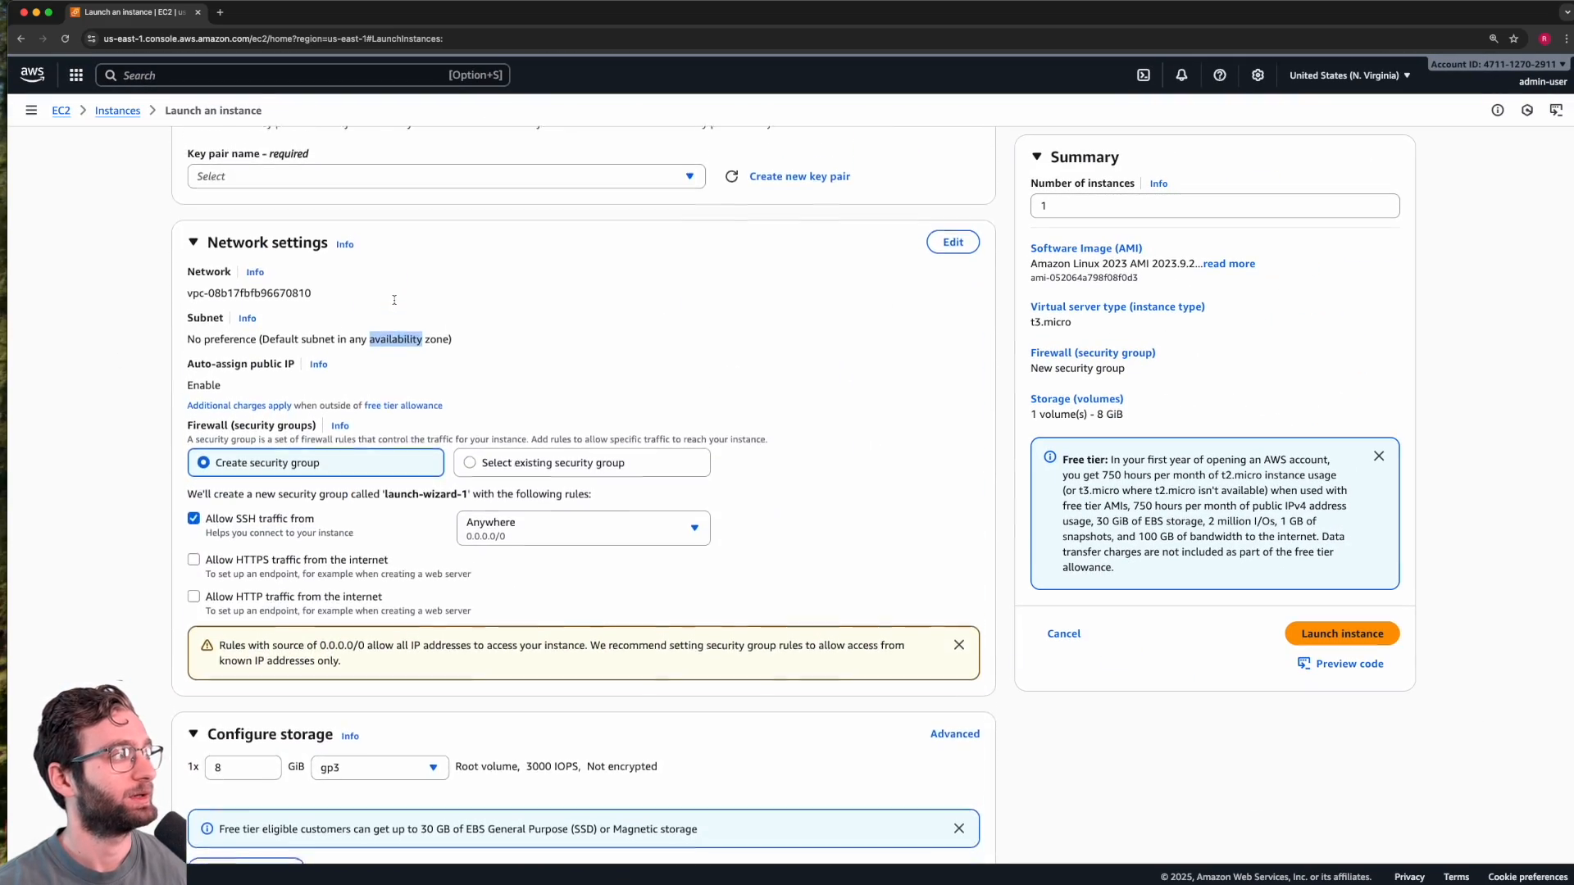
Step: Create and download an RSA key pair in .pem format for the instance, naming it with the owner's first name followed by "-keys"
left_click(432, 322)
scroll(430, 322, "up", 2)
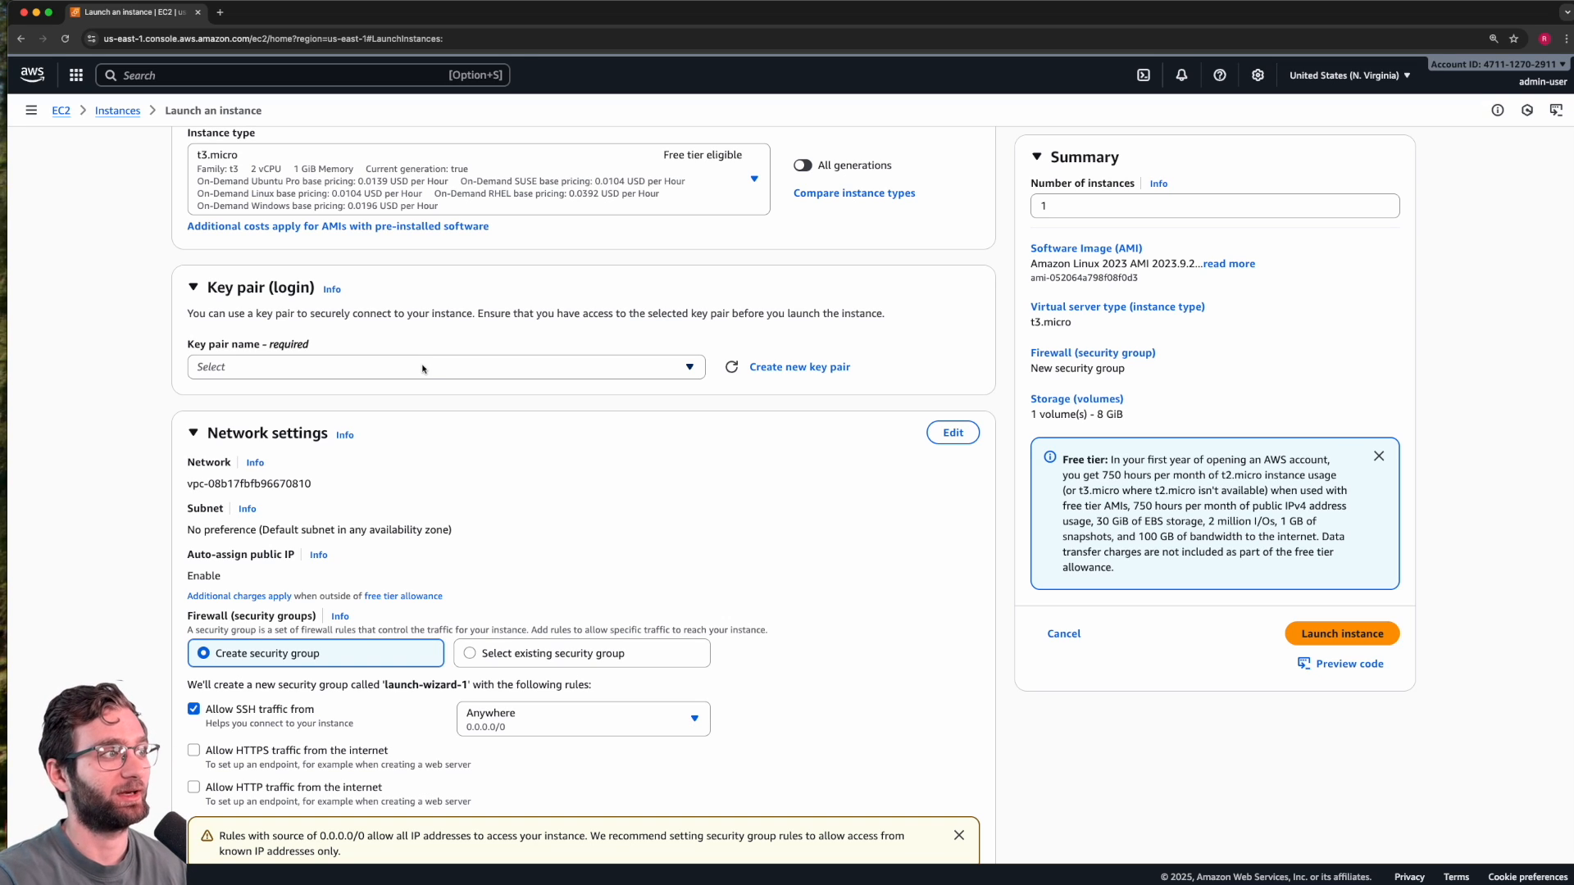
left_click(792, 368)
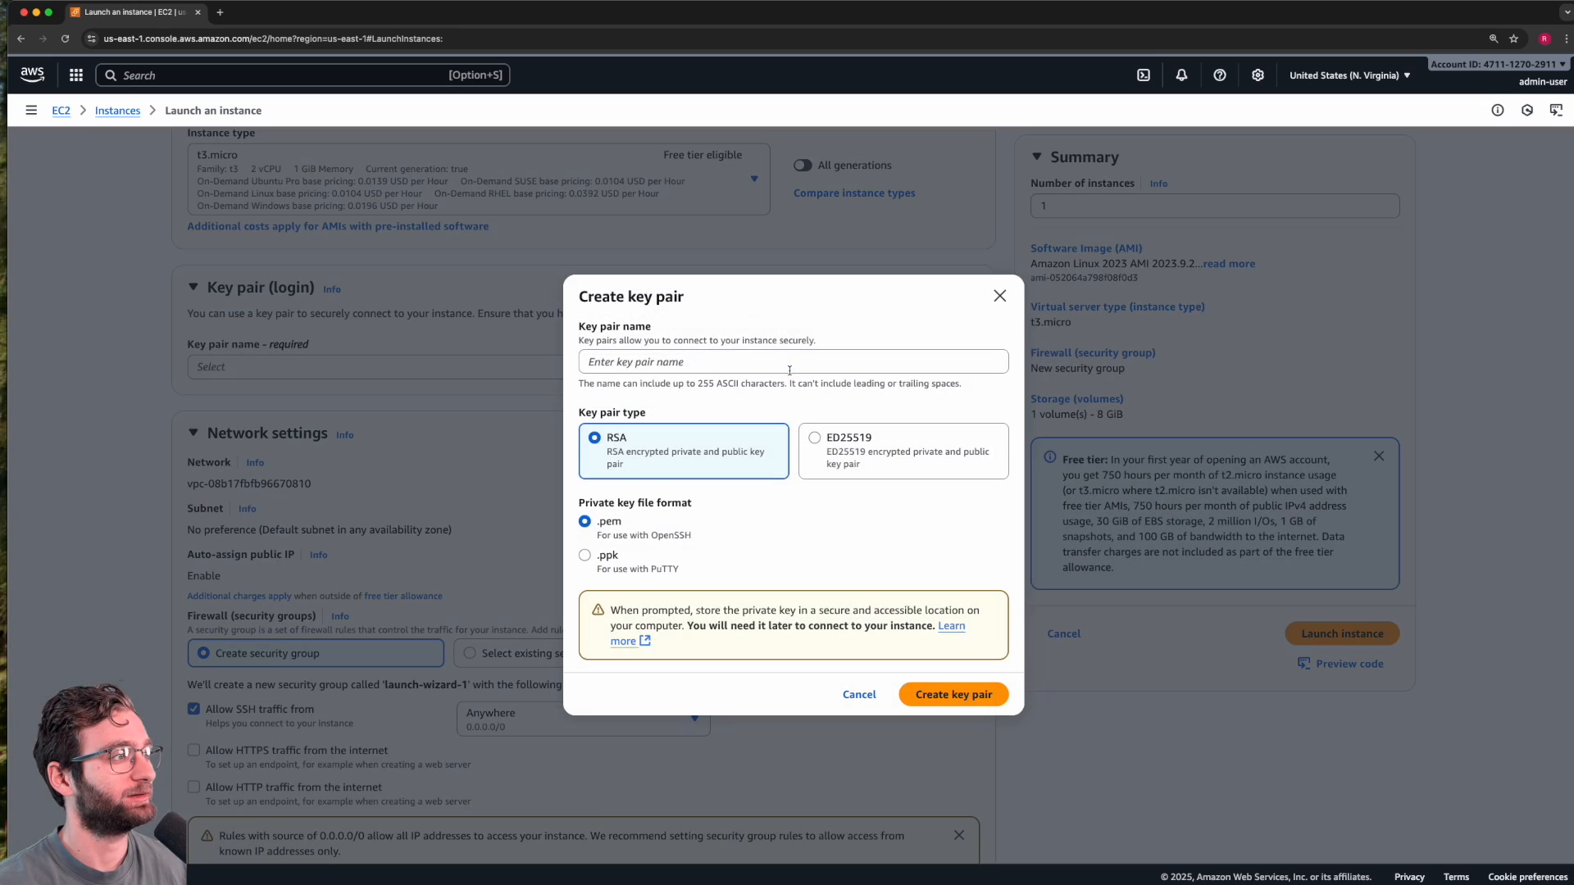
left_click(771, 366)
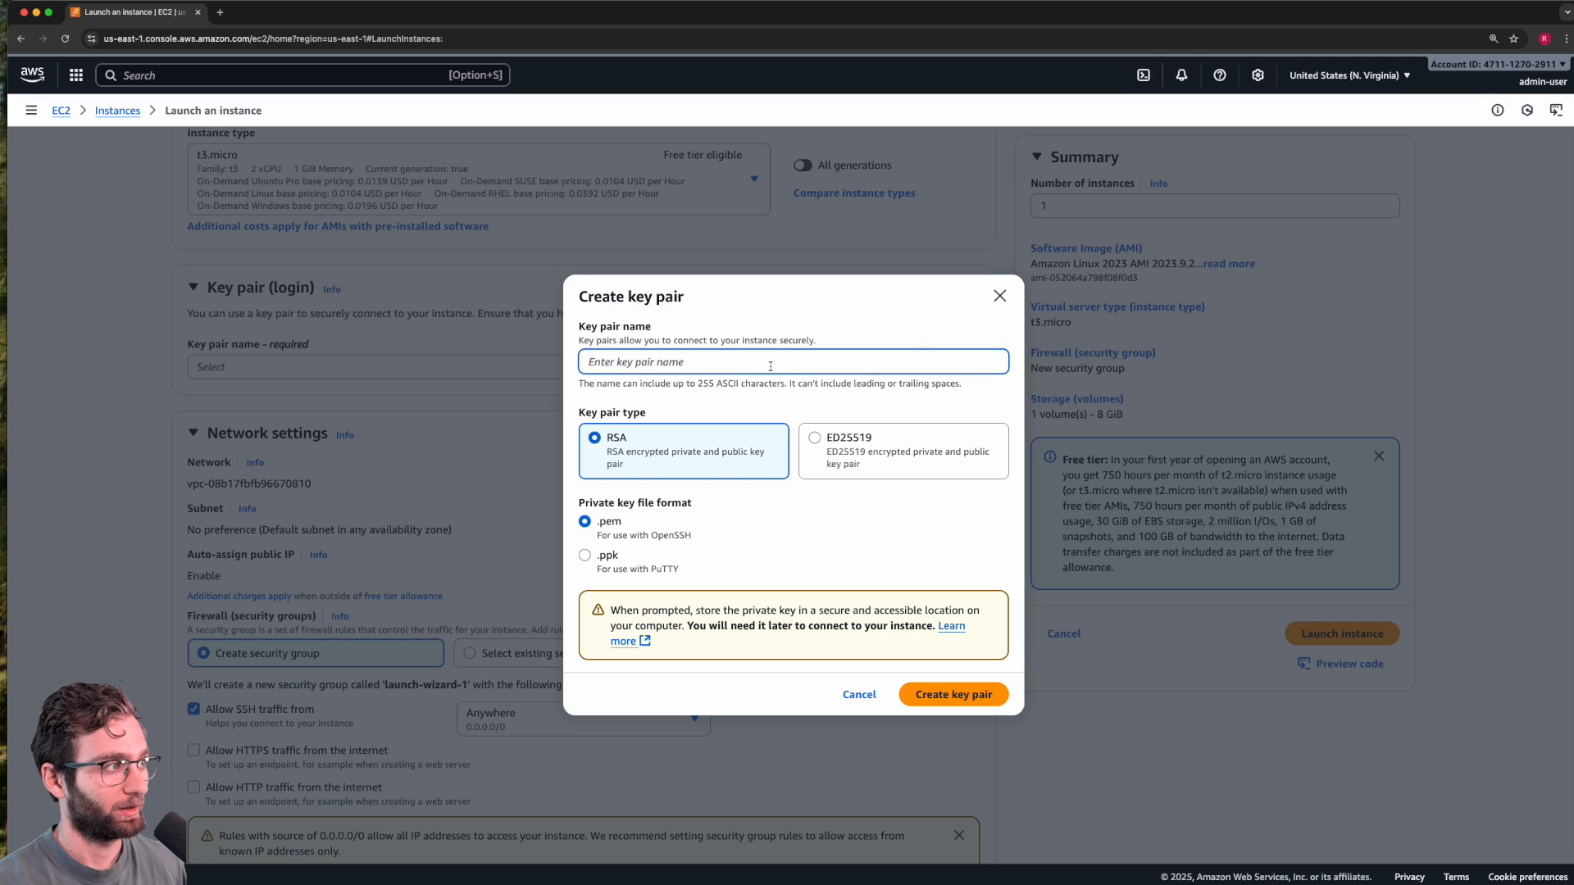
type("rayan")
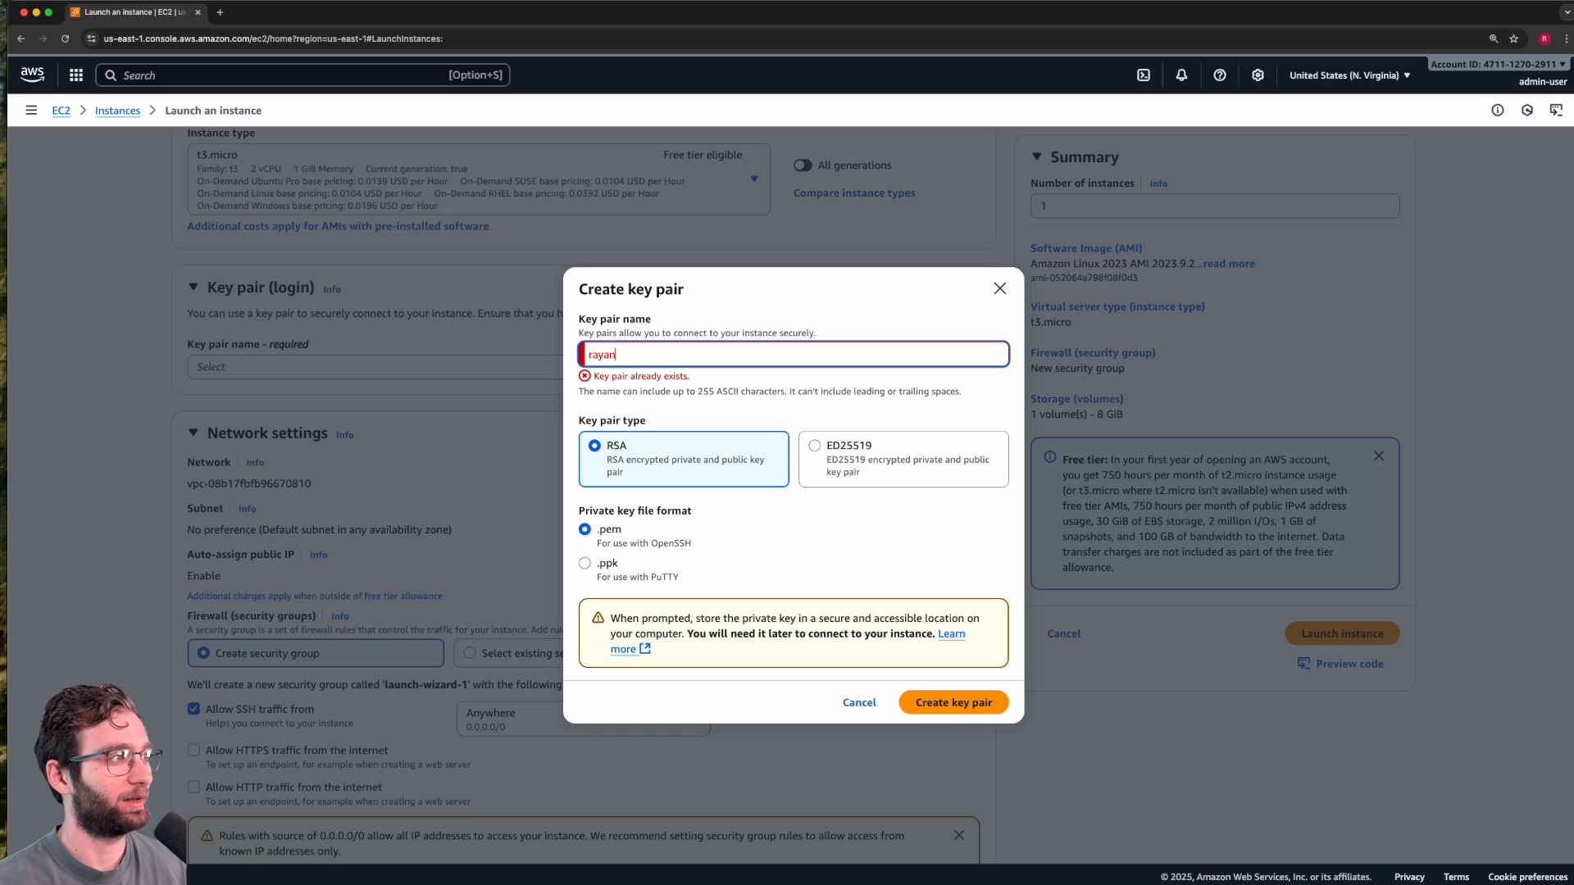
type("-leys")
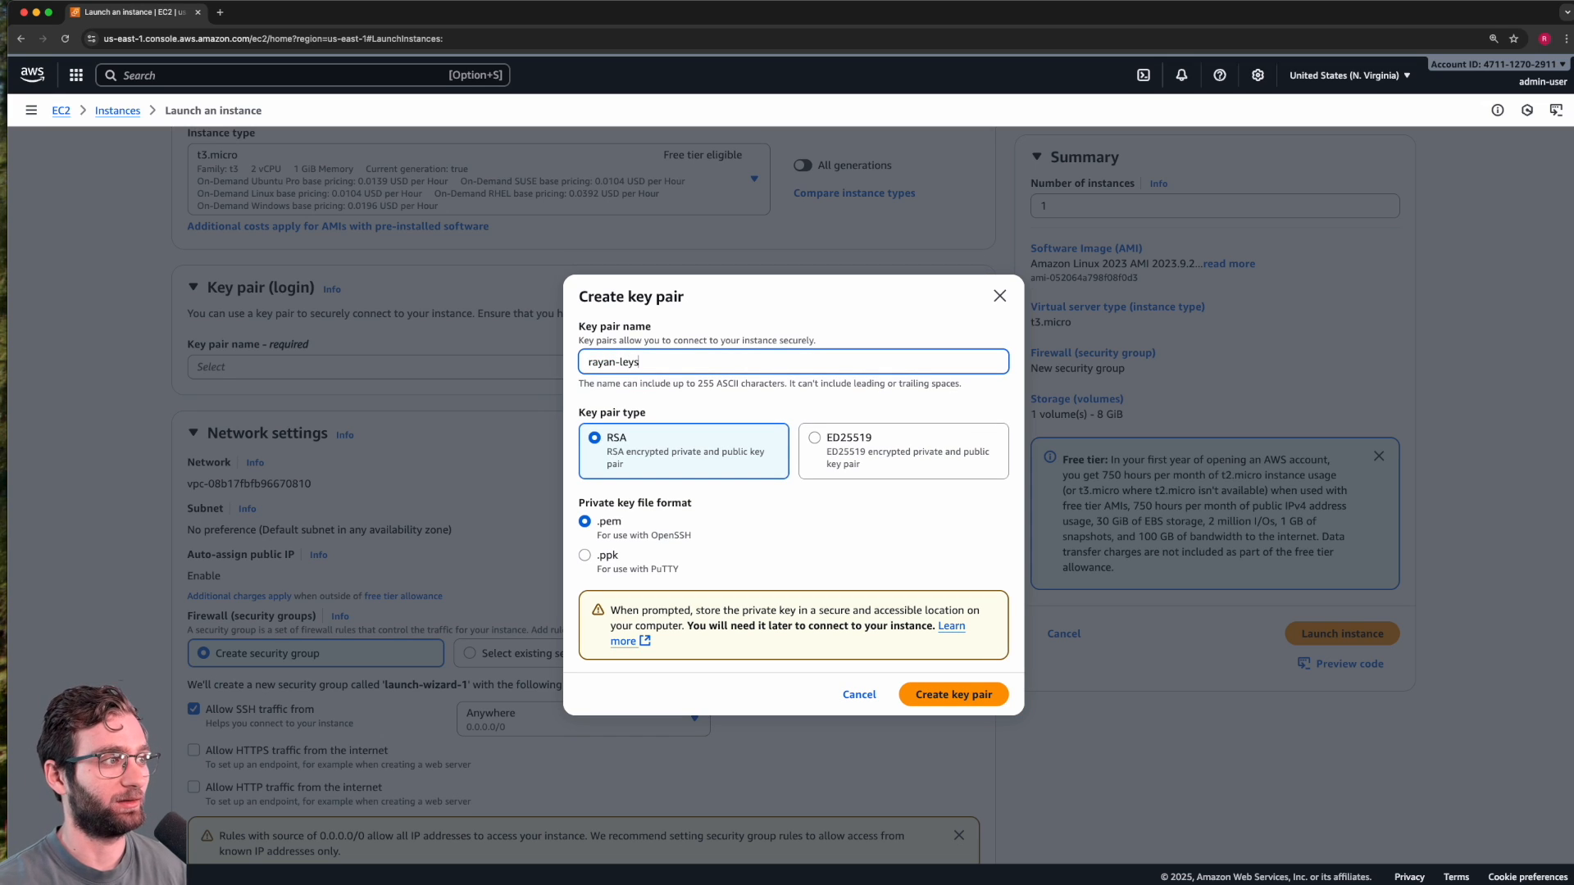
key("BackSpace")
key("BackSpace")
key("BackSpace")
key("BackSpace")
type("keys")
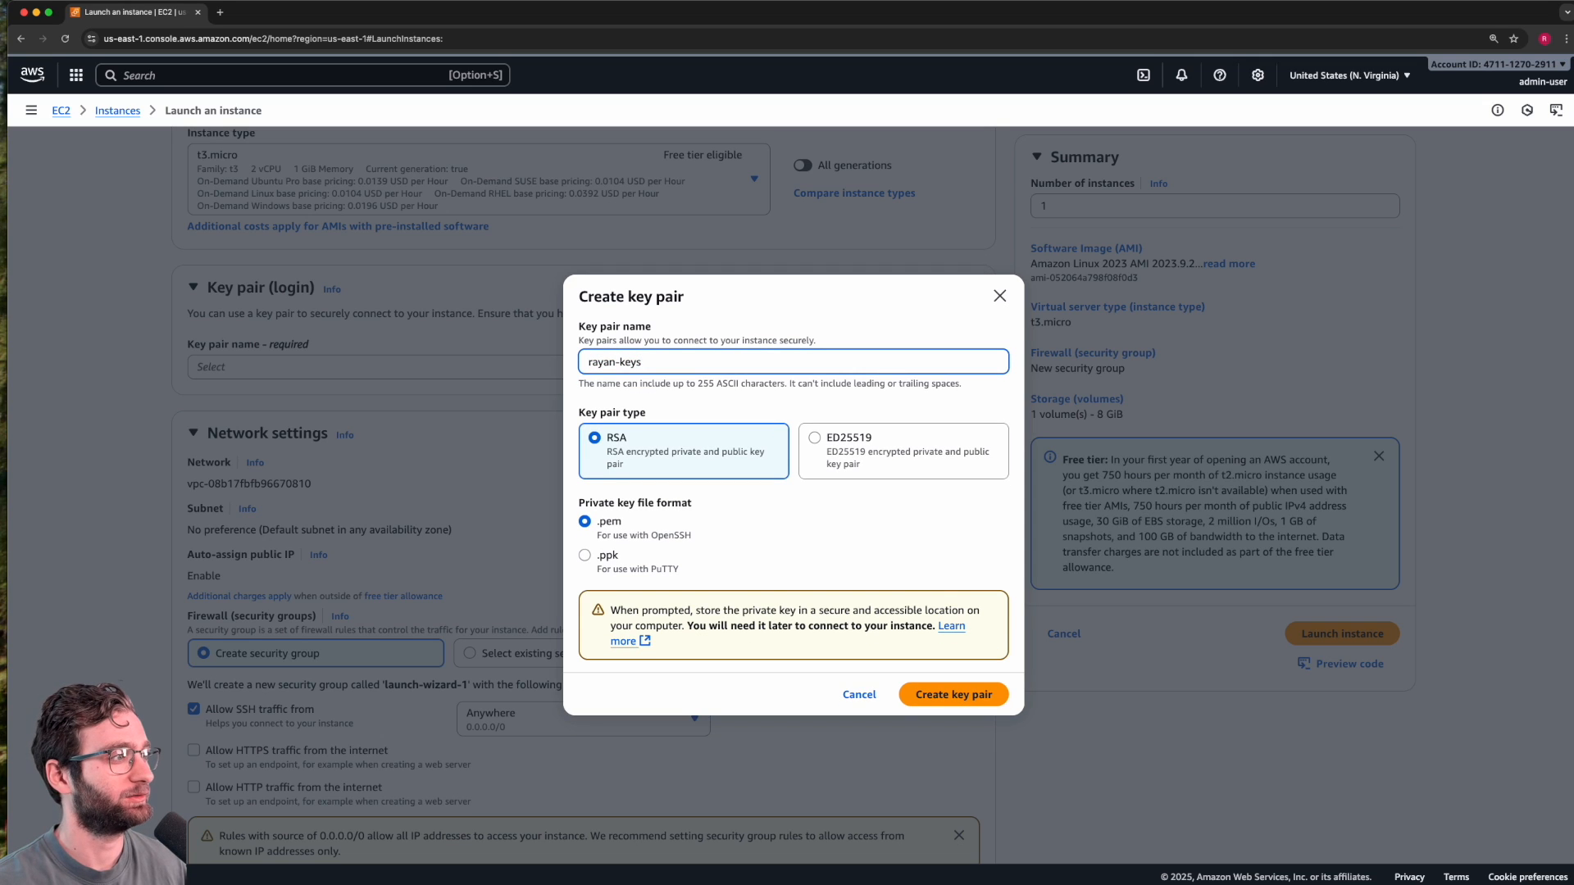
left_click(950, 693)
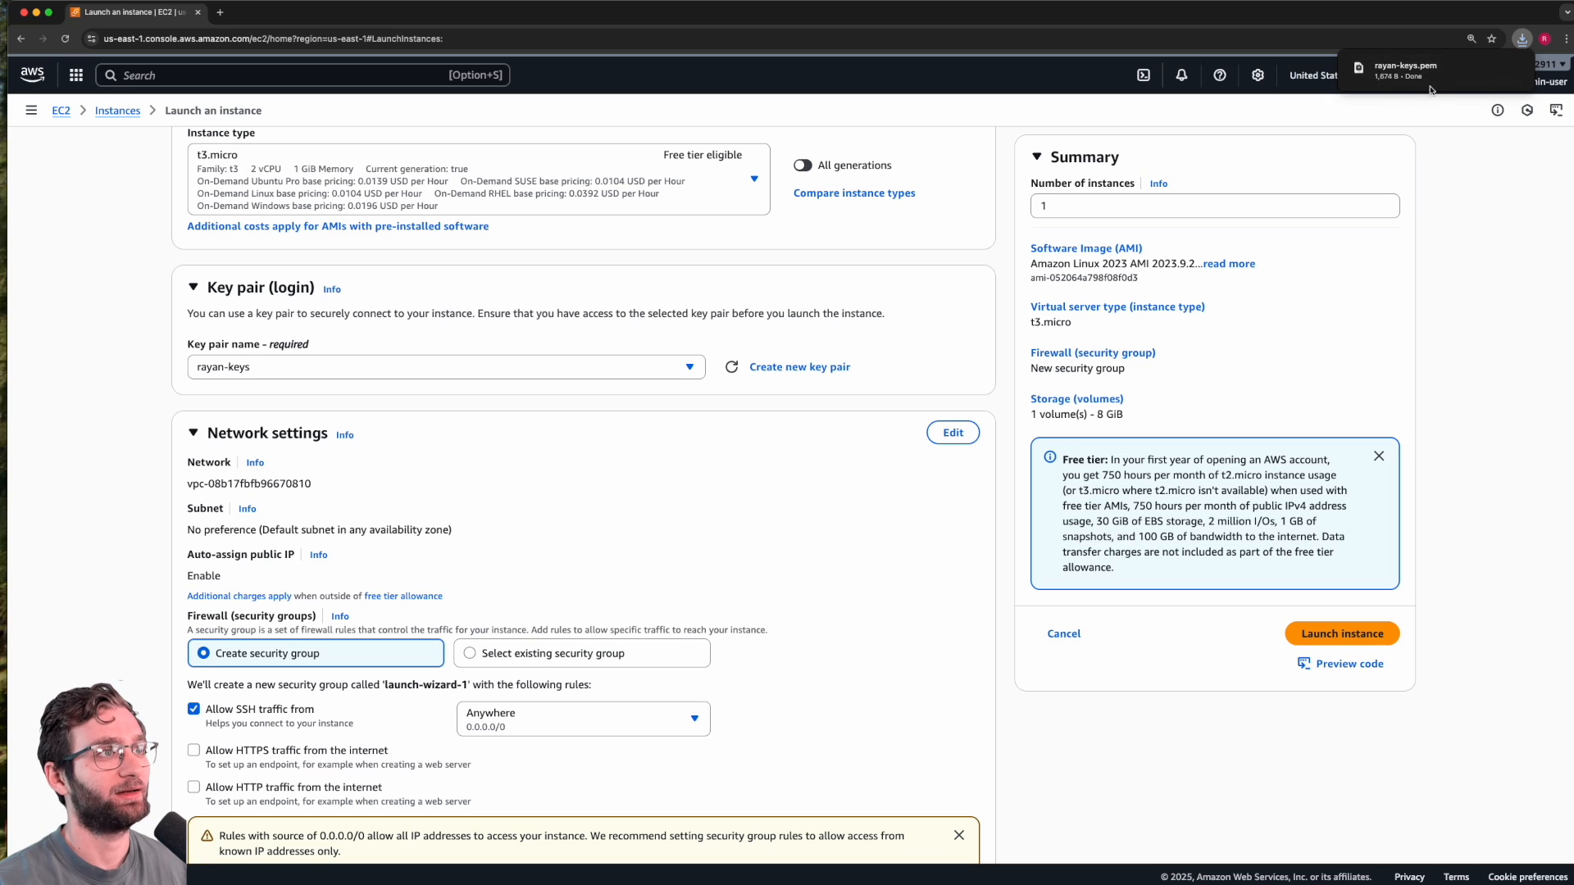
mouse_move(1447, 73)
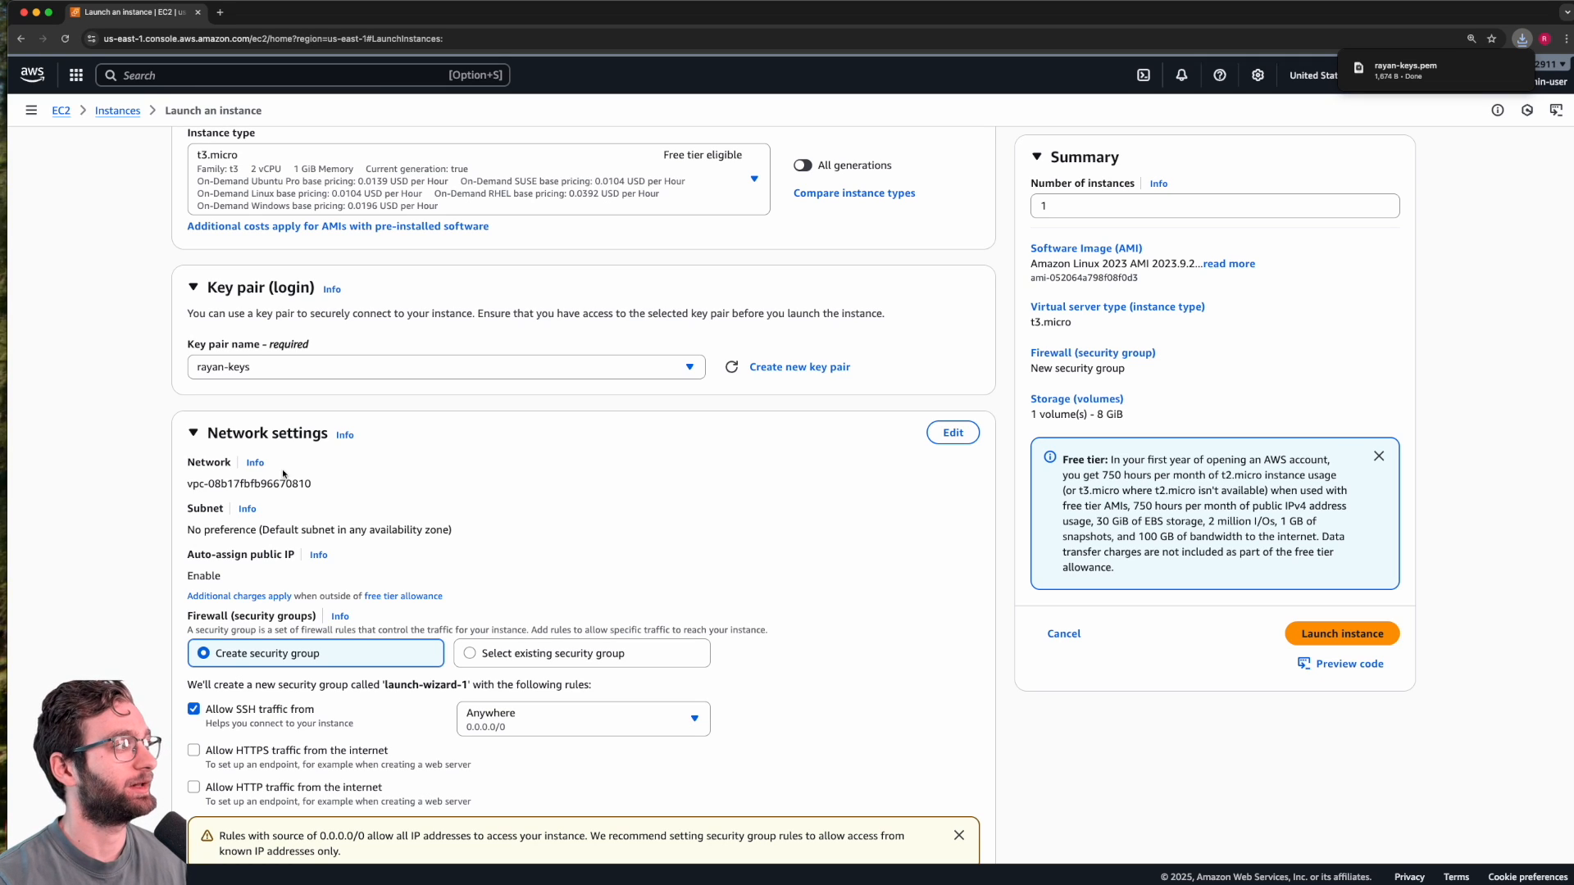
mouse_move(1389, 82)
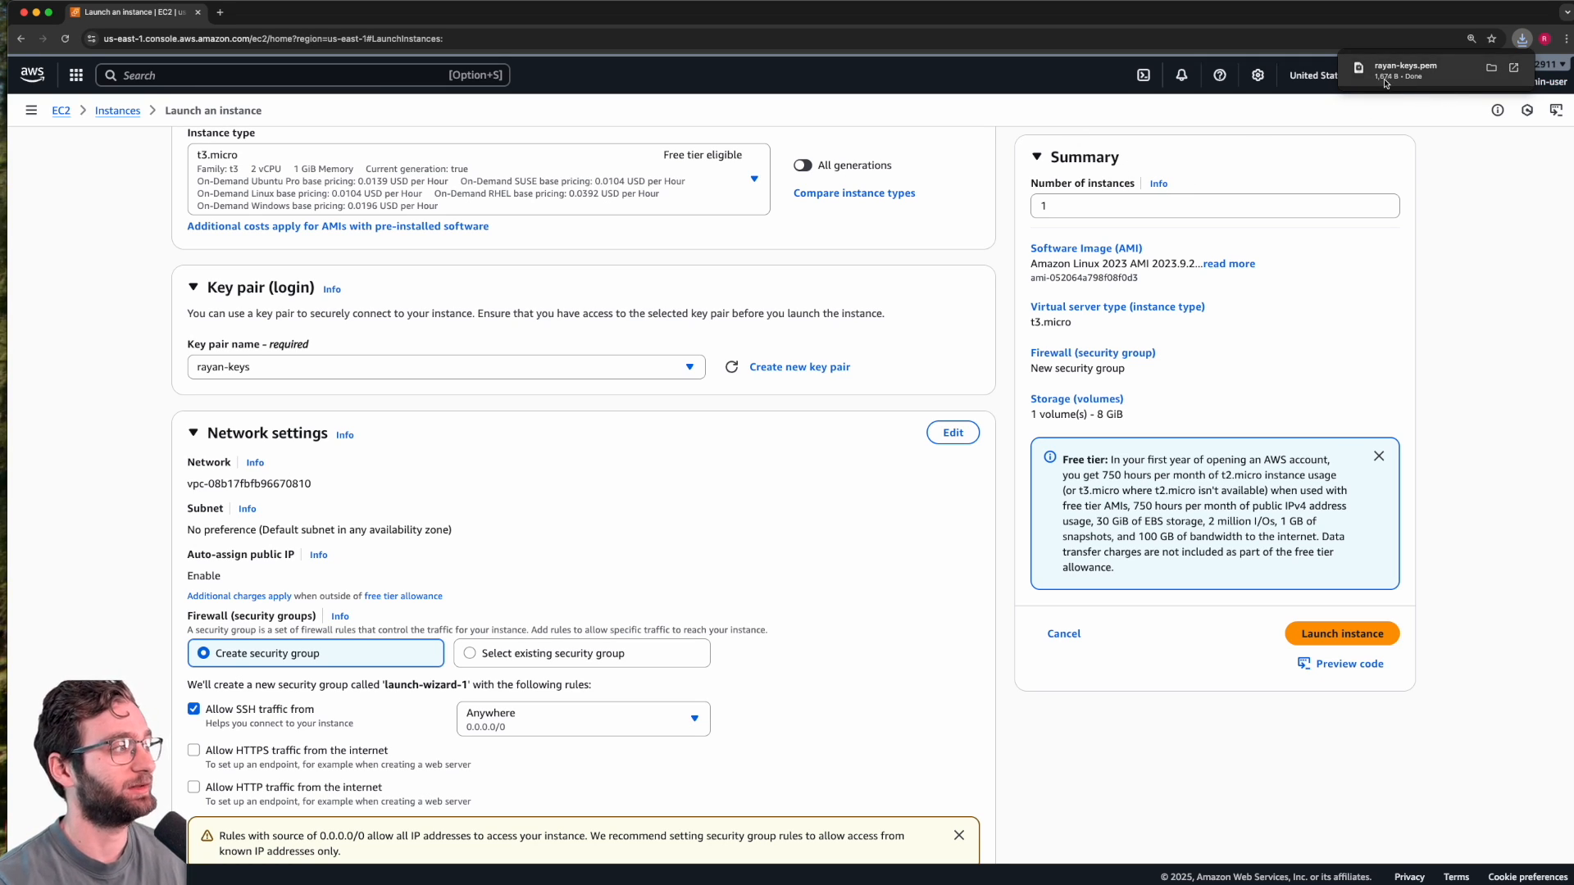
Step: Edit the instance's network settings and select tutorial-dev-vpc as its VPC
scroll(725, 456, "down", 1)
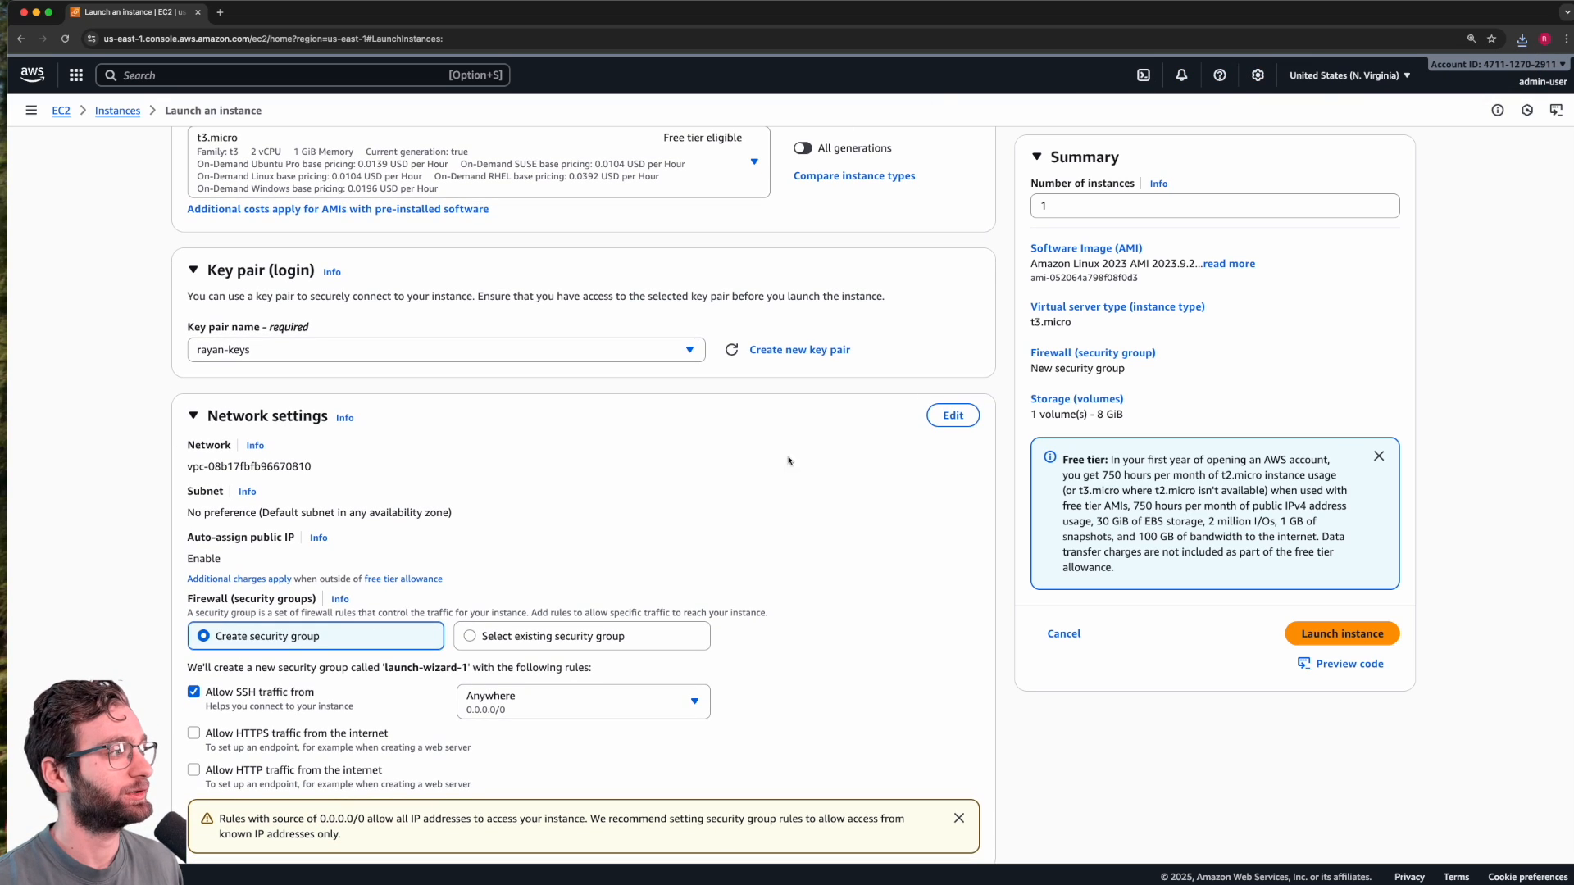
scroll(434, 465, "down", 1)
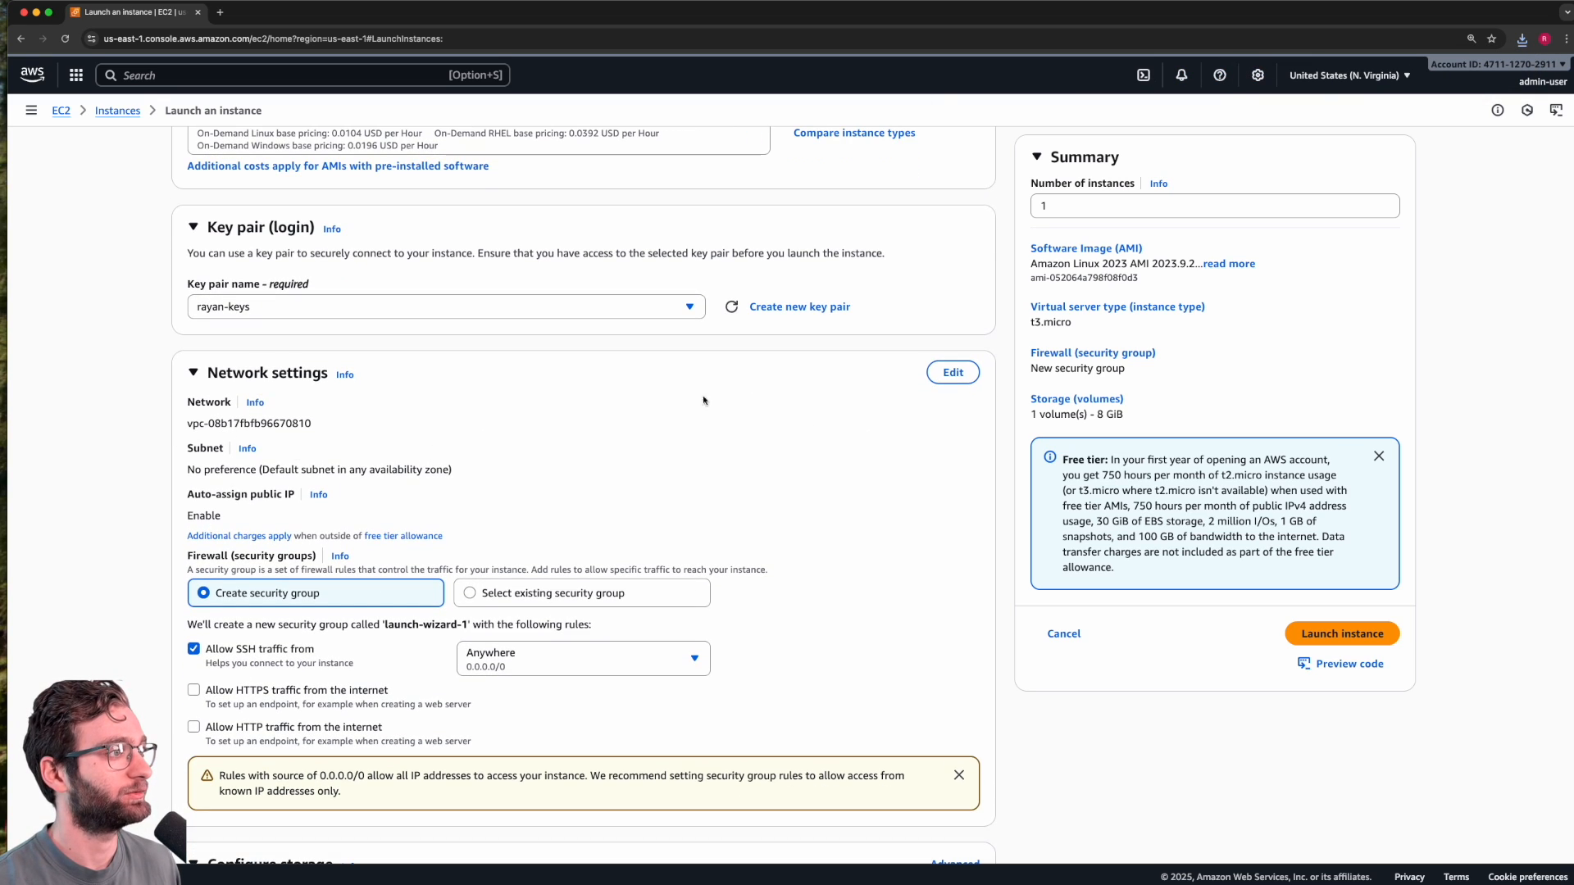
scroll(955, 380, "down", 1)
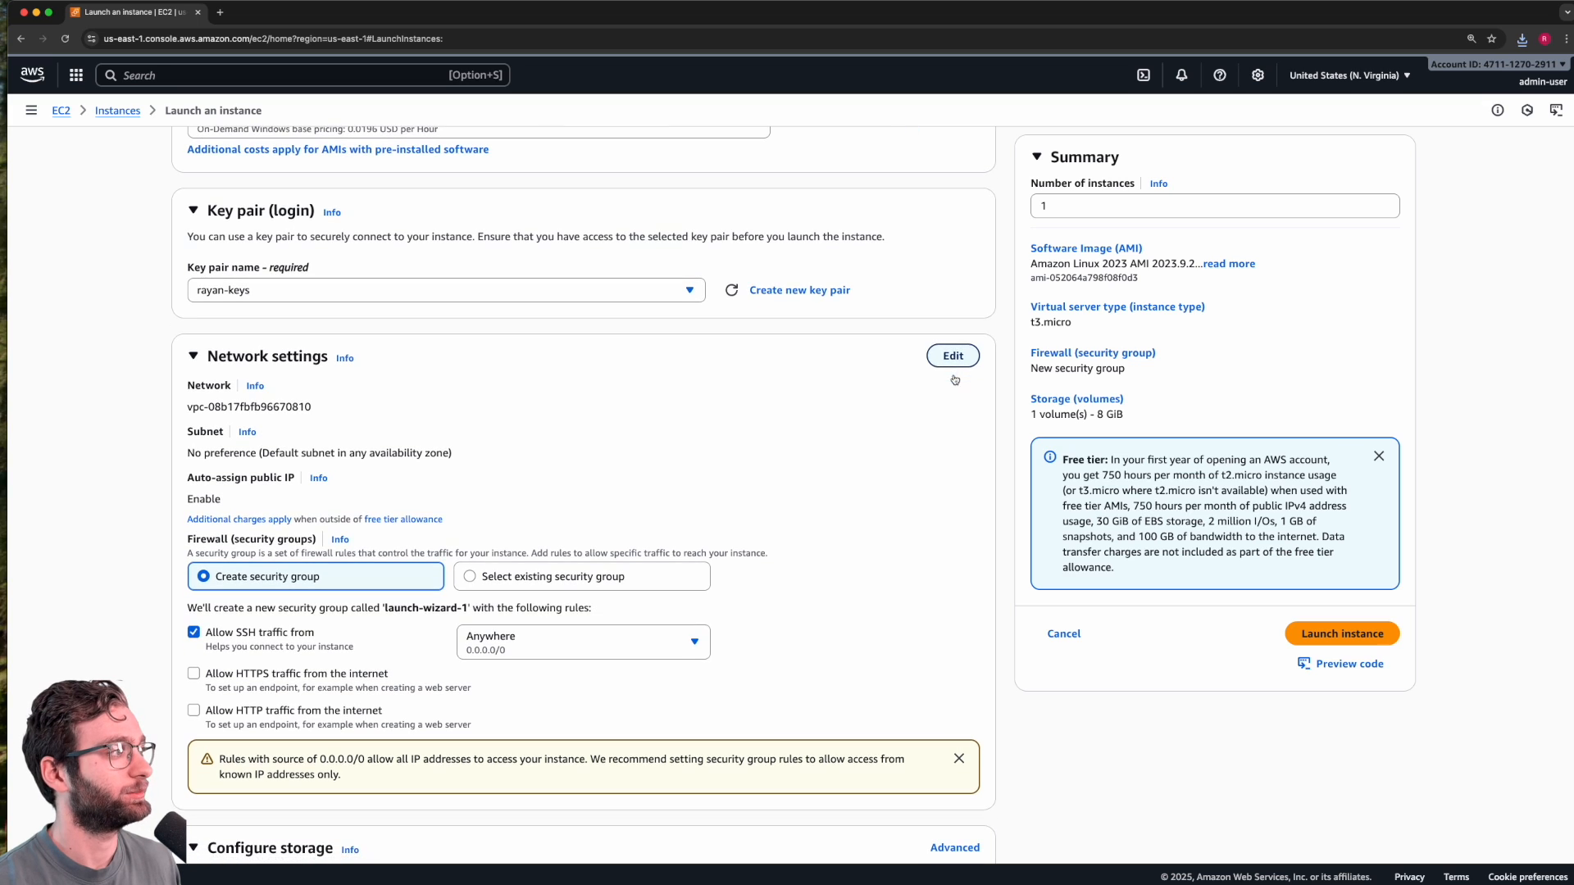
scroll(605, 439, "down", 3)
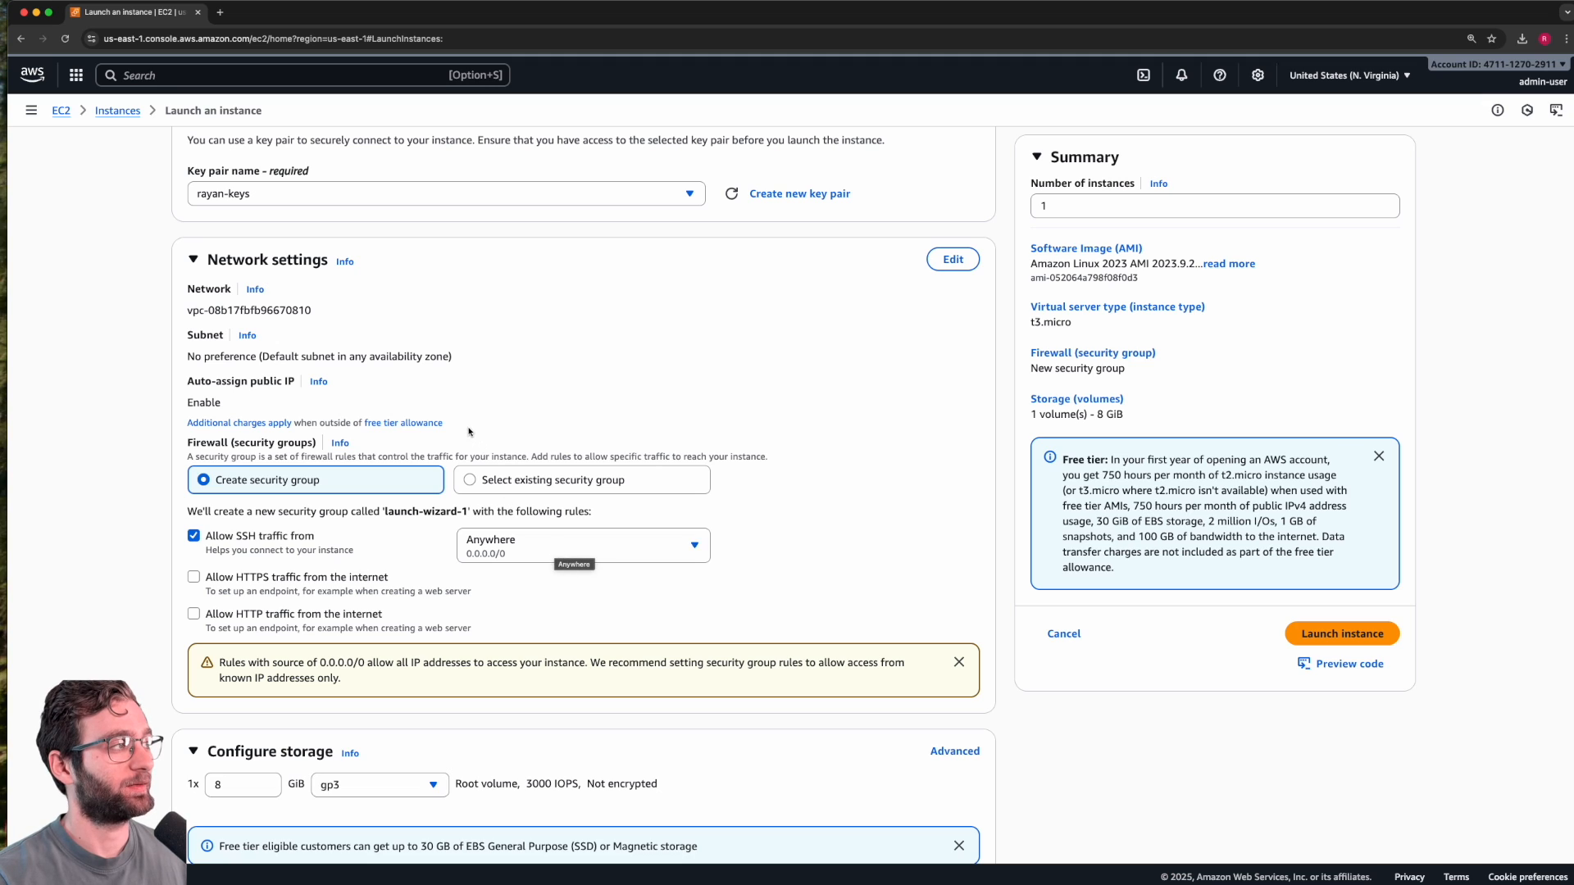
scroll(470, 432, "up", 1)
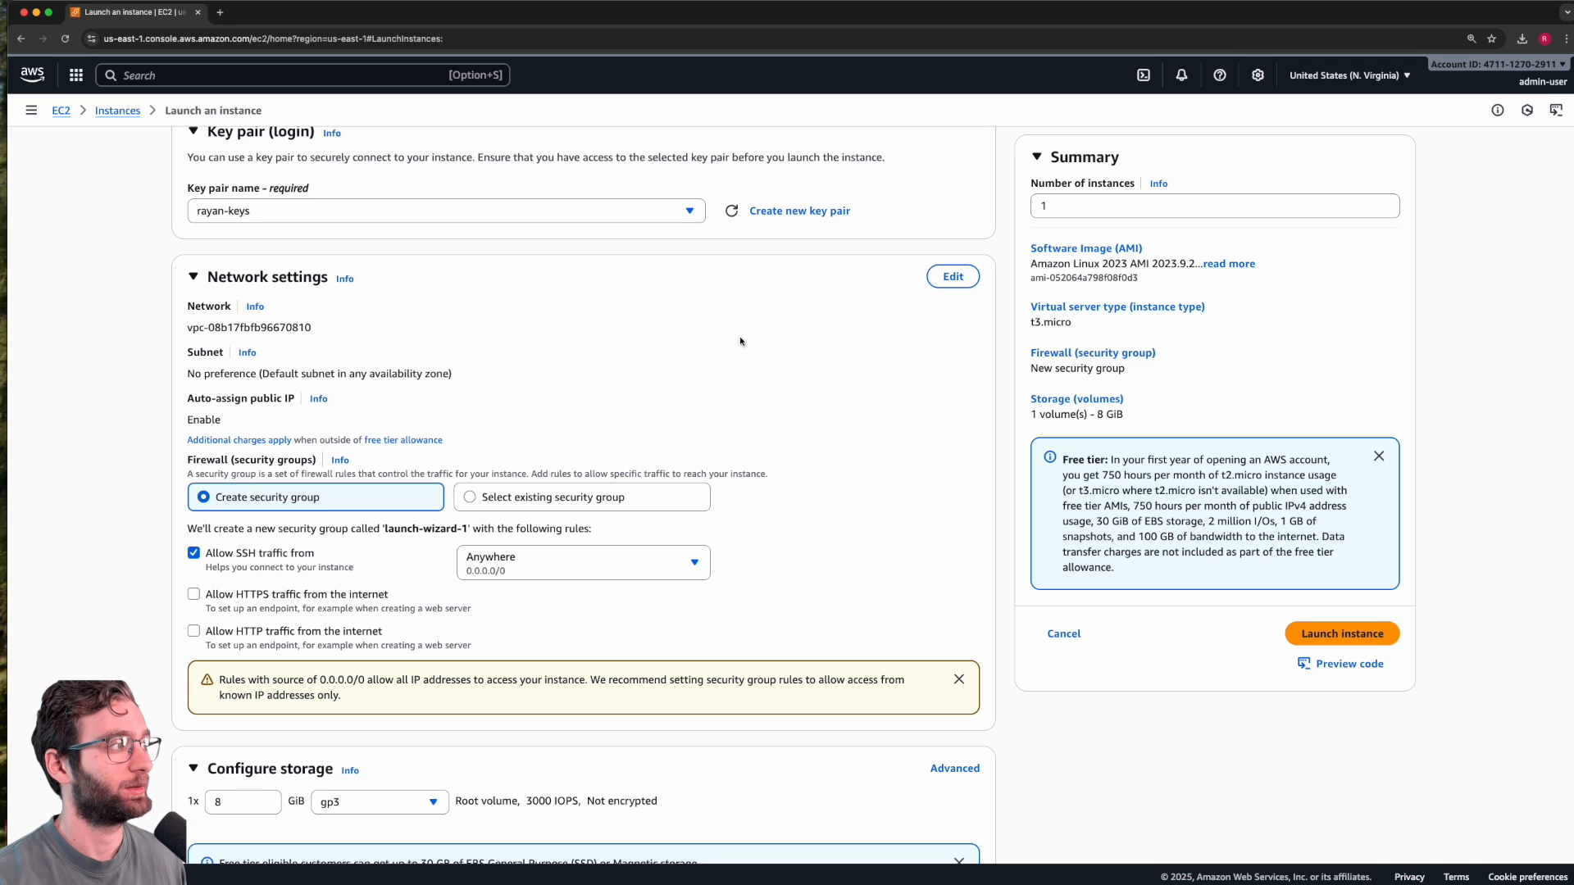
left_click(972, 271)
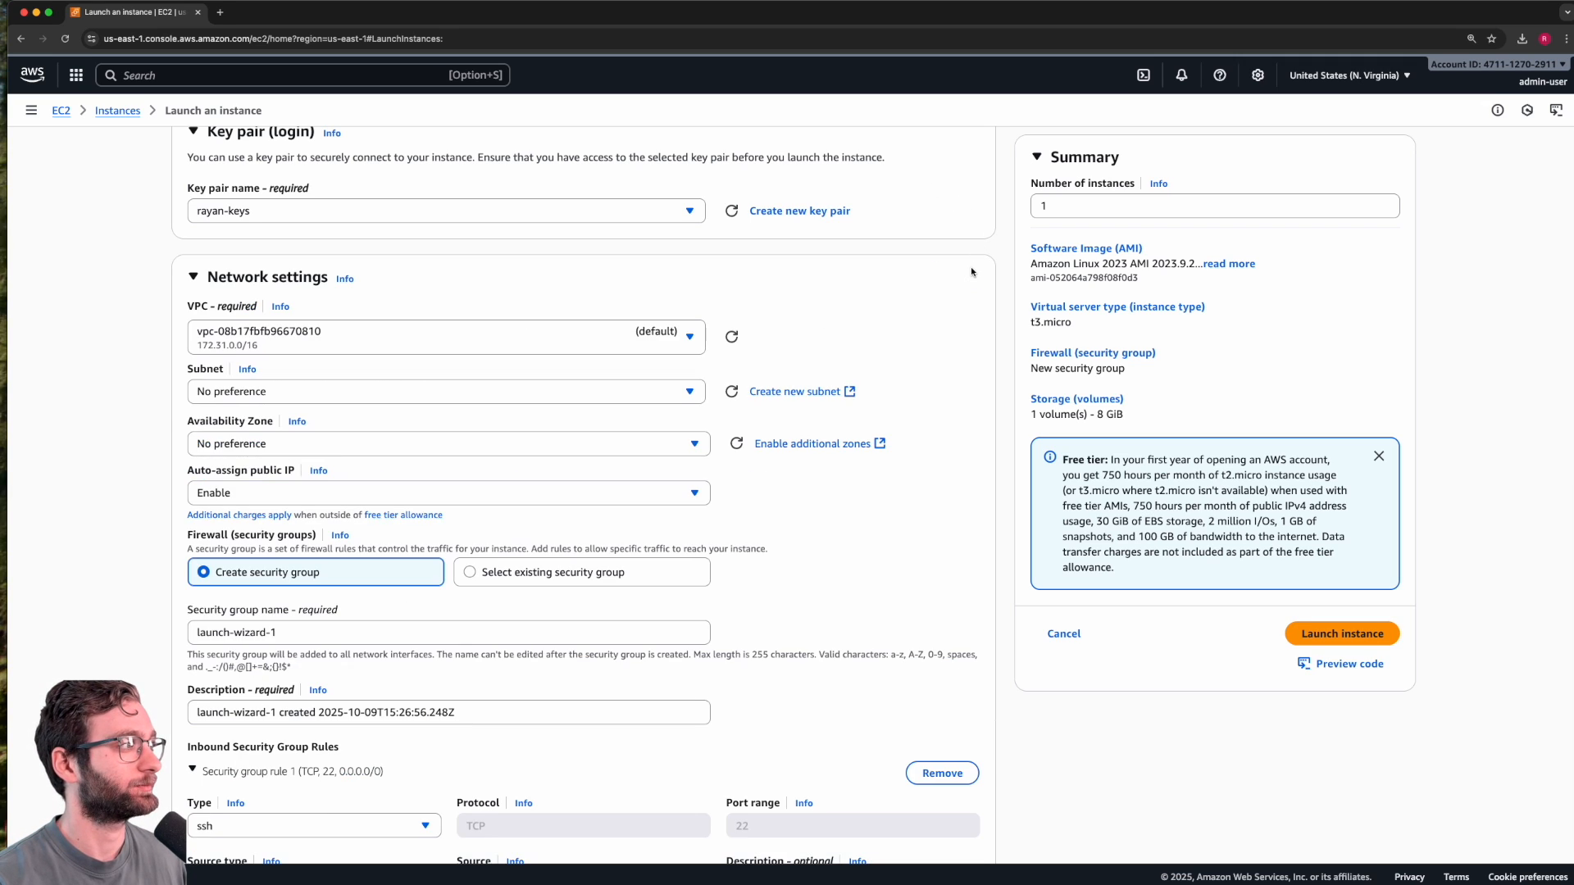
scroll(604, 341, "up", 6)
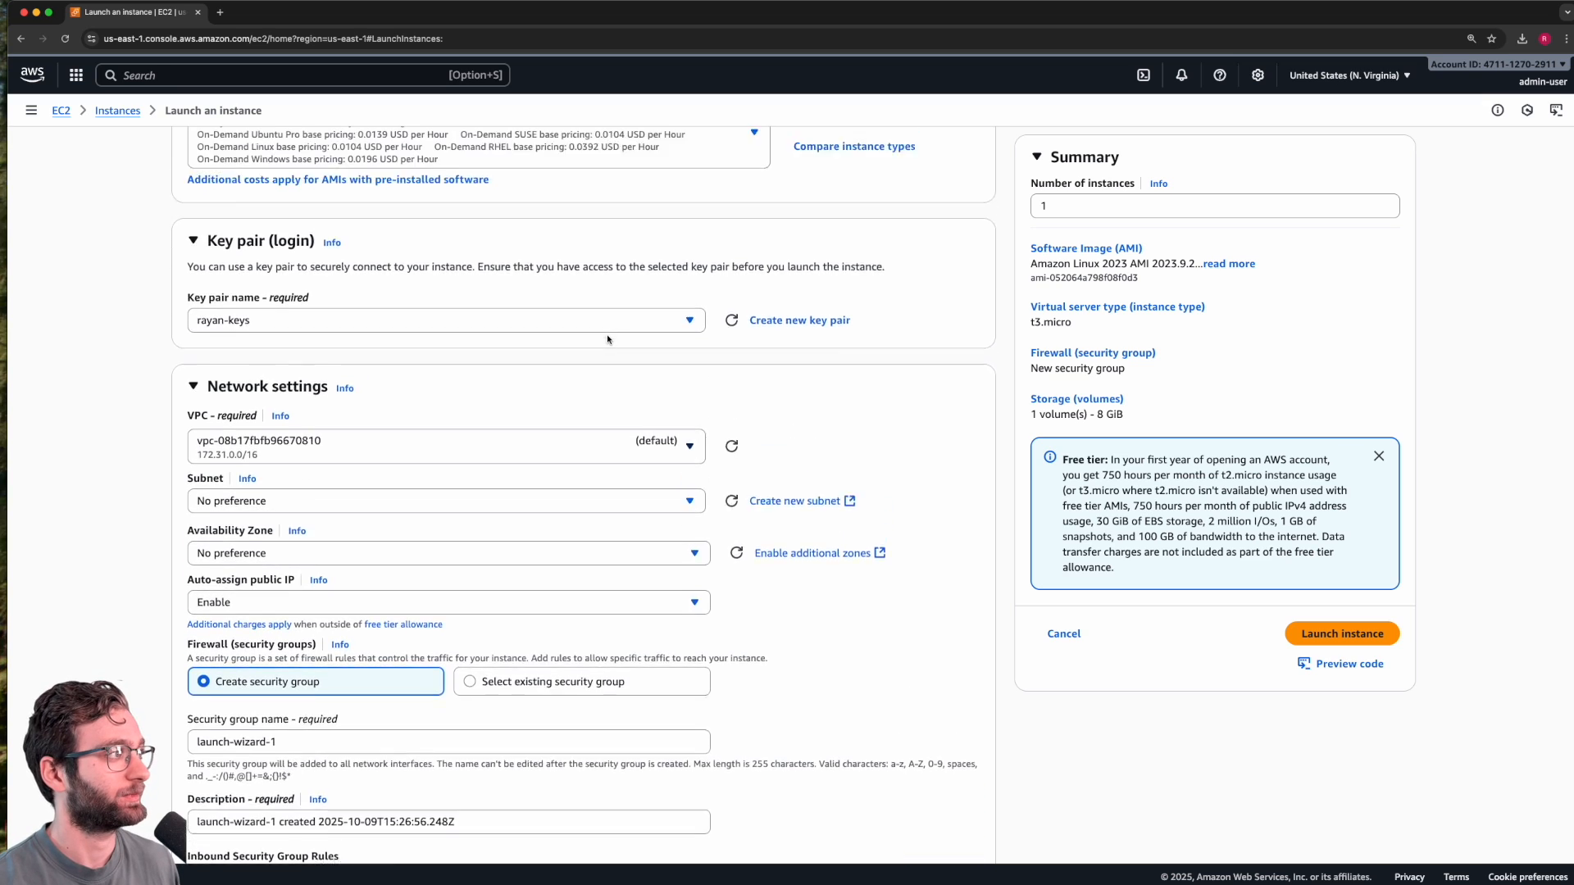
scroll(355, 395, "down", 5)
scroll(356, 395, "down", 1)
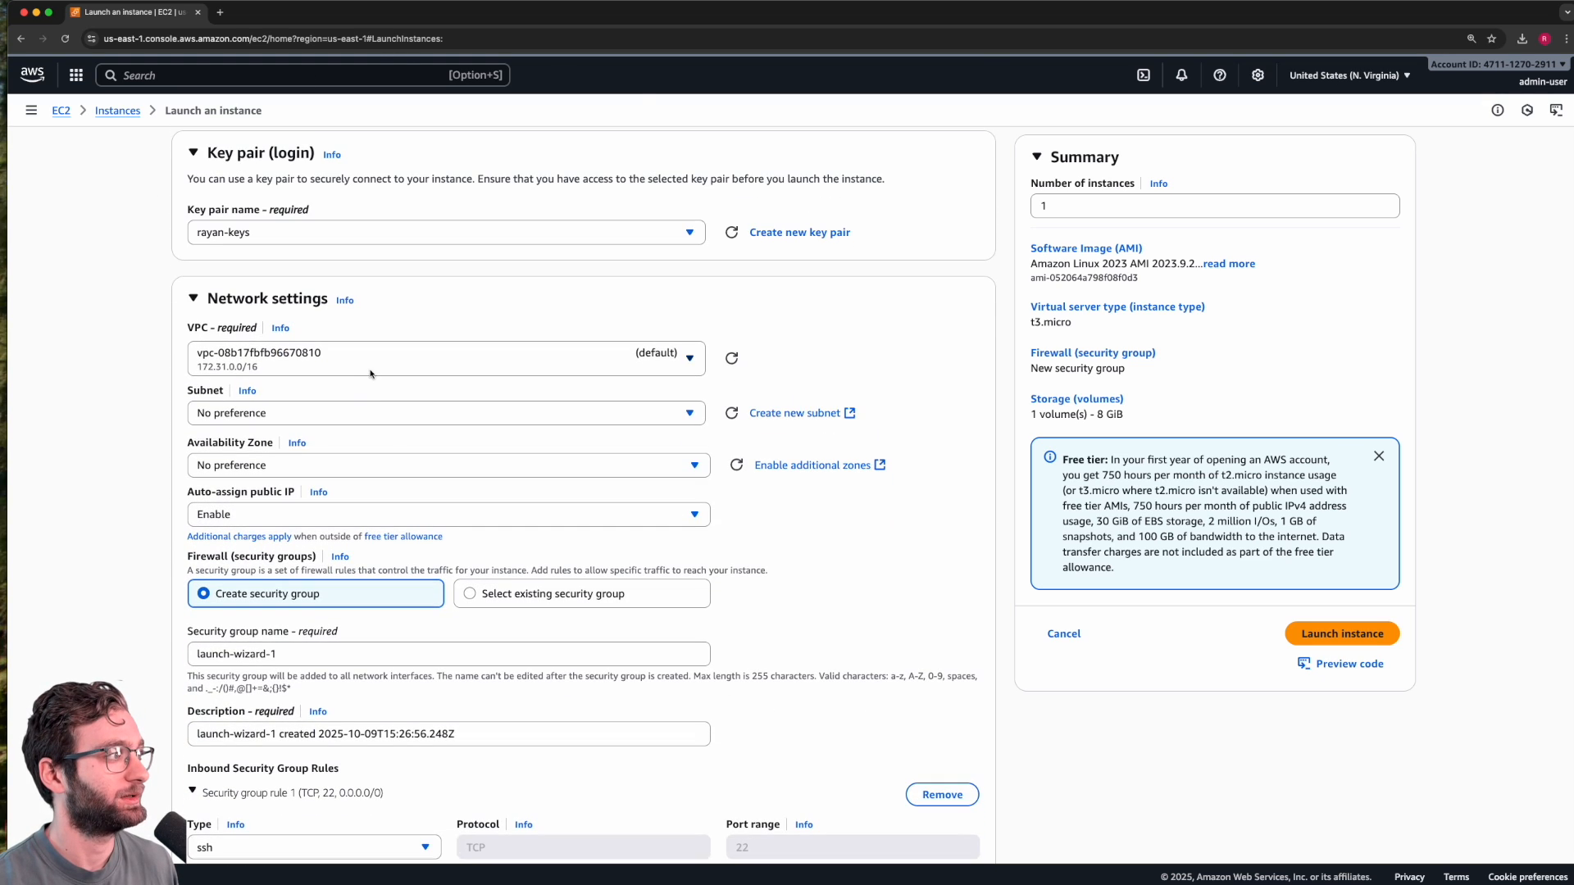
left_click(356, 360)
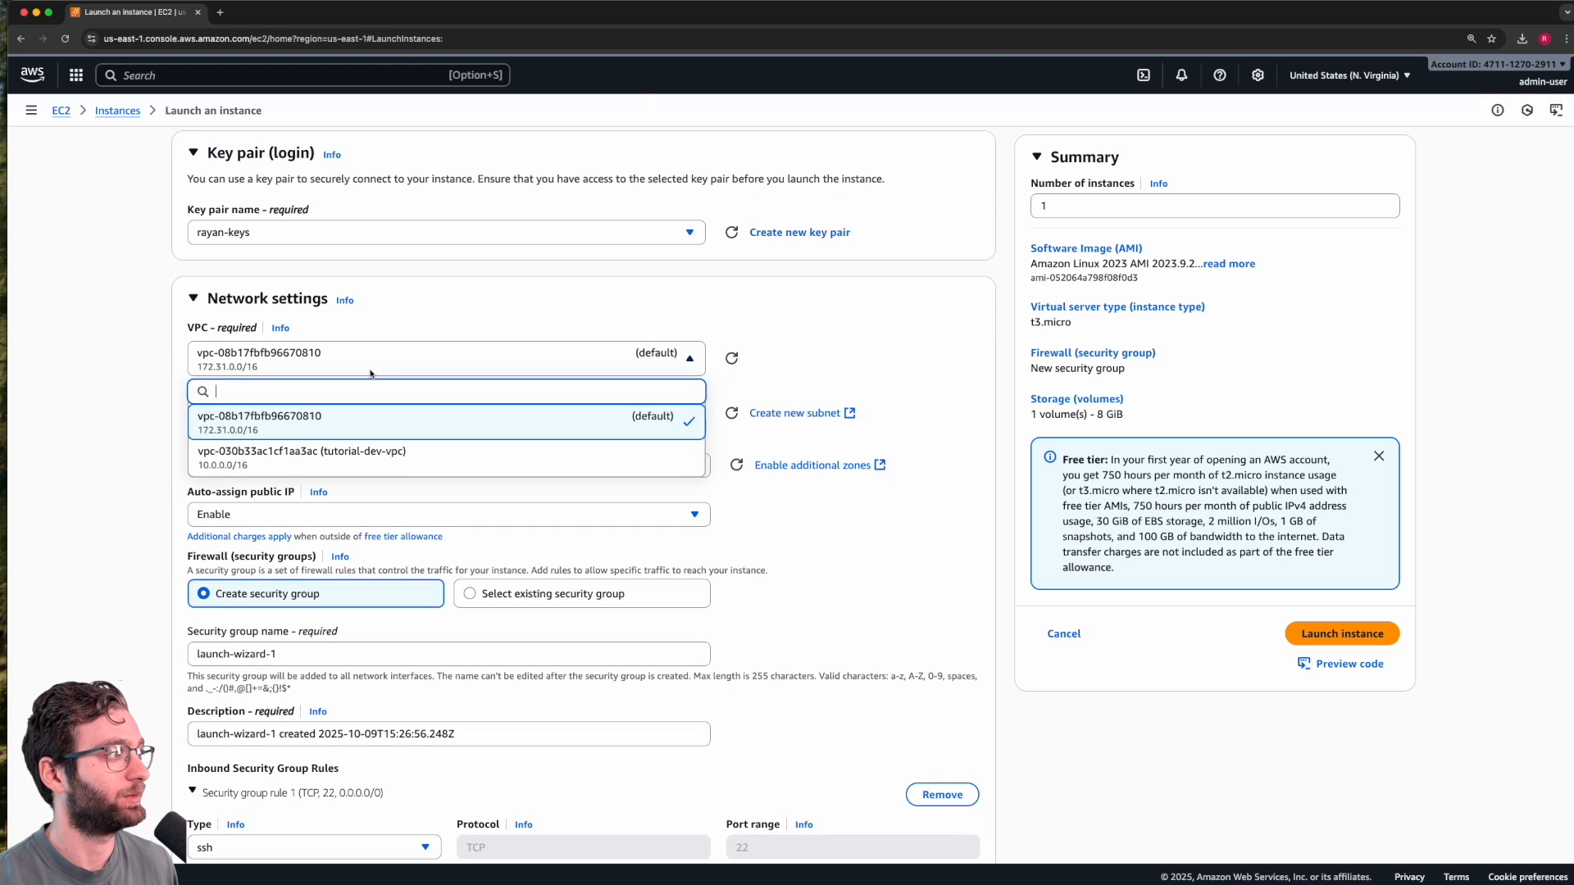
left_click(371, 458)
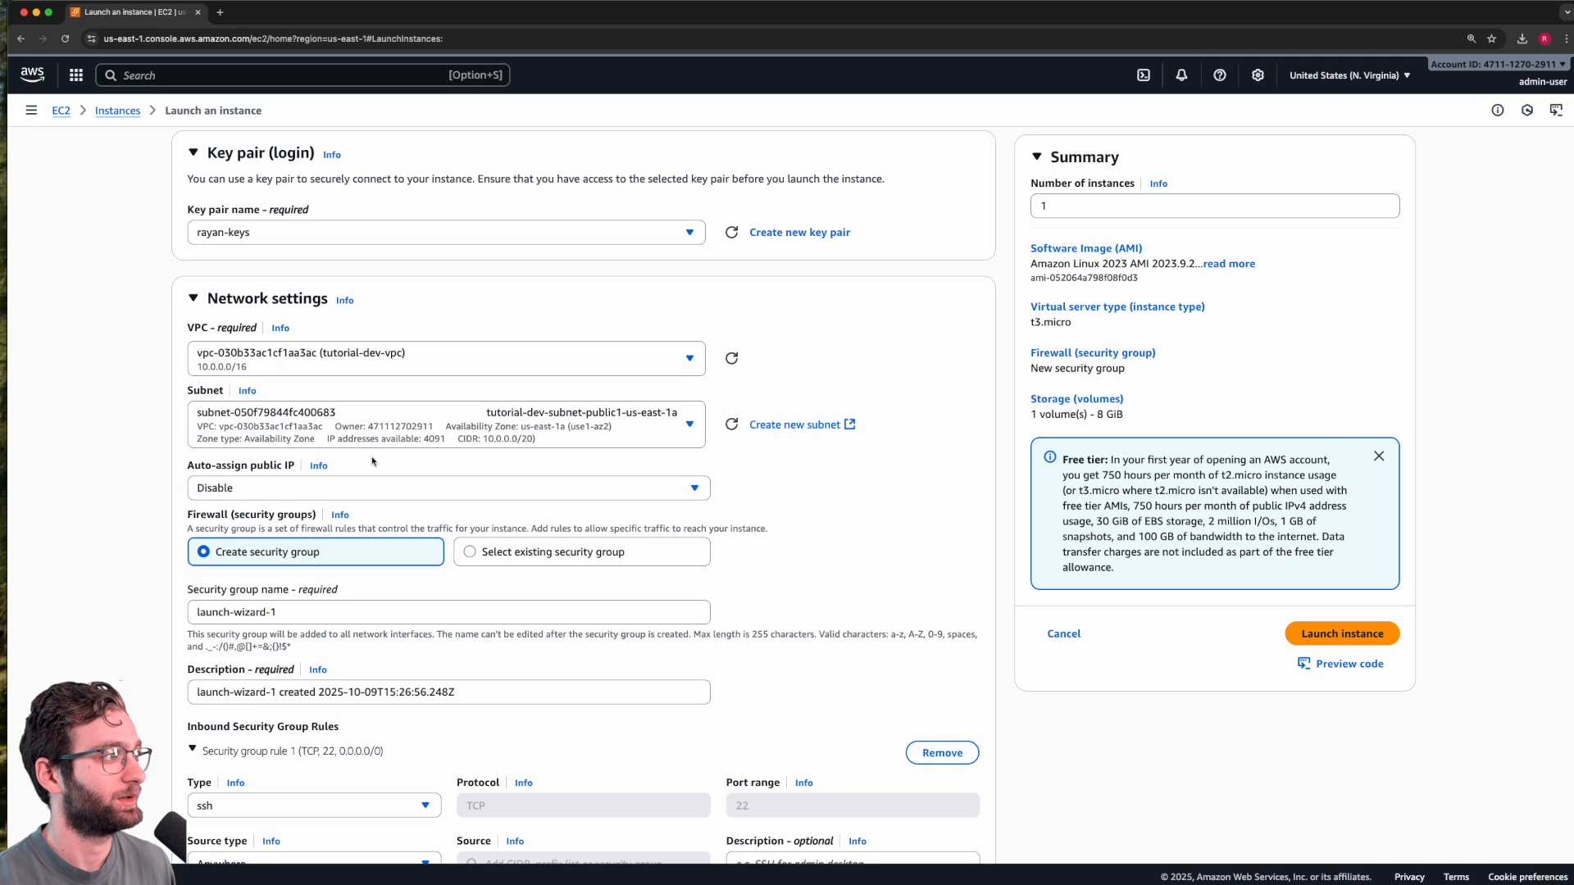
Step: Choose the tutorial-dev-subnet-public1-us-east-1a subnet for the instance and enable auto-assignment of a public IP
left_click(448, 418)
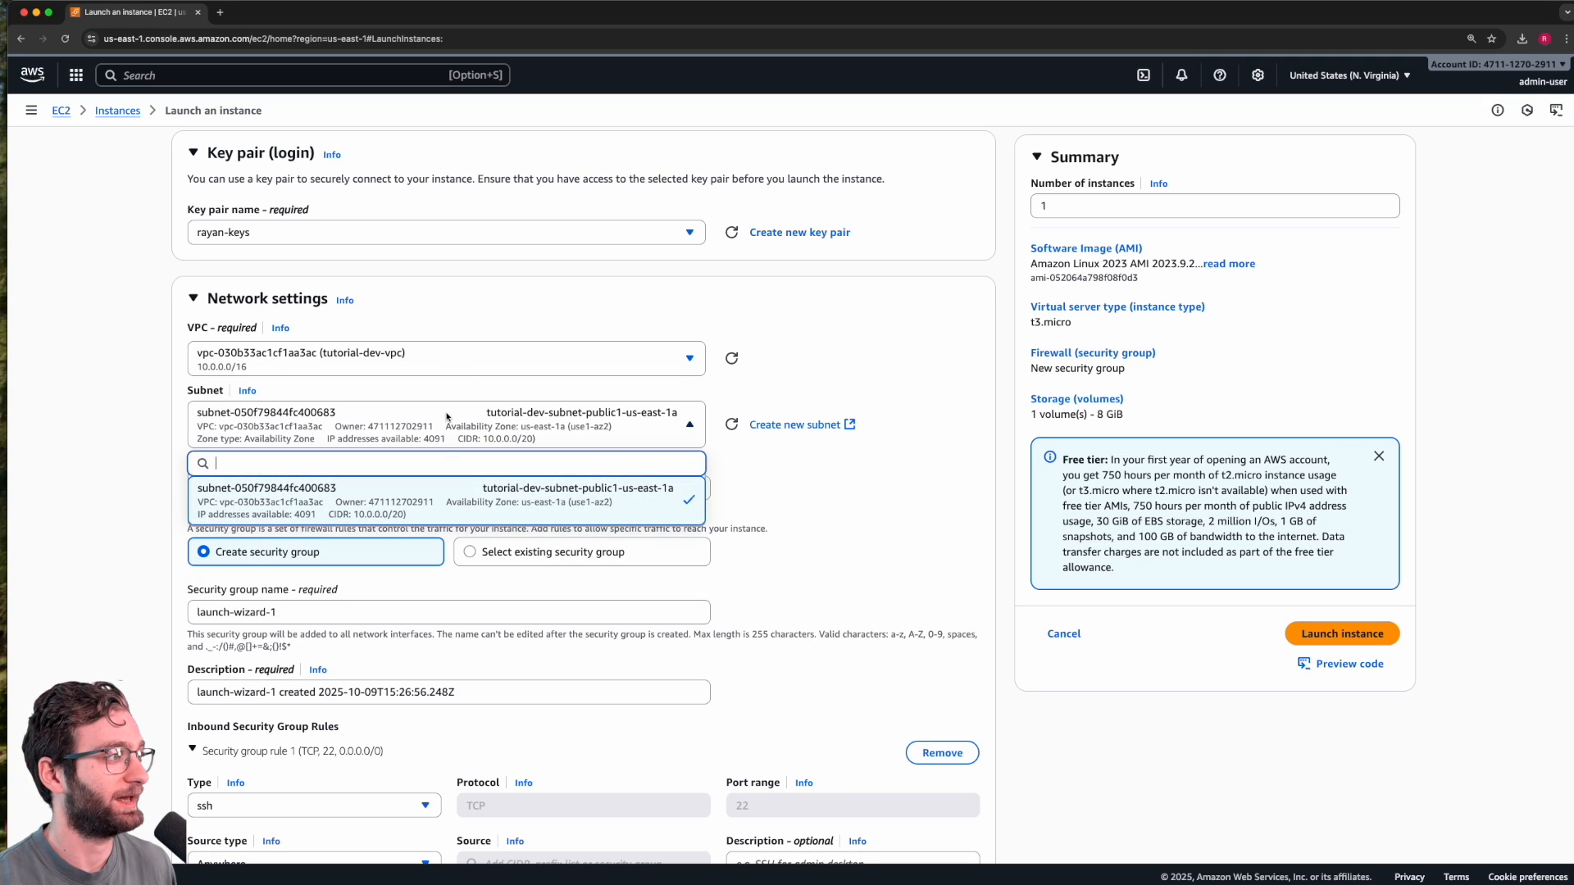
left_click(508, 509)
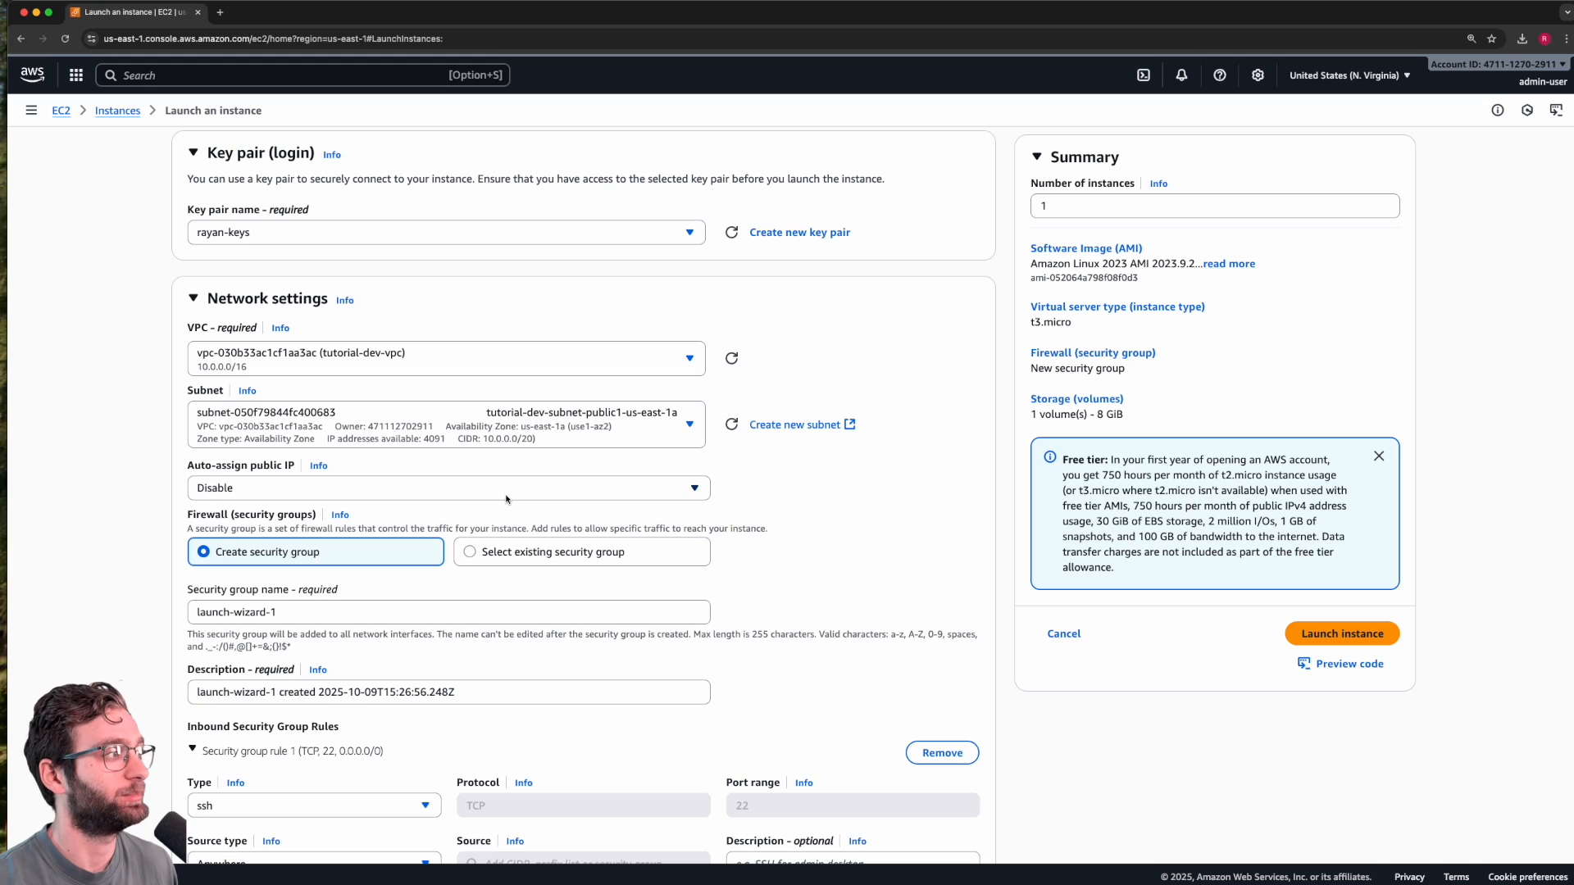
left_click(248, 491)
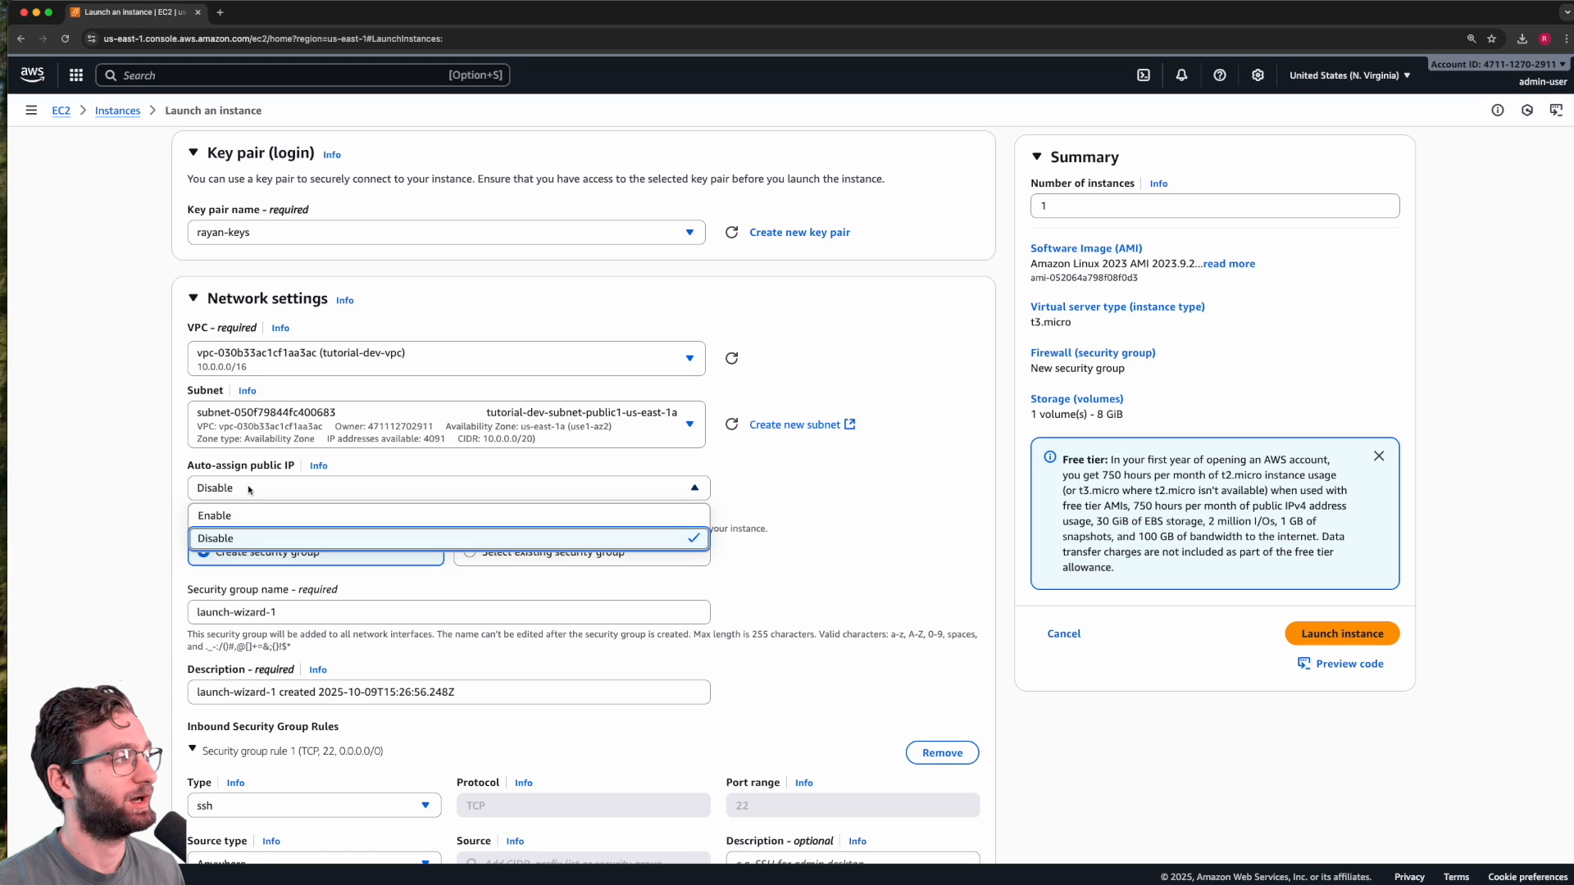
left_click(236, 513)
Step: Review the launch configuration, including the security group's SSH rule, the root volume in the storage settings, and the machine image
scroll(236, 515, "down", 3)
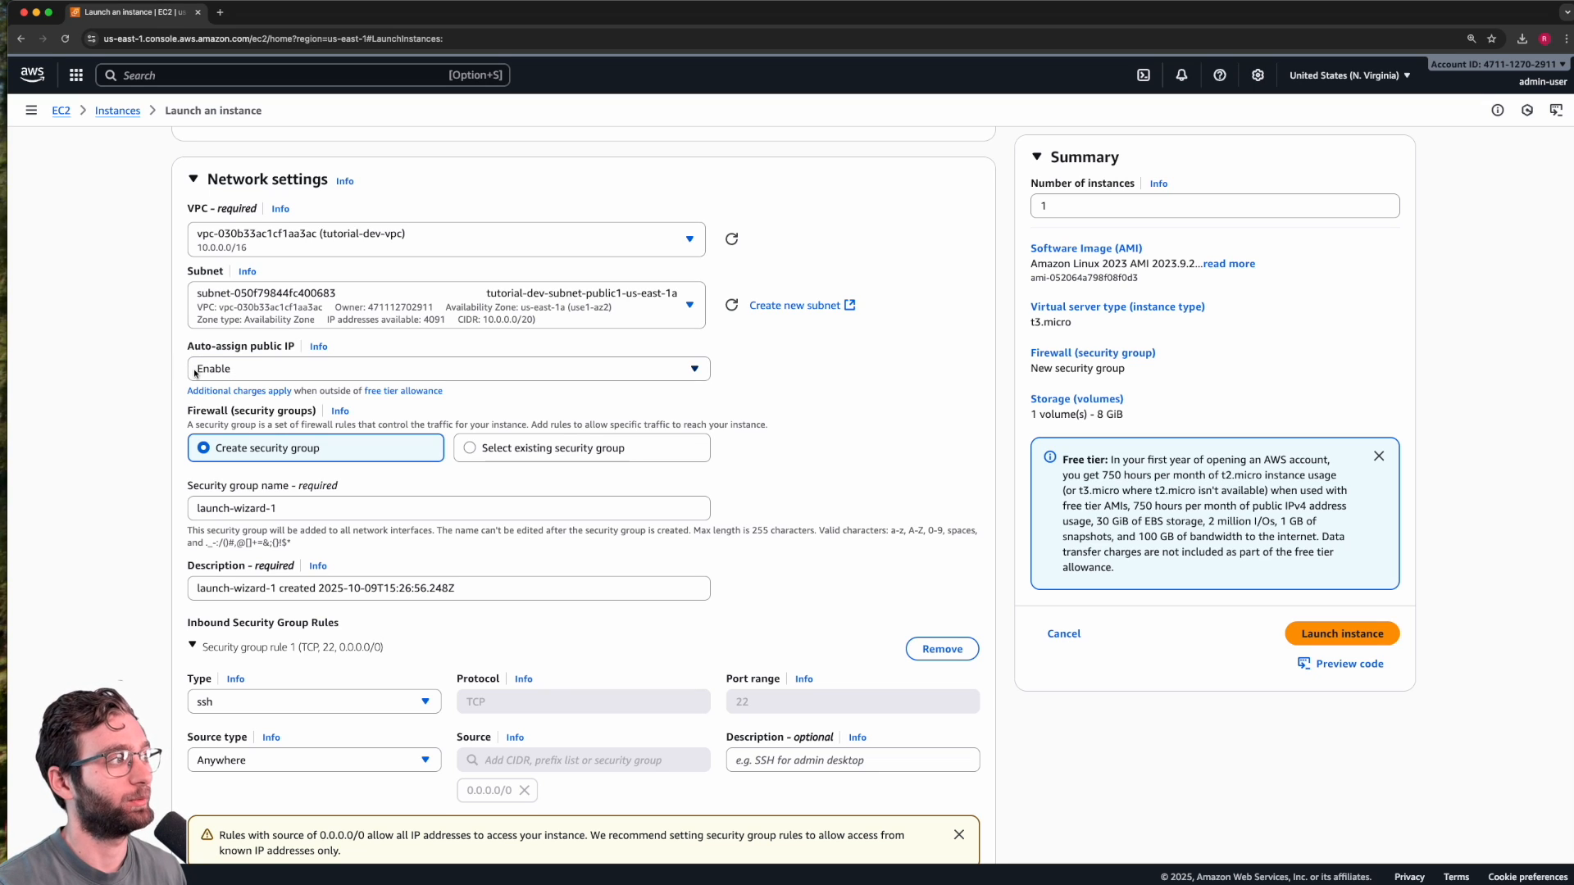
scroll(195, 373, "down", 1)
scroll(195, 371, "down", 5)
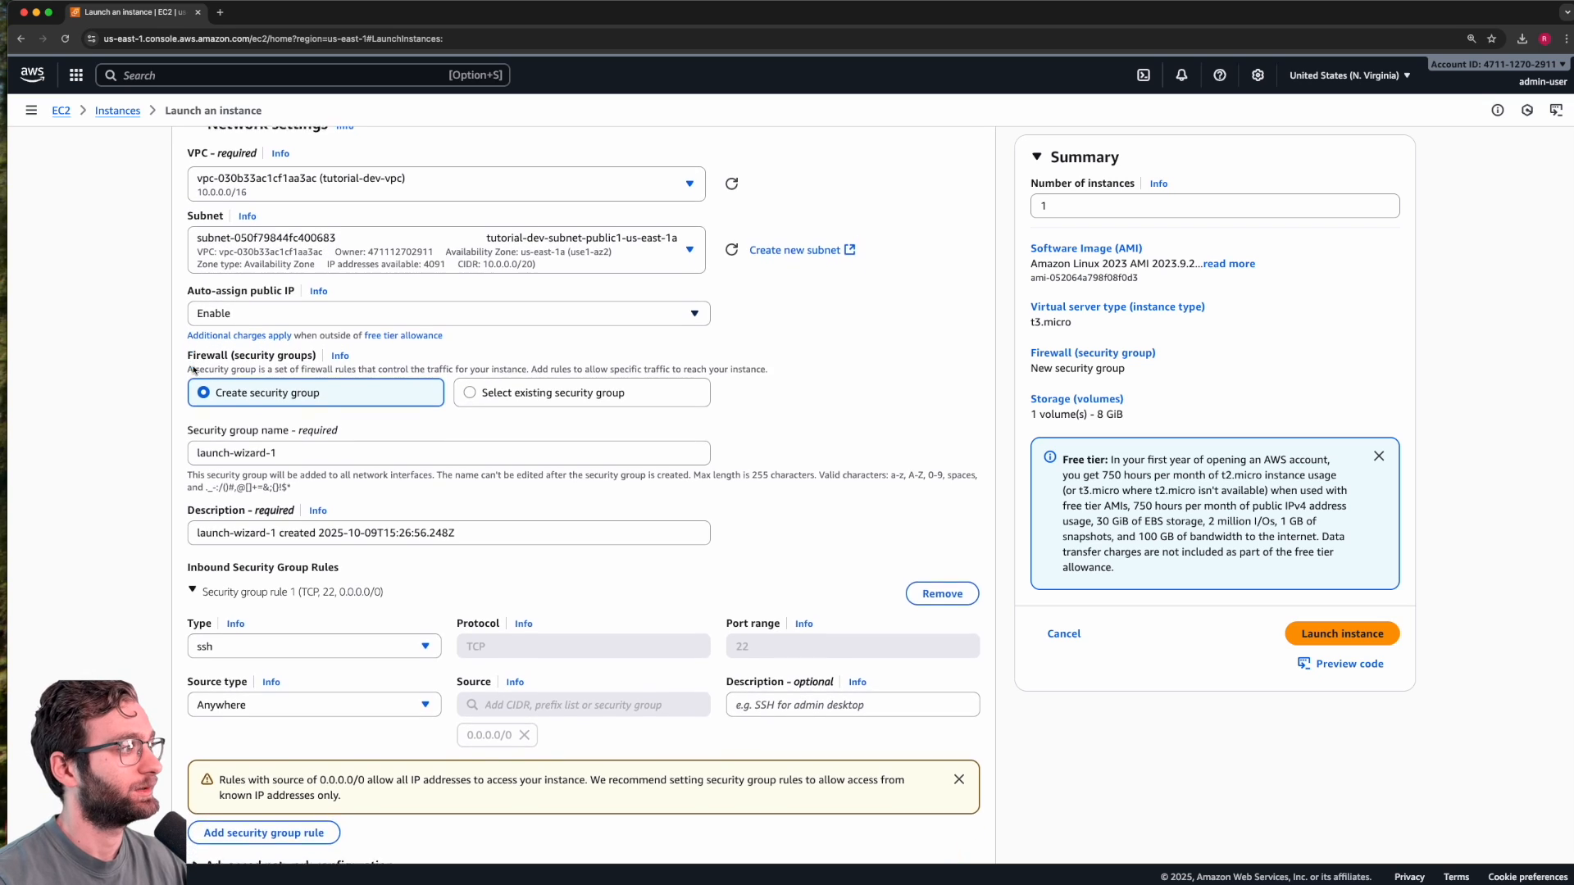
scroll(194, 365, "down", 1)
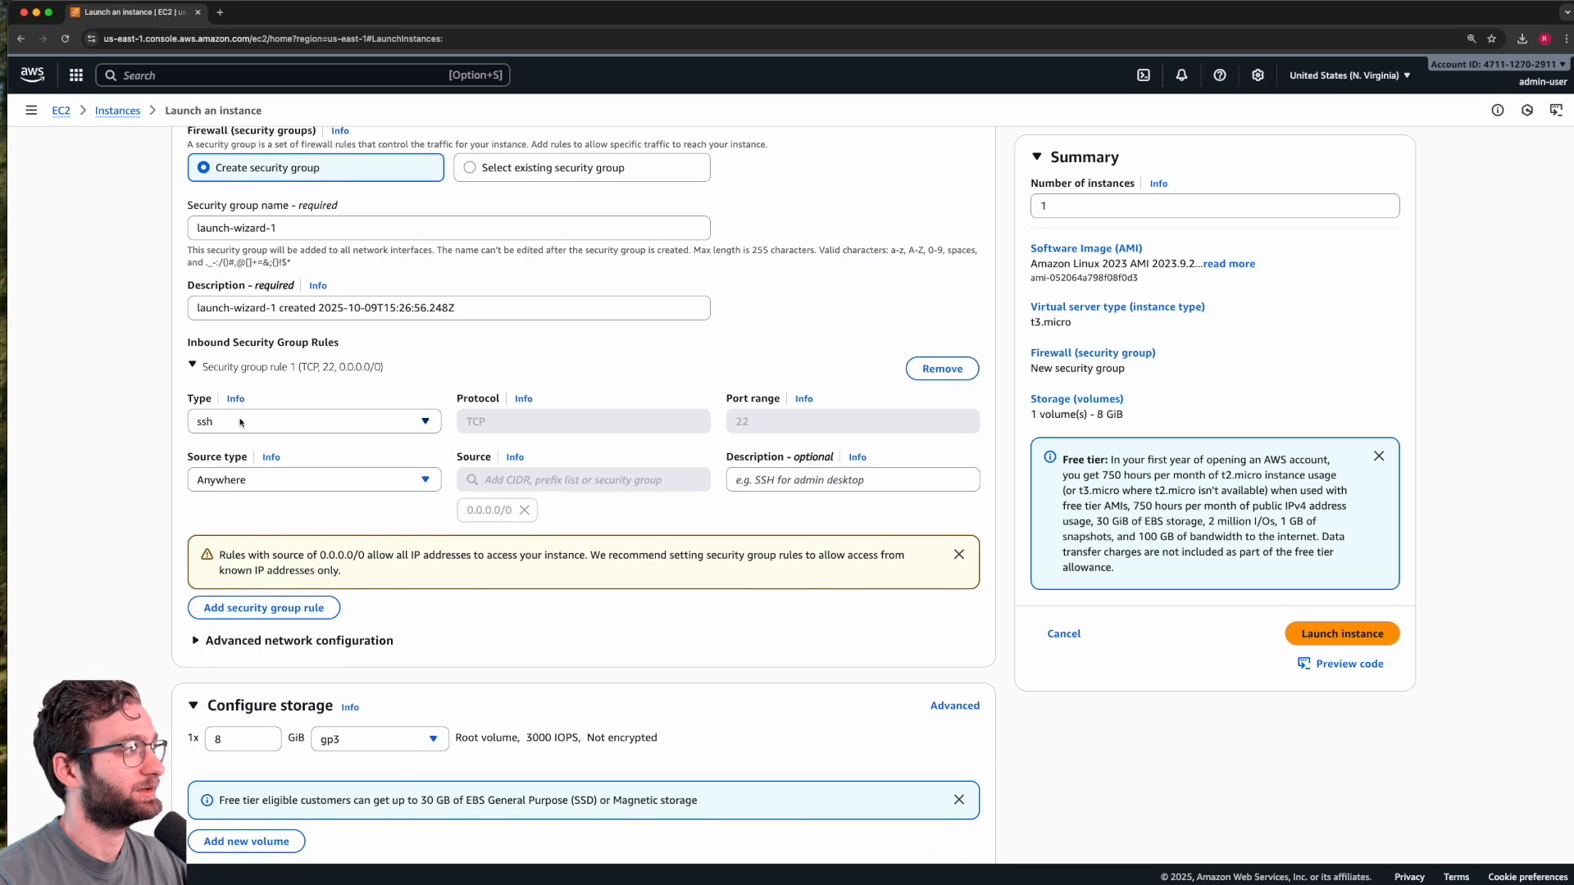
scroll(541, 497, "down", 4)
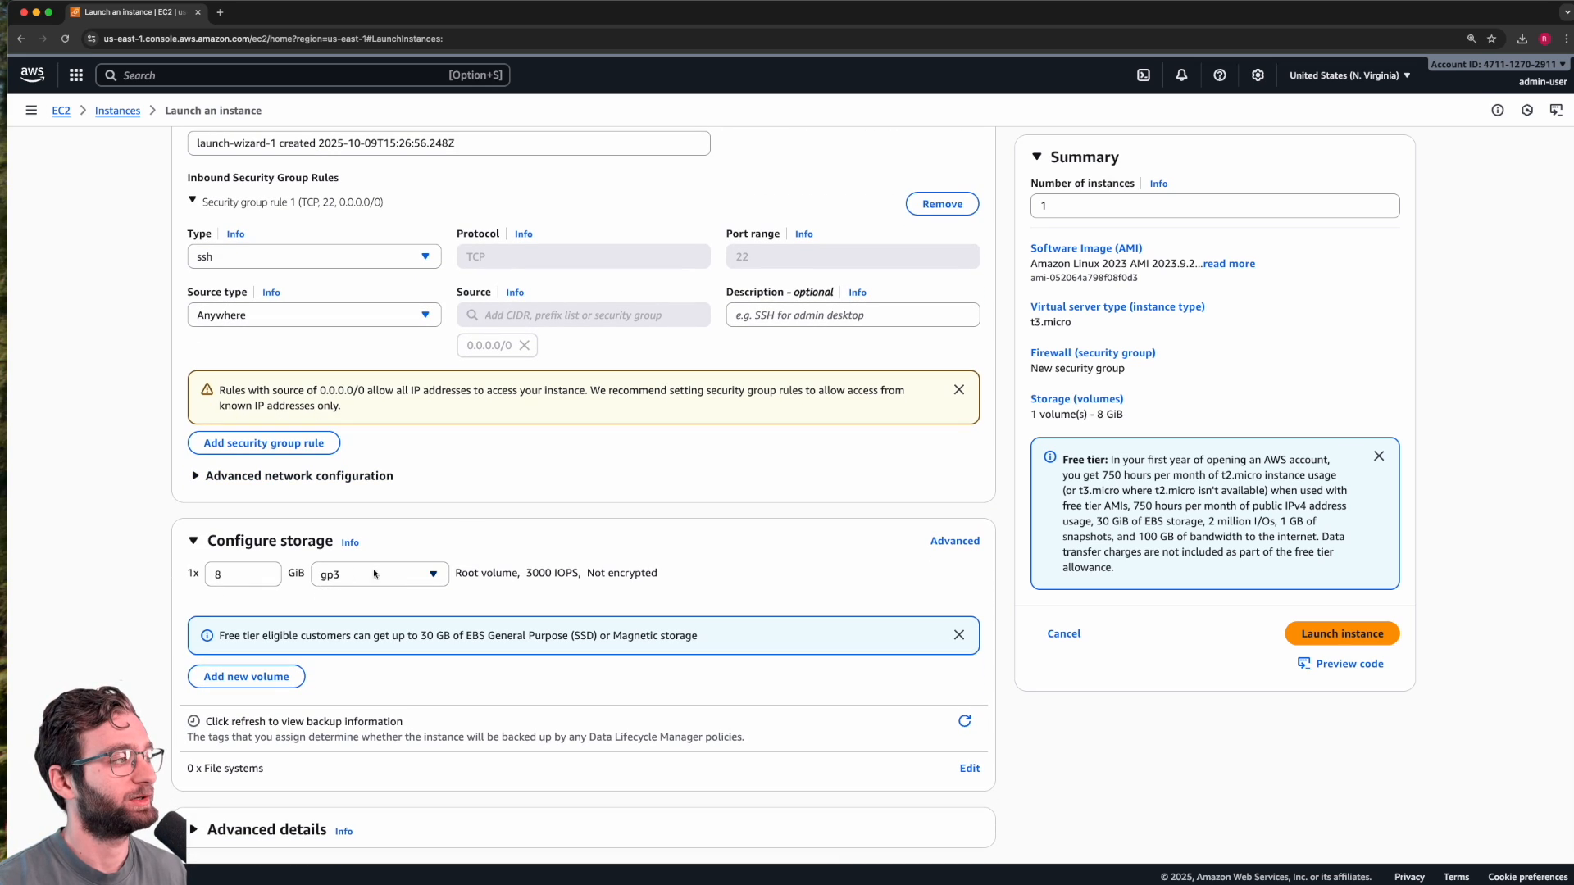
scroll(596, 480, "up", 9)
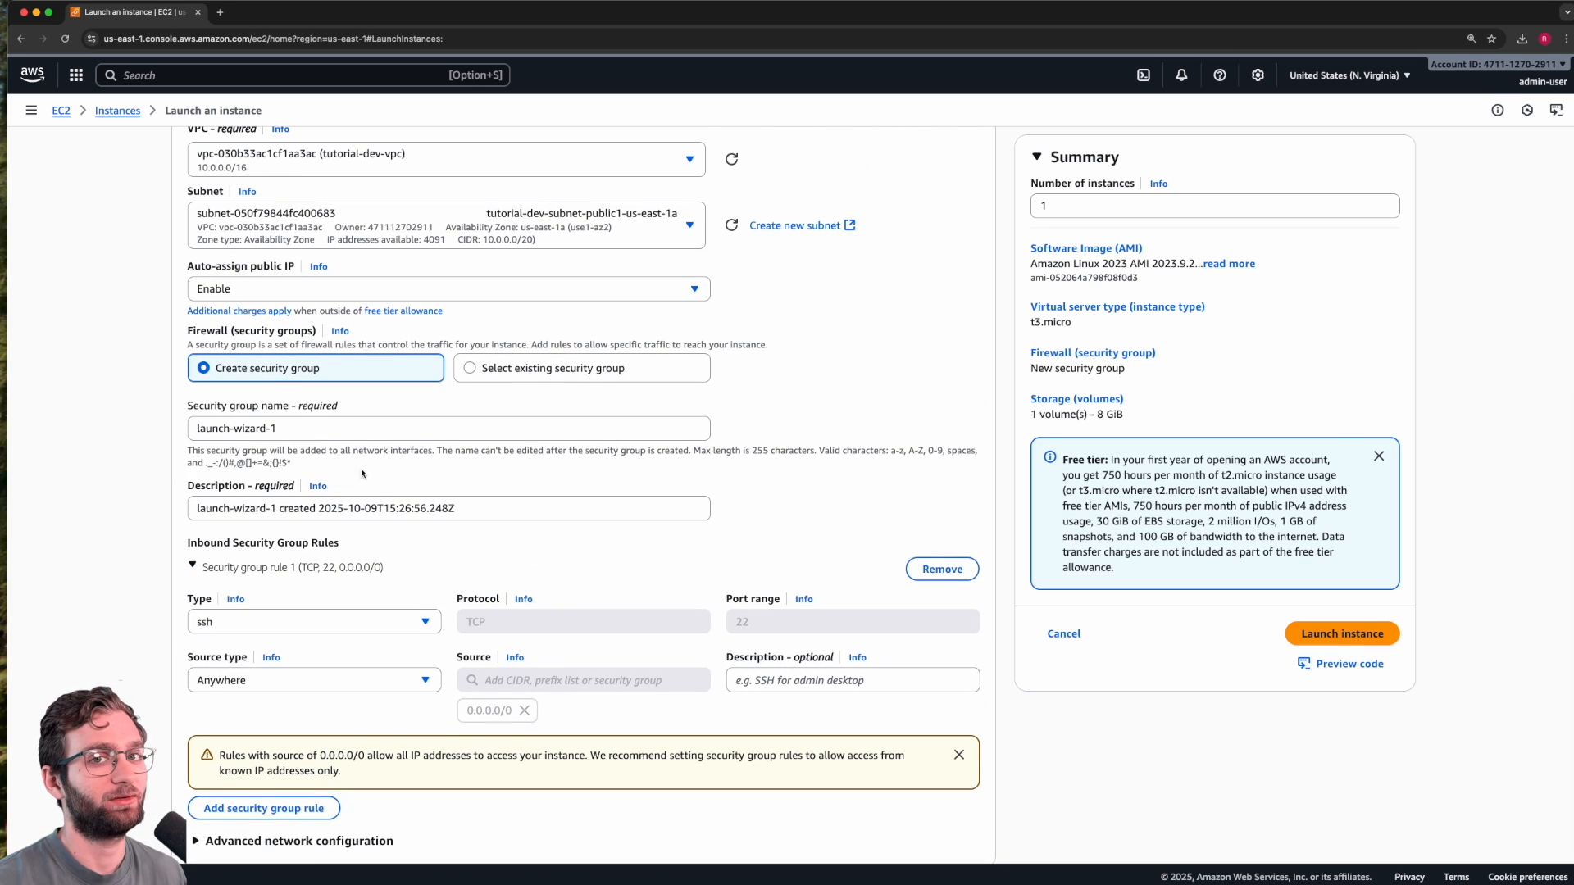
scroll(347, 481, "down", 9)
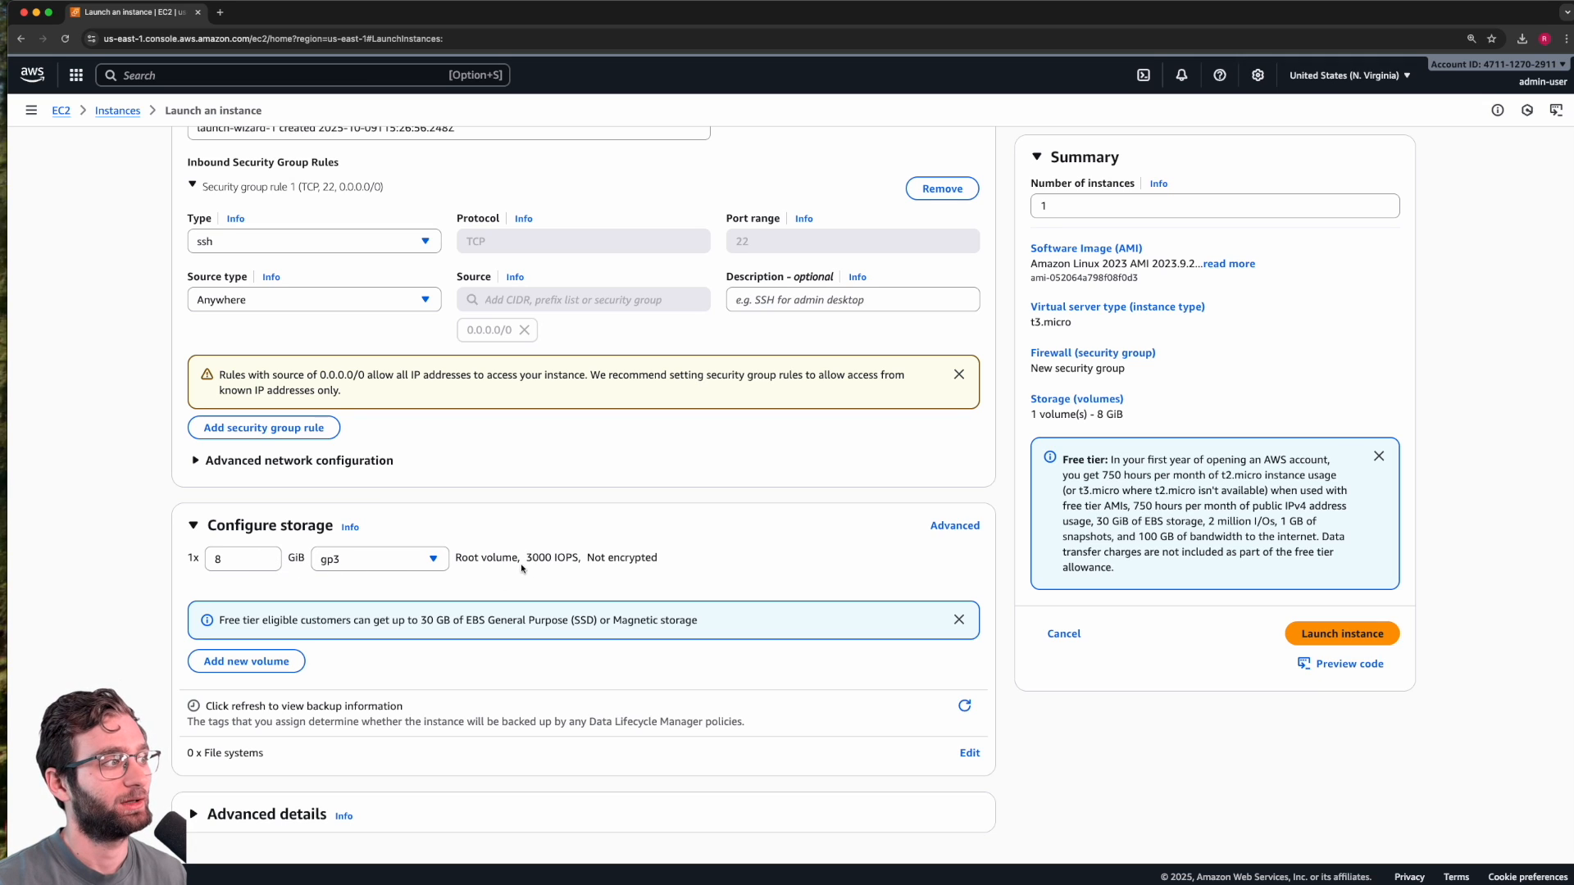
left_click_drag(456, 559, 518, 558)
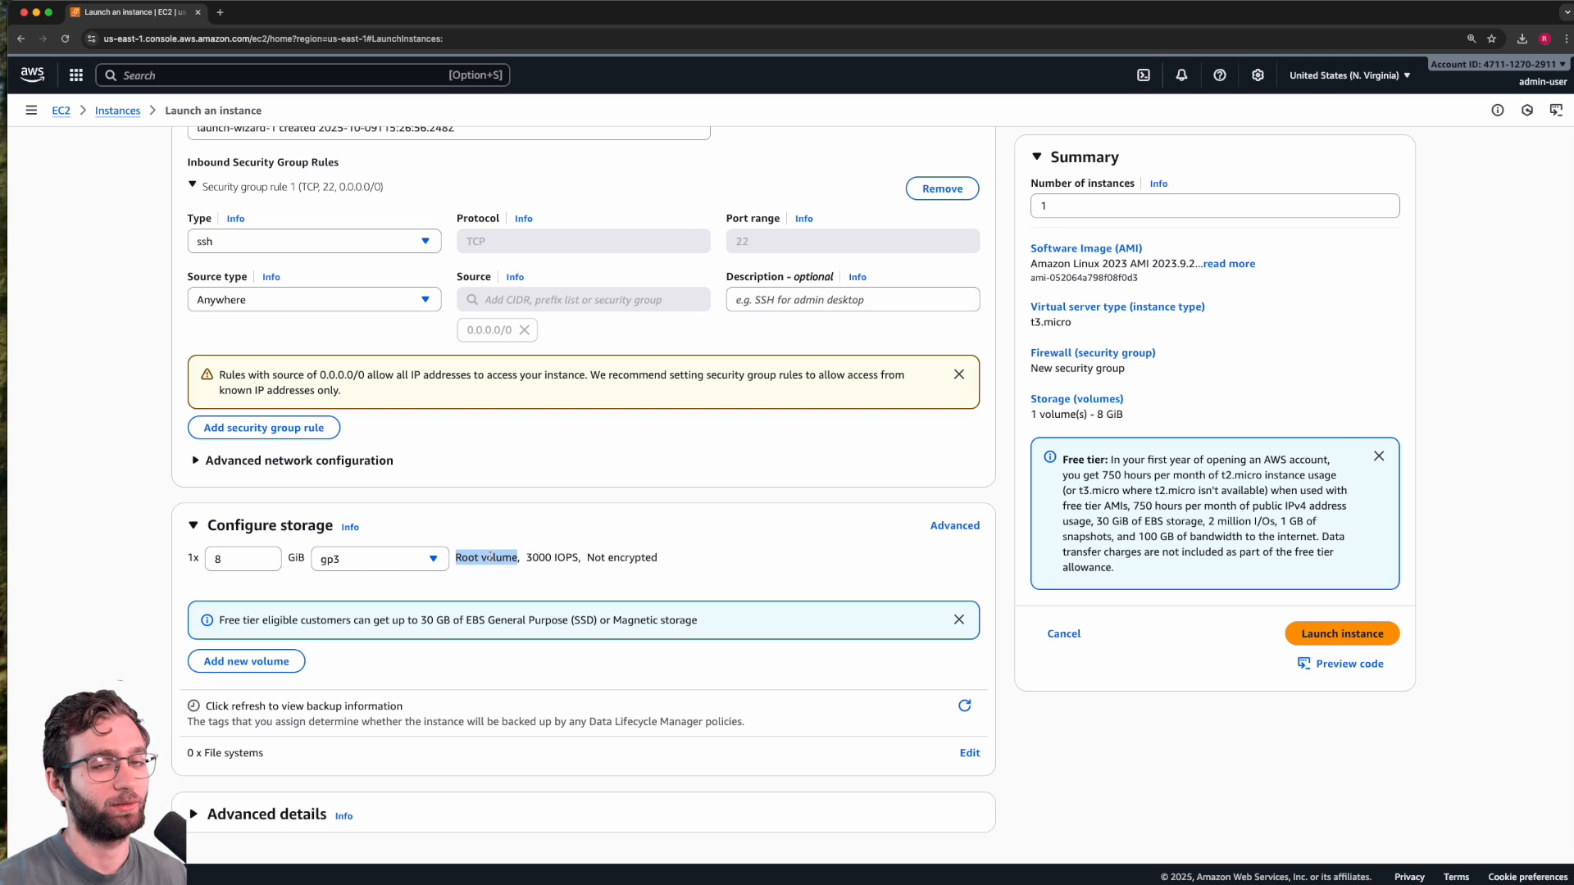
scroll(405, 425, "up", 15)
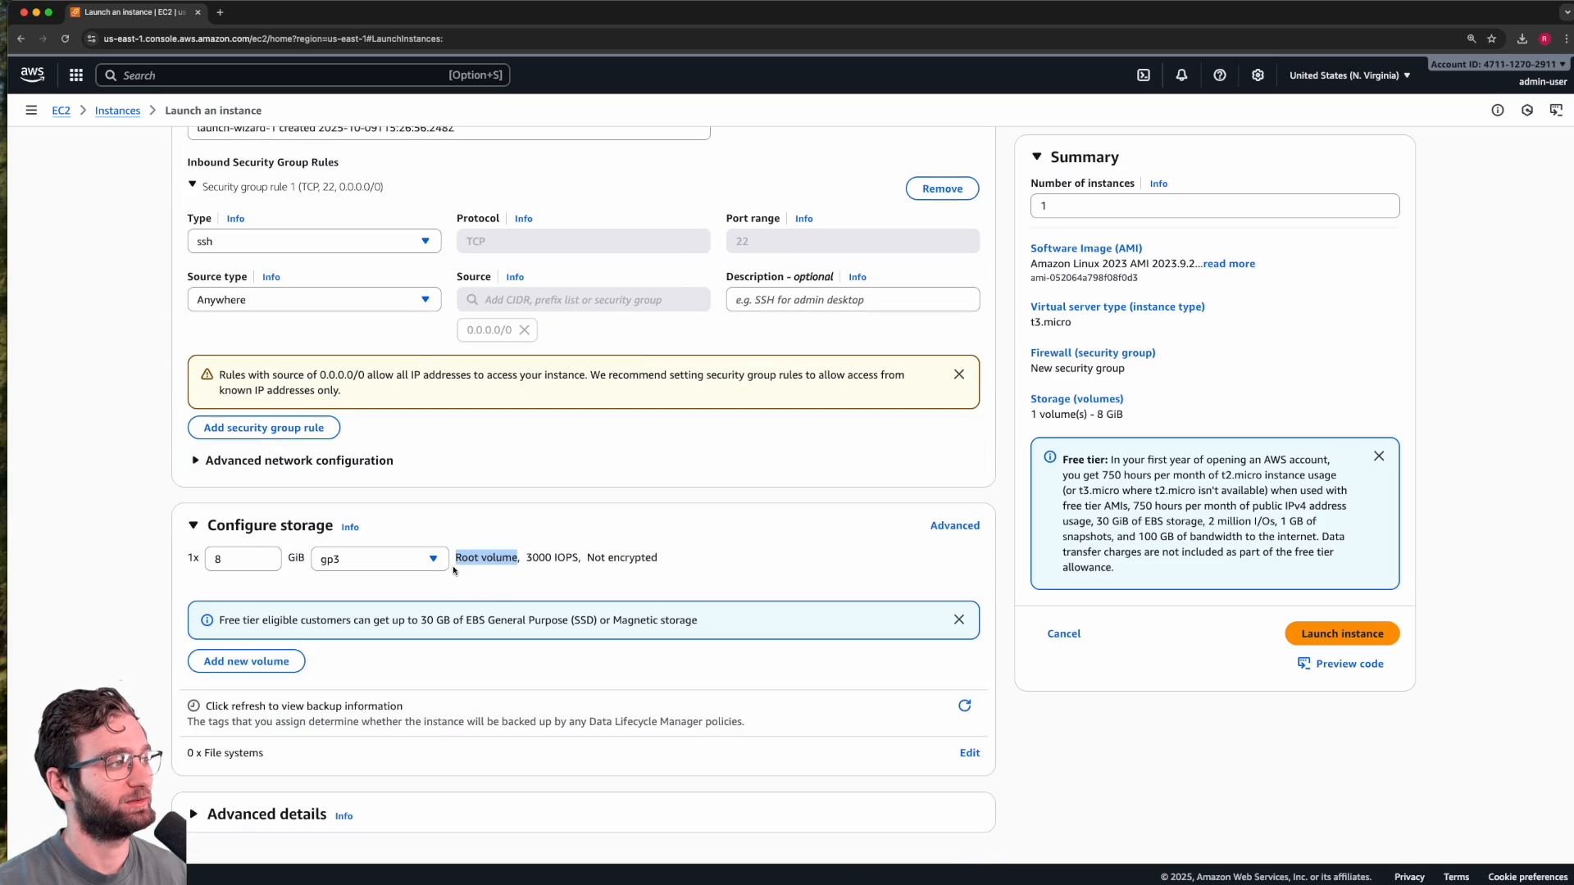
scroll(474, 562, "up", 15)
scroll(473, 562, "up", 5)
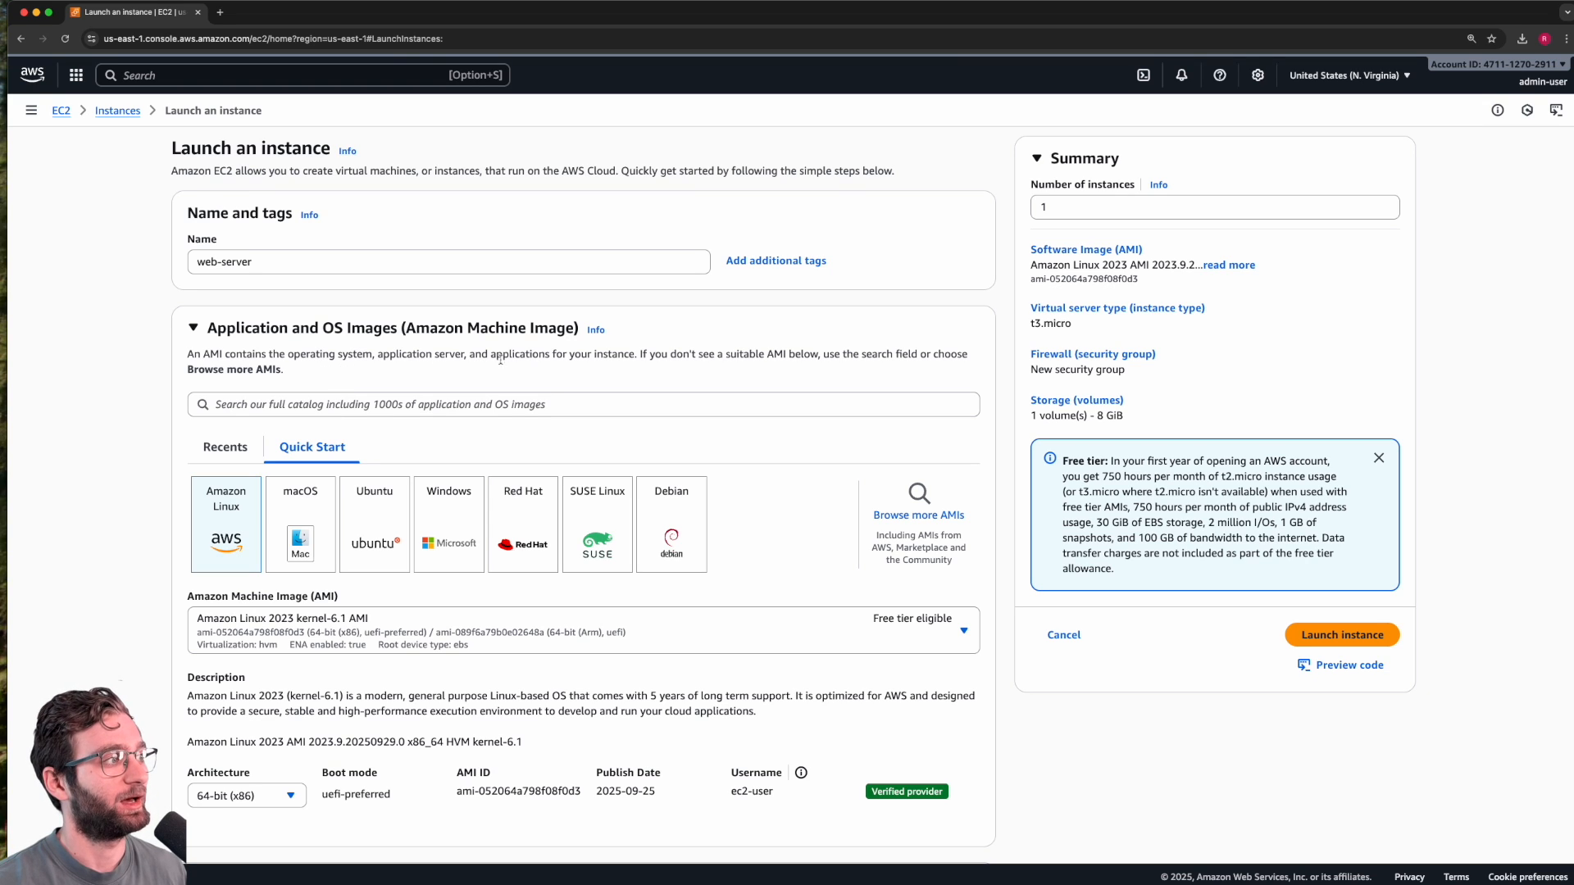
scroll(494, 573, "down", 20)
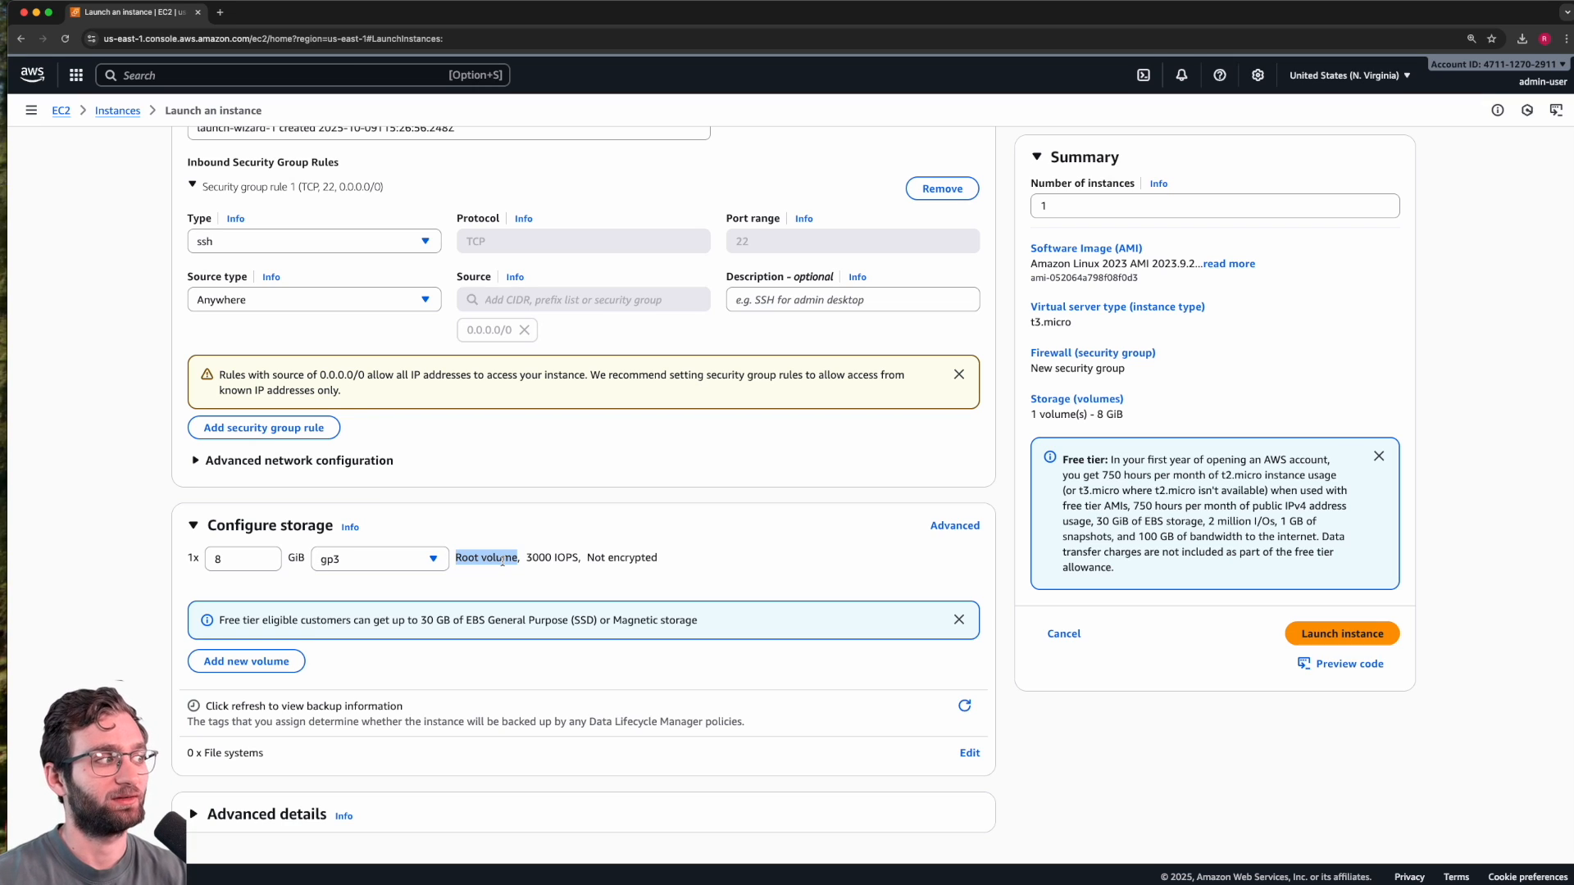
Step: Add a second storage volume to the instance, an 8 GiB gp3 EBS volume
left_click(288, 663)
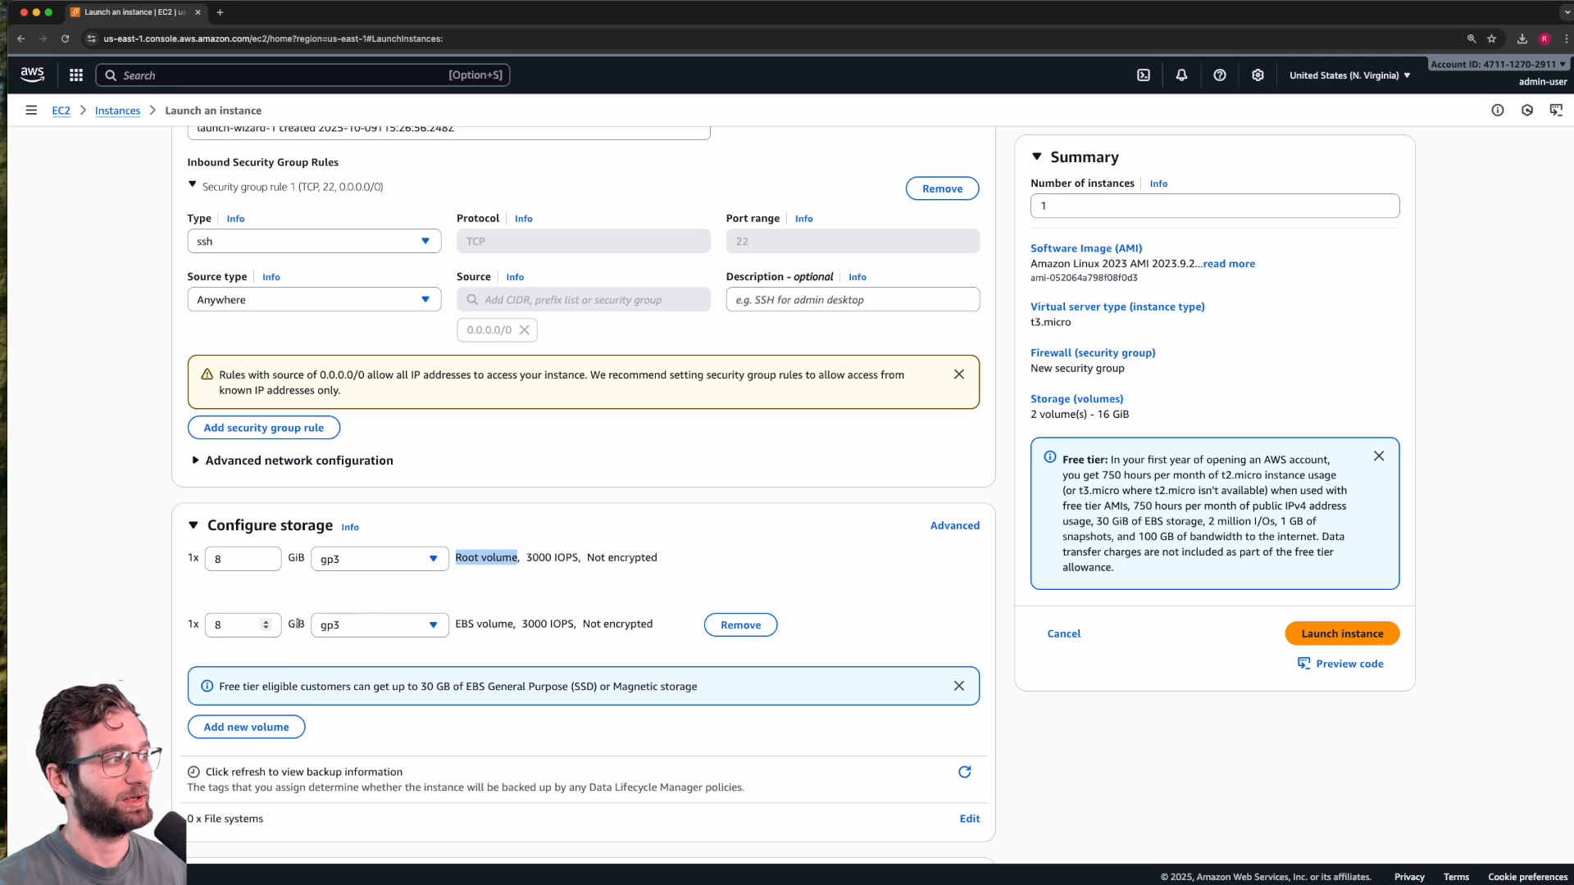
double_click(459, 622)
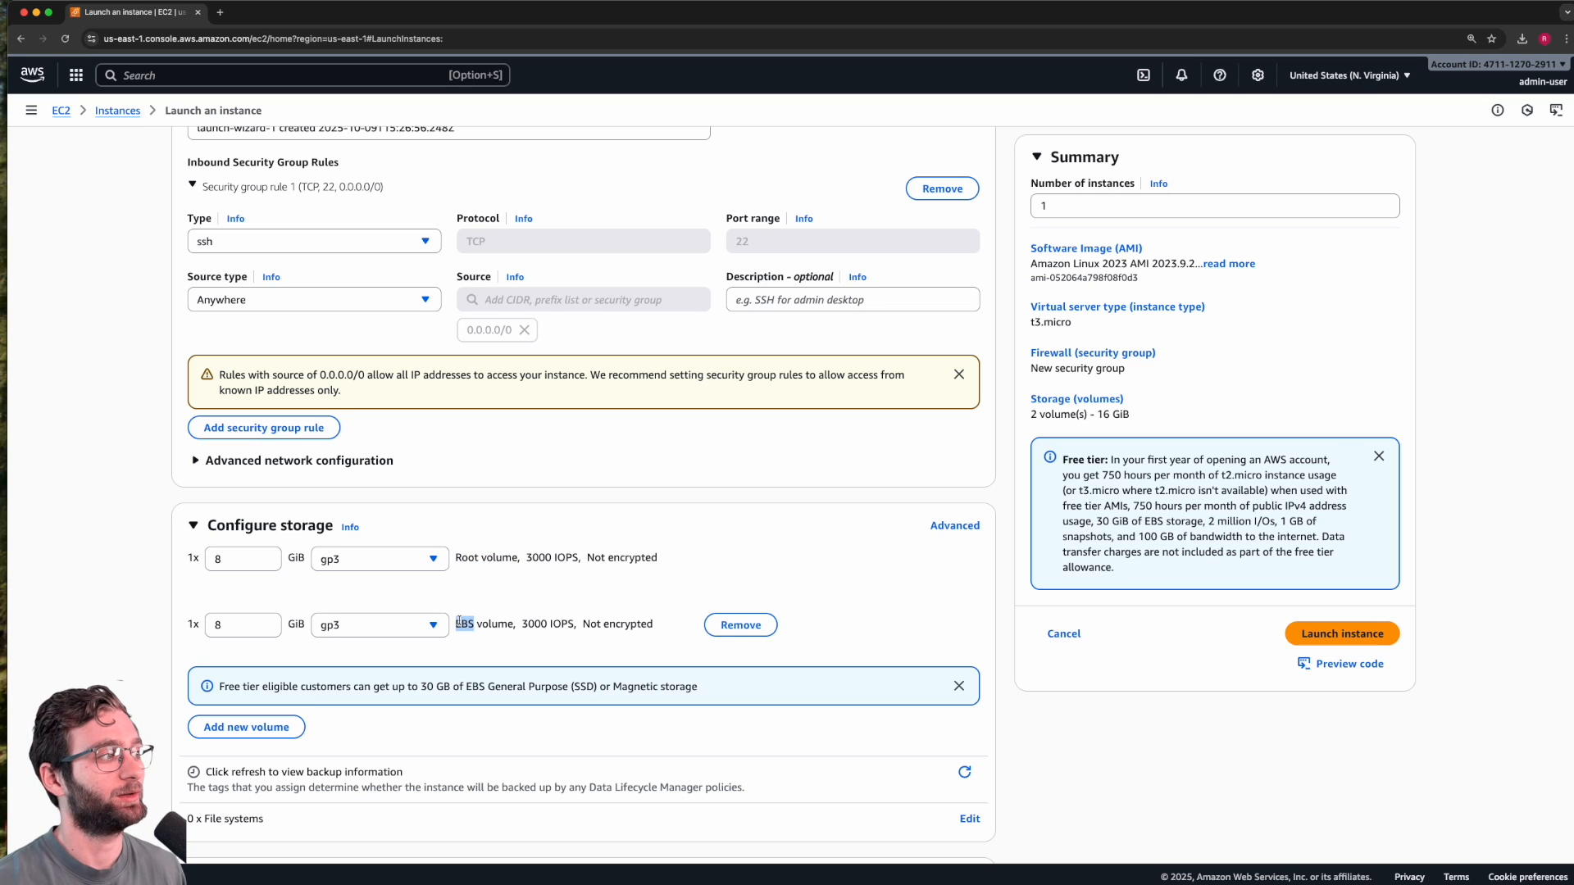
left_click(459, 621)
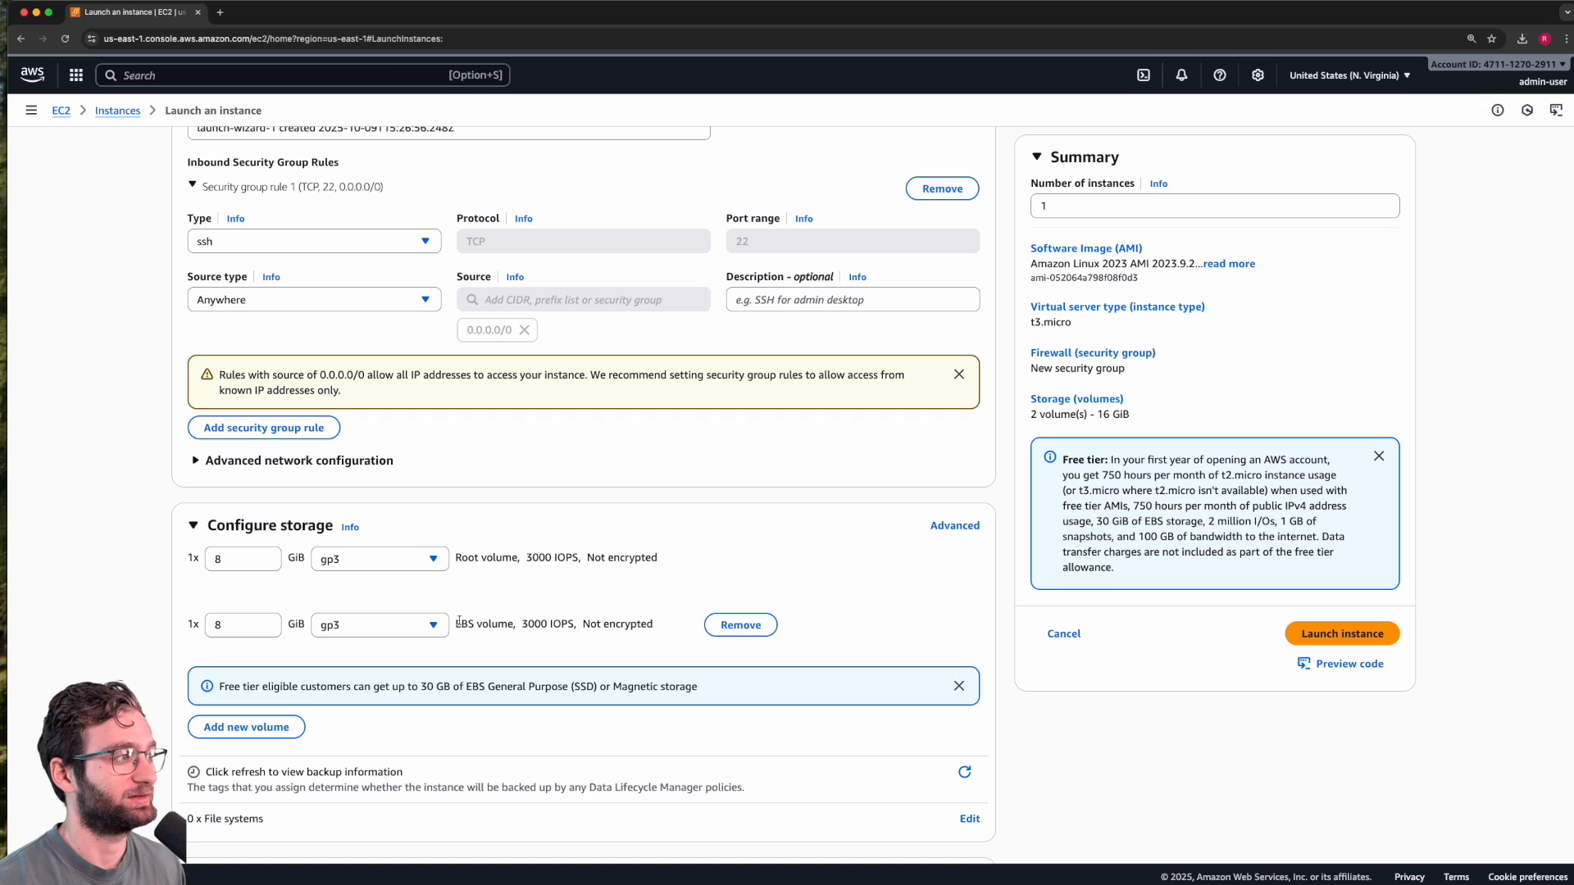
Step: Examine the added EBS volume and recheck the instance's image, type, key pair and network settings before launch
left_click_drag(654, 624, 187, 624)
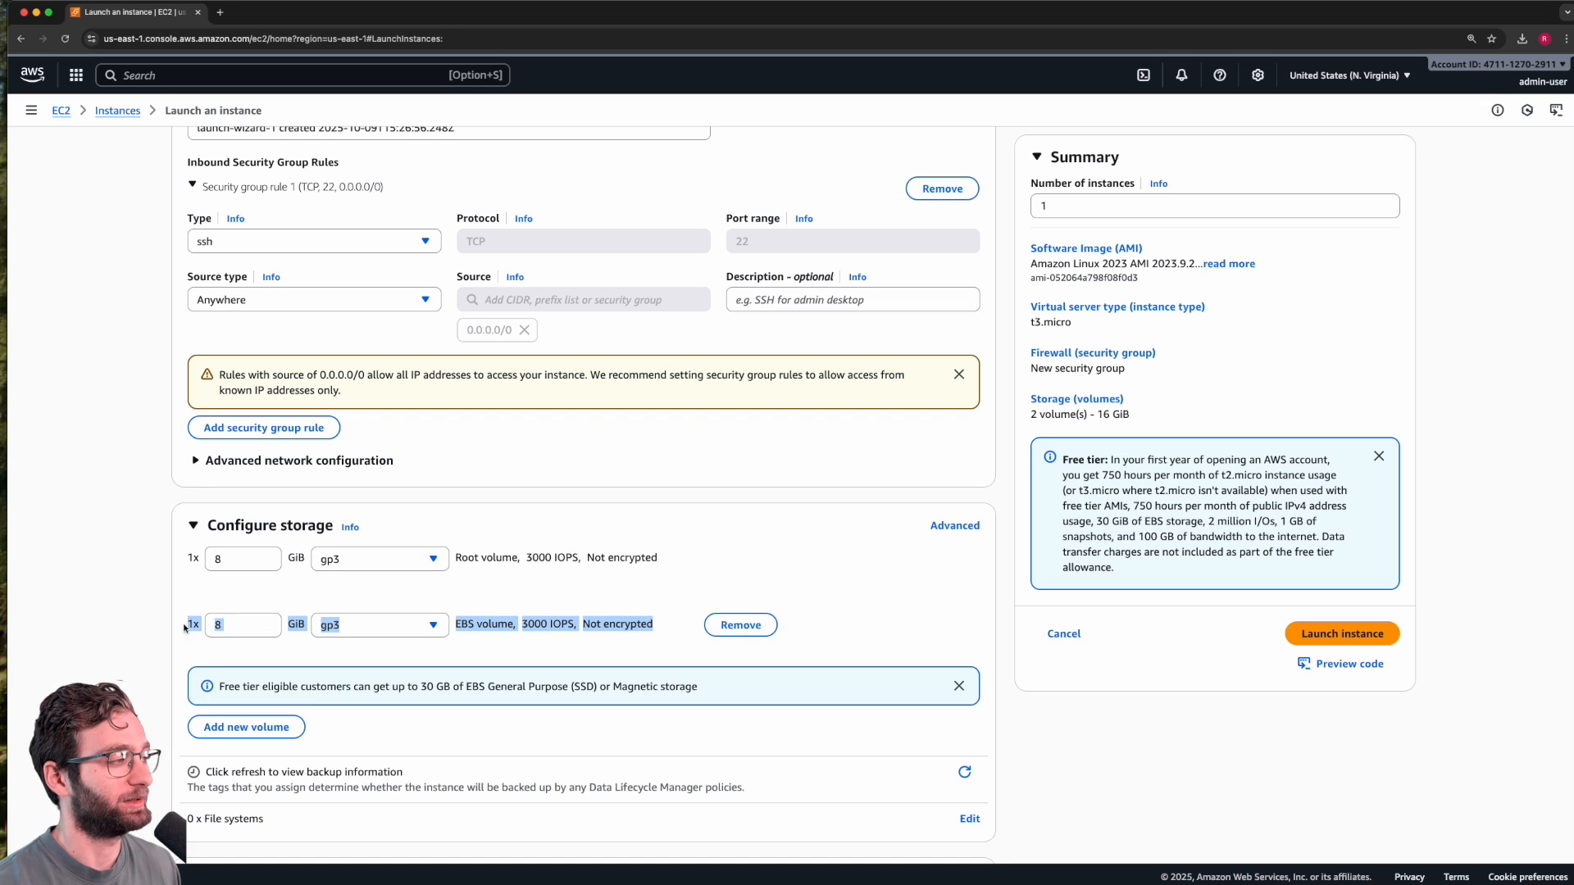
left_click(148, 632)
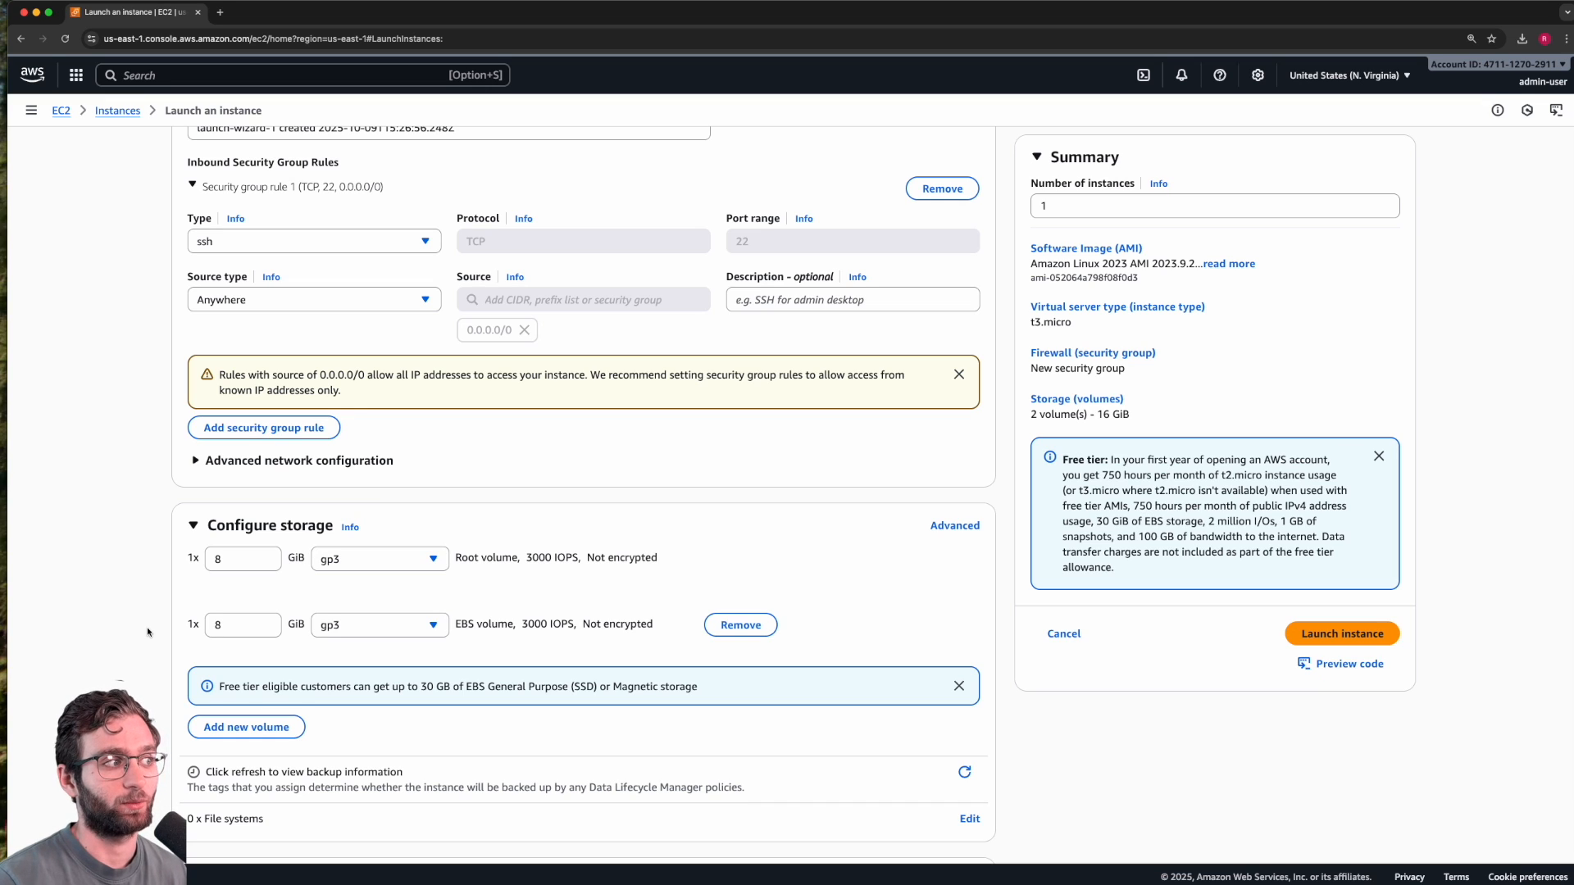
mouse_move(149, 632)
left_mouse_down()
mouse_move(656, 627)
mouse_move(704, 688)
mouse_move(131, 631)
left_mouse_up()
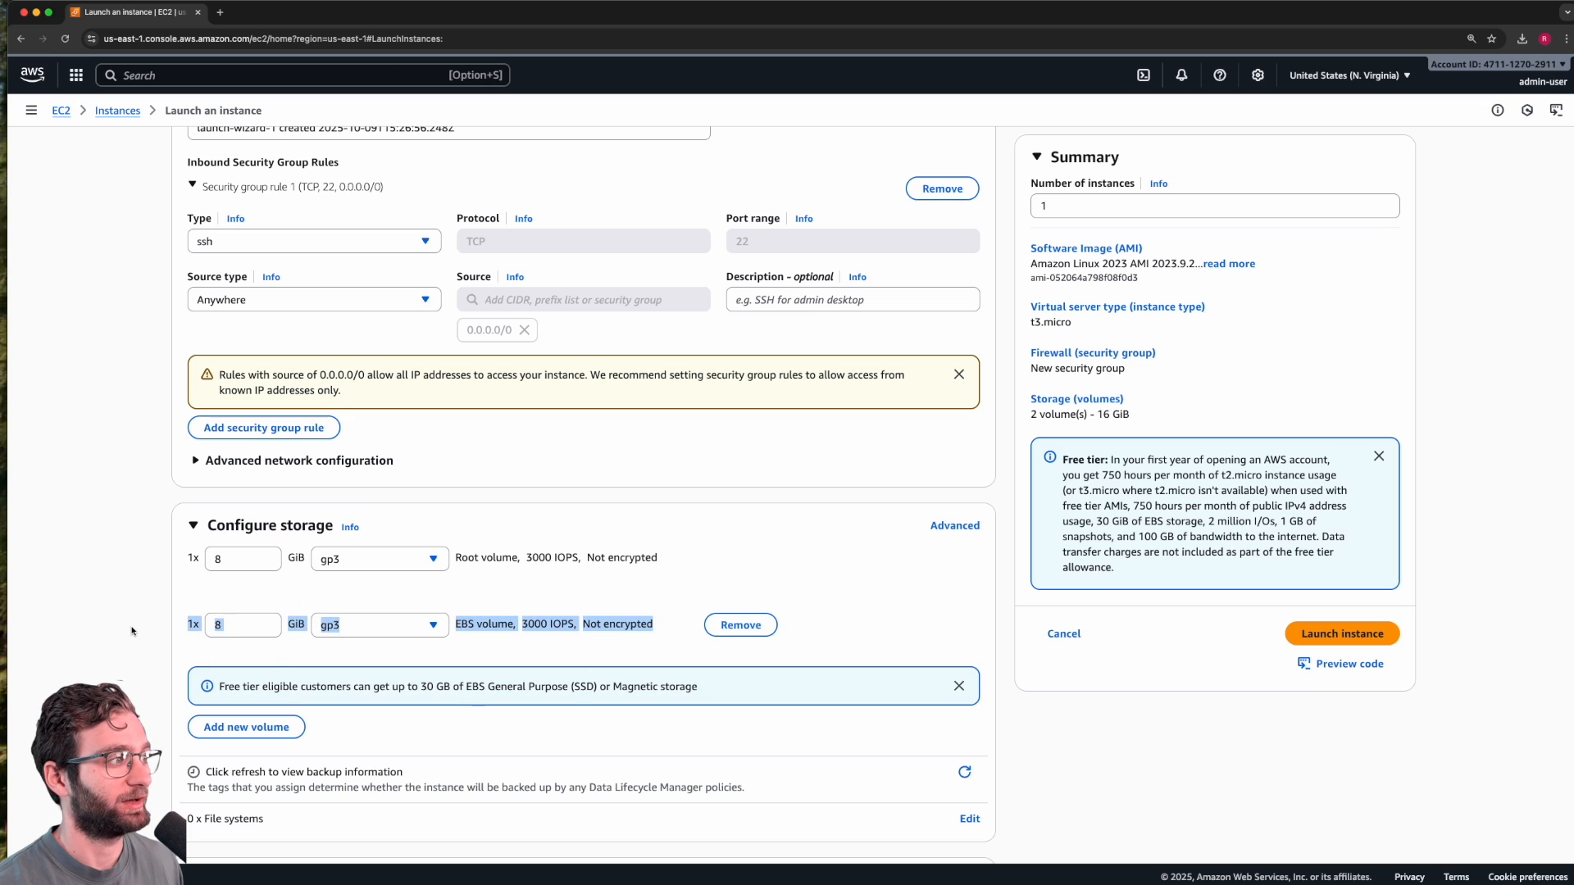
left_click(131, 631)
scroll(130, 599, "down", 1)
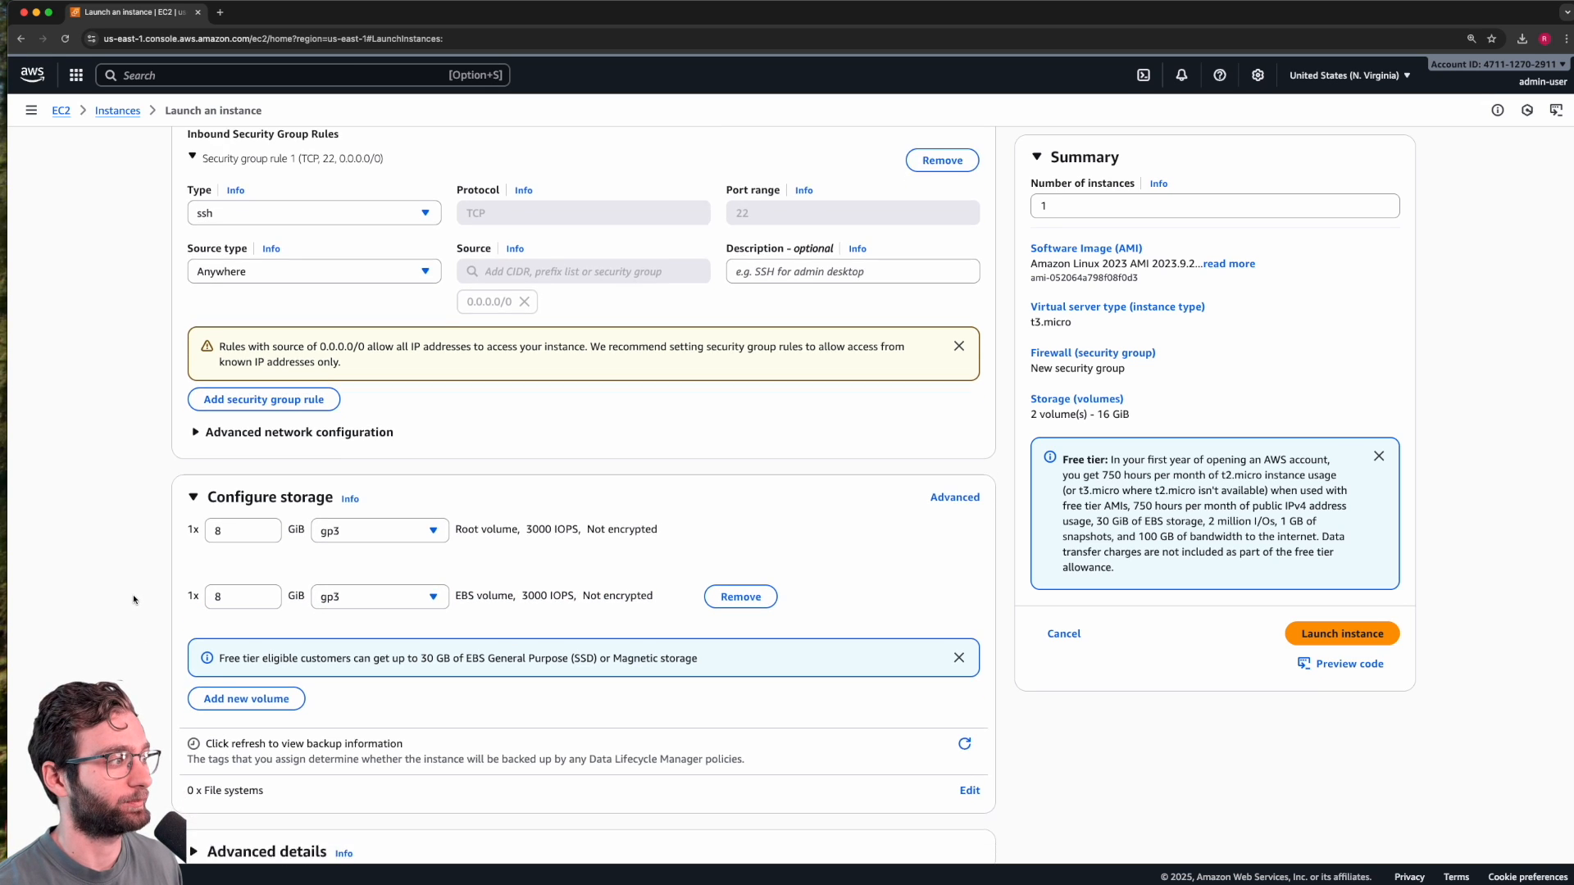
scroll(131, 586, "up", 10)
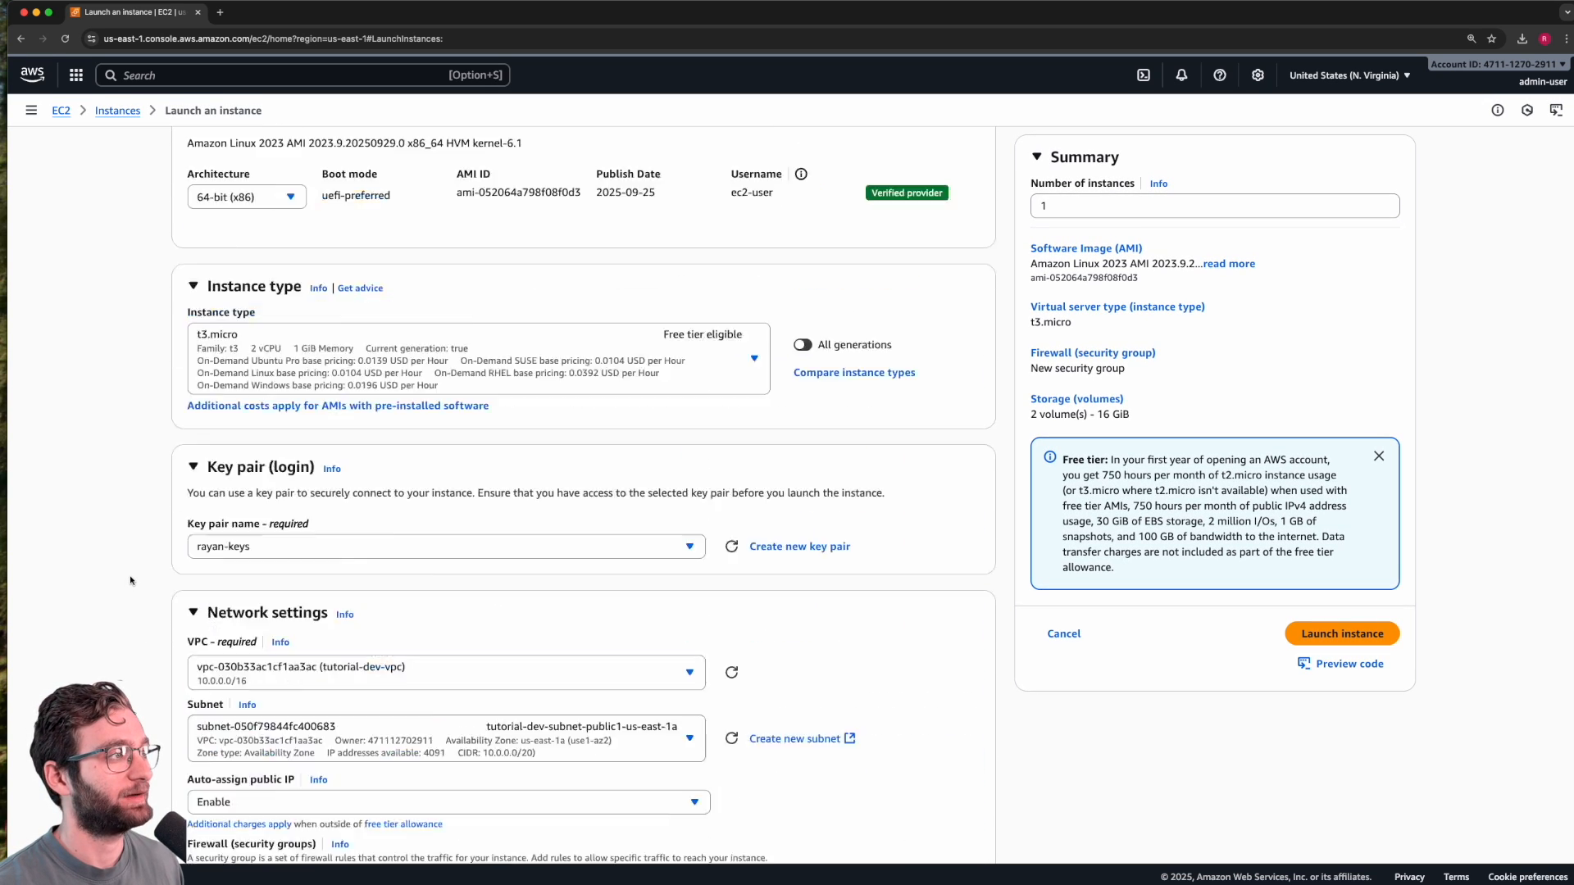
scroll(129, 581, "up", 8)
scroll(414, 305, "down", 5)
scroll(414, 305, "down", 7)
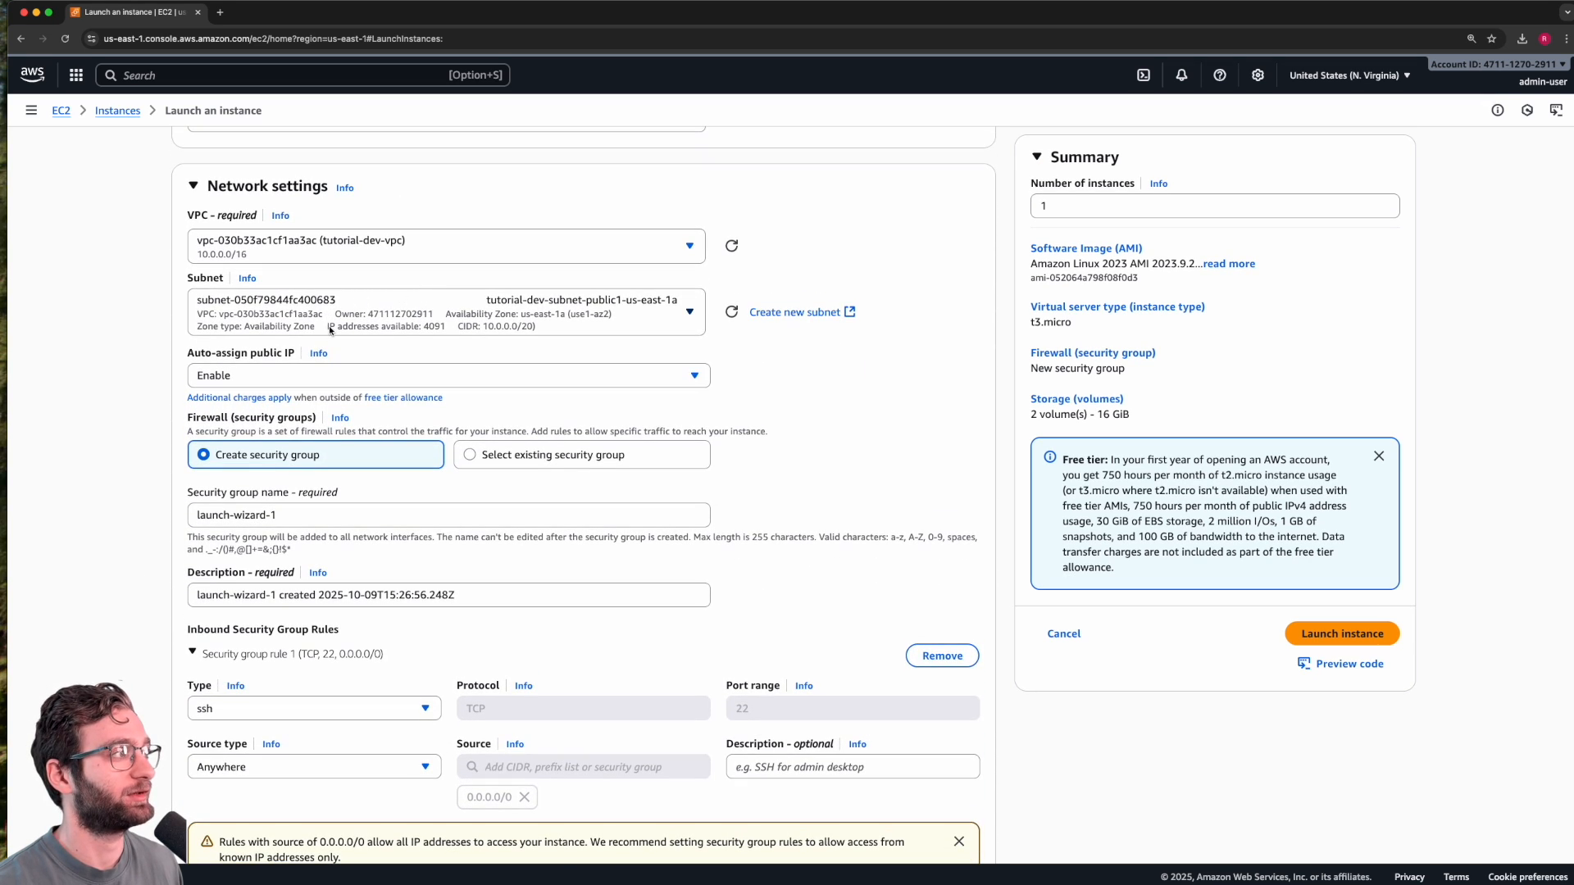
Step: Launch the instance and open the web-server instance's summary, highlighting its public IPv4 address
left_click(1379, 633)
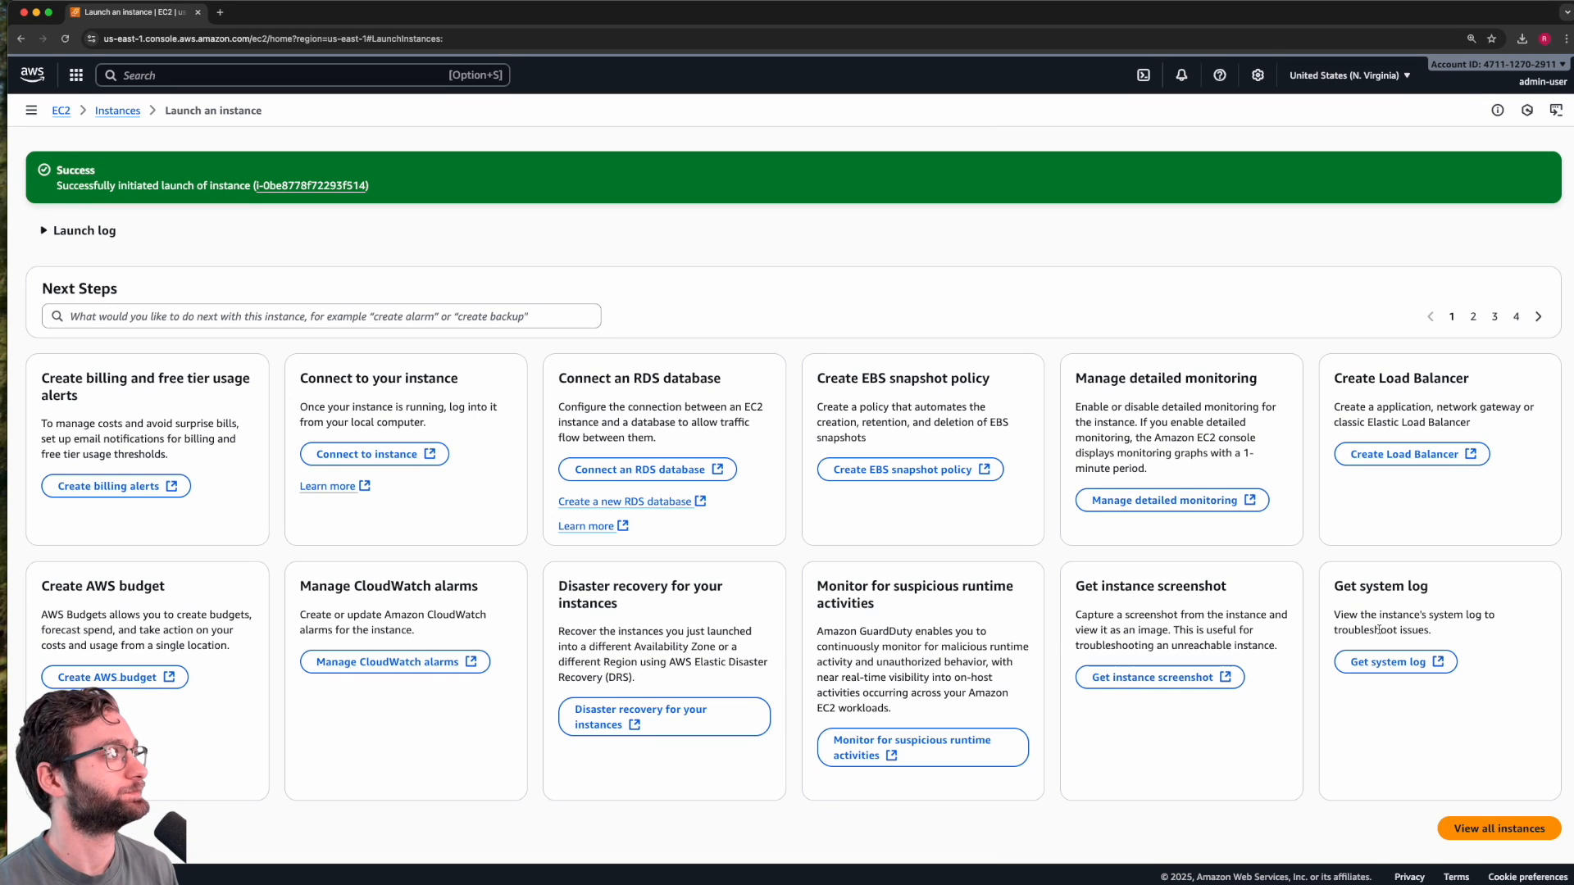
left_click(117, 111)
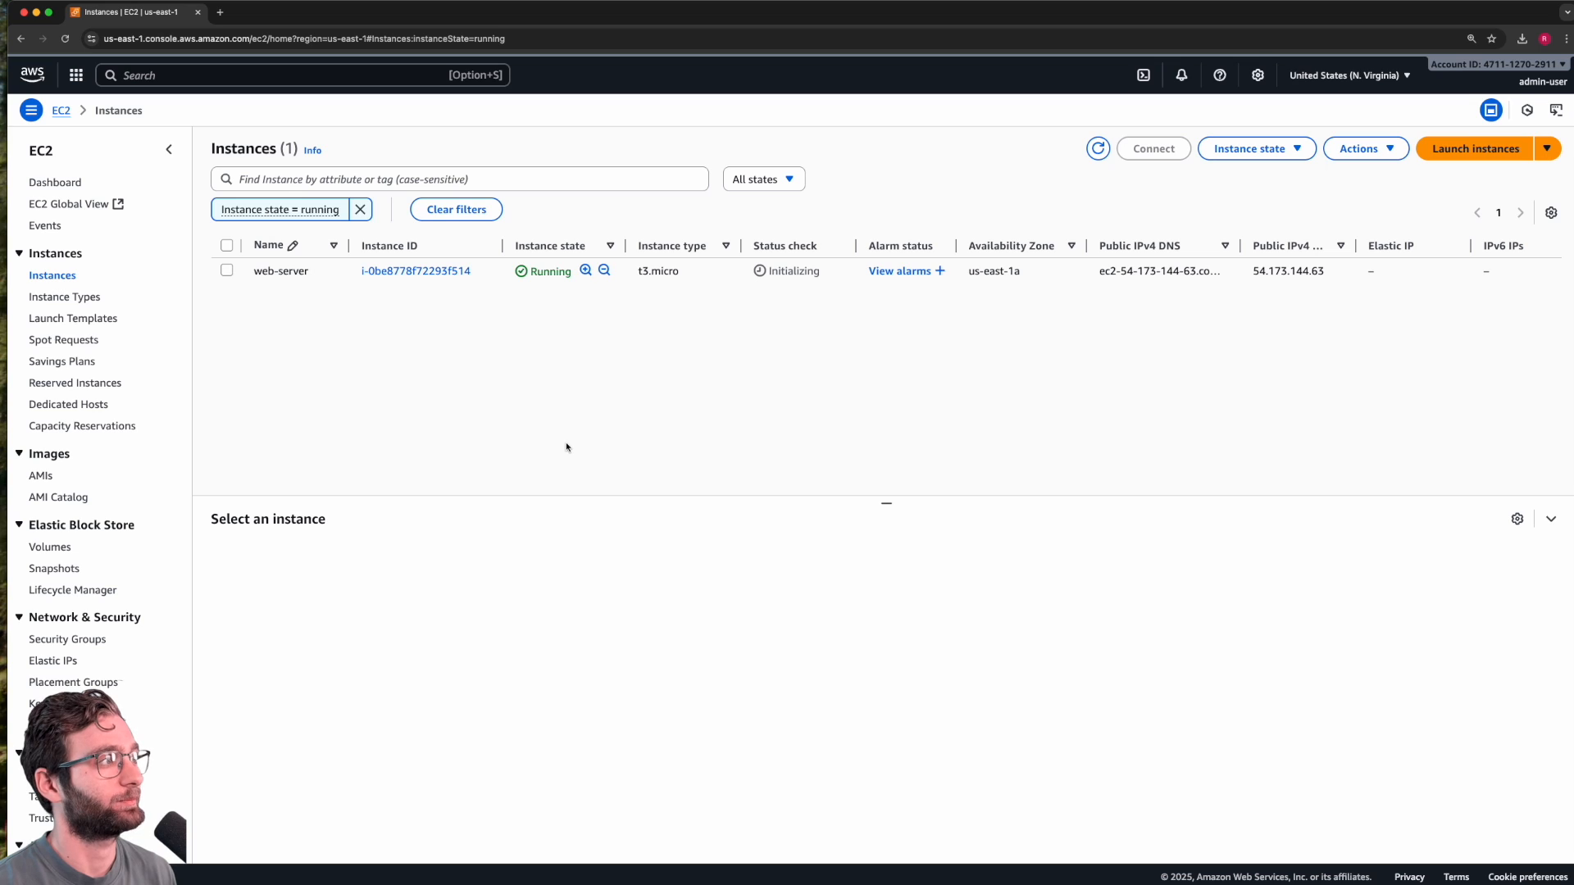
left_click(410, 271)
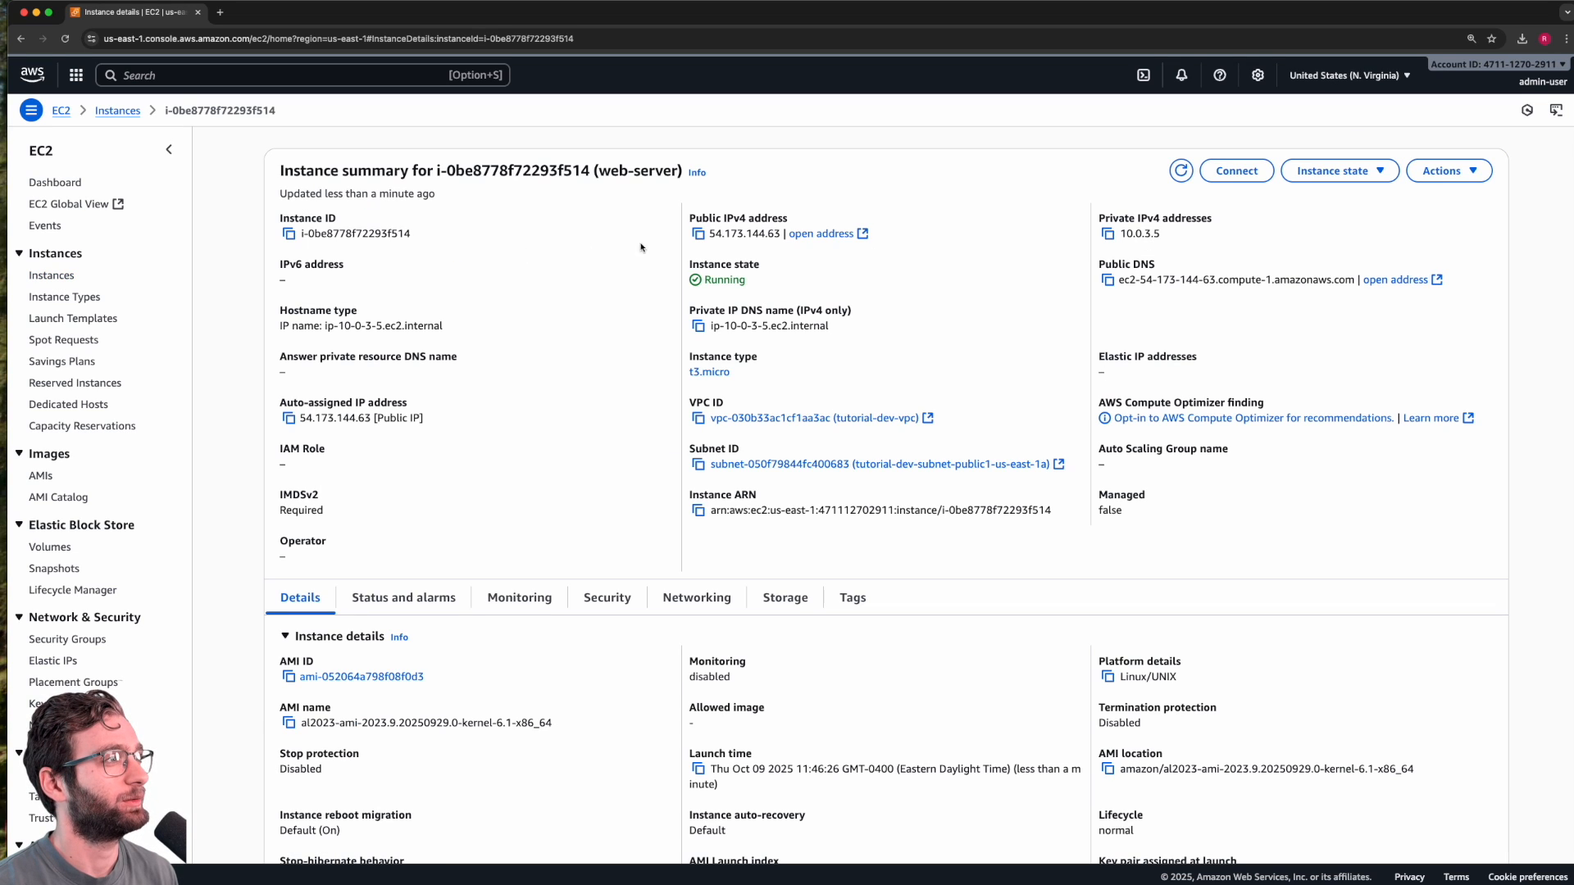
double_click(750, 234)
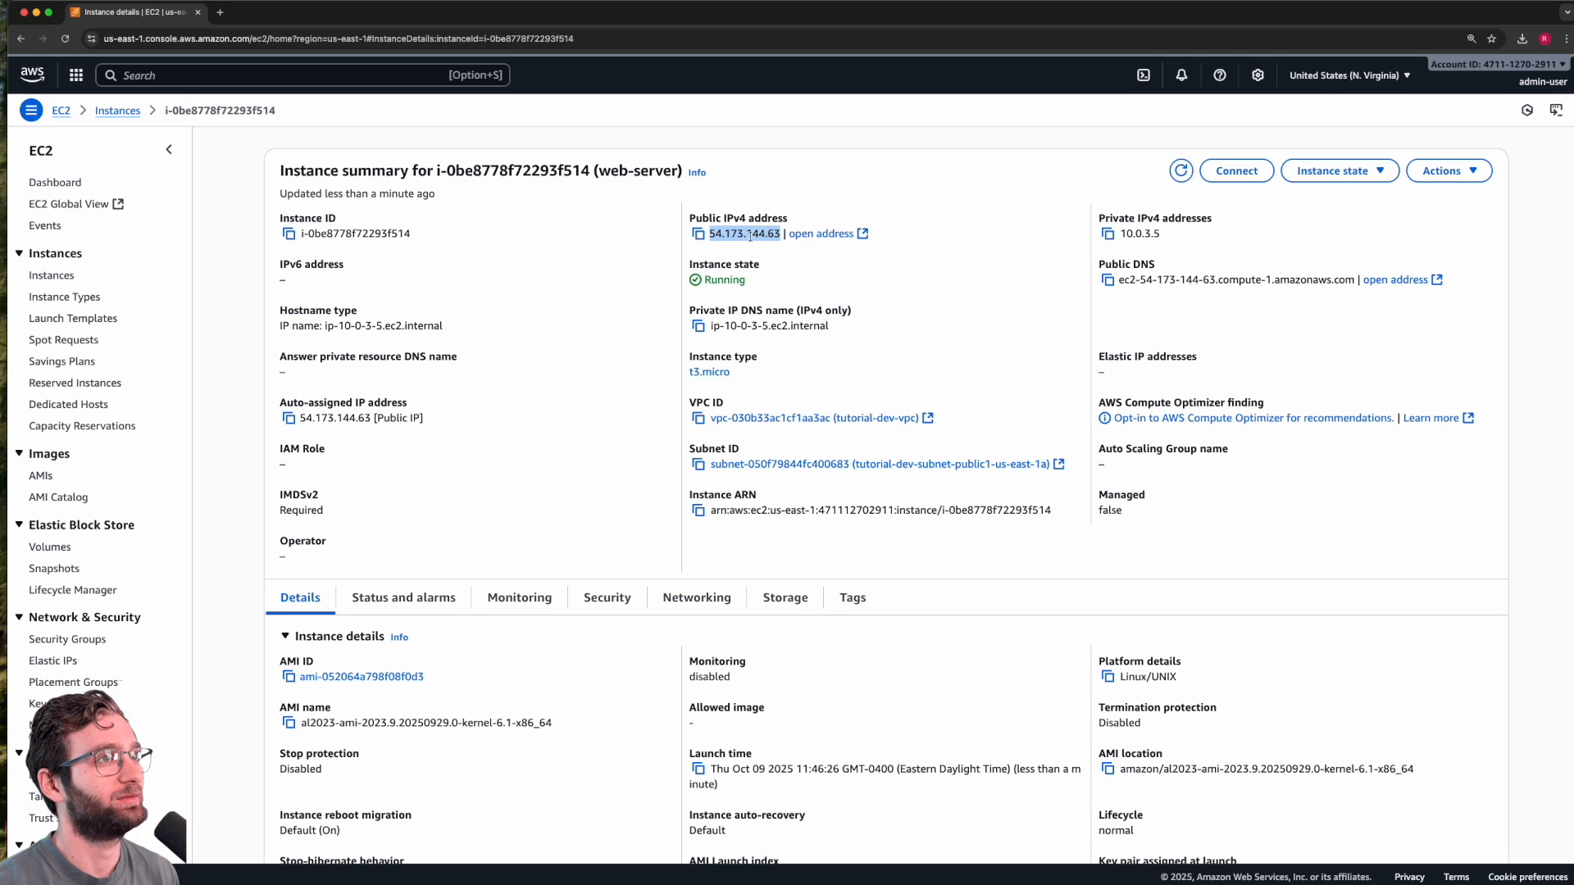
Step: Check the browser's recent downloads for the key file, and bring up the Terminal with its screen cleared and its window fully in view
left_click(1522, 39)
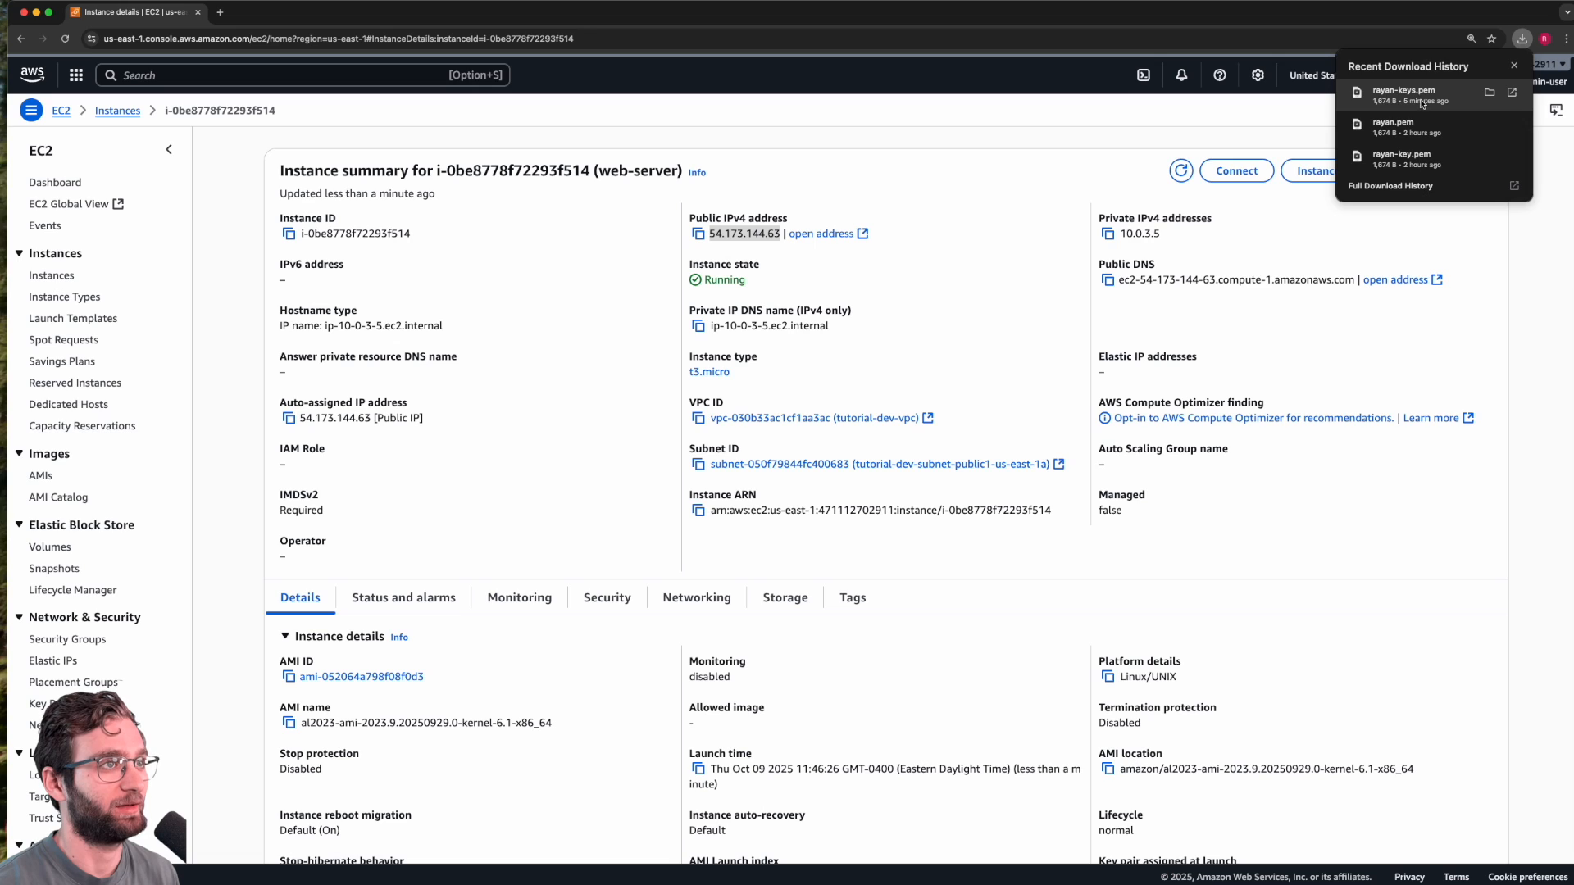
key("super+Tab")
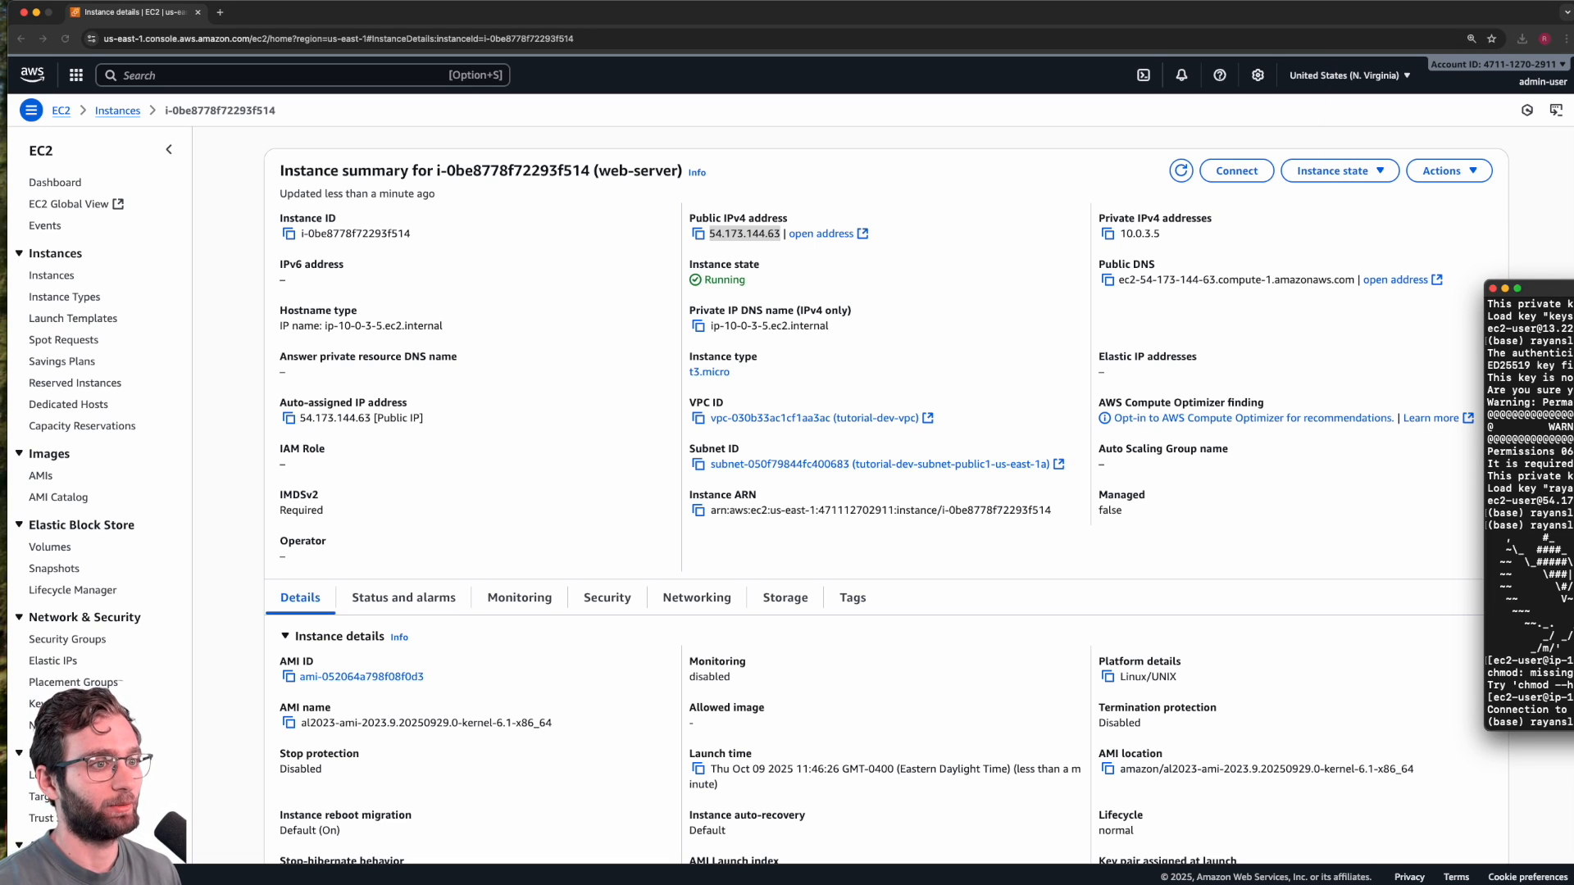
key("super+k")
left_click_drag(1569, 289, 327, 255)
left_click(1517, 39)
left_click(1521, 40)
left_click(1521, 39)
key("super+Tab")
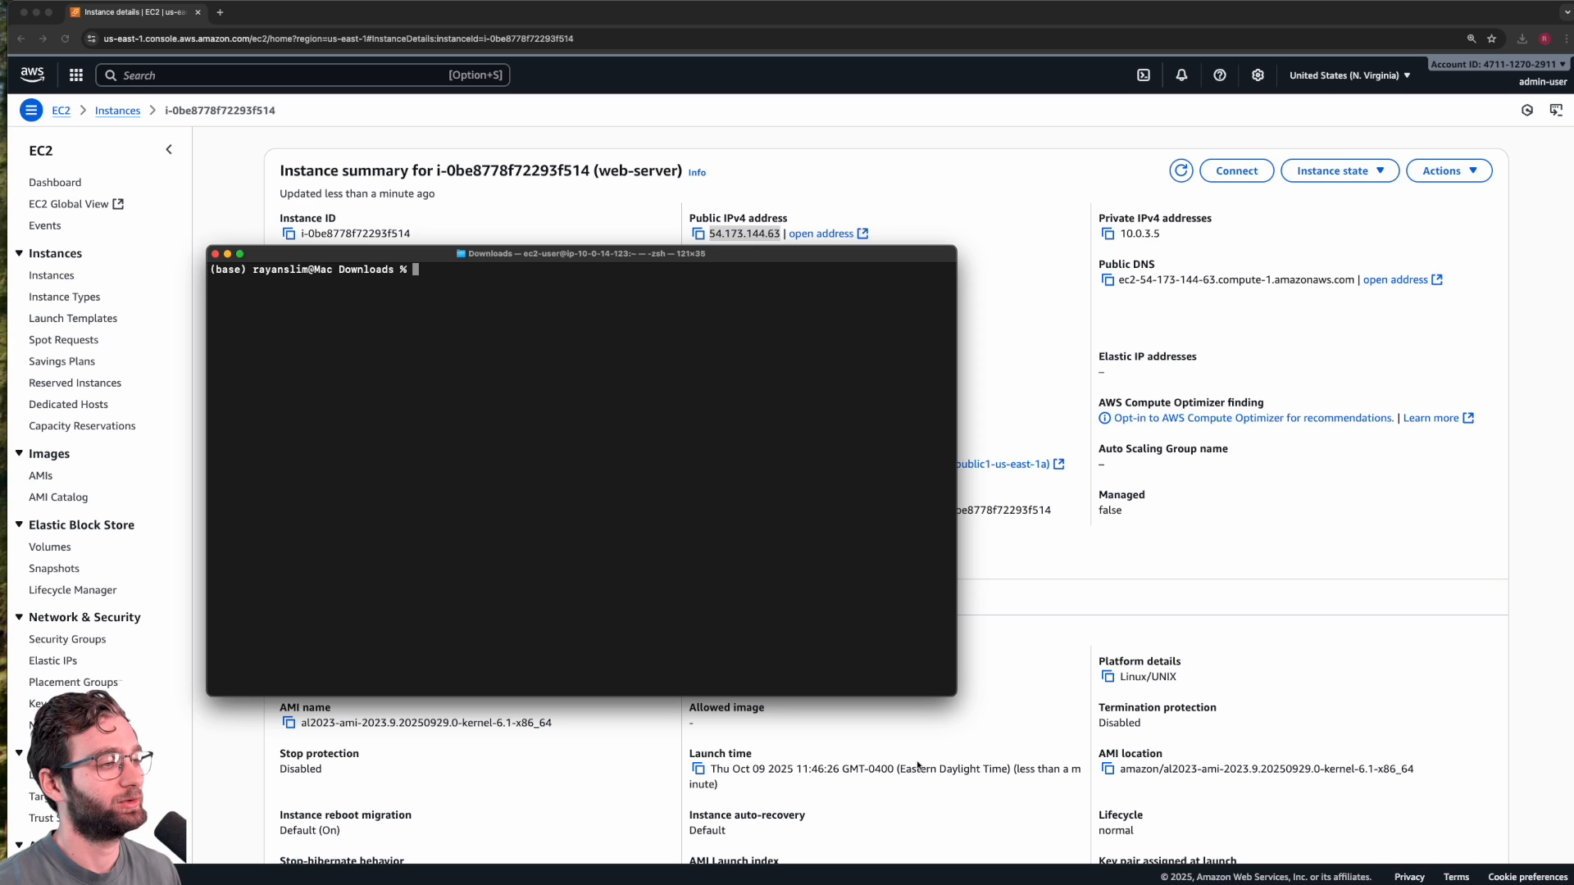
Step: Enlarge the terminal's text and check the name of the latest key file in the browser's recent downloads
key("super+equal")
key("super+equal")
key("super+equal")
key("super+equal")
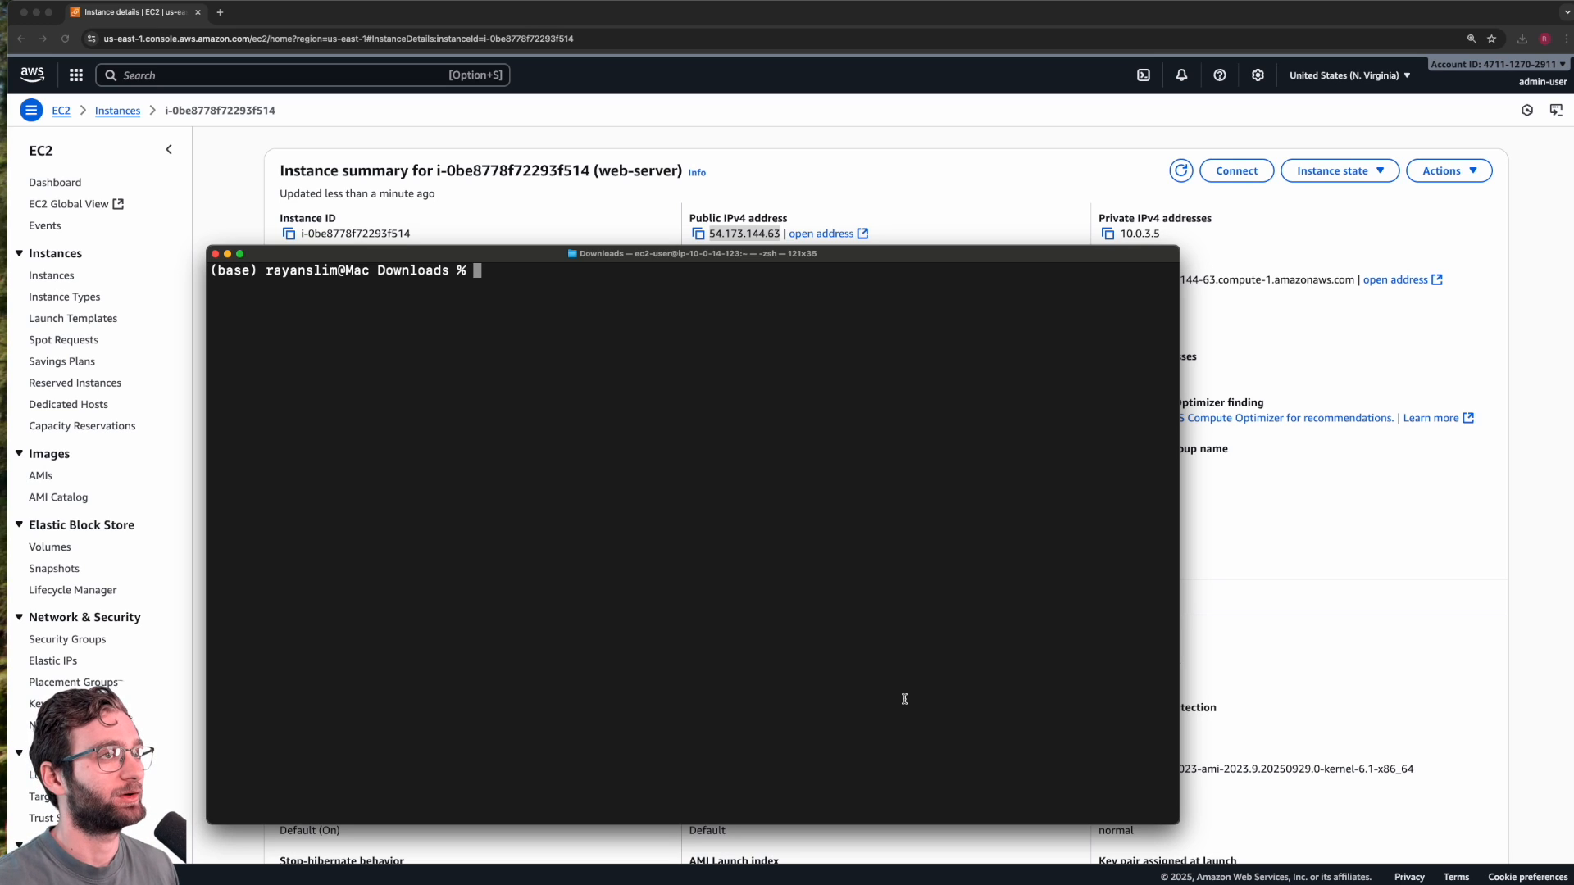
left_click(1522, 39)
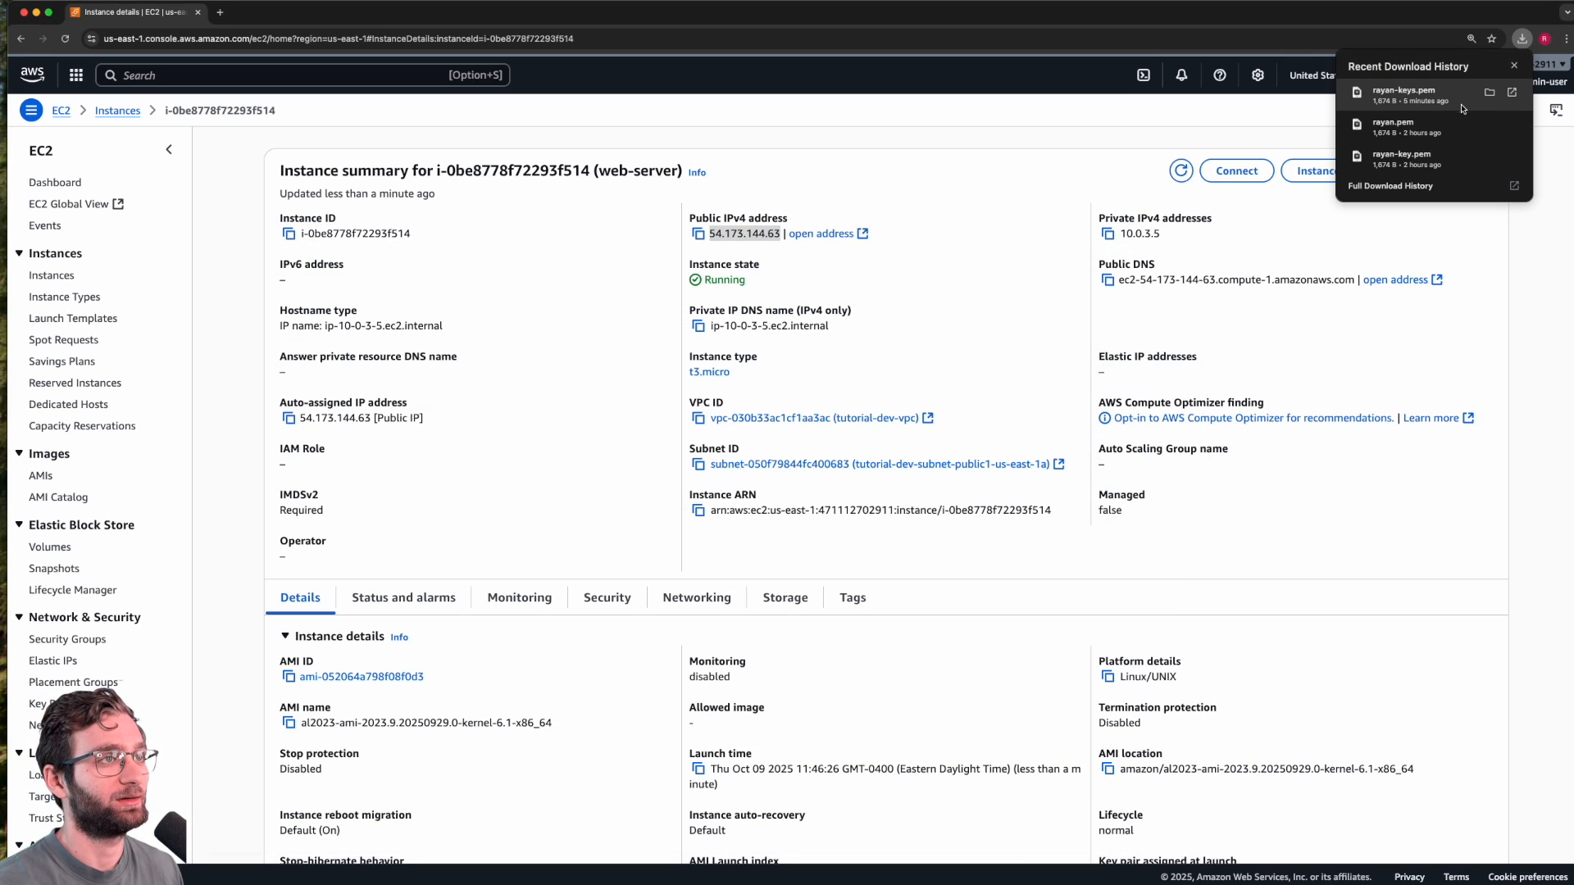
key("super+Tab")
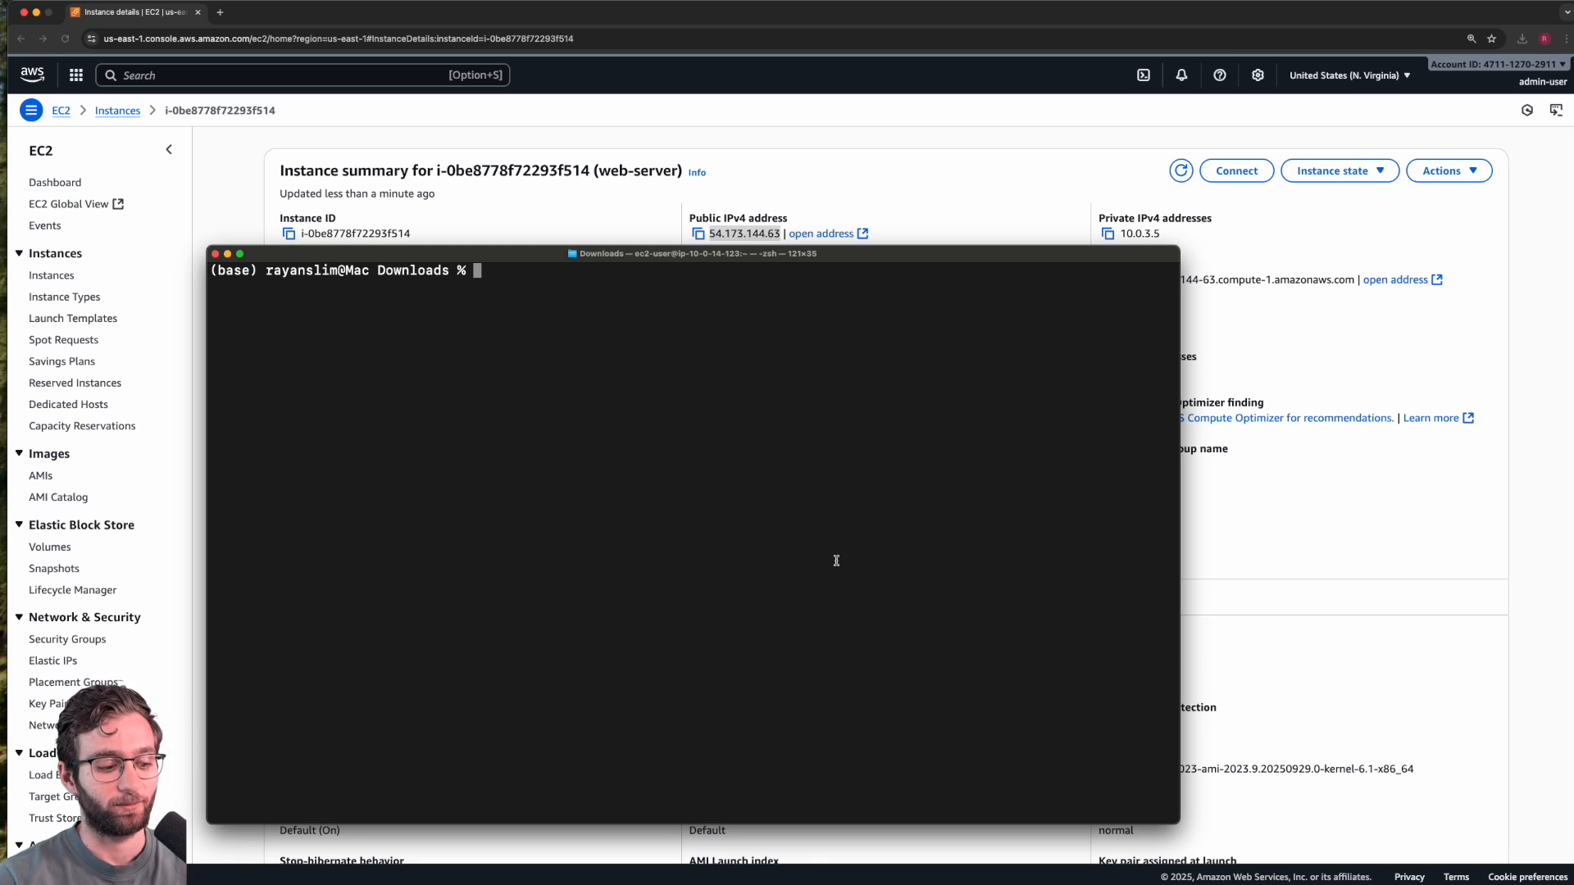
Step: Begin a chmod 400 command and enlarge the terminal window and its text to nearly fill the screen
type("chmod")
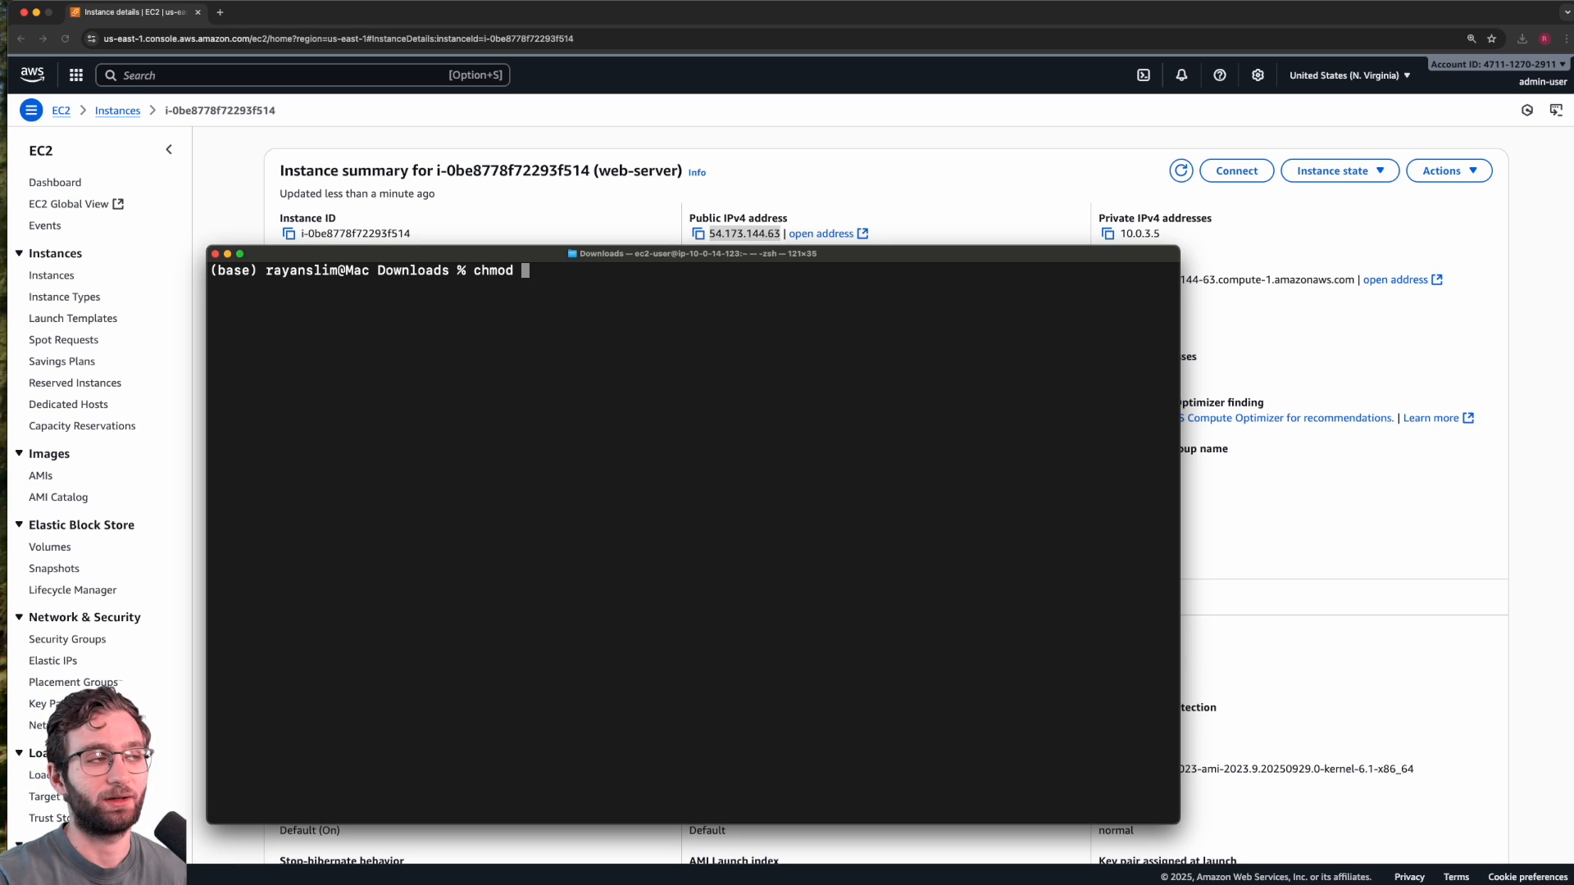
type("400")
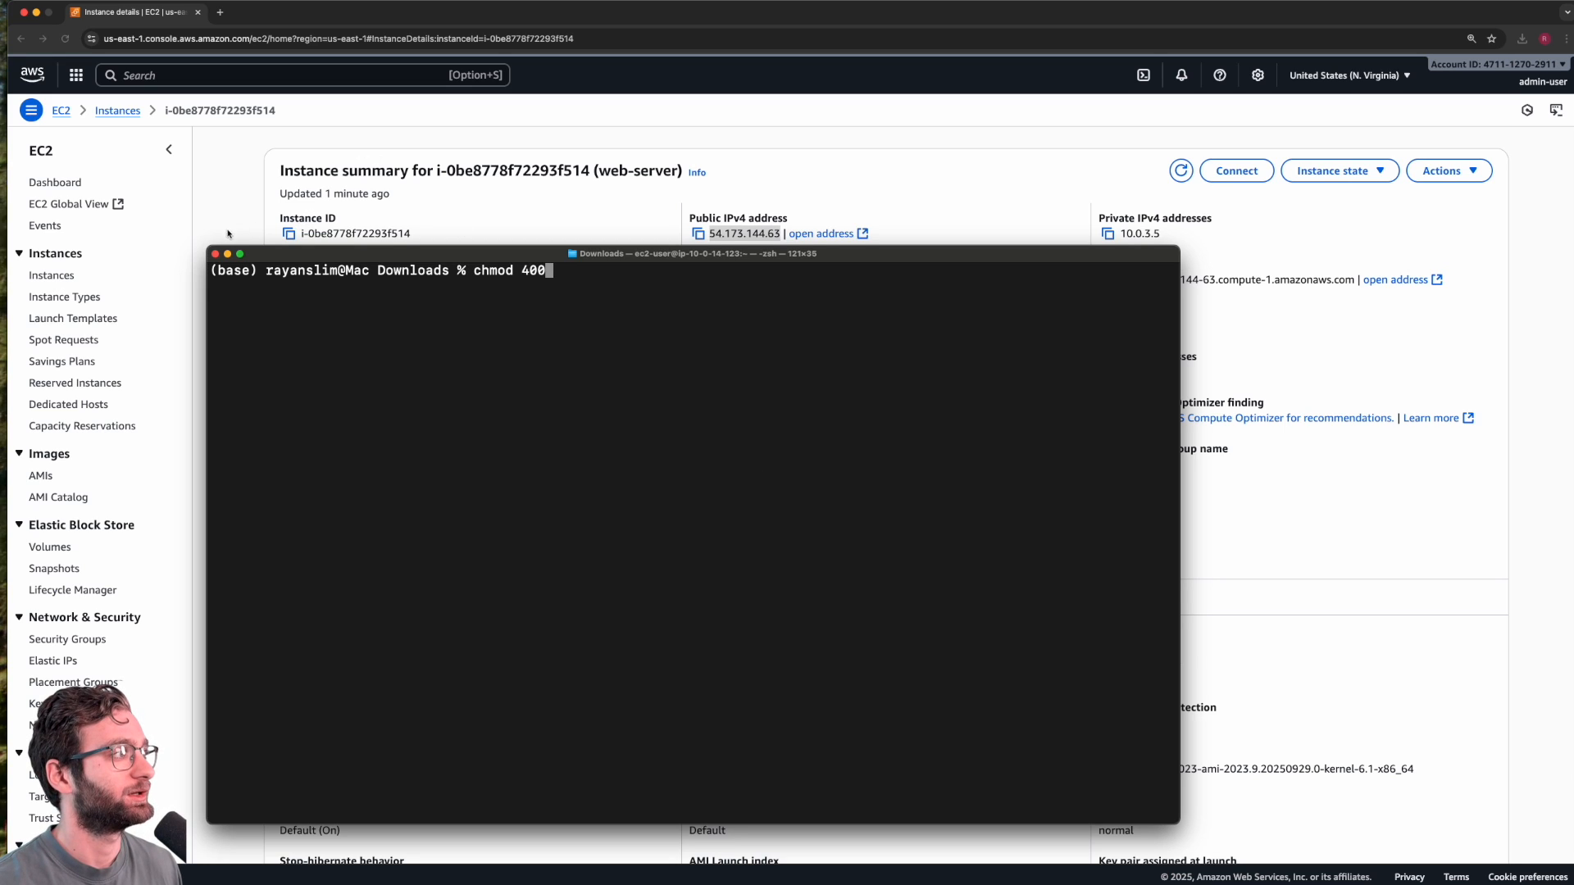
left_click_drag(211, 250, 3, 8)
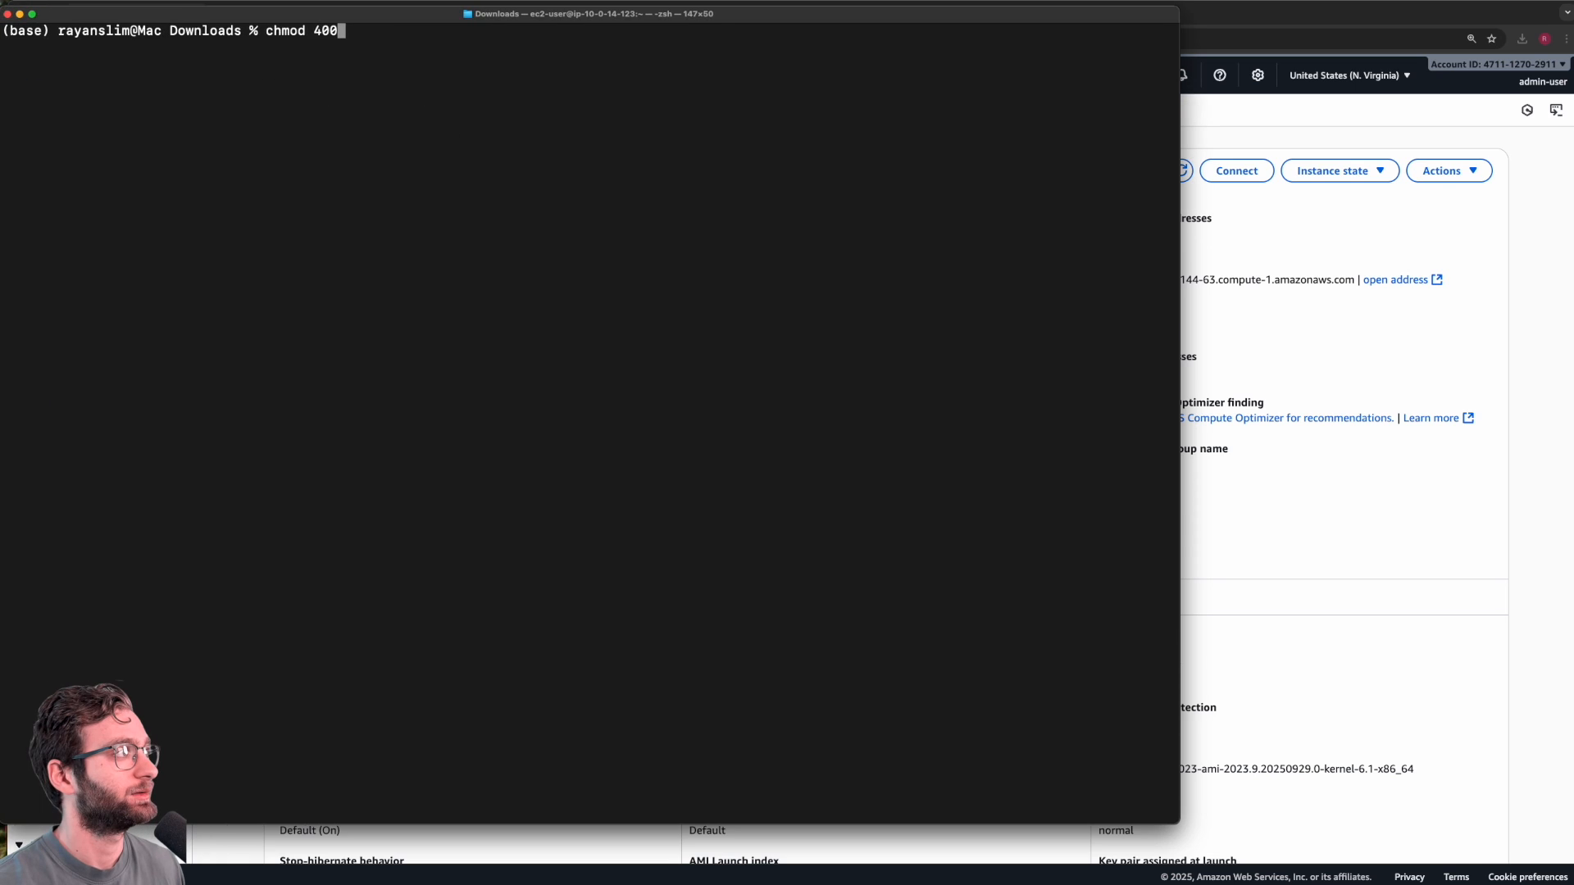
left_click_drag(1179, 824, 1514, 840)
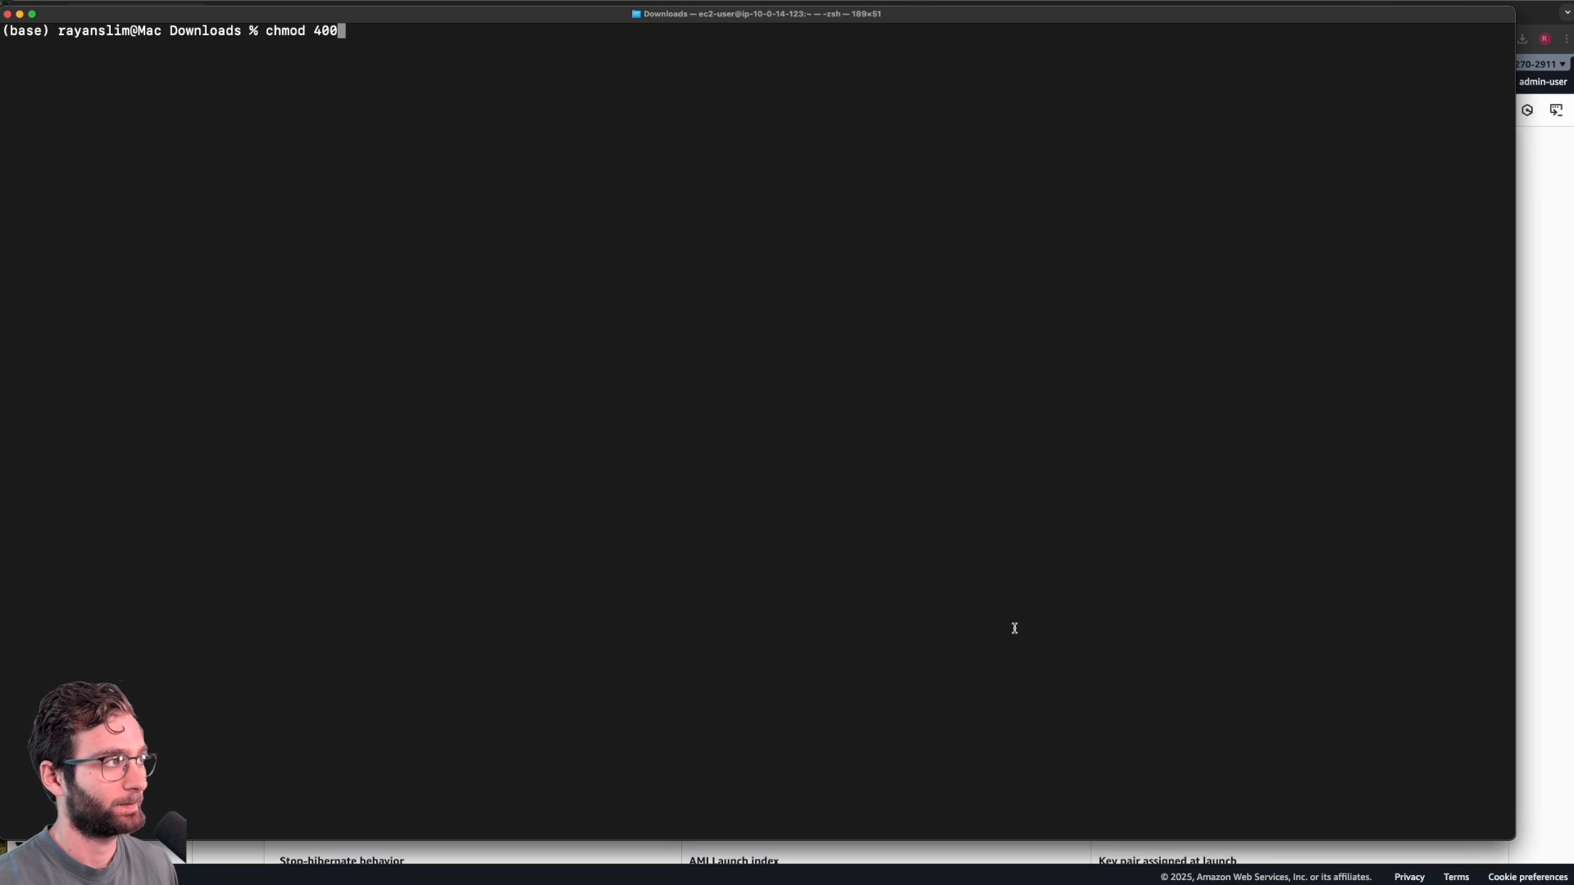
key("super+equal")
key("super+equal")
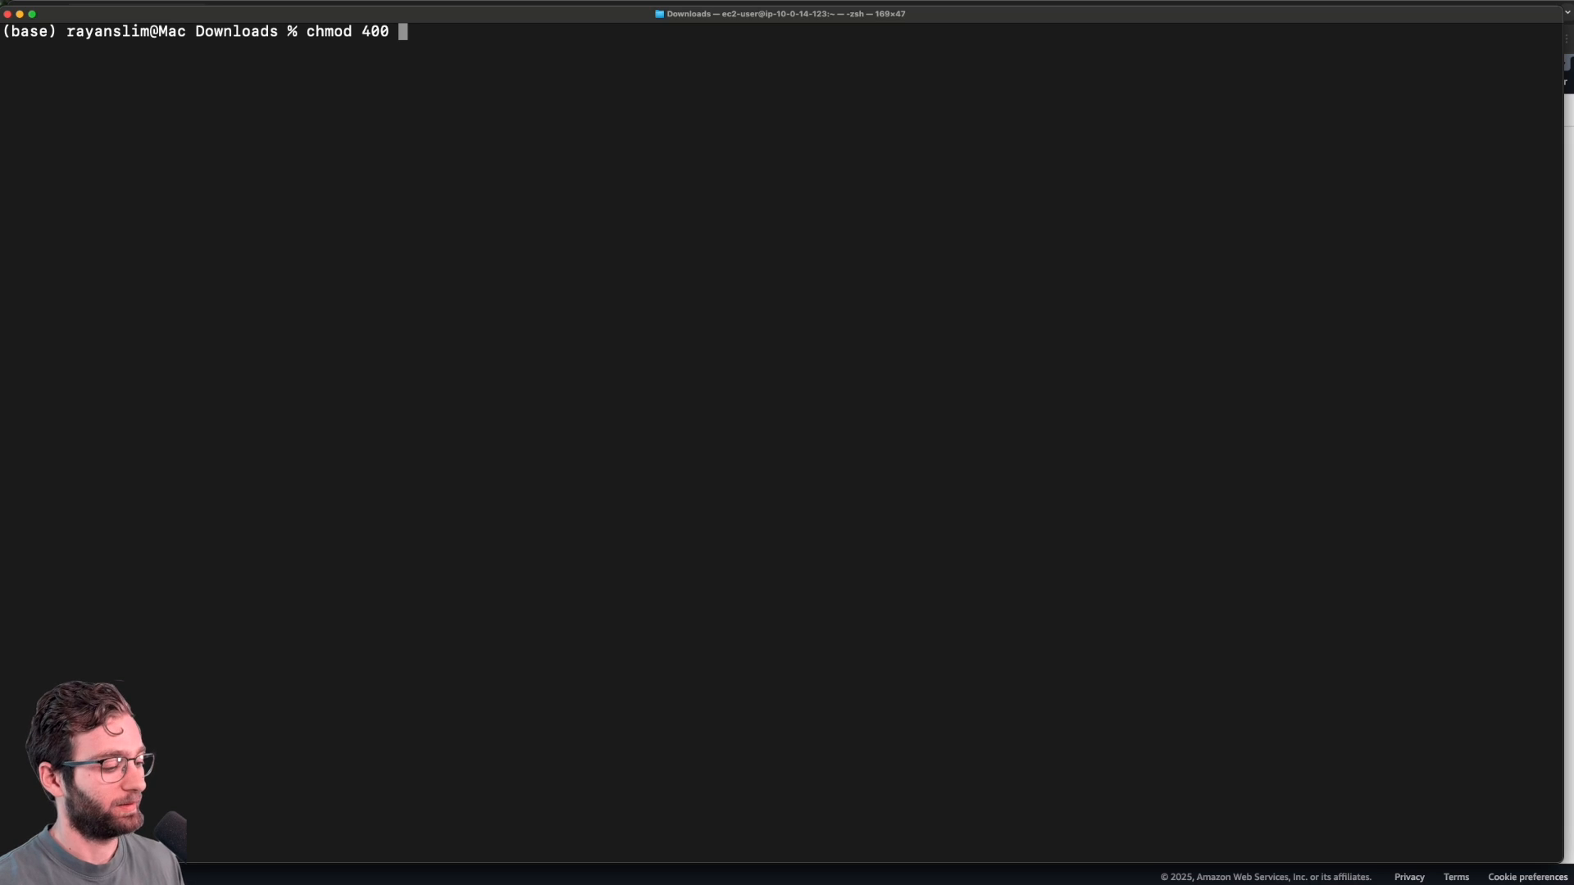
Step: Complete the chmod 400 command with rayan-keys.pem as its target and run it
type("rayan")
key("Tab")
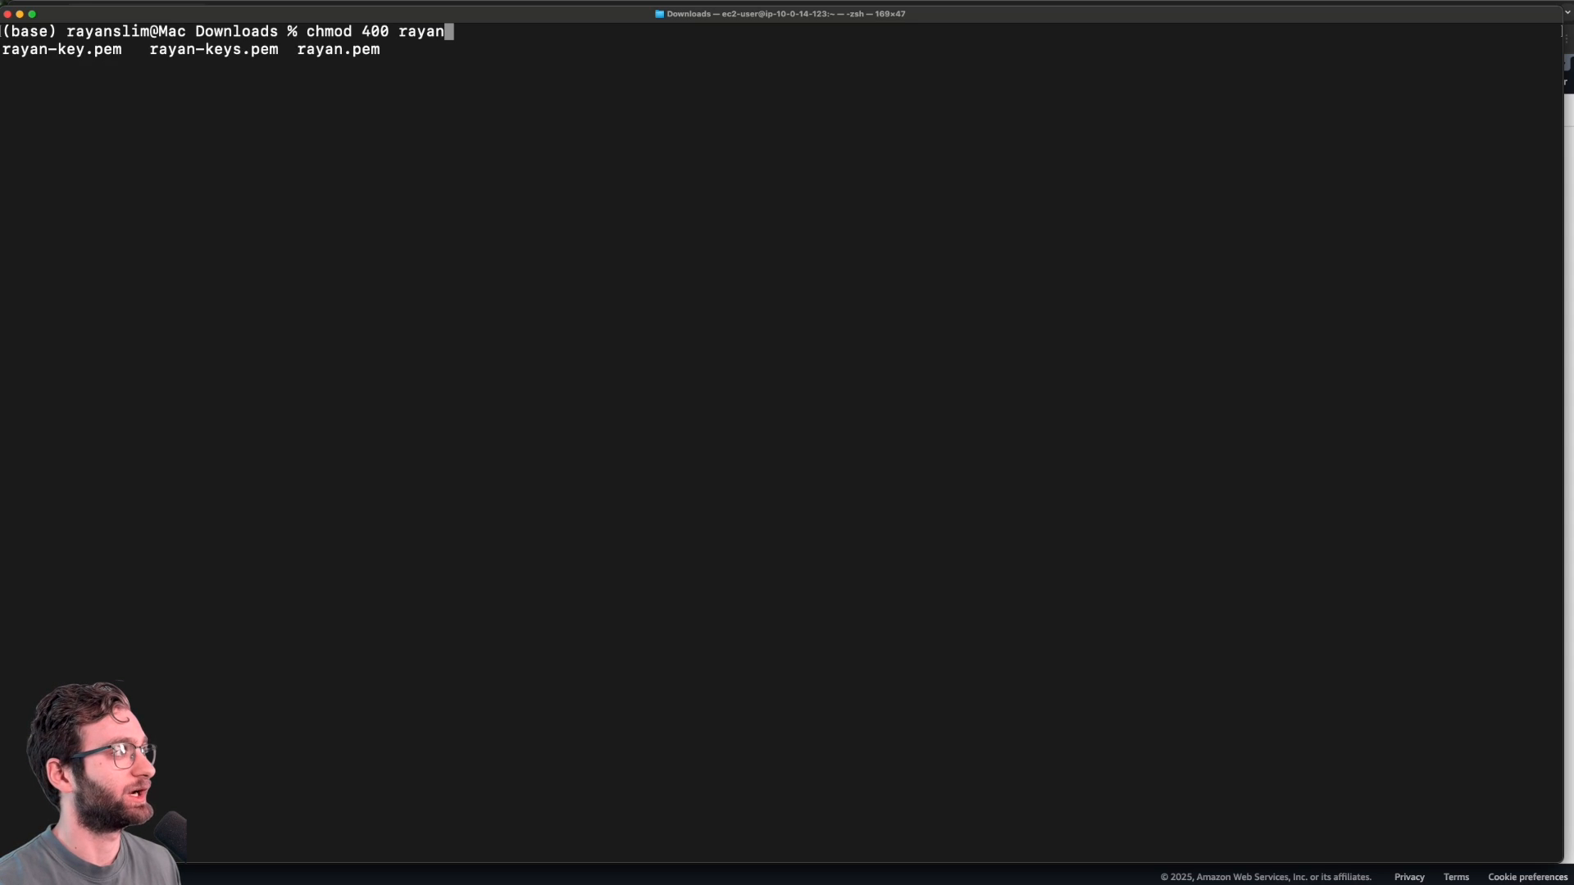
type("-kw")
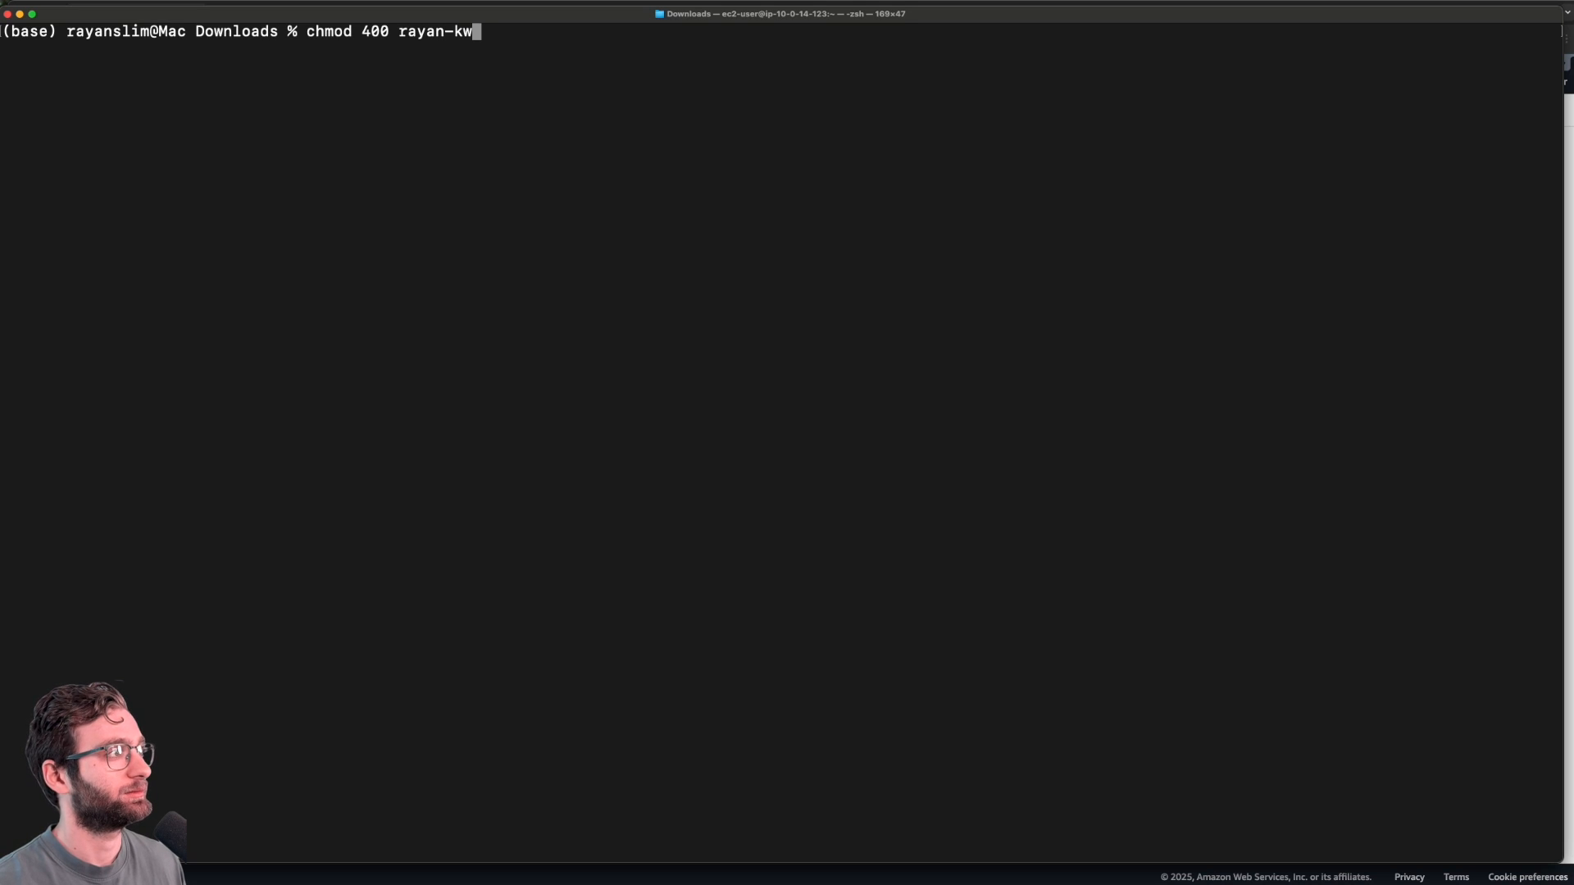
key("BackSpace")
type("eys")
key("Tab")
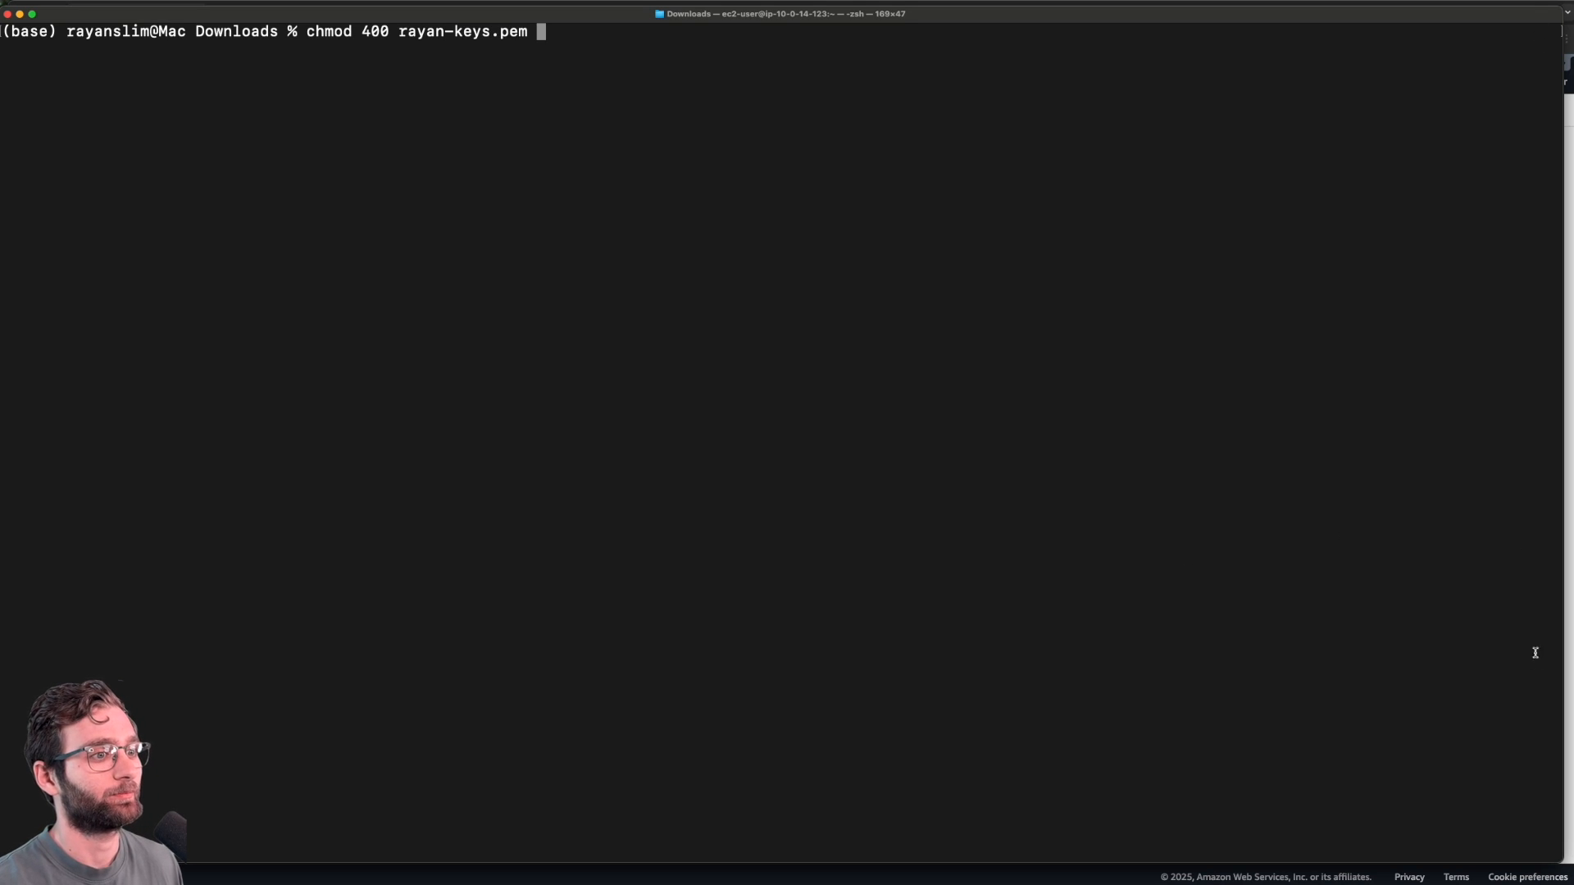
left_click_drag(1560, 860, 1544, 845)
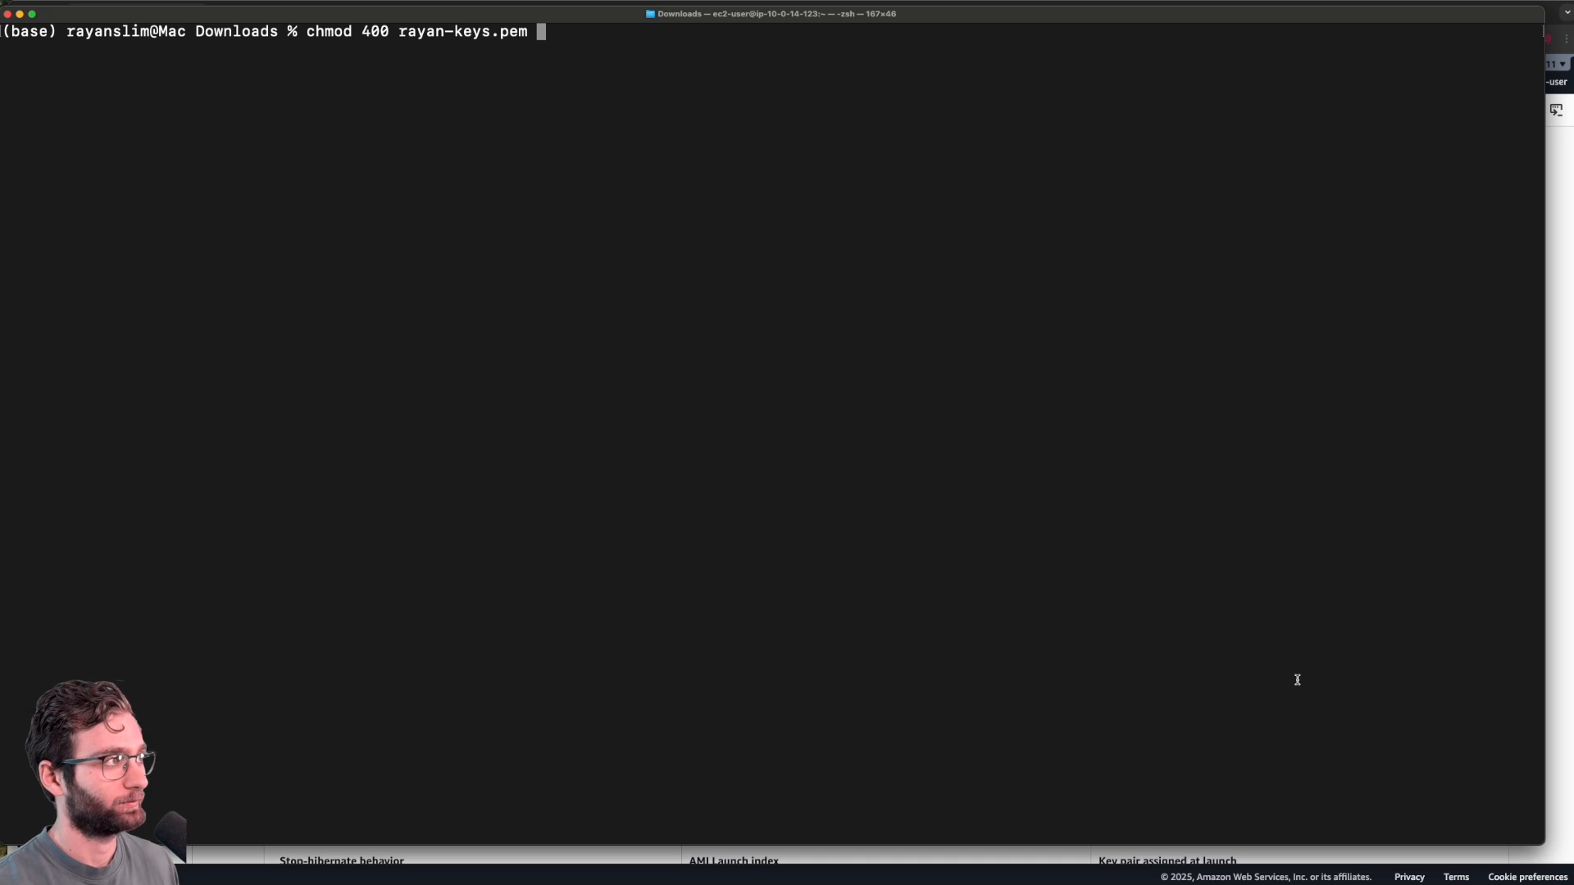
key("Return")
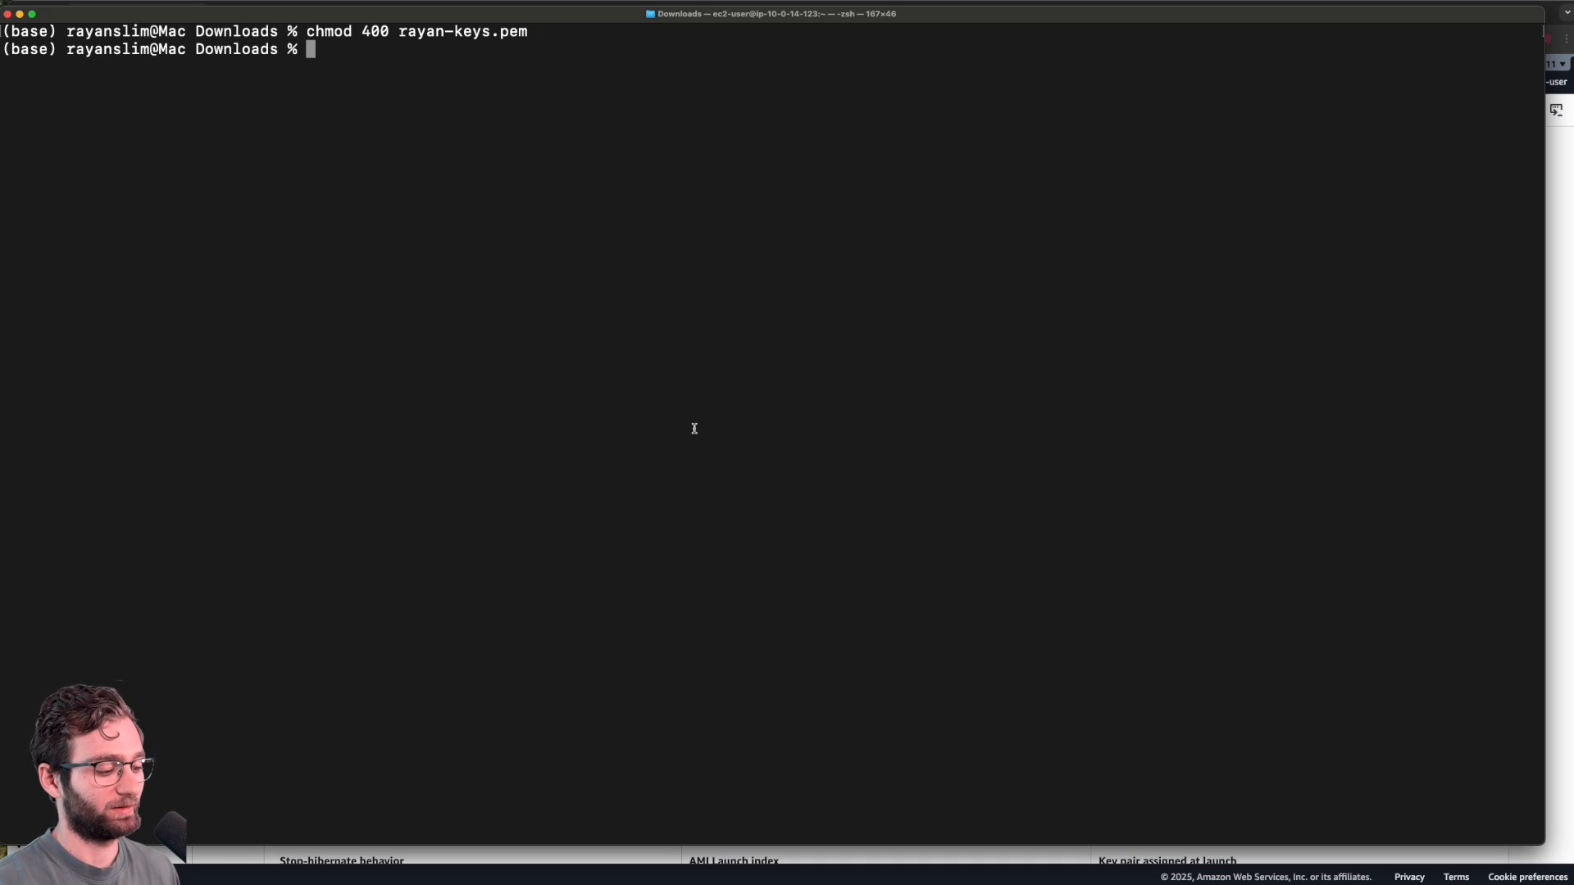
Step: Begin an SSH command that uses rayan-keys.pem as the identity file: ssh -i rayan-keys.pem
type("ssh")
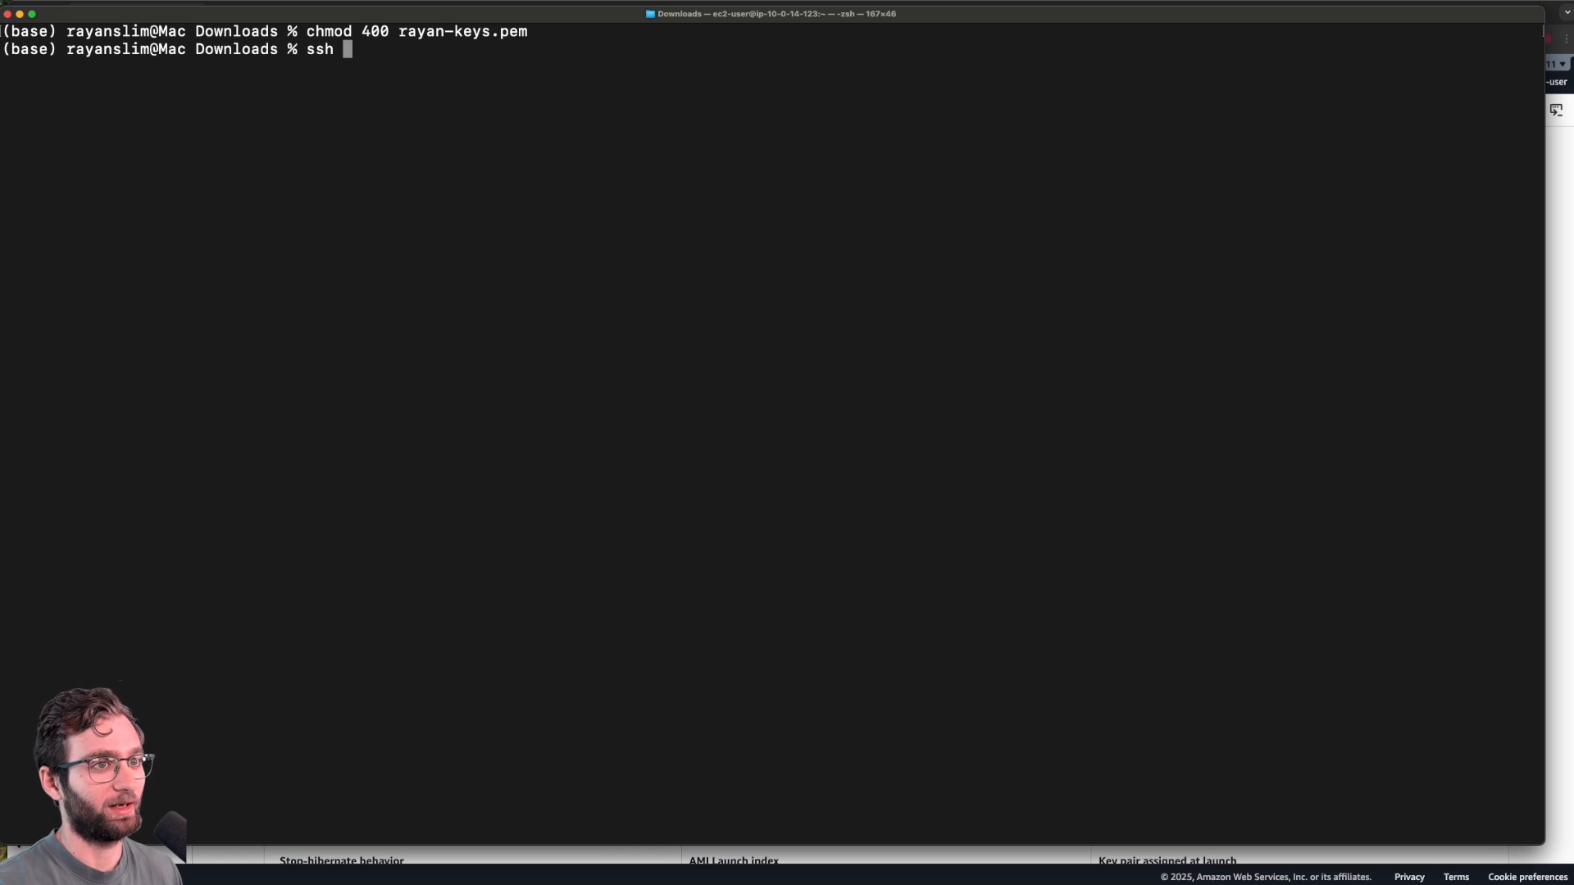
type(" -i")
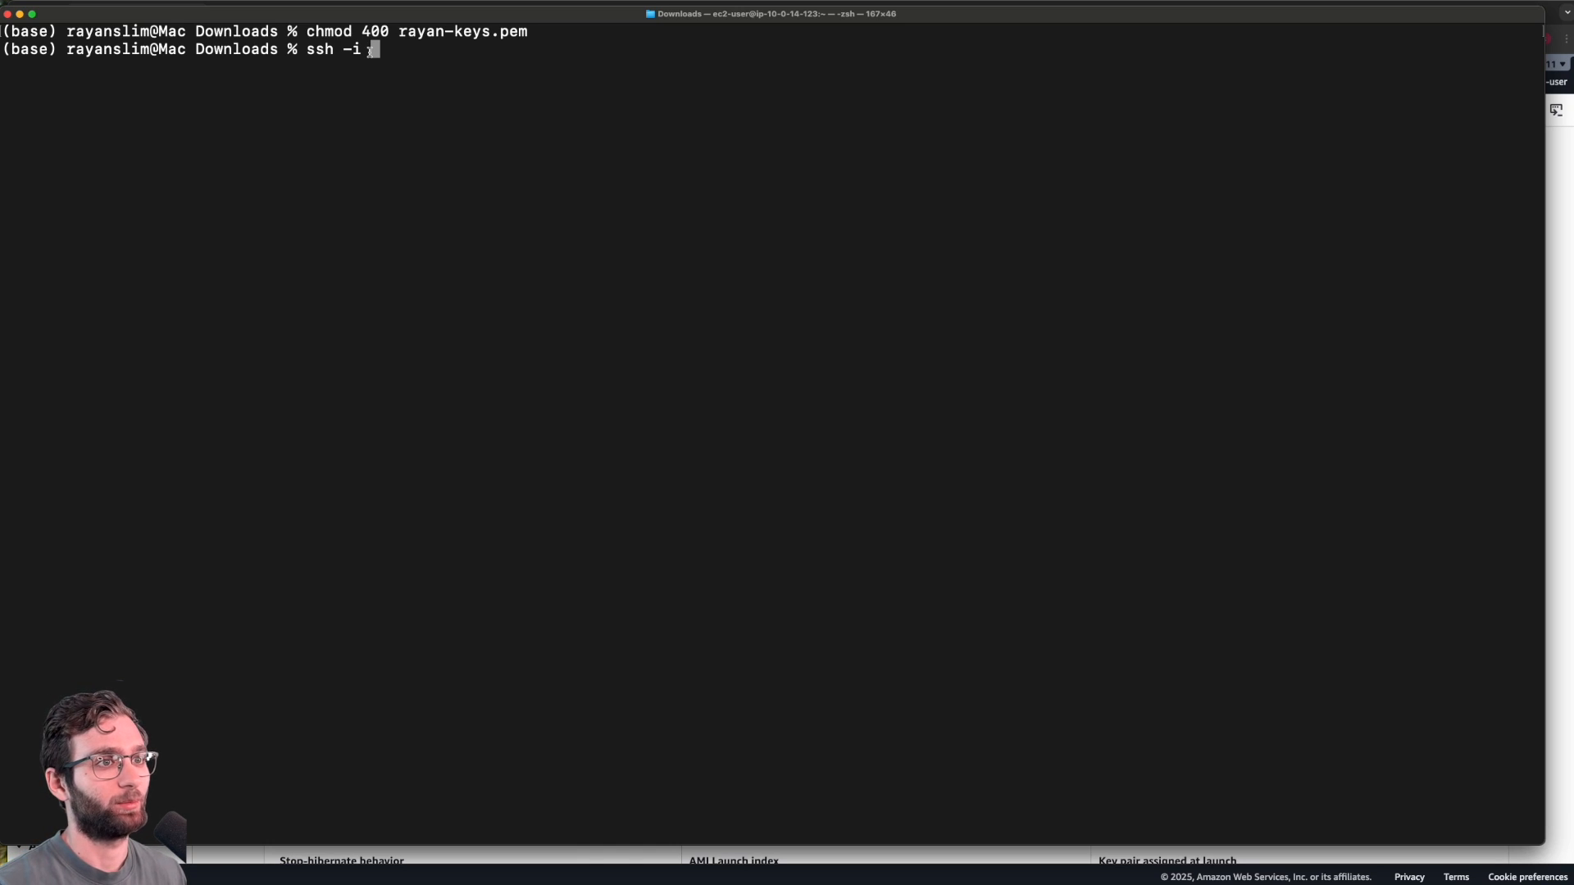
type("rayan")
key("Tab")
type("-k")
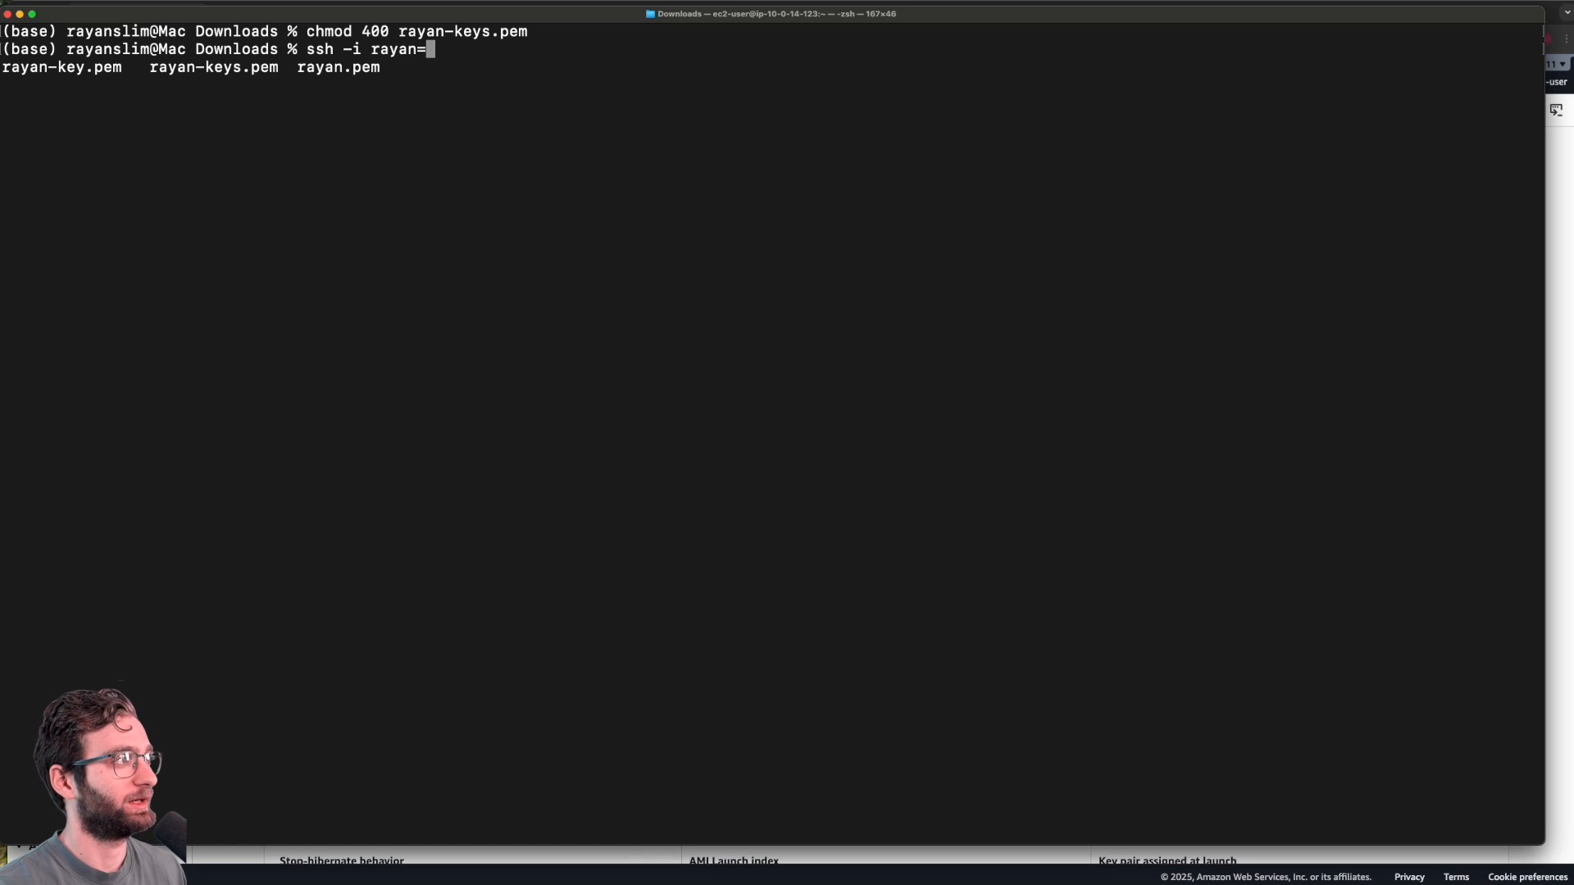
type("ey")
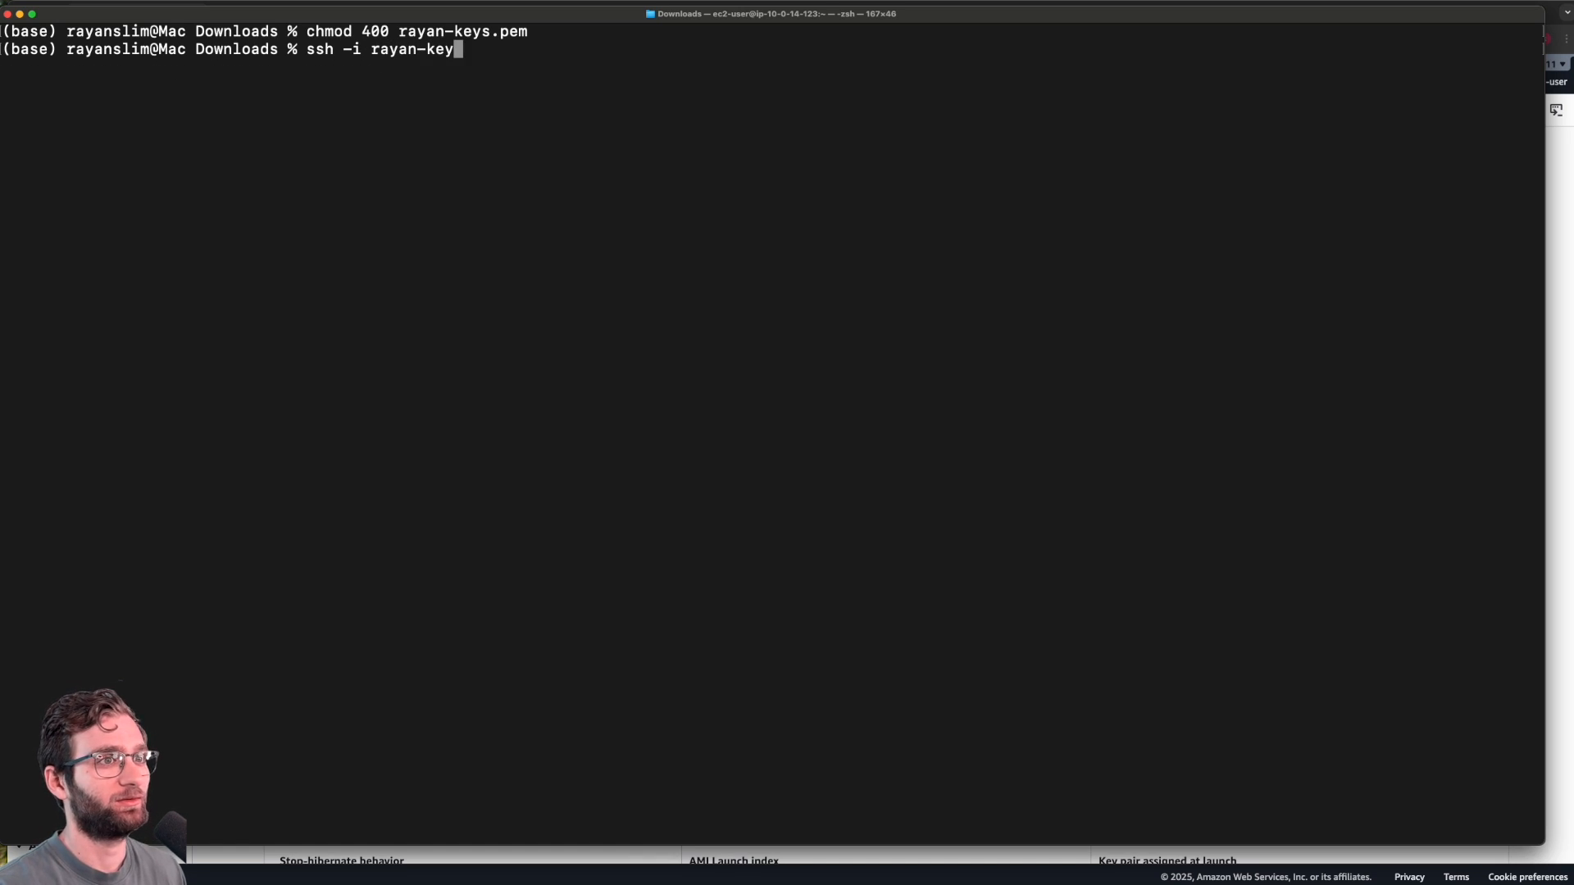
type("s")
key("Tab")
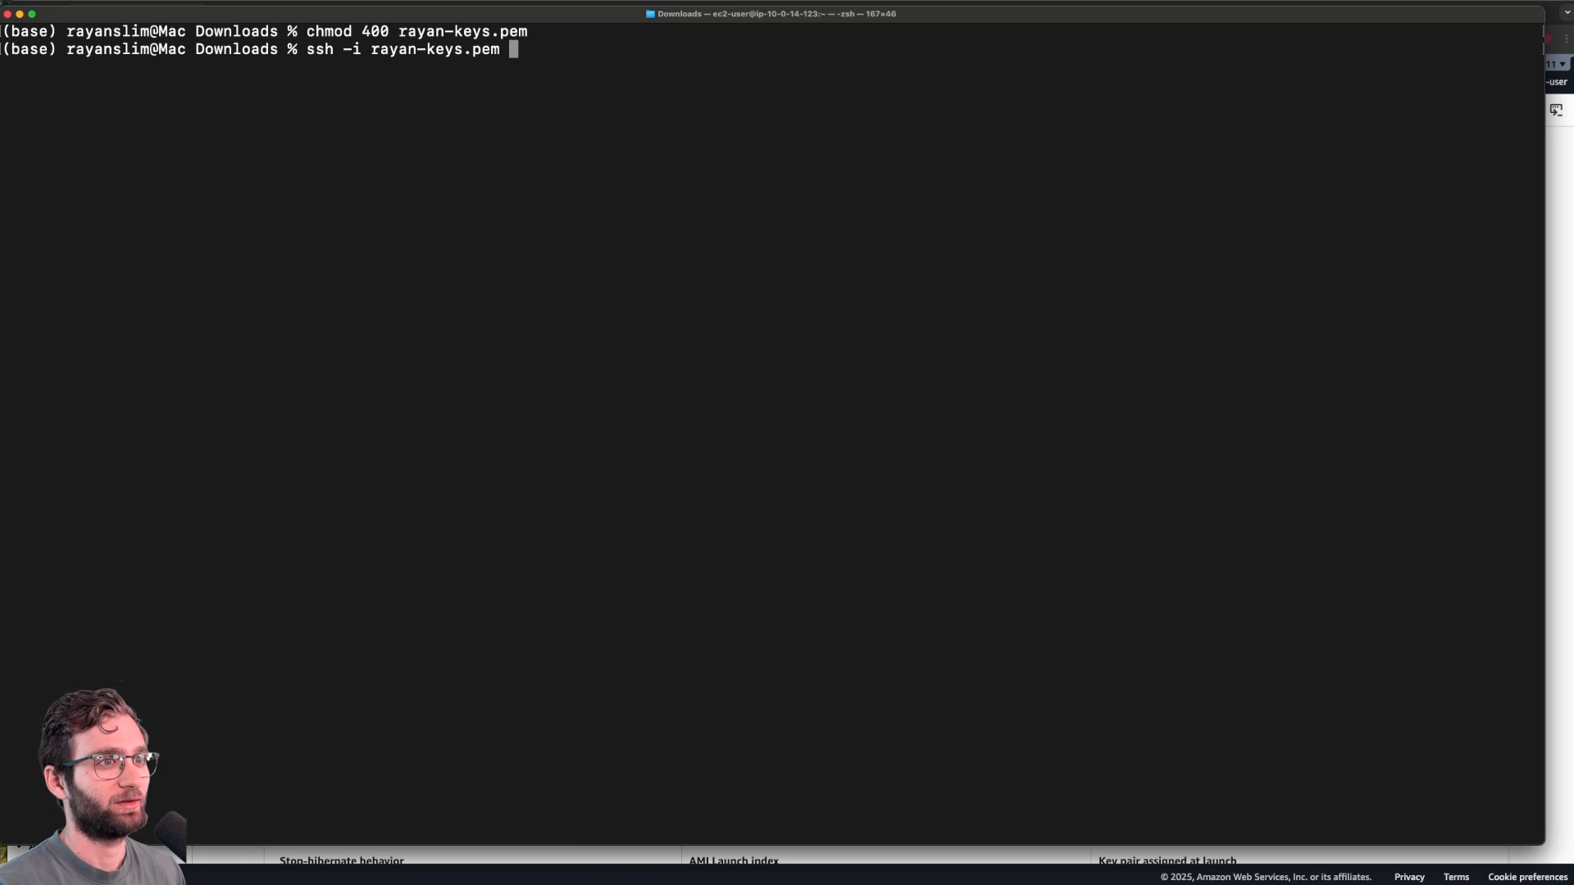
Step: Extend the SSH command with the login user ec2-user followed by @
type("ec2-user")
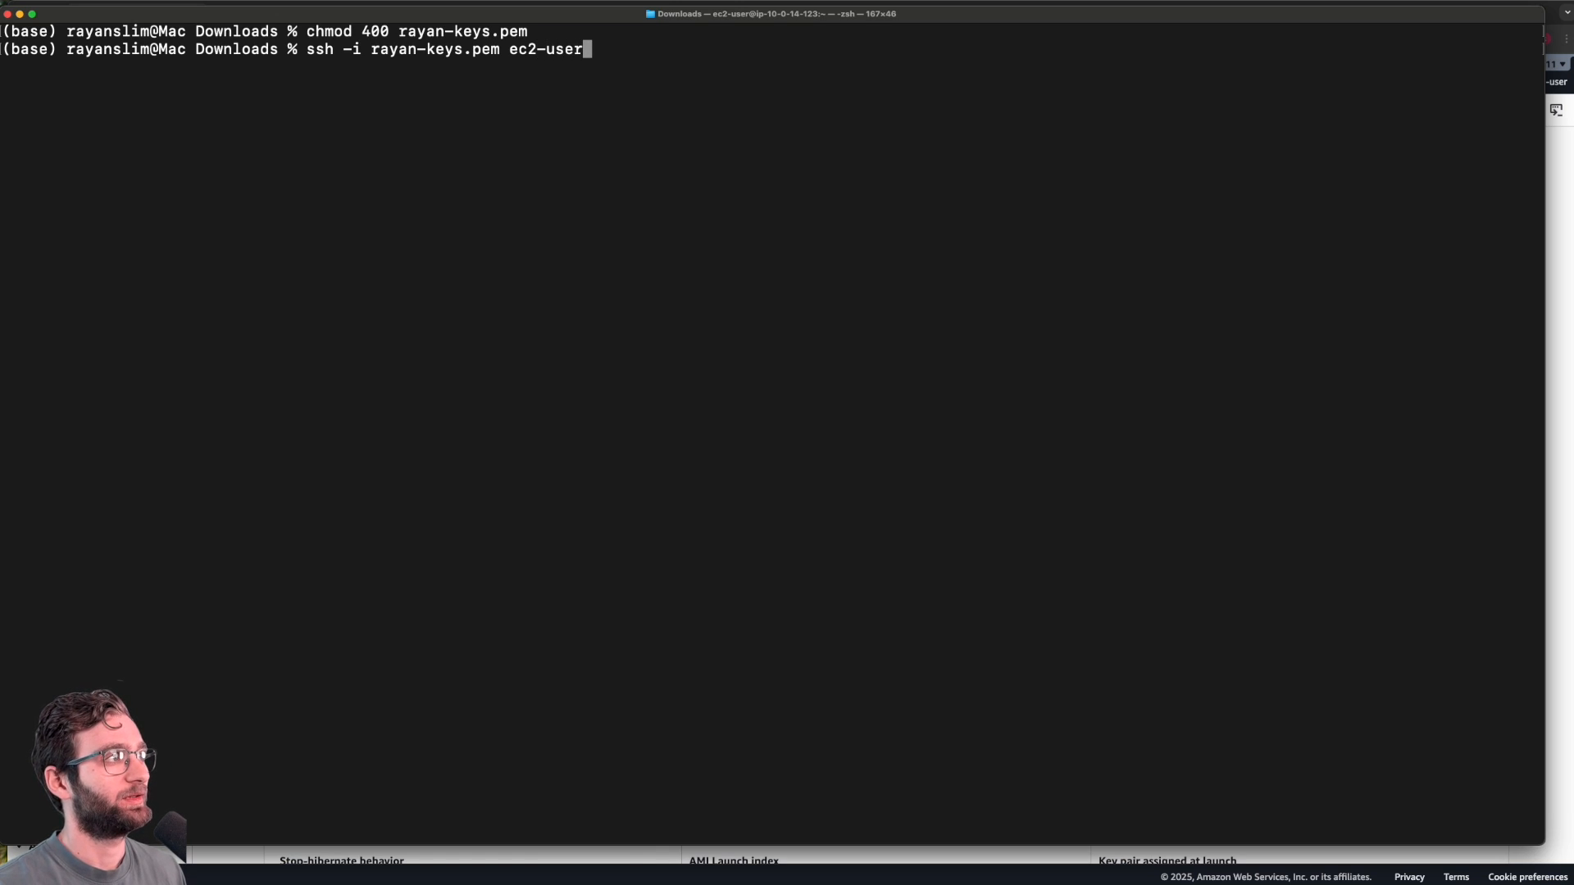
double_click(528, 51)
left_click_drag(528, 51, 567, 52)
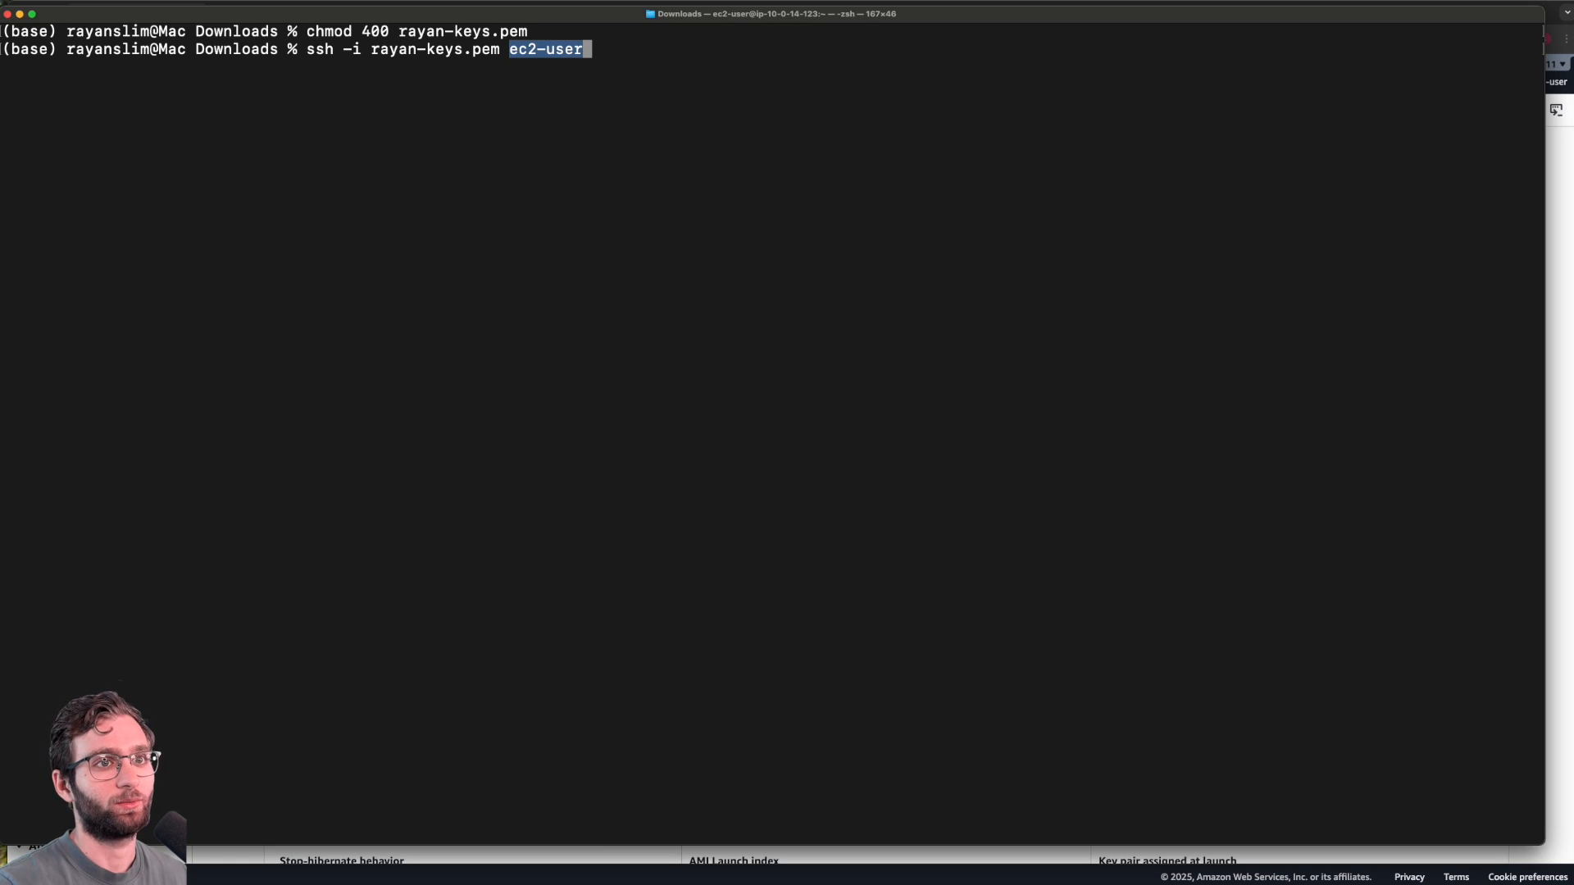
left_click(512, 50)
double_click(516, 50)
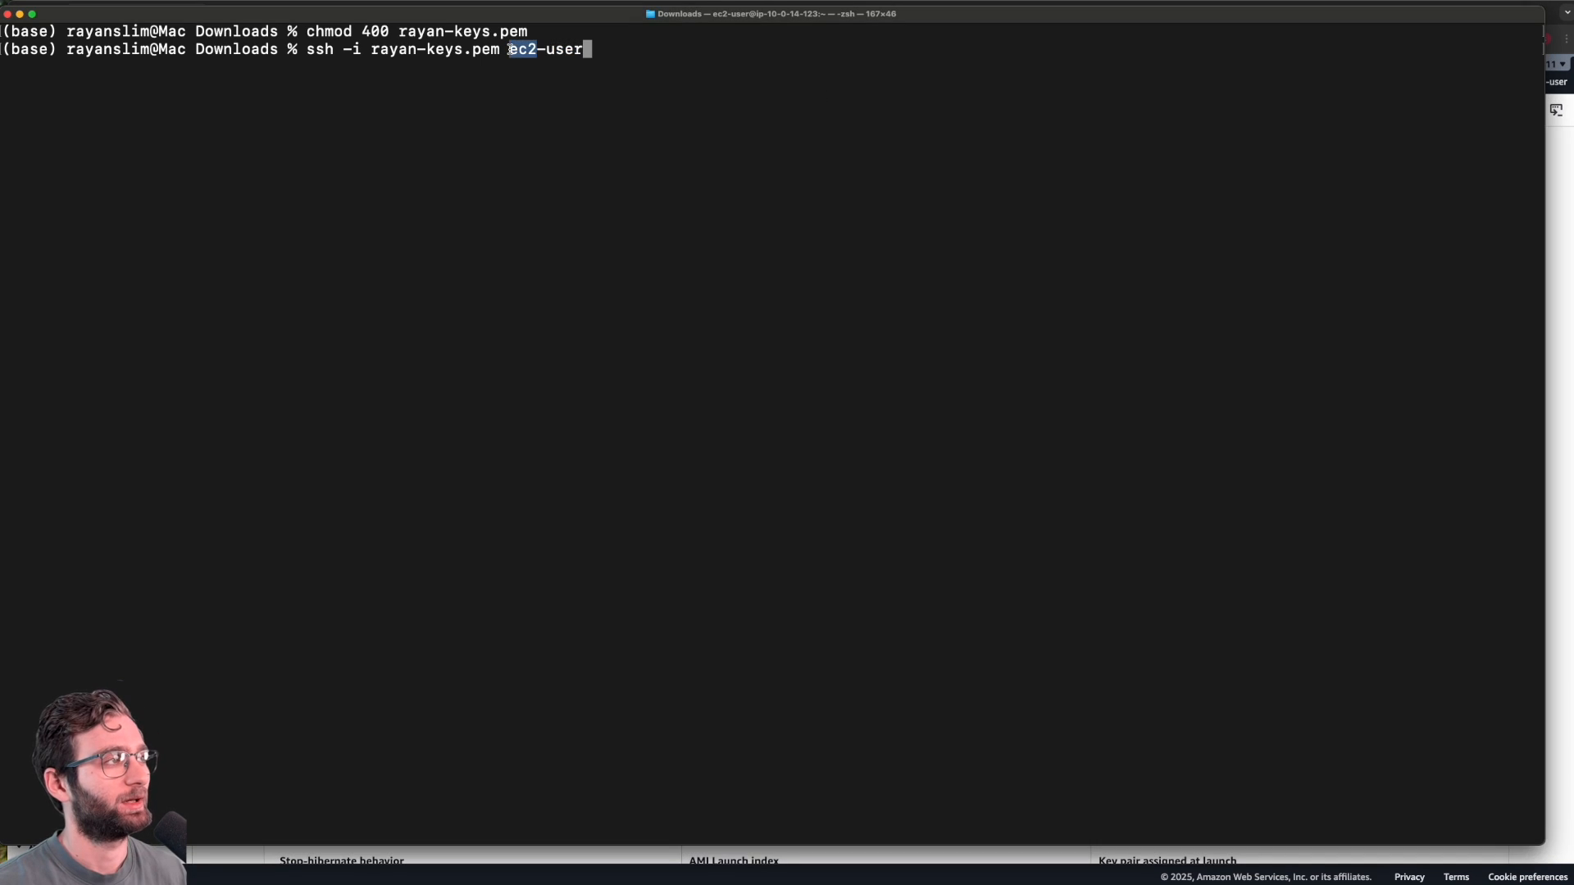
left_click_drag(519, 49, 569, 48)
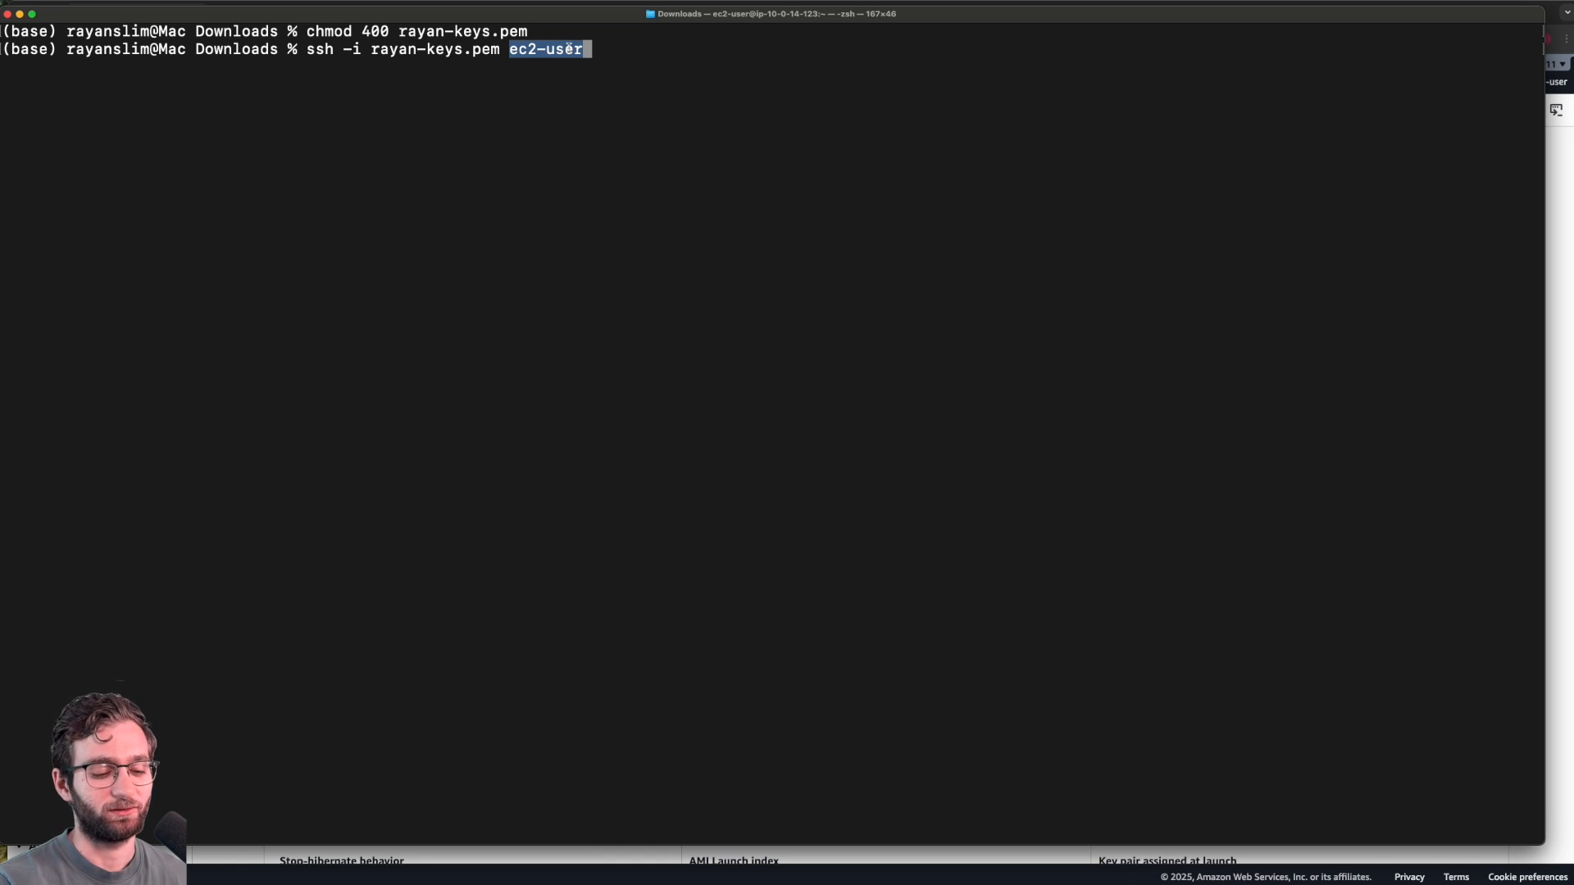
left_click(569, 47)
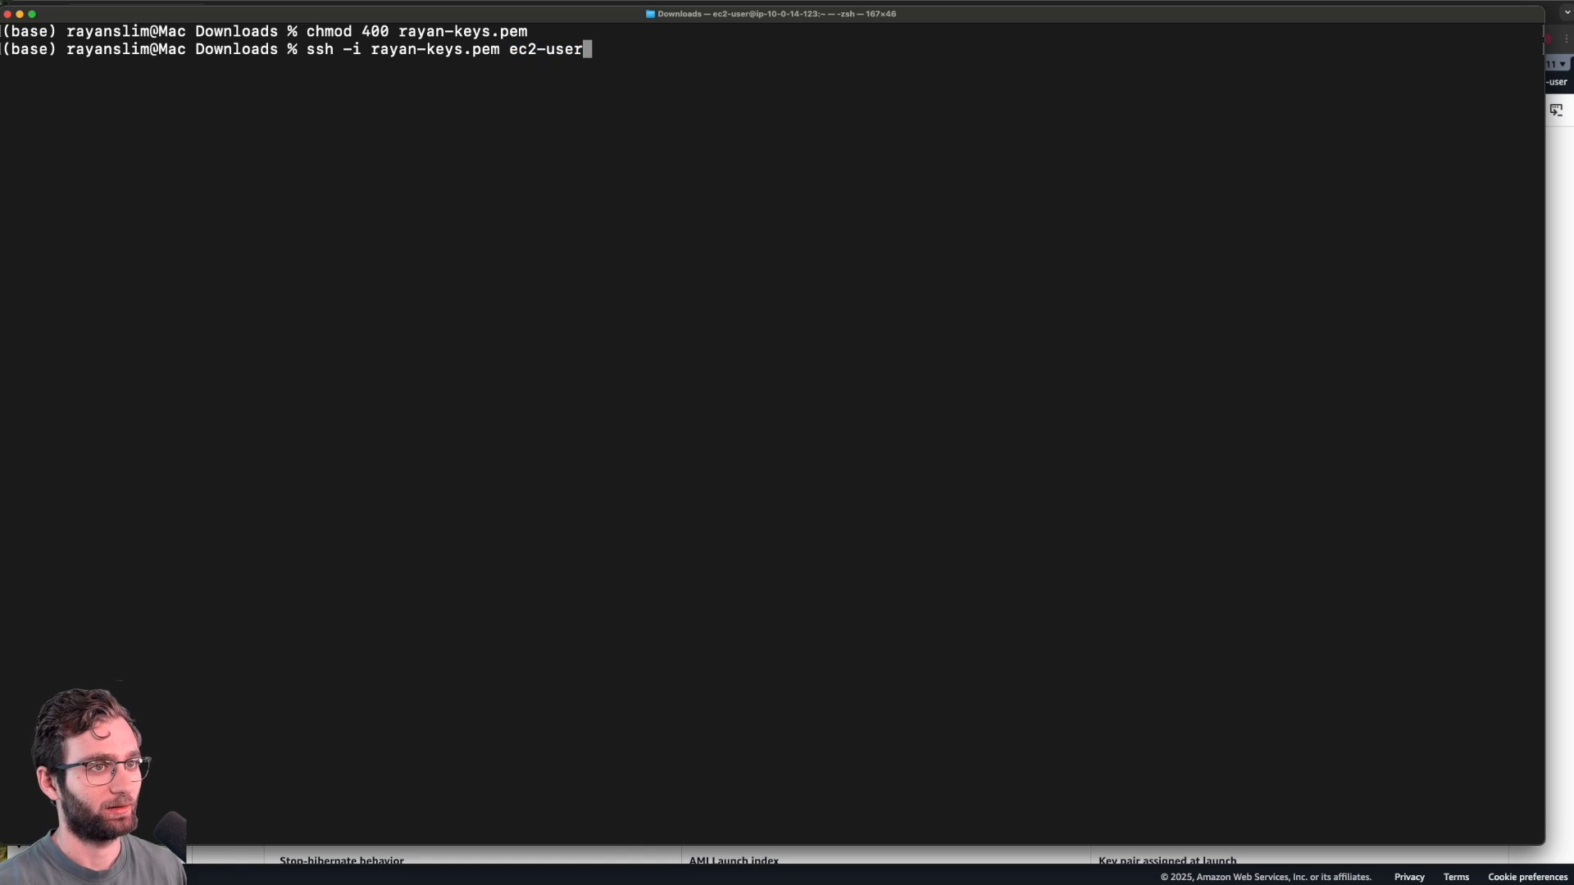
type("@")
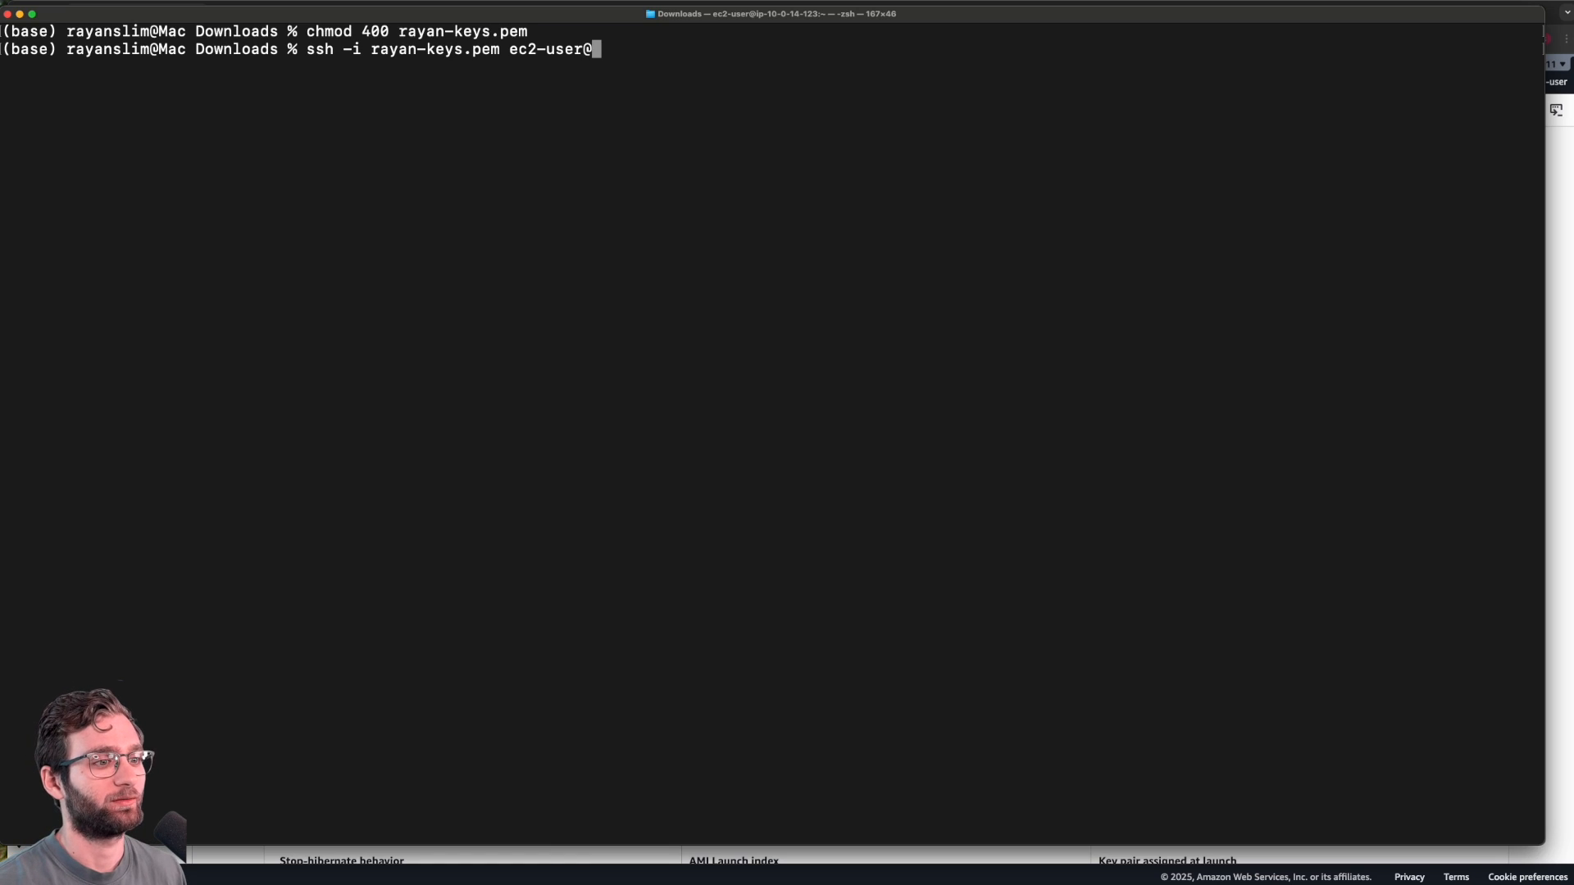
Step: Switch to the browser, copy the web-server instance's public IPv4 address, and return to the terminal
key("super+Tab")
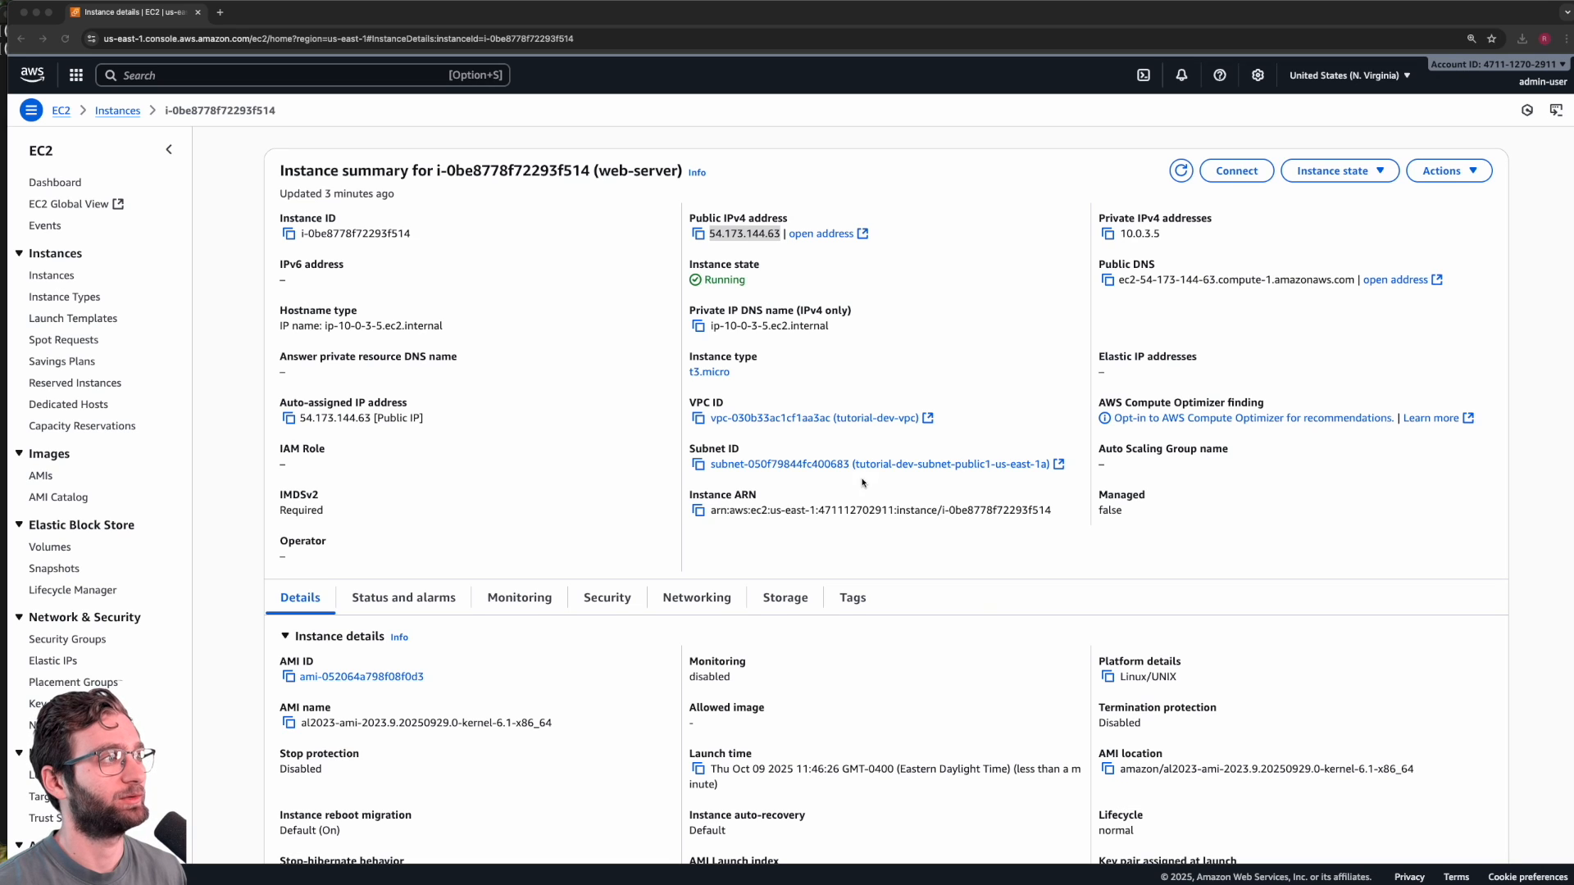
double_click(732, 238)
key("super+c")
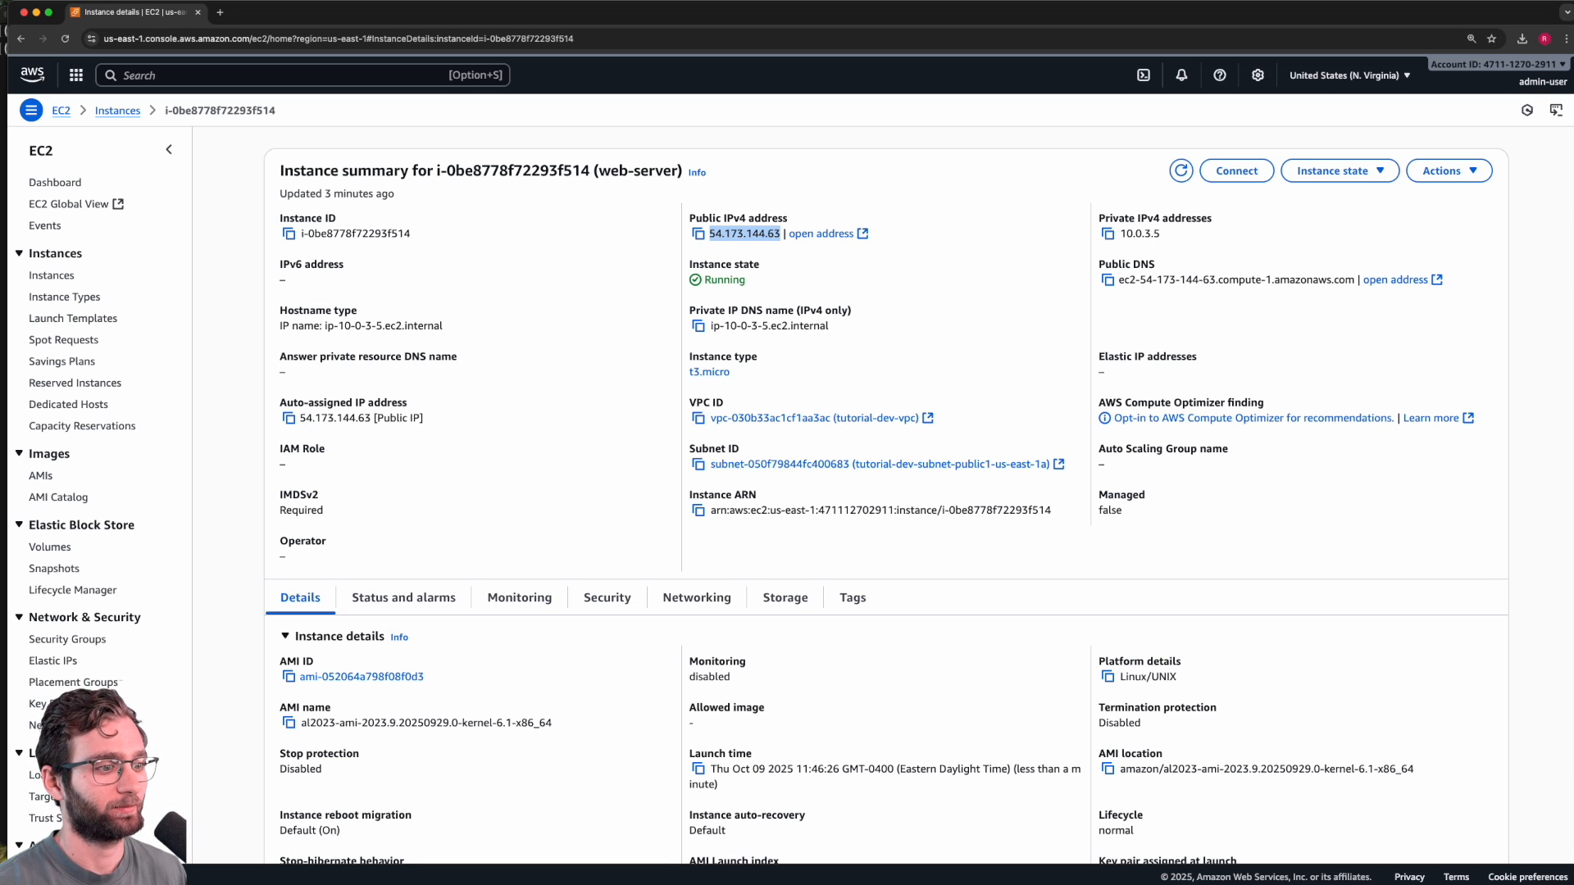
key("super+Tab")
double_click(428, 53)
double_click(402, 51)
left_click_drag(401, 51, 473, 51)
left_click(530, 49)
double_click(531, 50)
left_click(626, 51)
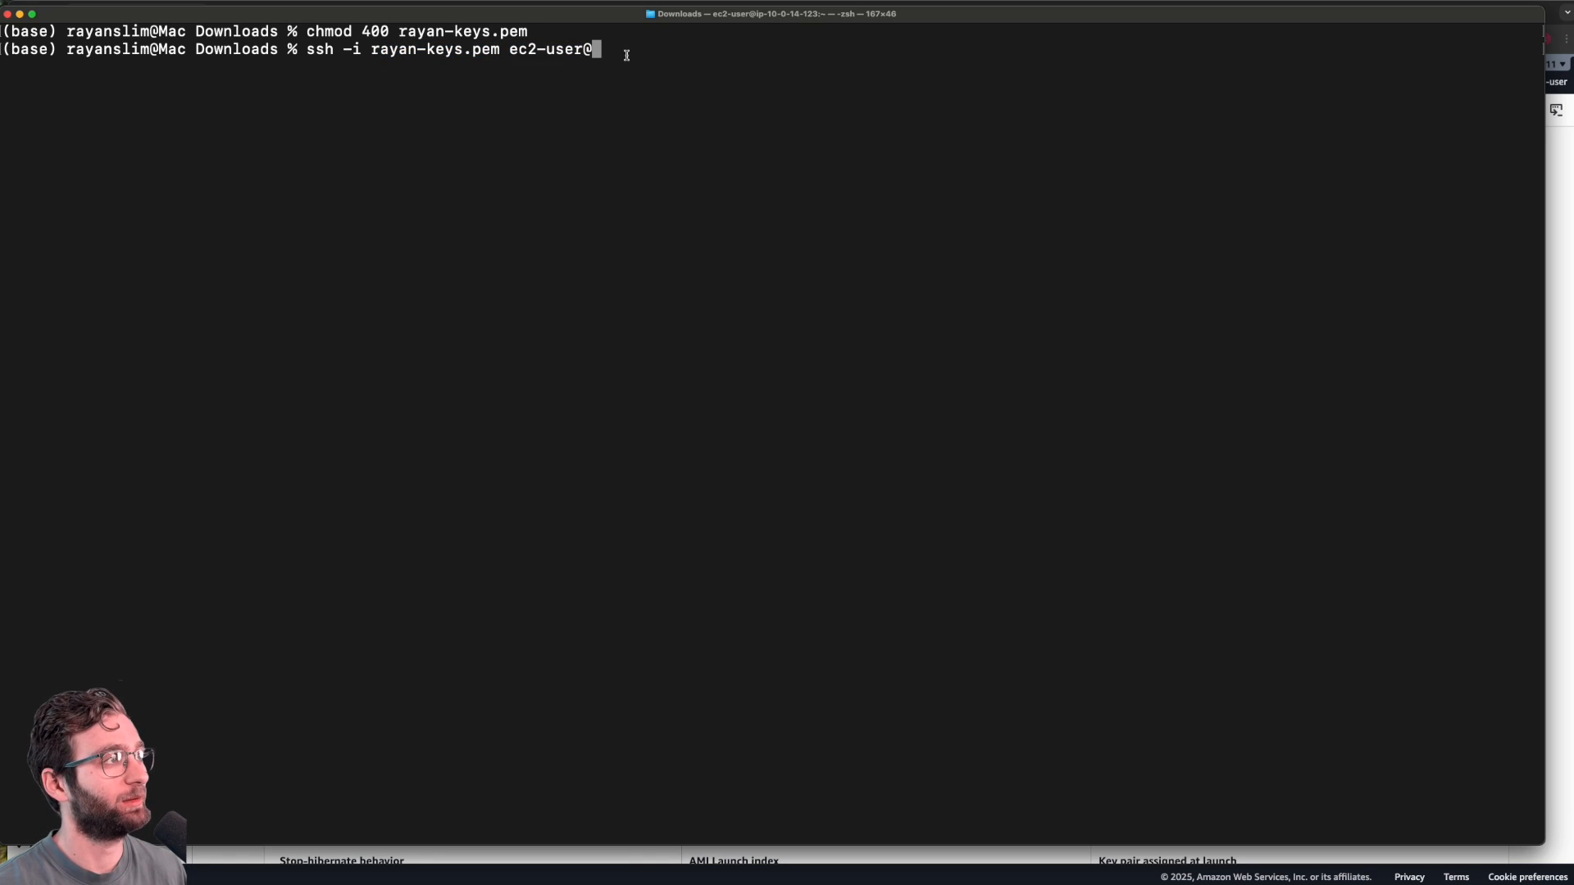
key("super+v")
double_click(599, 53)
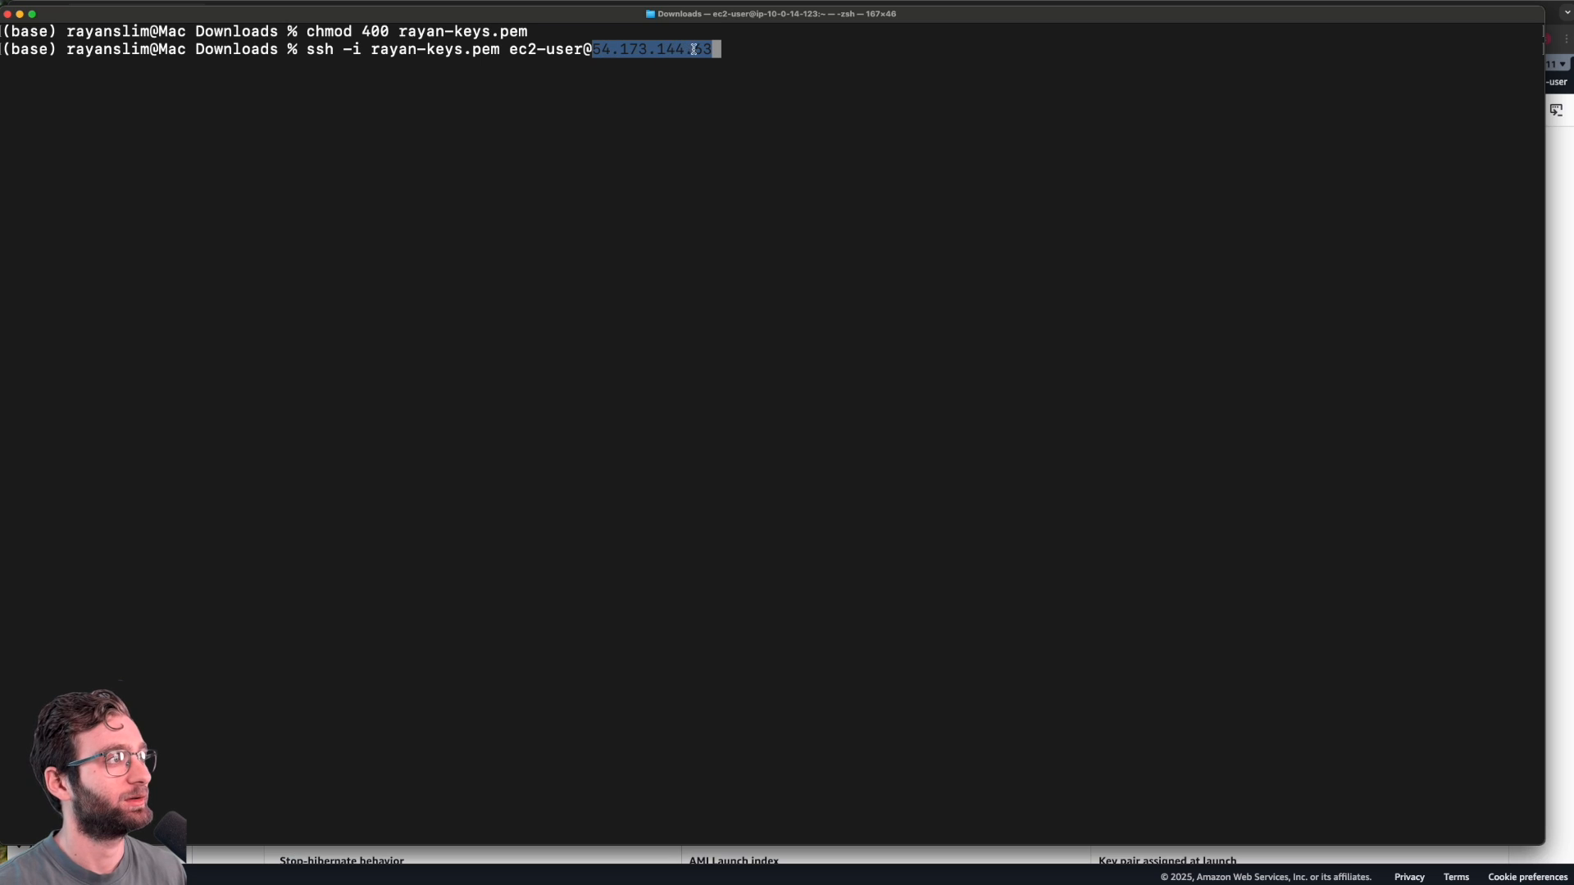
left_click(747, 50)
key("Return")
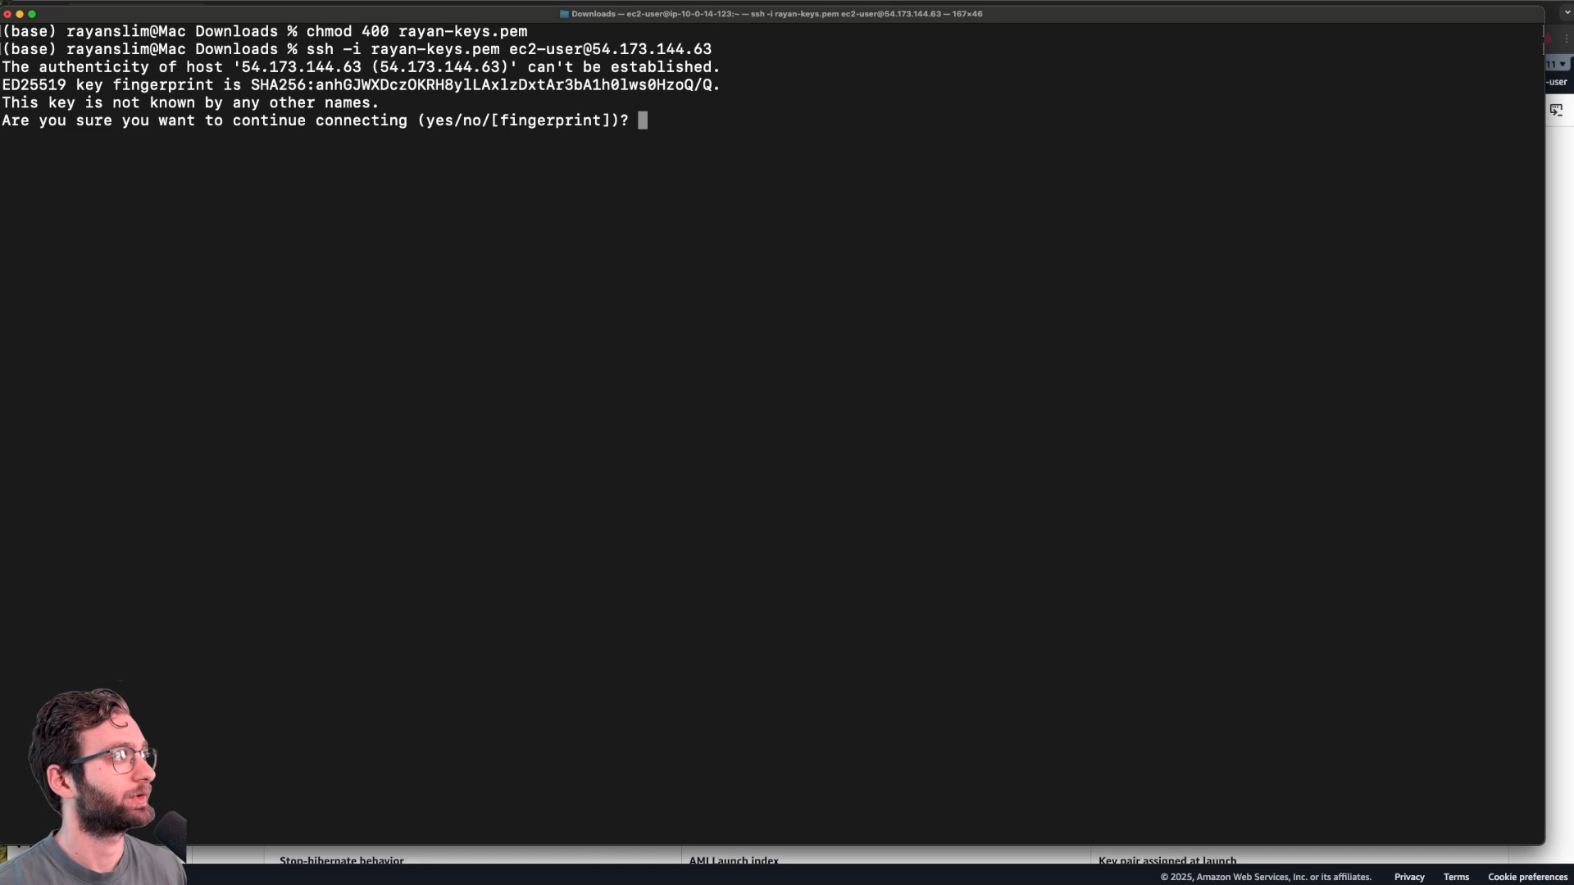
Step: Accept the host's key fingerprint with yes and look over the login banner and the instance's shell prompt
type("yes")
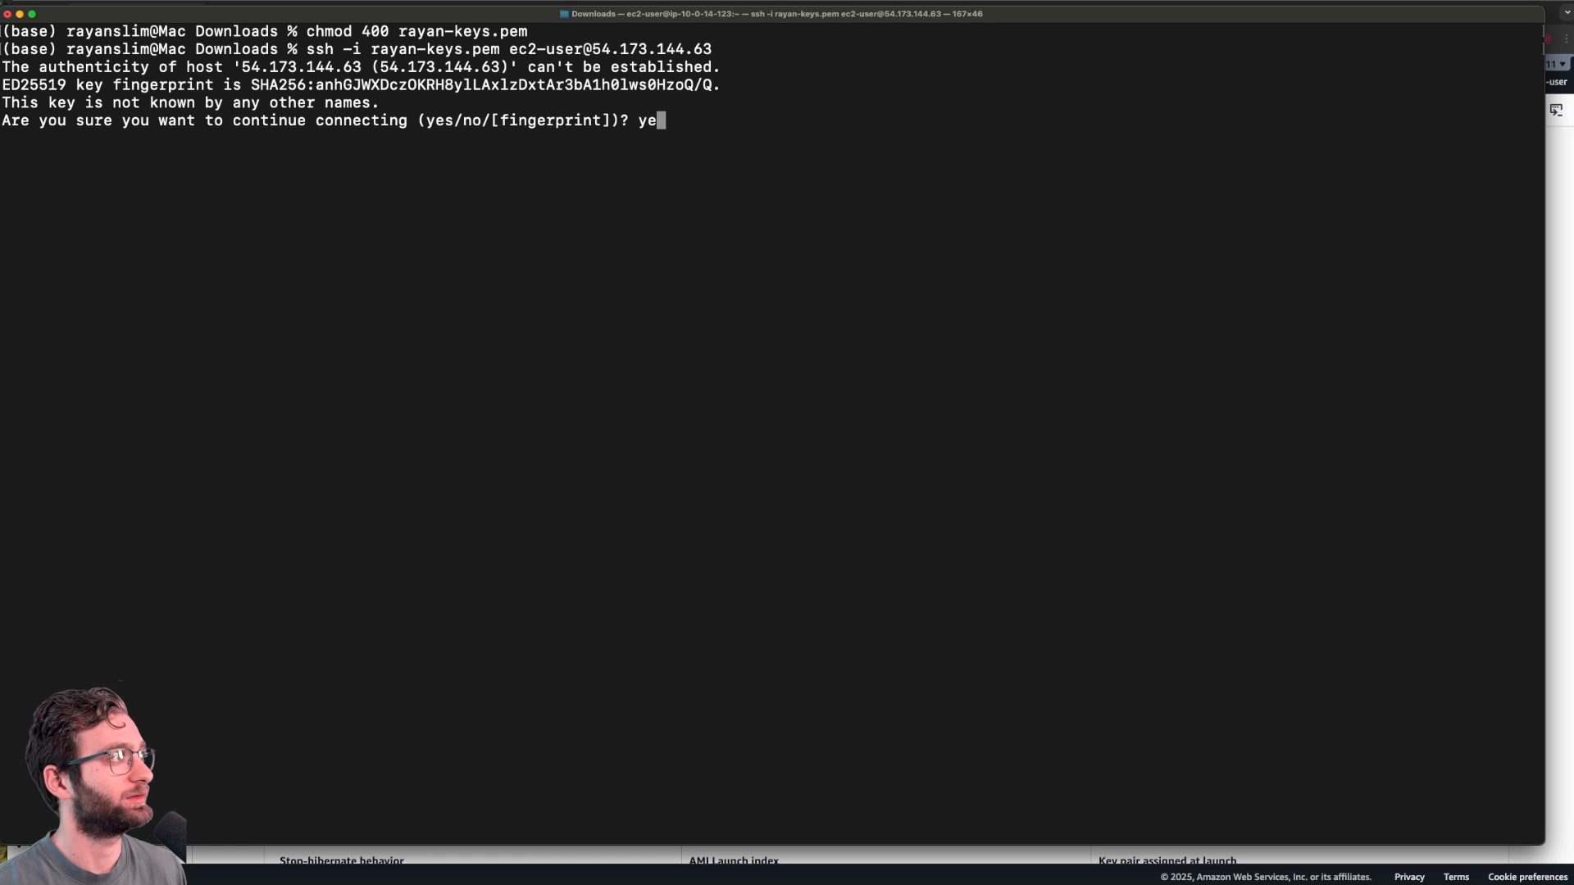
key("Return")
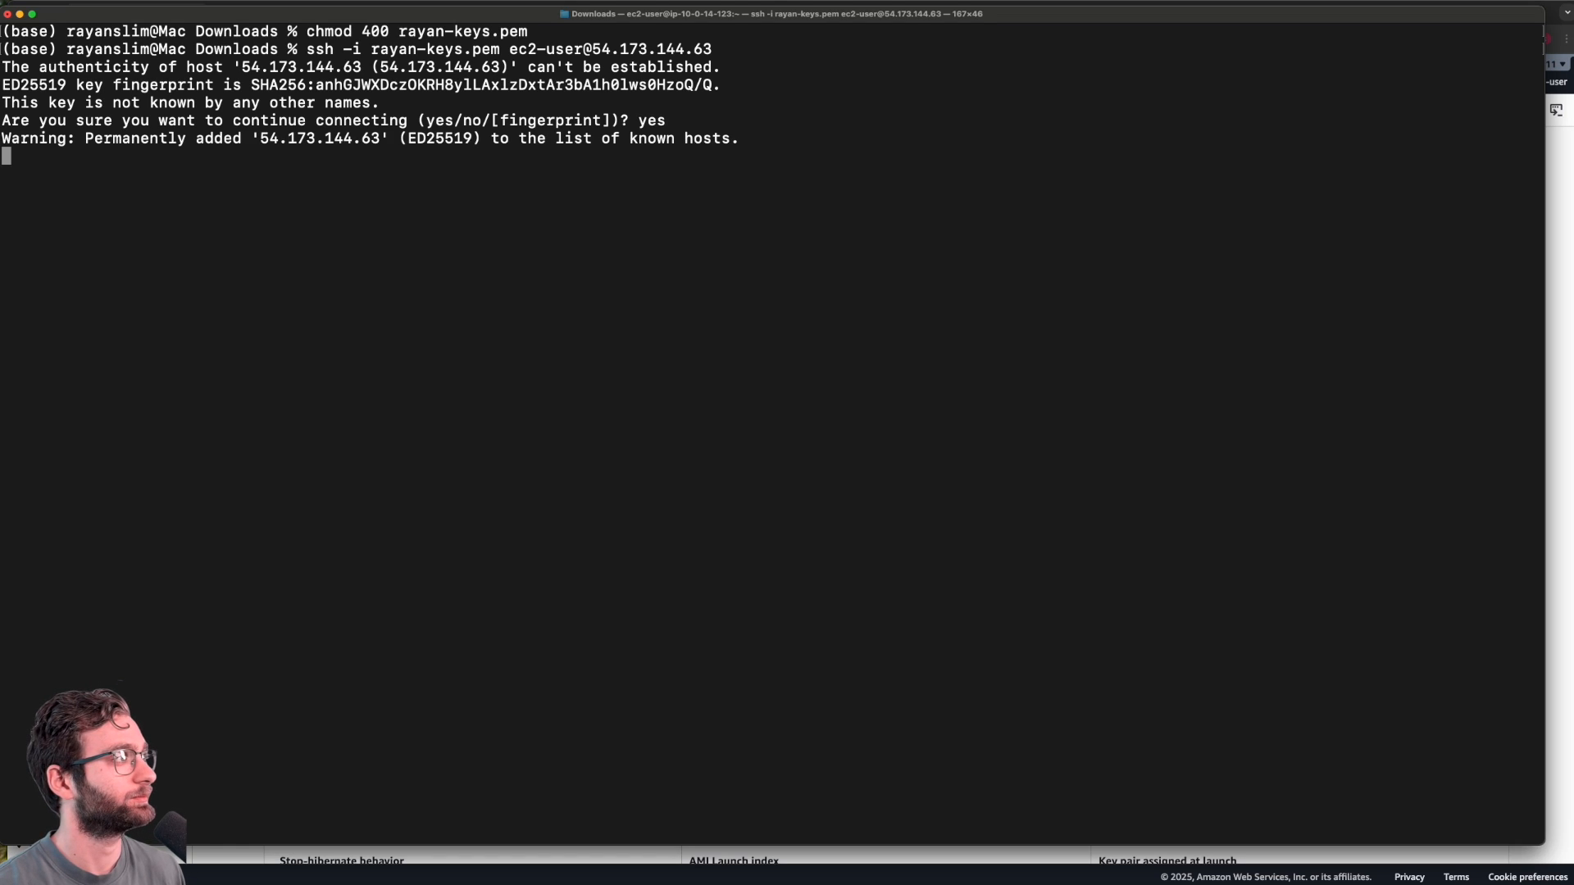
left_click_drag(318, 156, 281, 313)
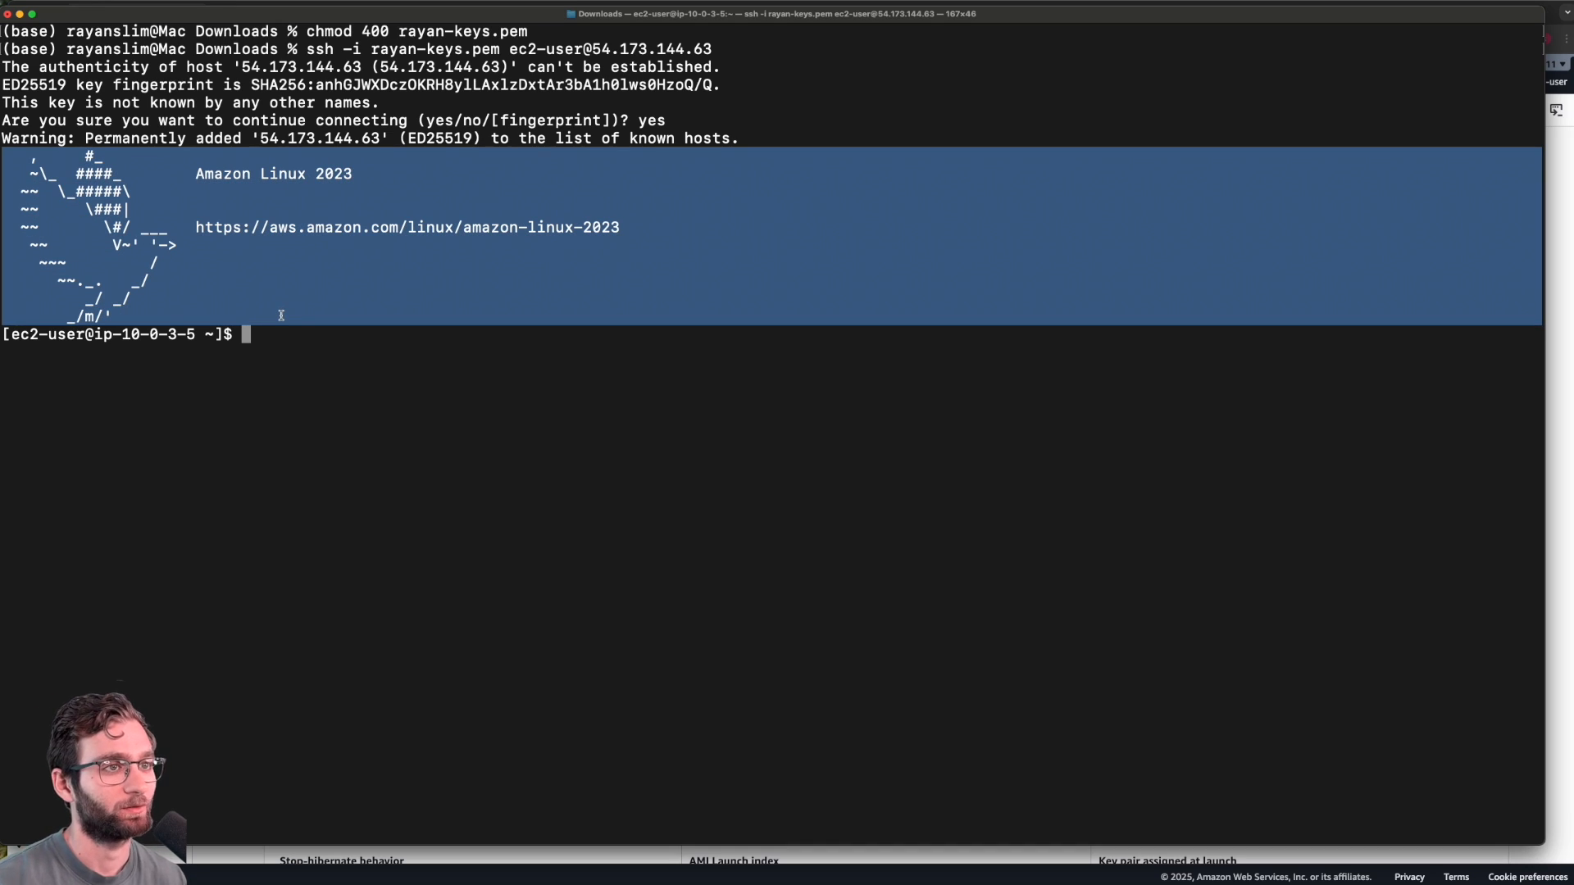
mouse_move(240, 340)
left_mouse_down()
mouse_move(236, 397)
mouse_move(248, 354)
left_mouse_up()
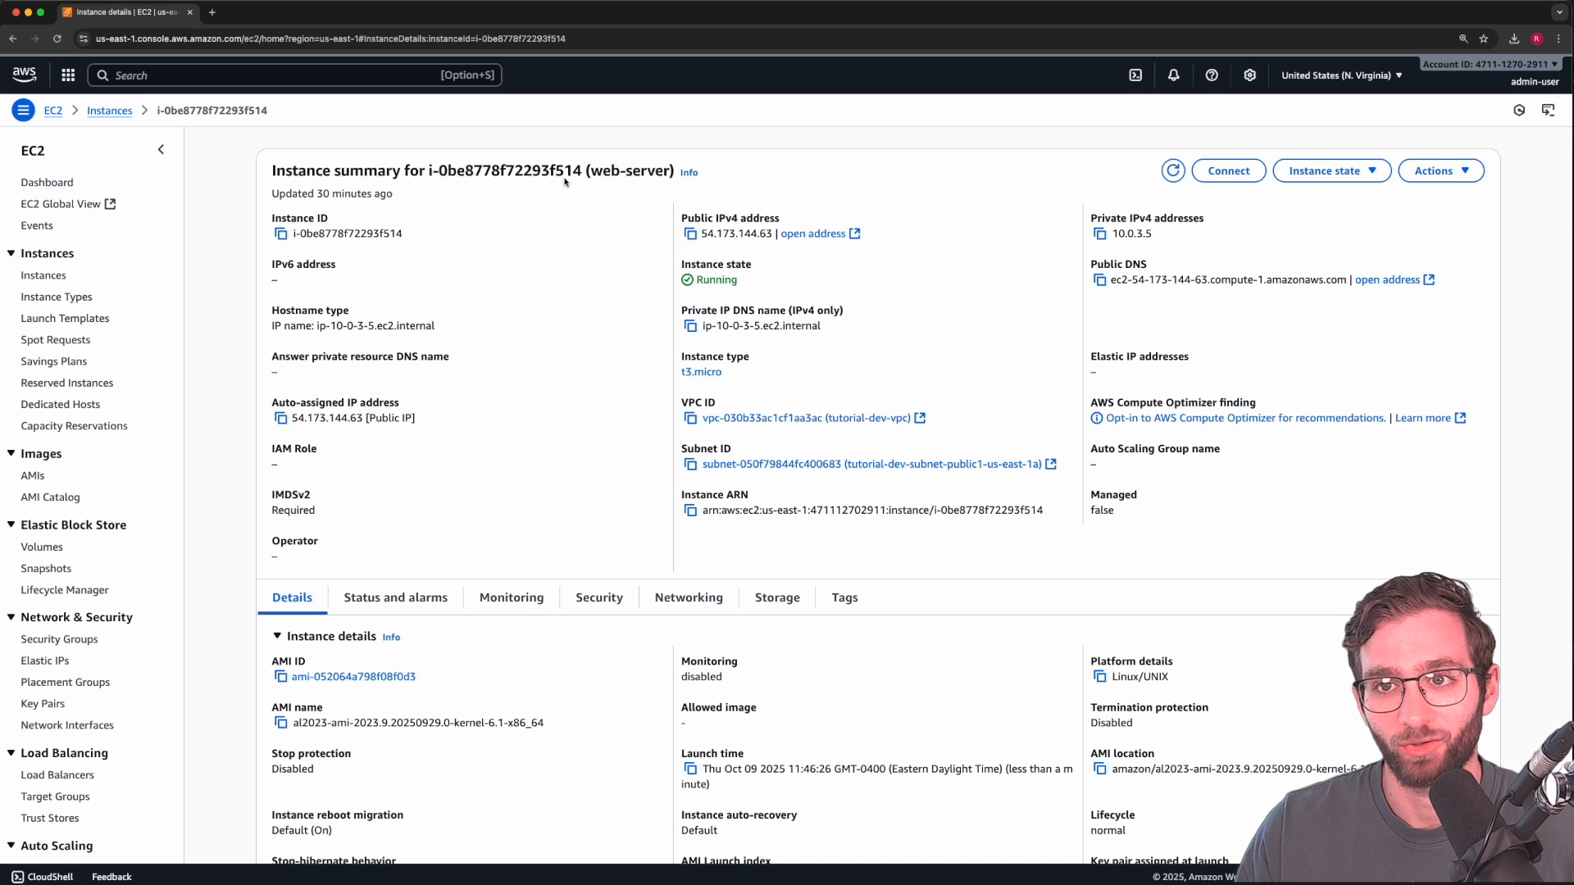
Step: Terminate the web-server instance from the EC2 instances list, leaving Skip OS shutdown off
left_click(109, 112)
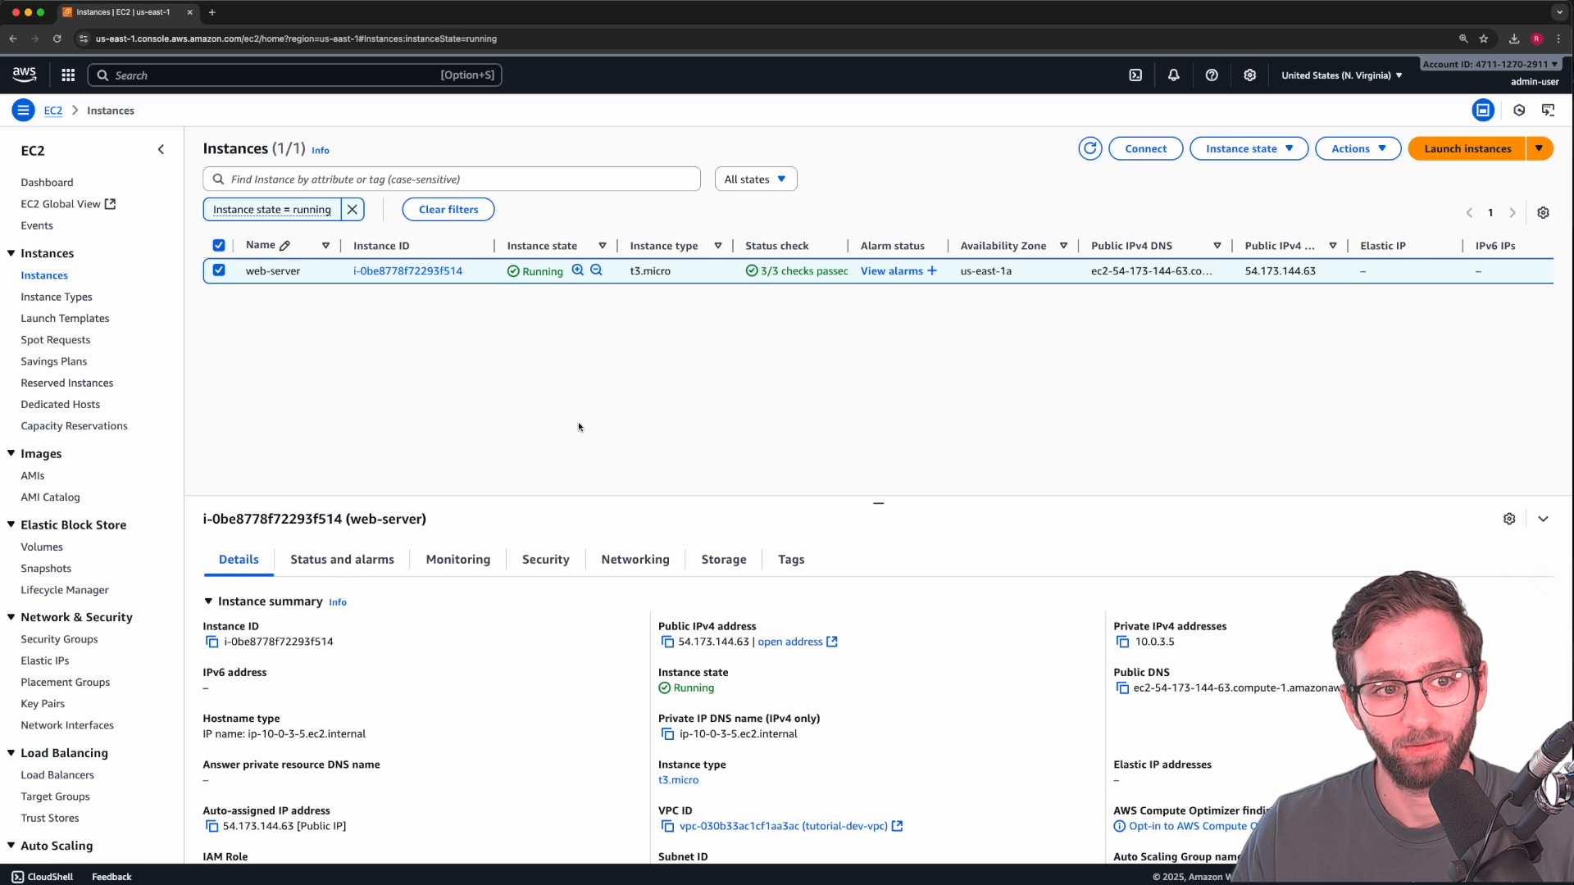
left_click(218, 271)
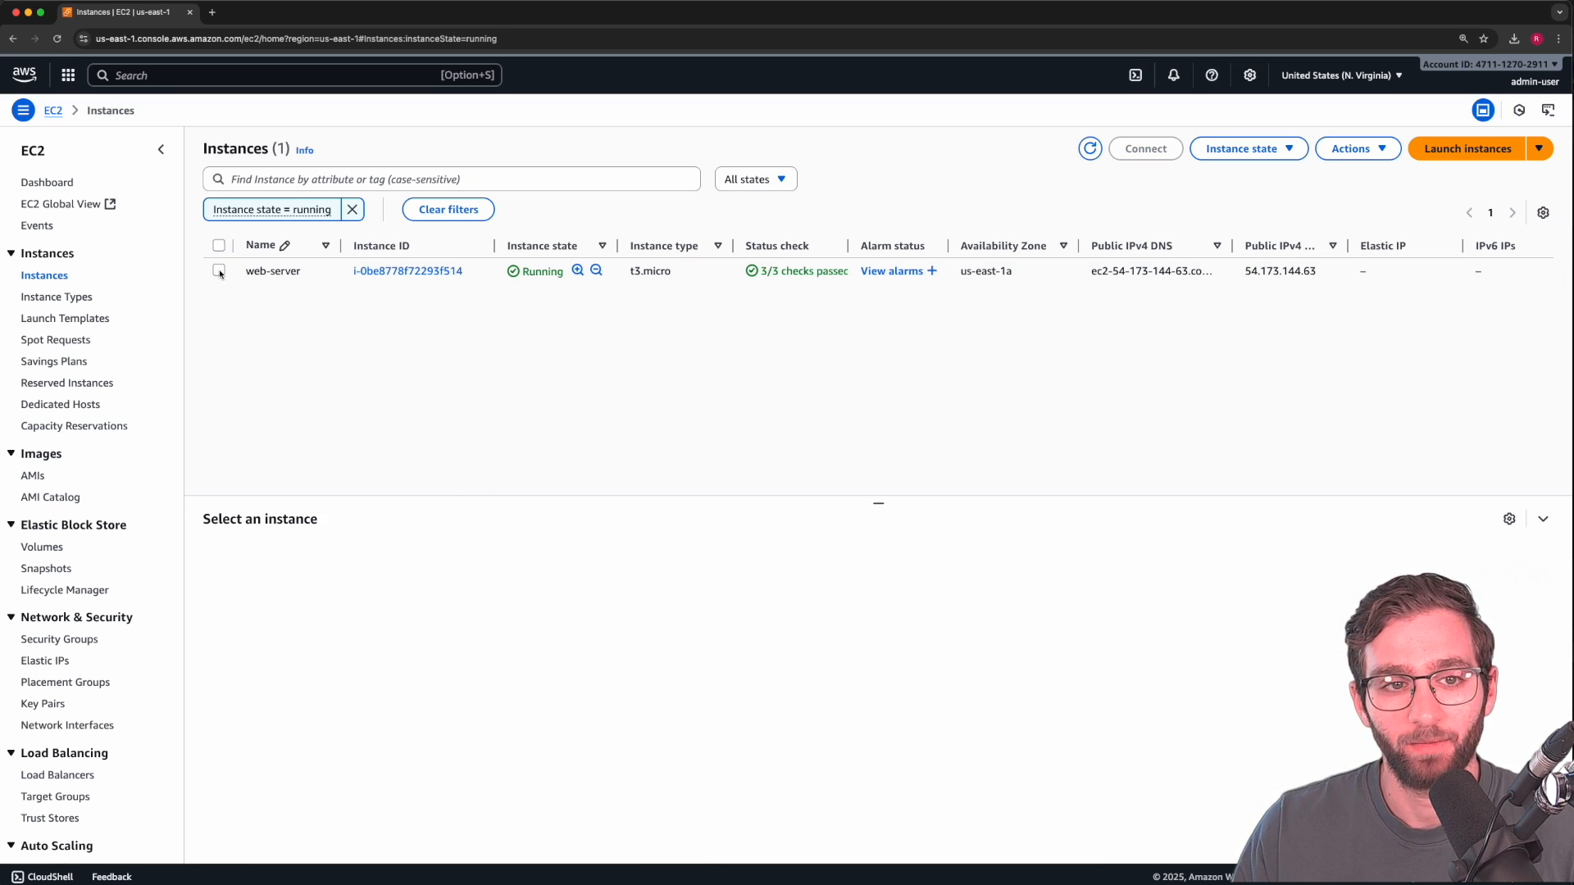
left_click(219, 271)
left_click(1356, 149)
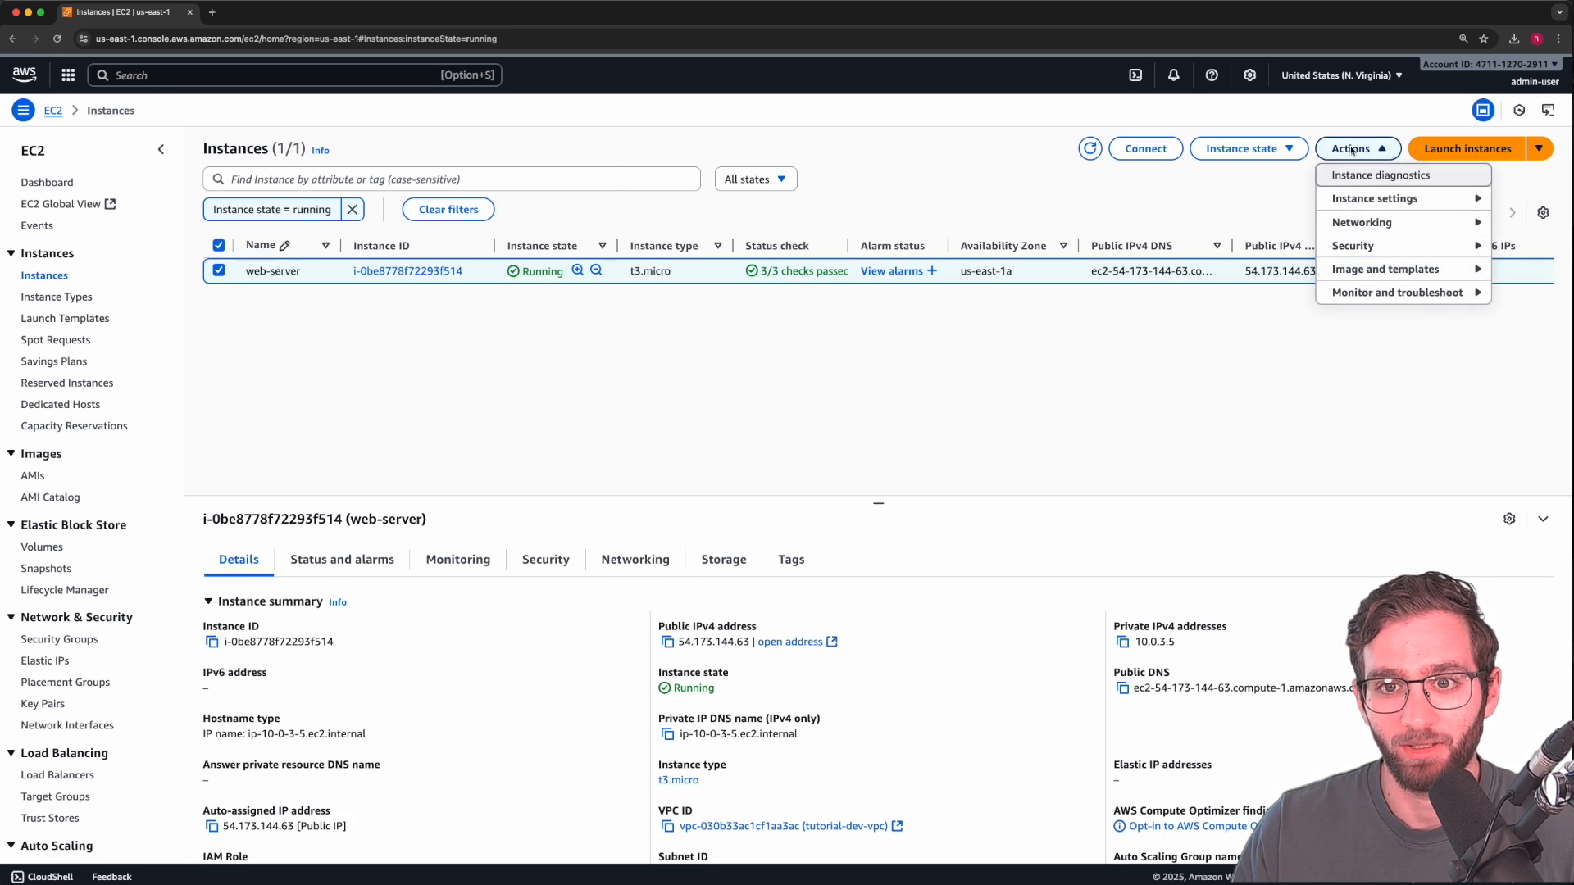
left_click(1241, 148)
left_click(1272, 267)
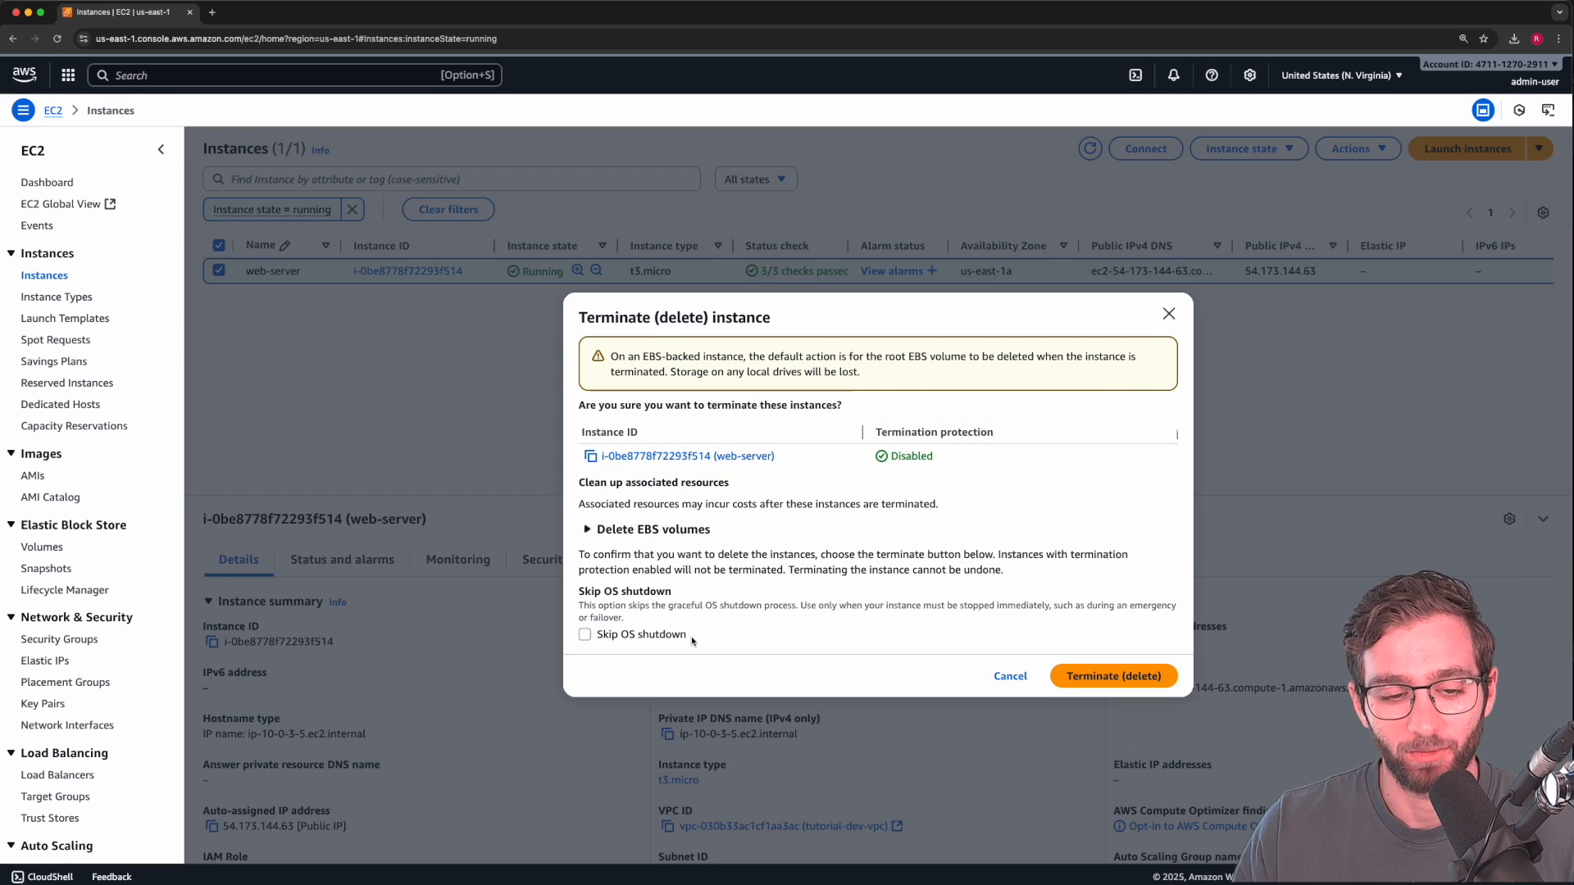
left_click(655, 636)
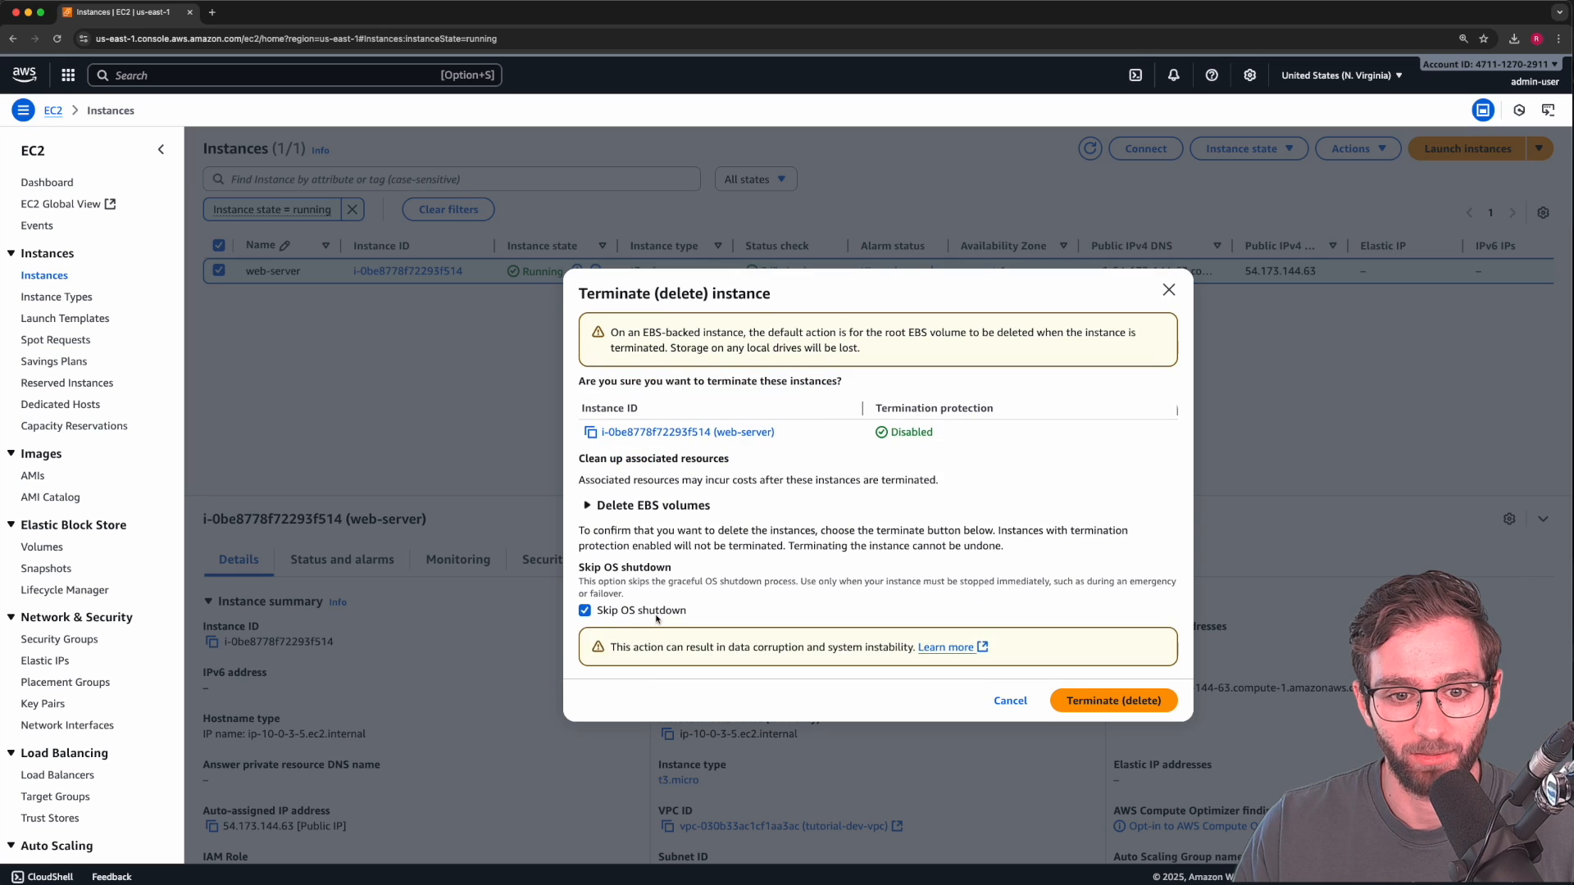
left_click(655, 616)
left_click(1104, 690)
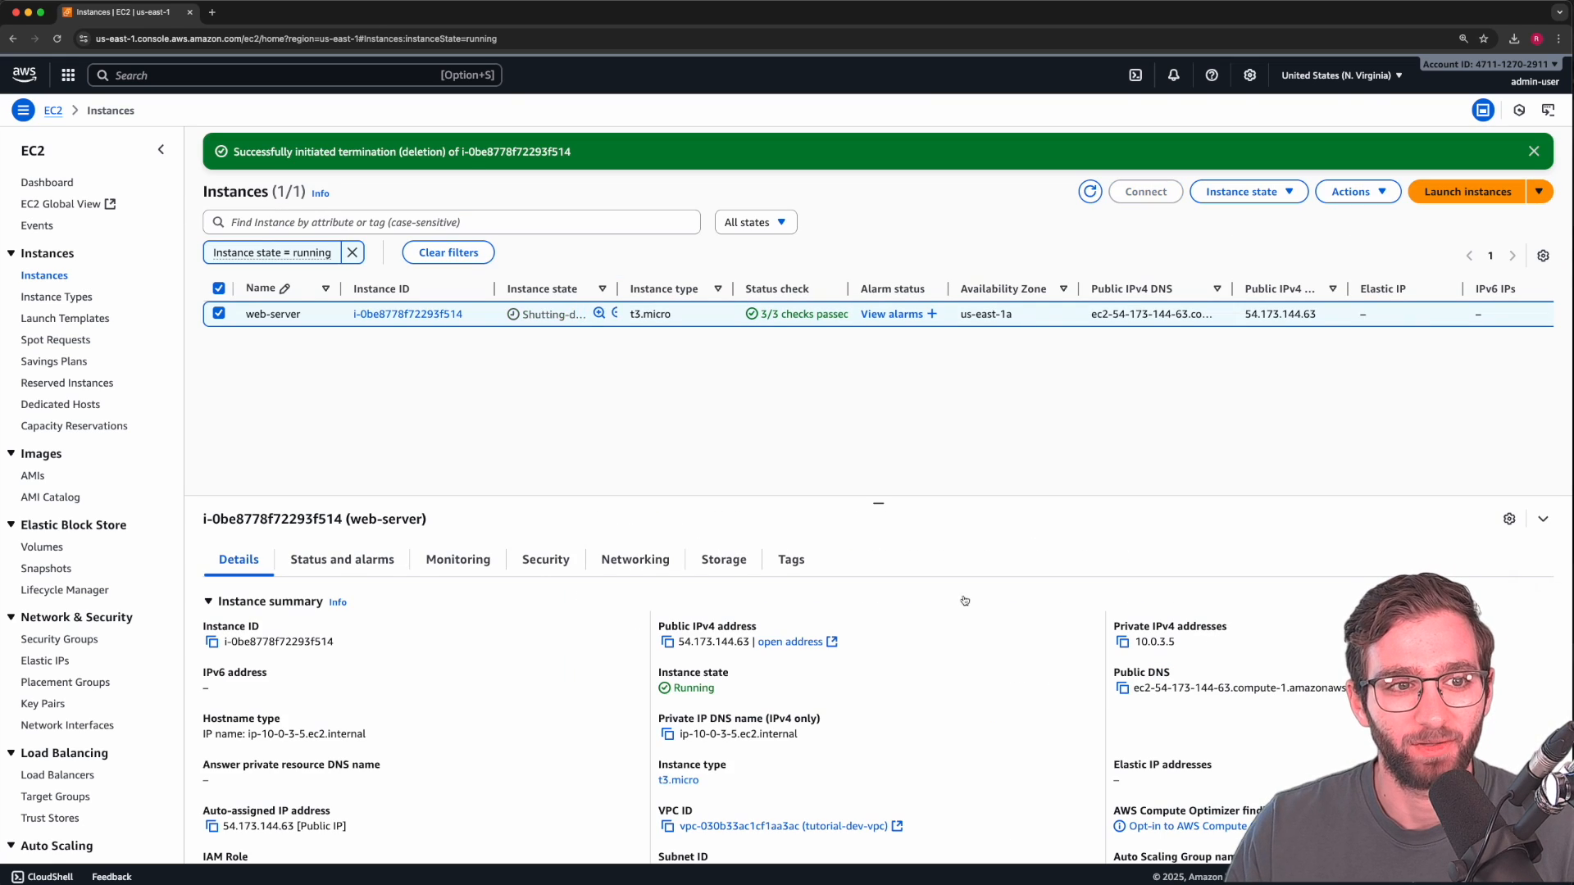
Step: Search the AWS console for vpc and open the list of VPCs in the VPC service
left_click(388, 80)
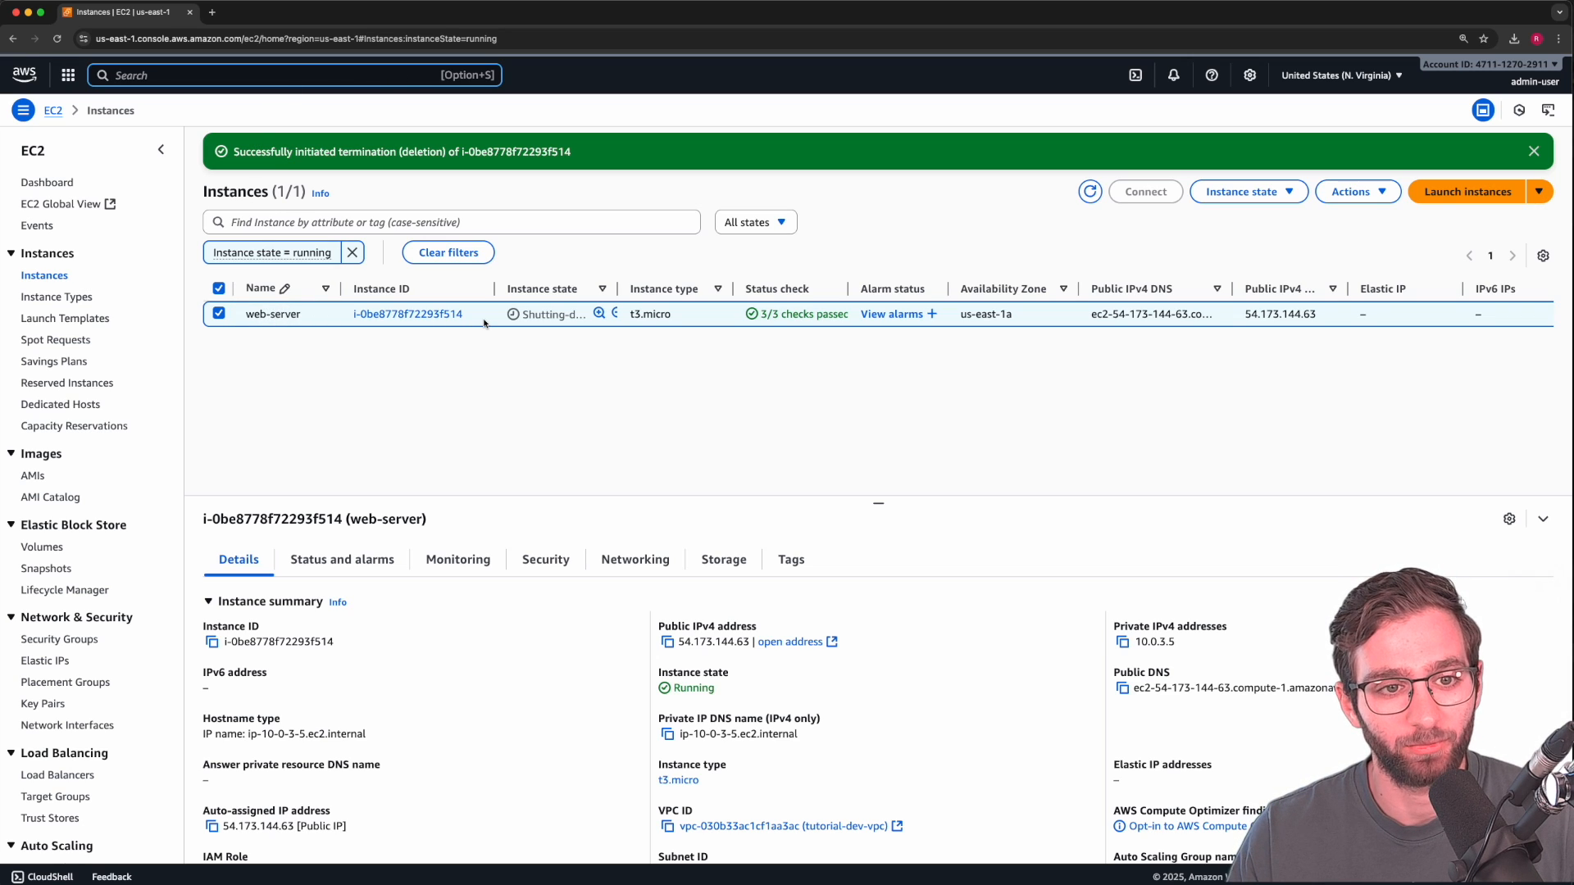
type("vpc")
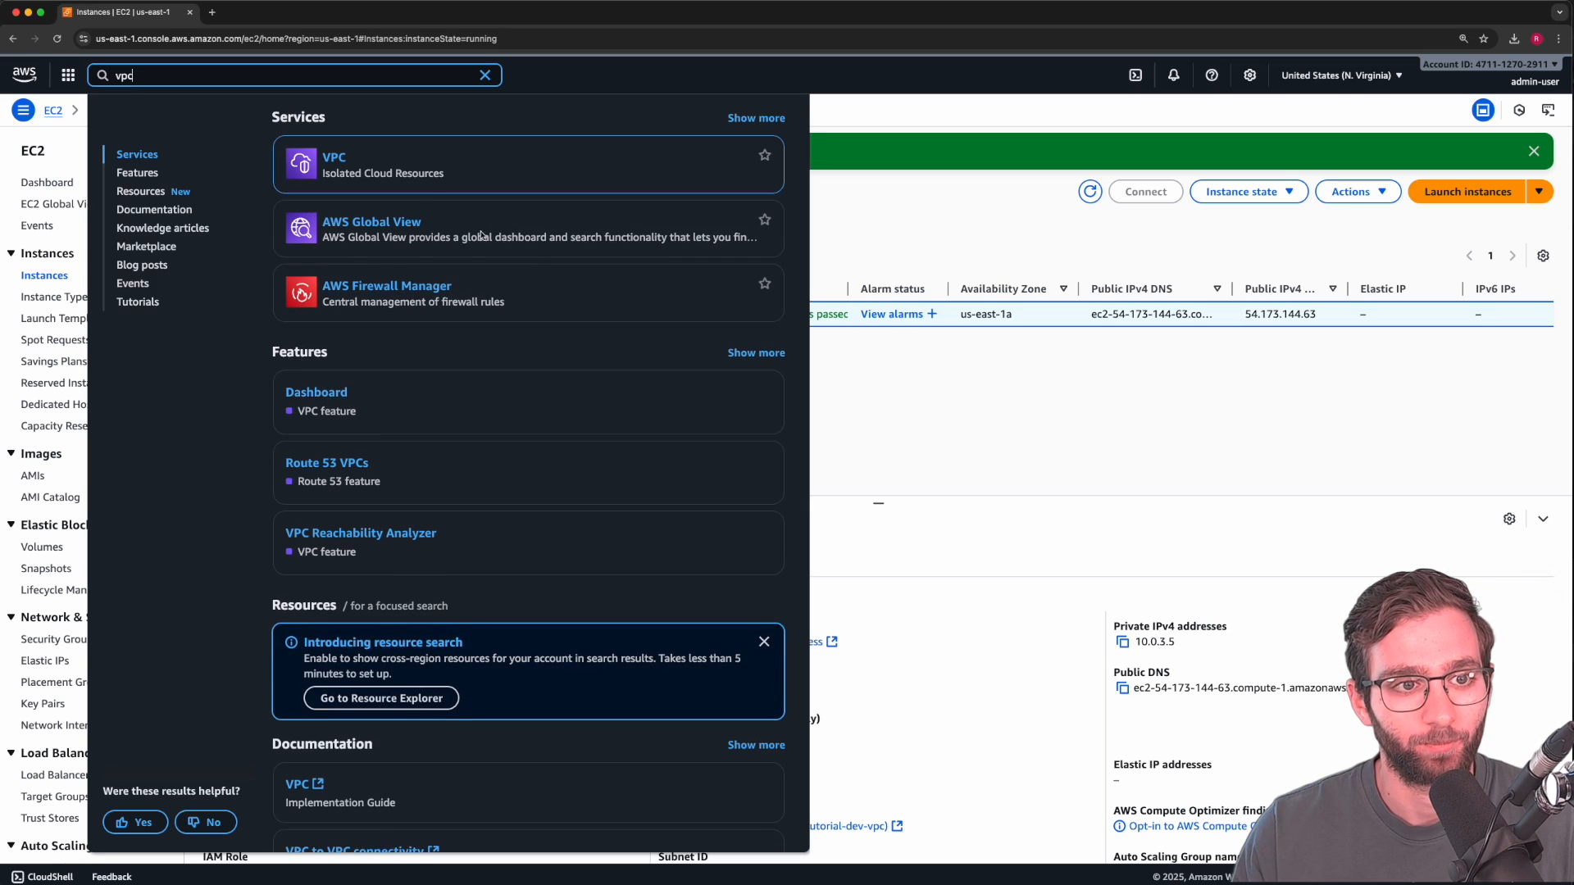
left_click(344, 160)
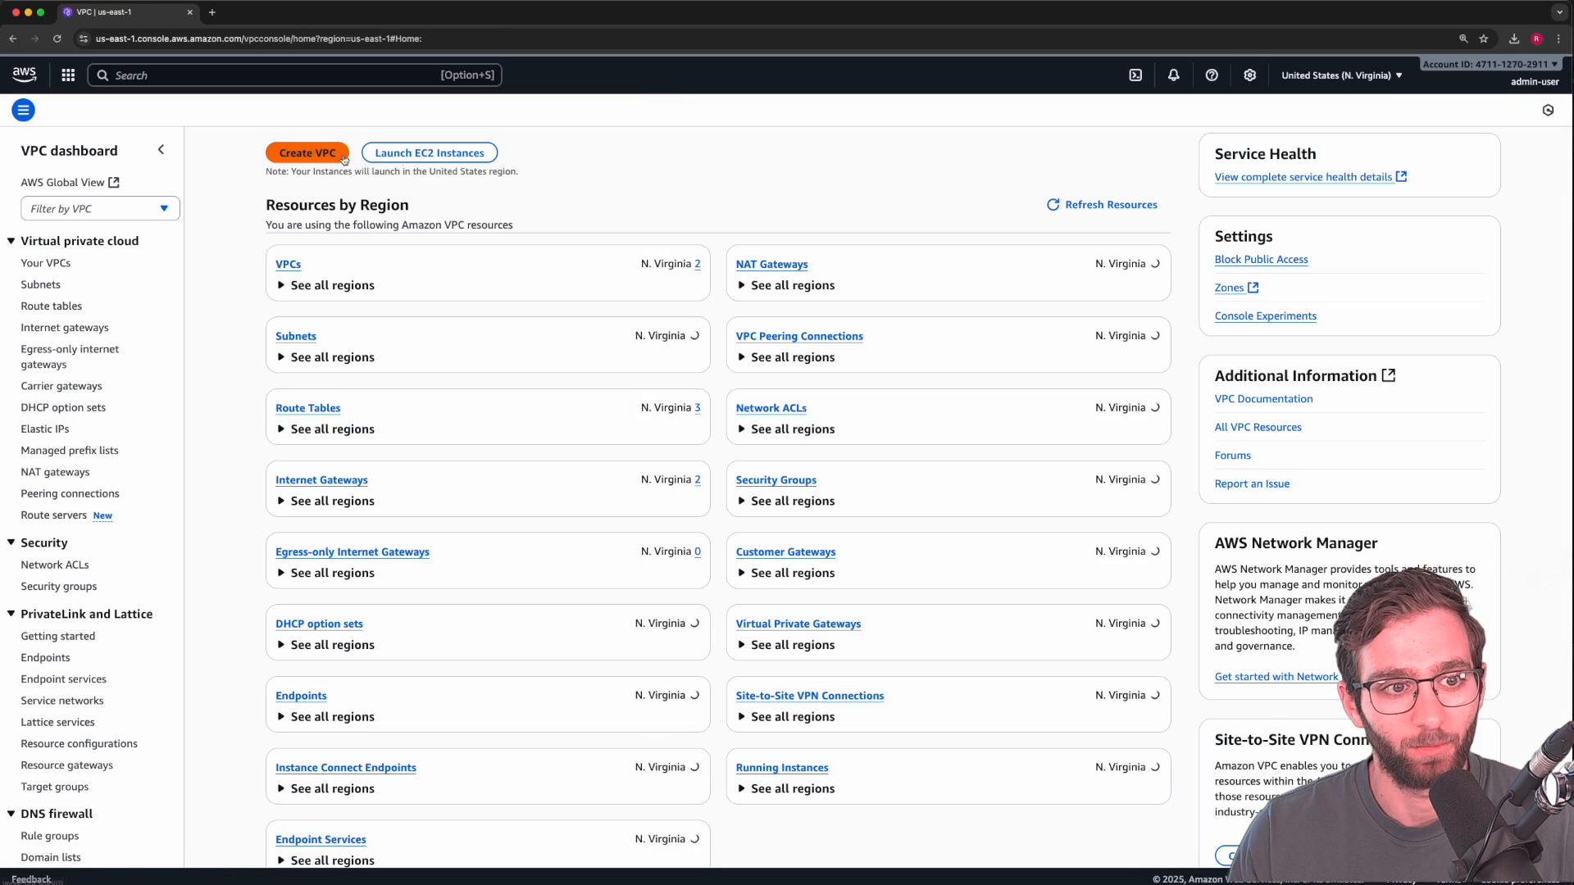
left_click(287, 263)
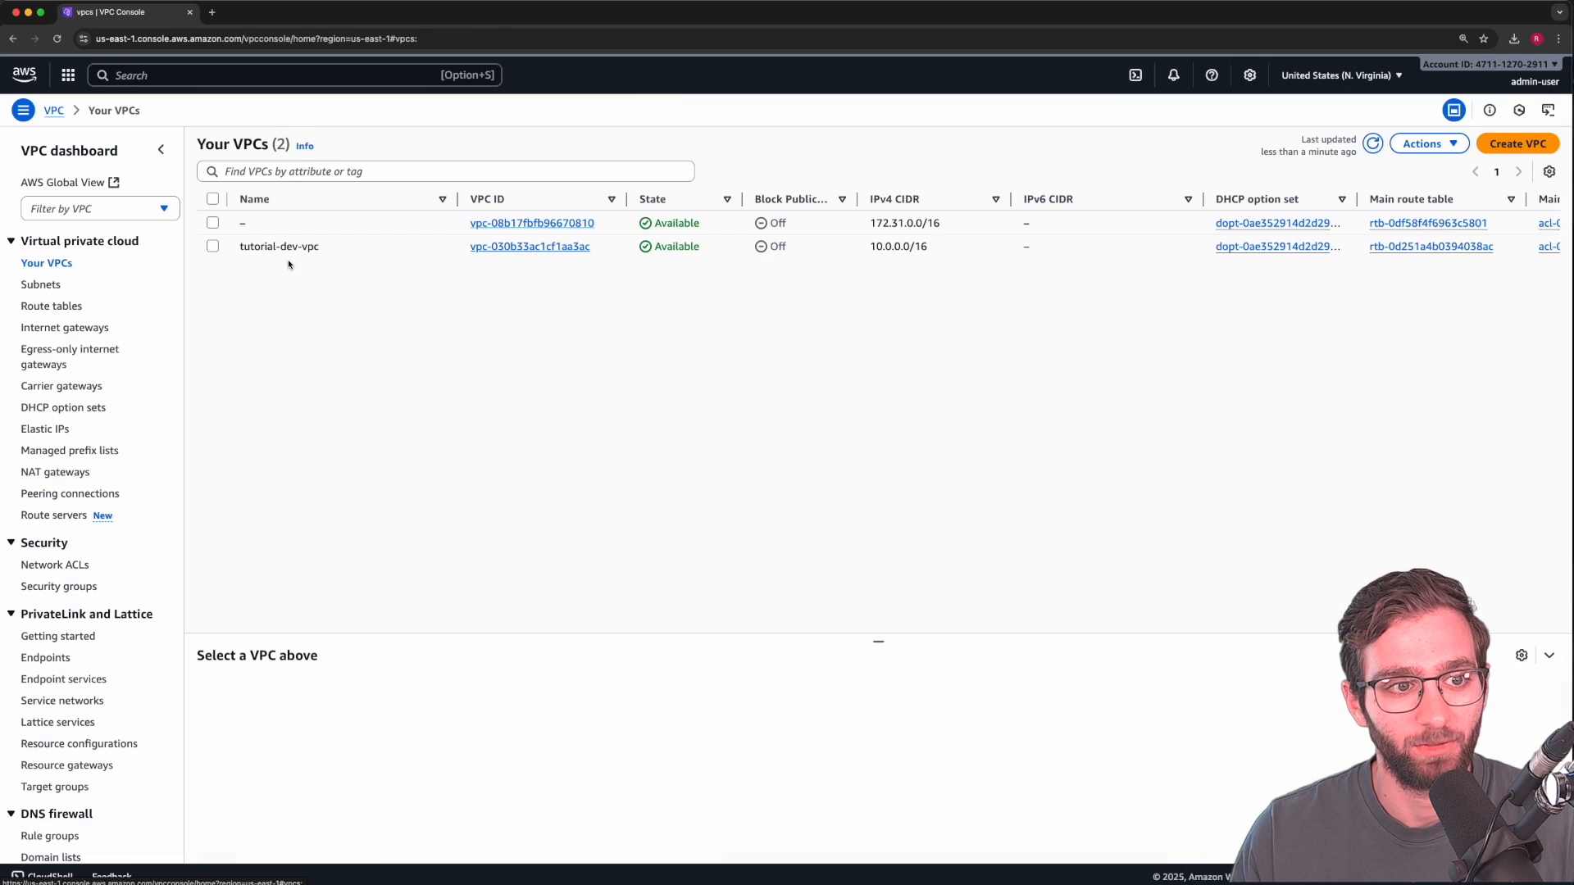
Step: Try to delete tutorial-dev-vpc from the list of VPCs
left_click(215, 247)
left_click(1456, 147)
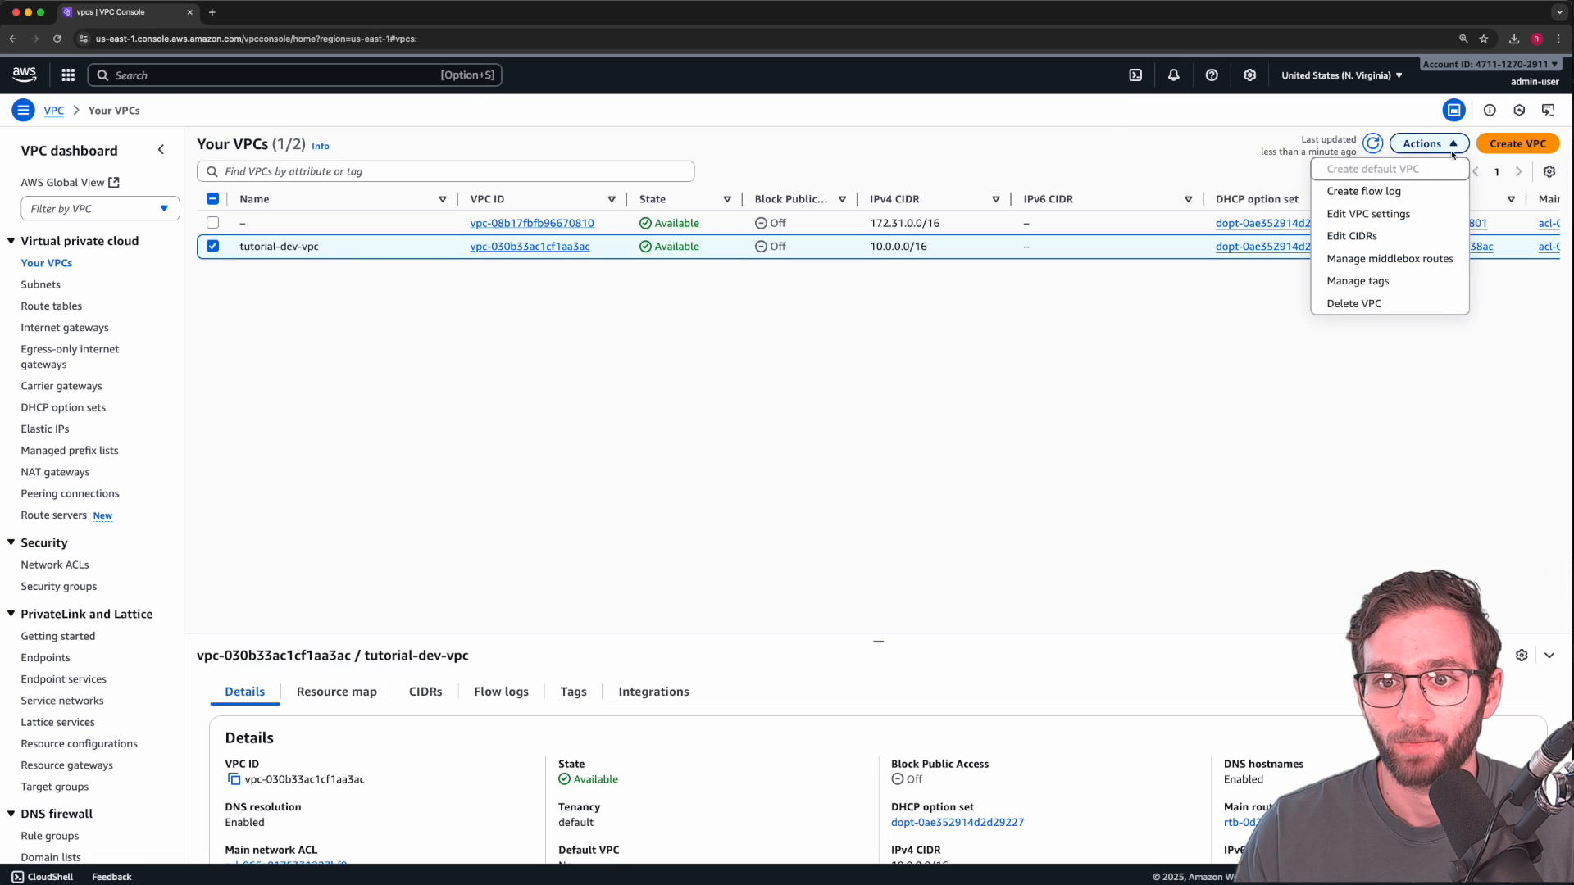
left_click(1354, 304)
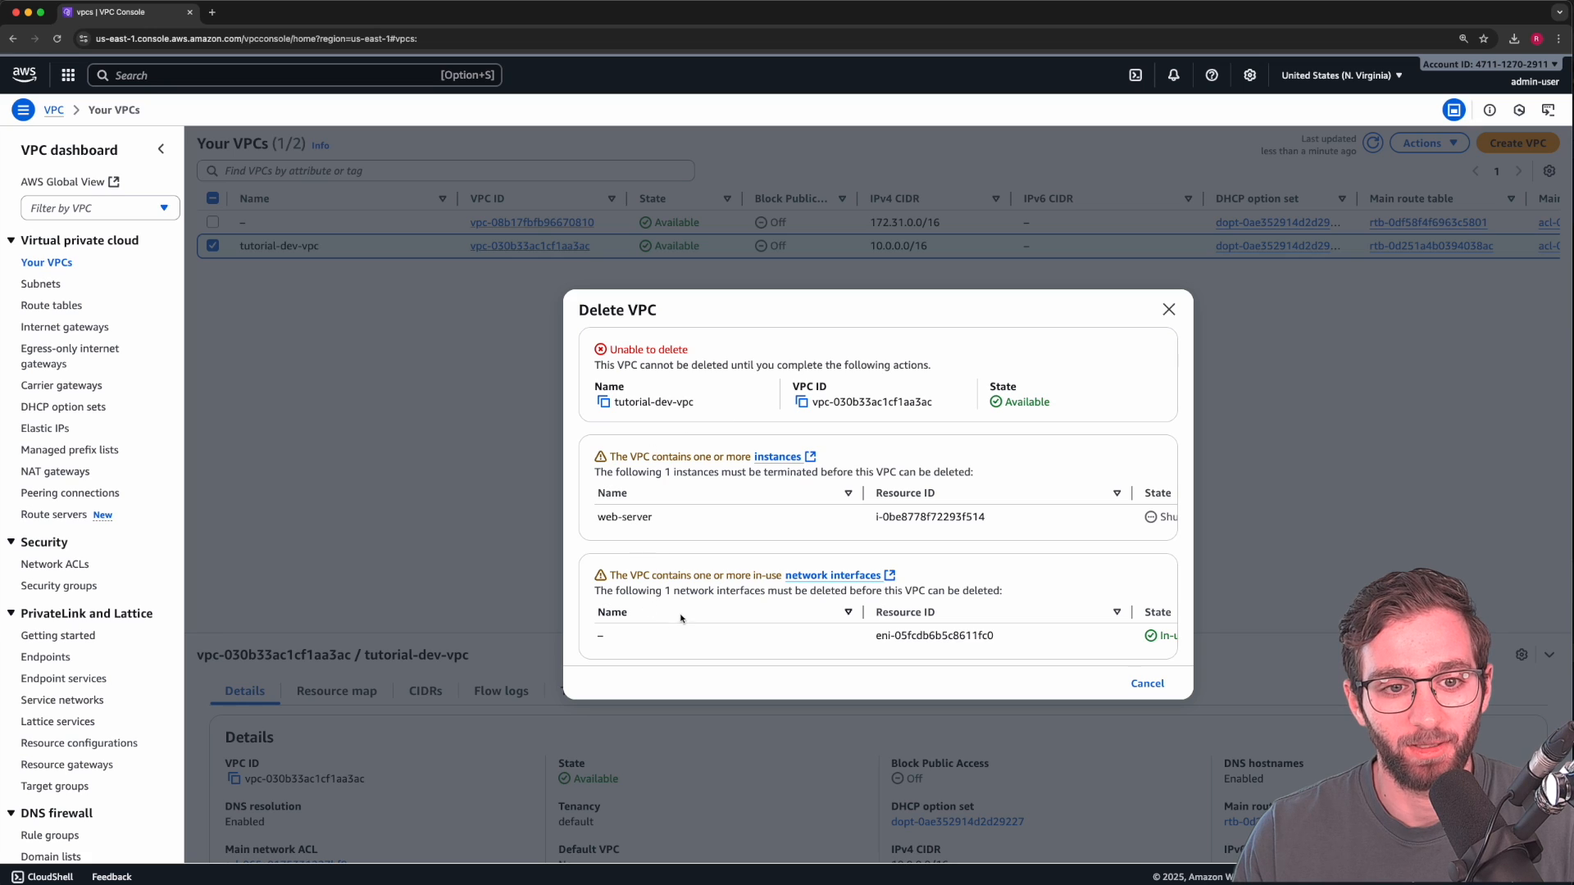
left_click(440, 497)
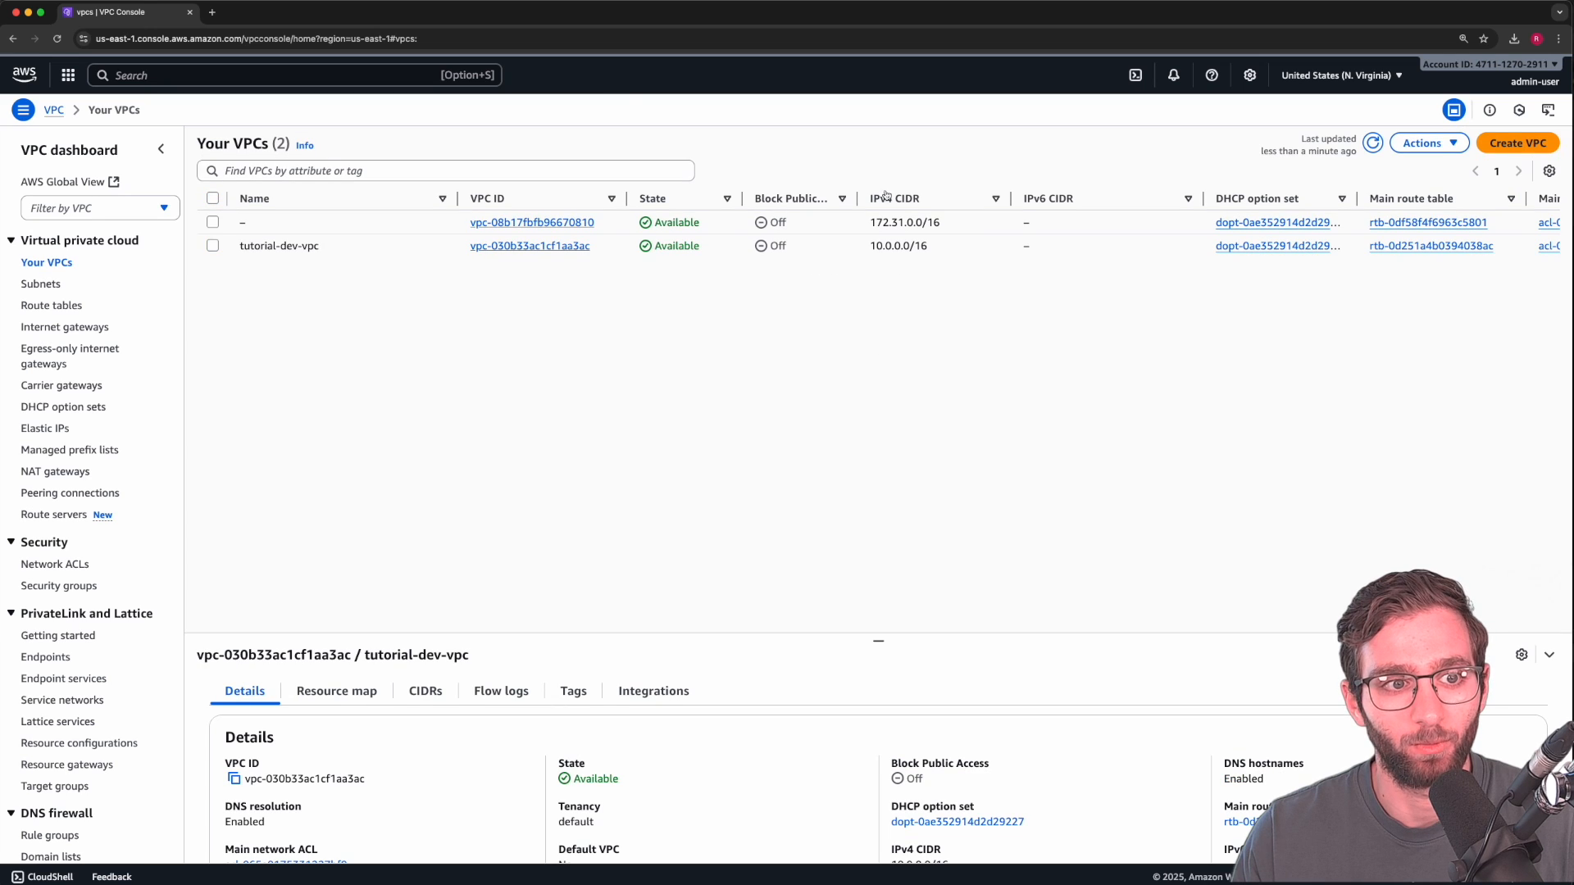
Step: Search the AWS console for ec2, check the instance resources on the EC2 dashboard, and return to the VPC list
left_click(339, 77)
type("w")
key("BackSpace")
type("ec2")
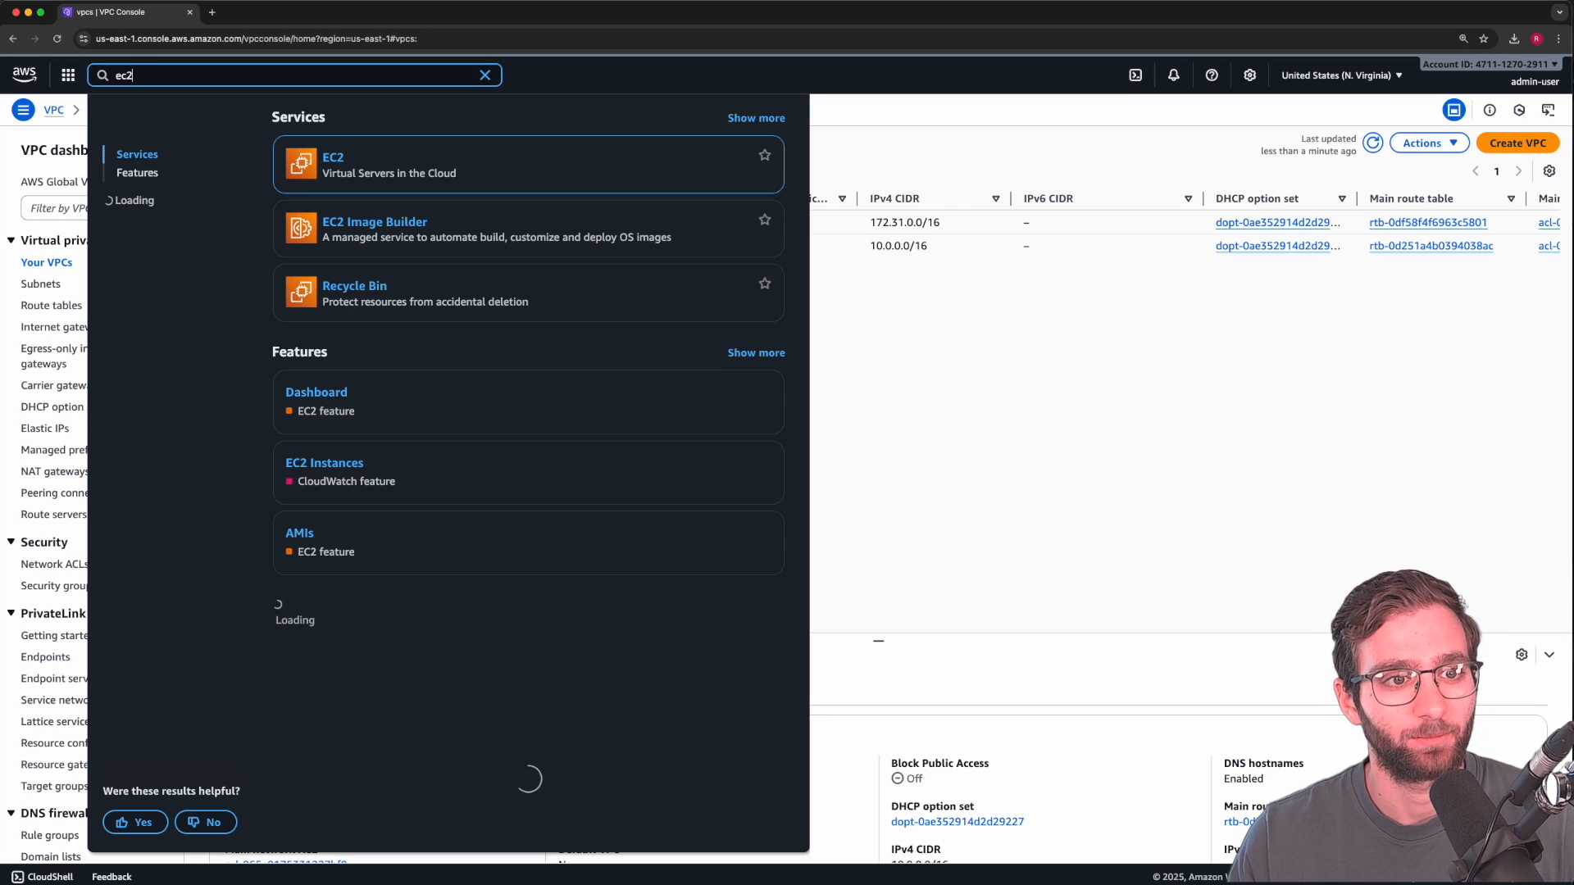
left_click(335, 162)
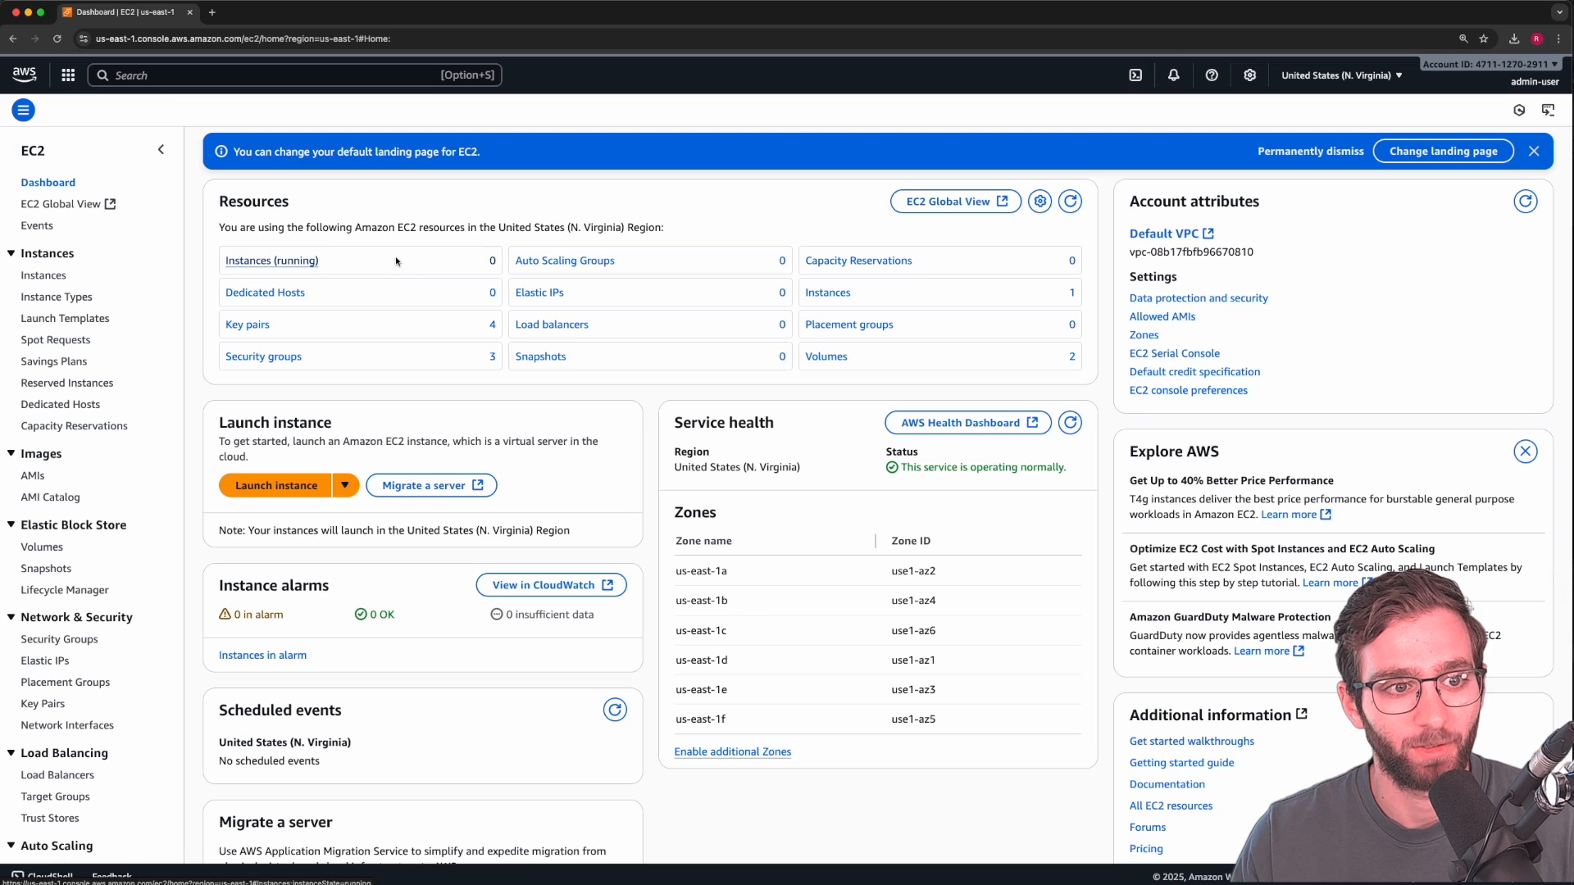
left_click(14, 40)
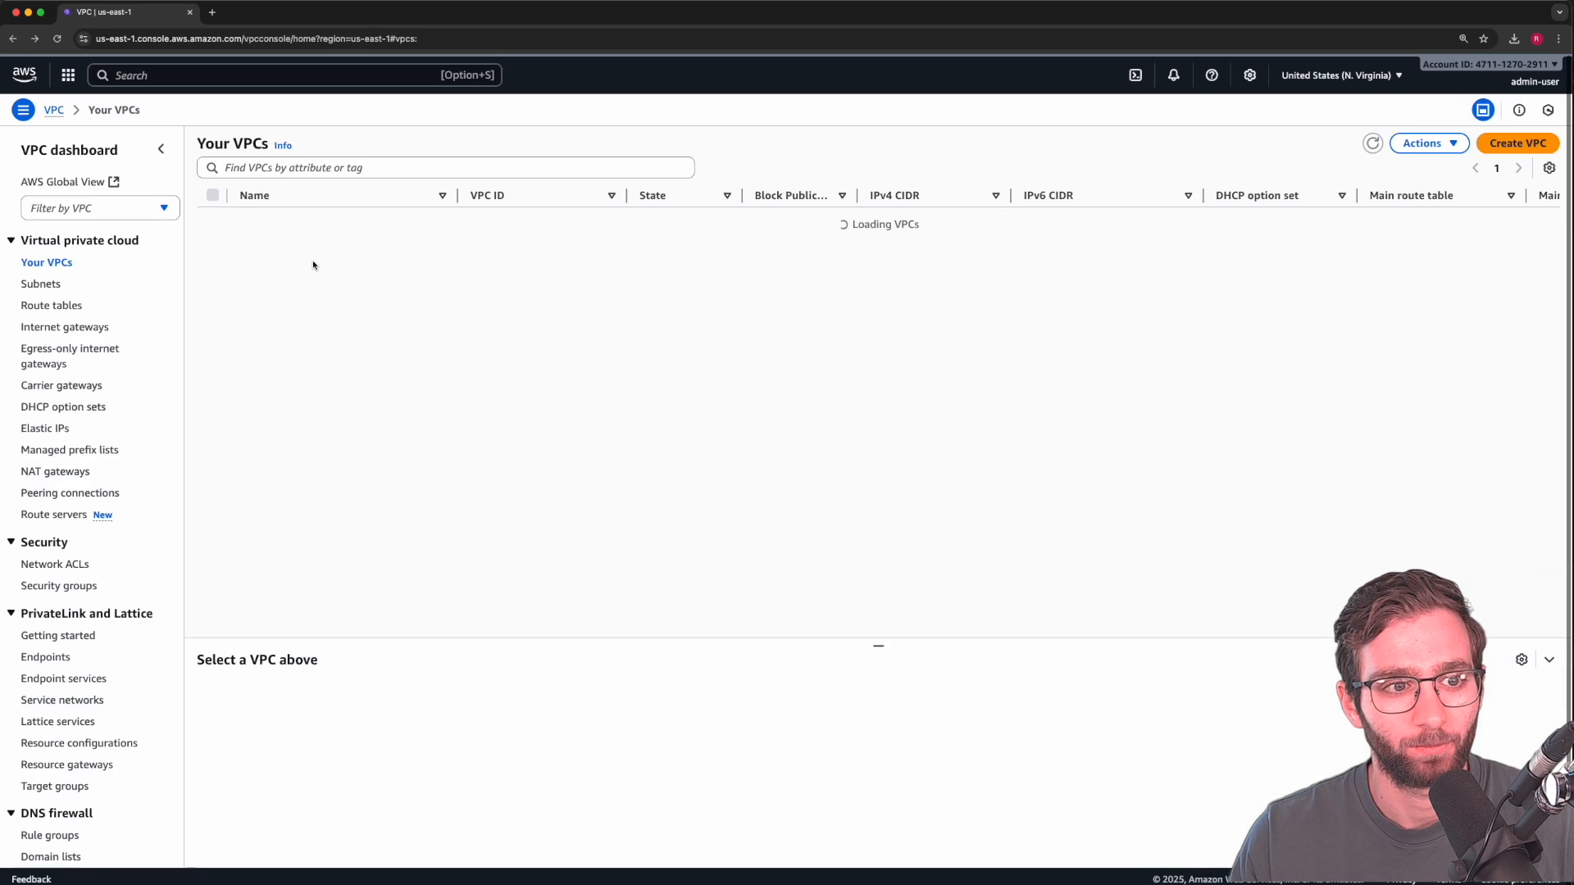
Step: Try again to delete tutorial-dev-vpc and check the state of the instance blocking its deletion
left_click(1425, 145)
left_click(1382, 303)
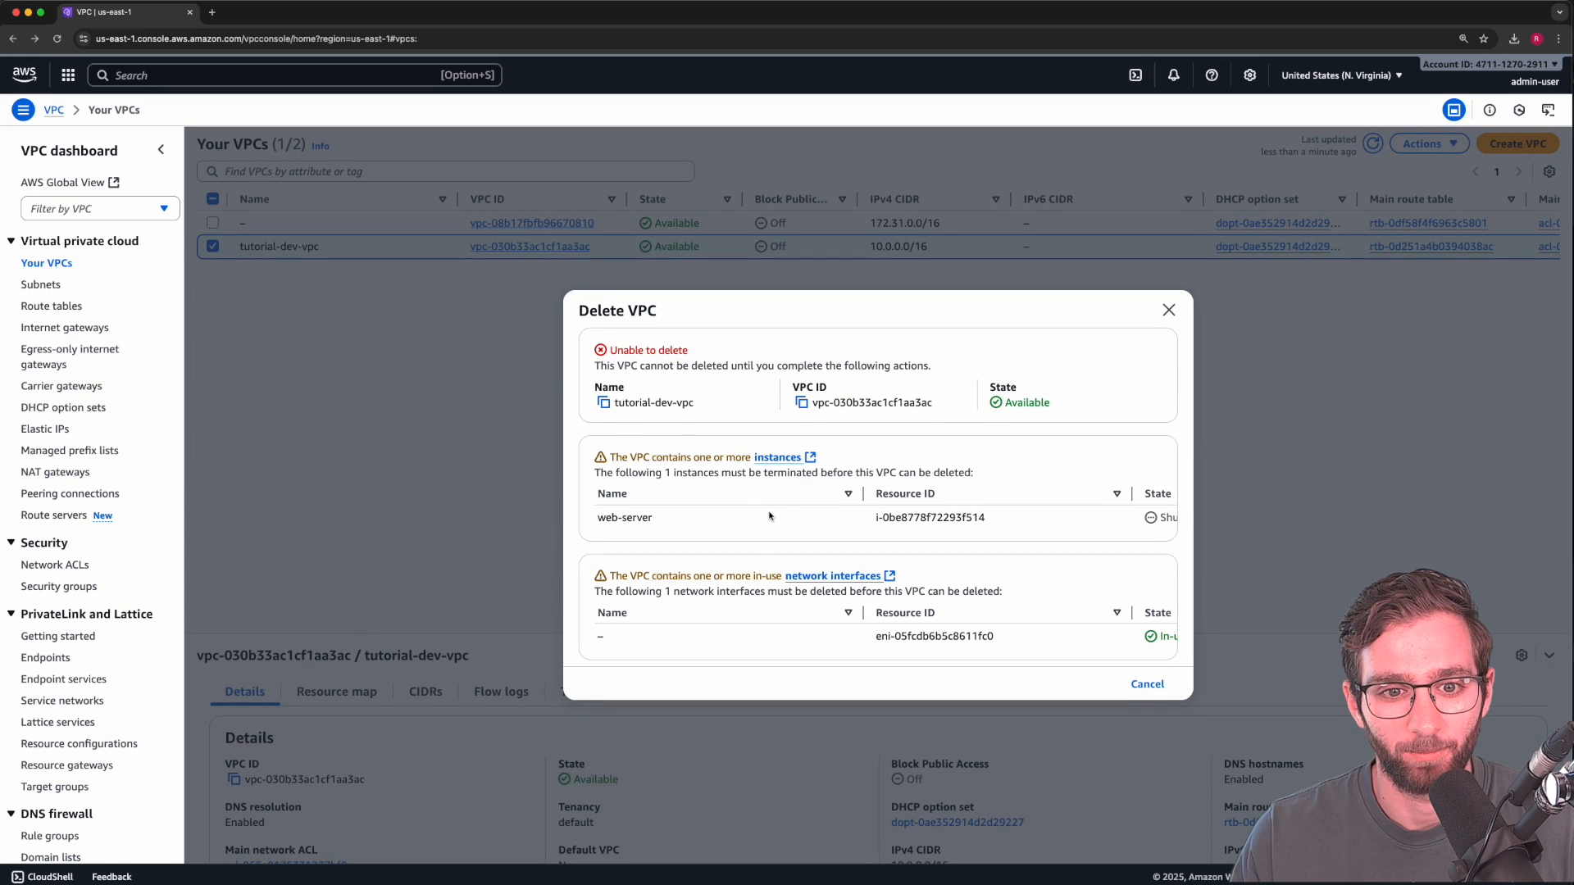
triple_click(809, 474)
scroll(1080, 533, "right", 3)
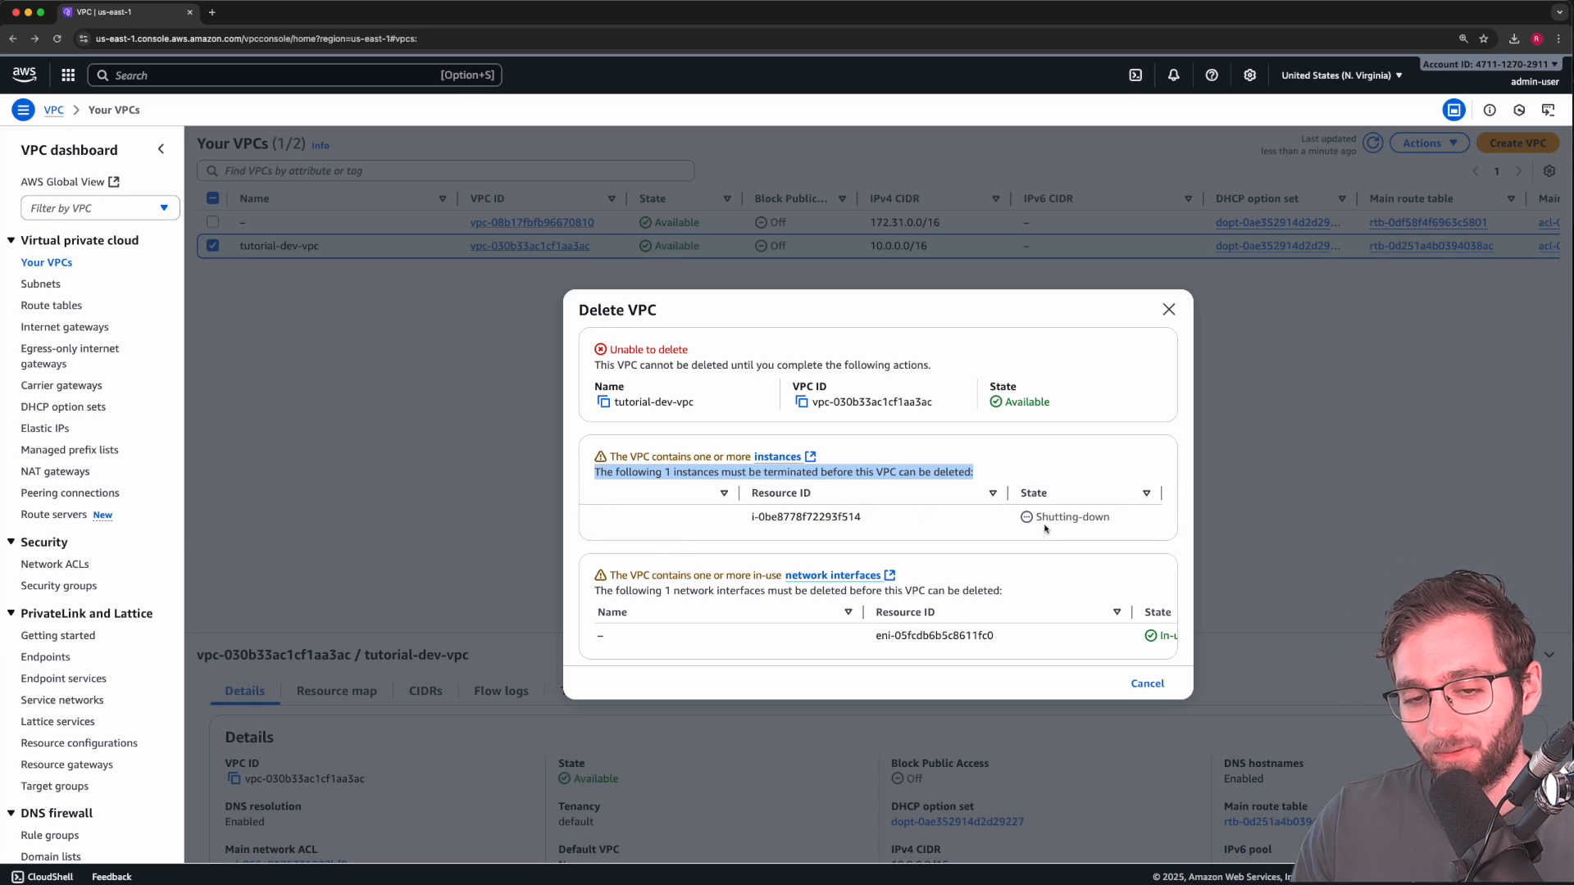
left_click(1045, 529)
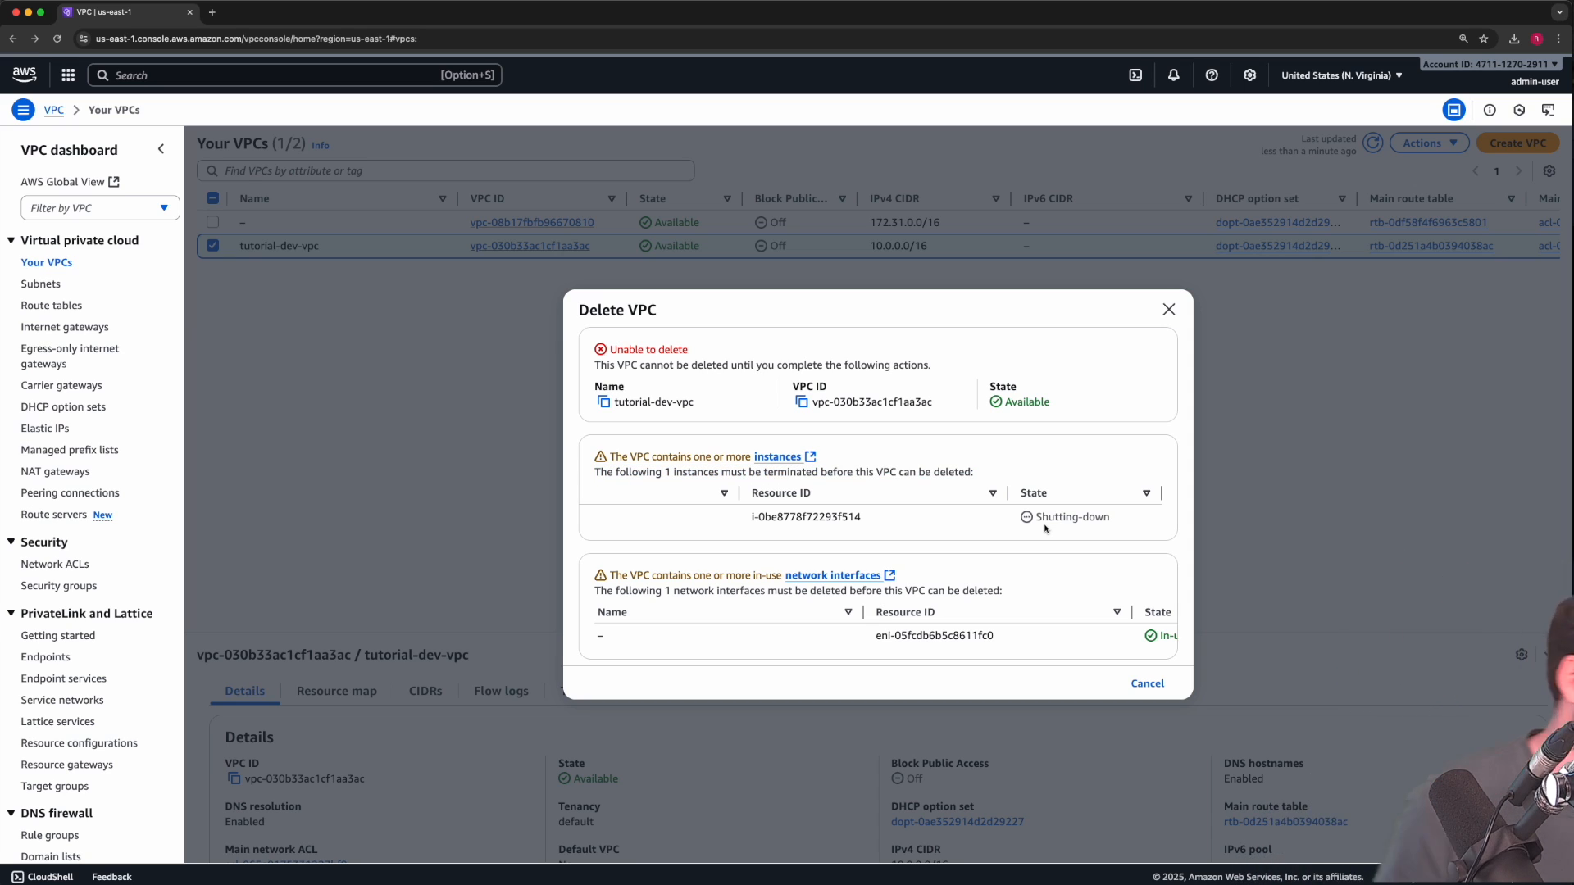
Step: Reload the VPC list and delete tutorial-dev-vpc with its associated resources, entering delete as the confirmation
left_click(56, 38)
left_click(1427, 144)
left_click(1377, 302)
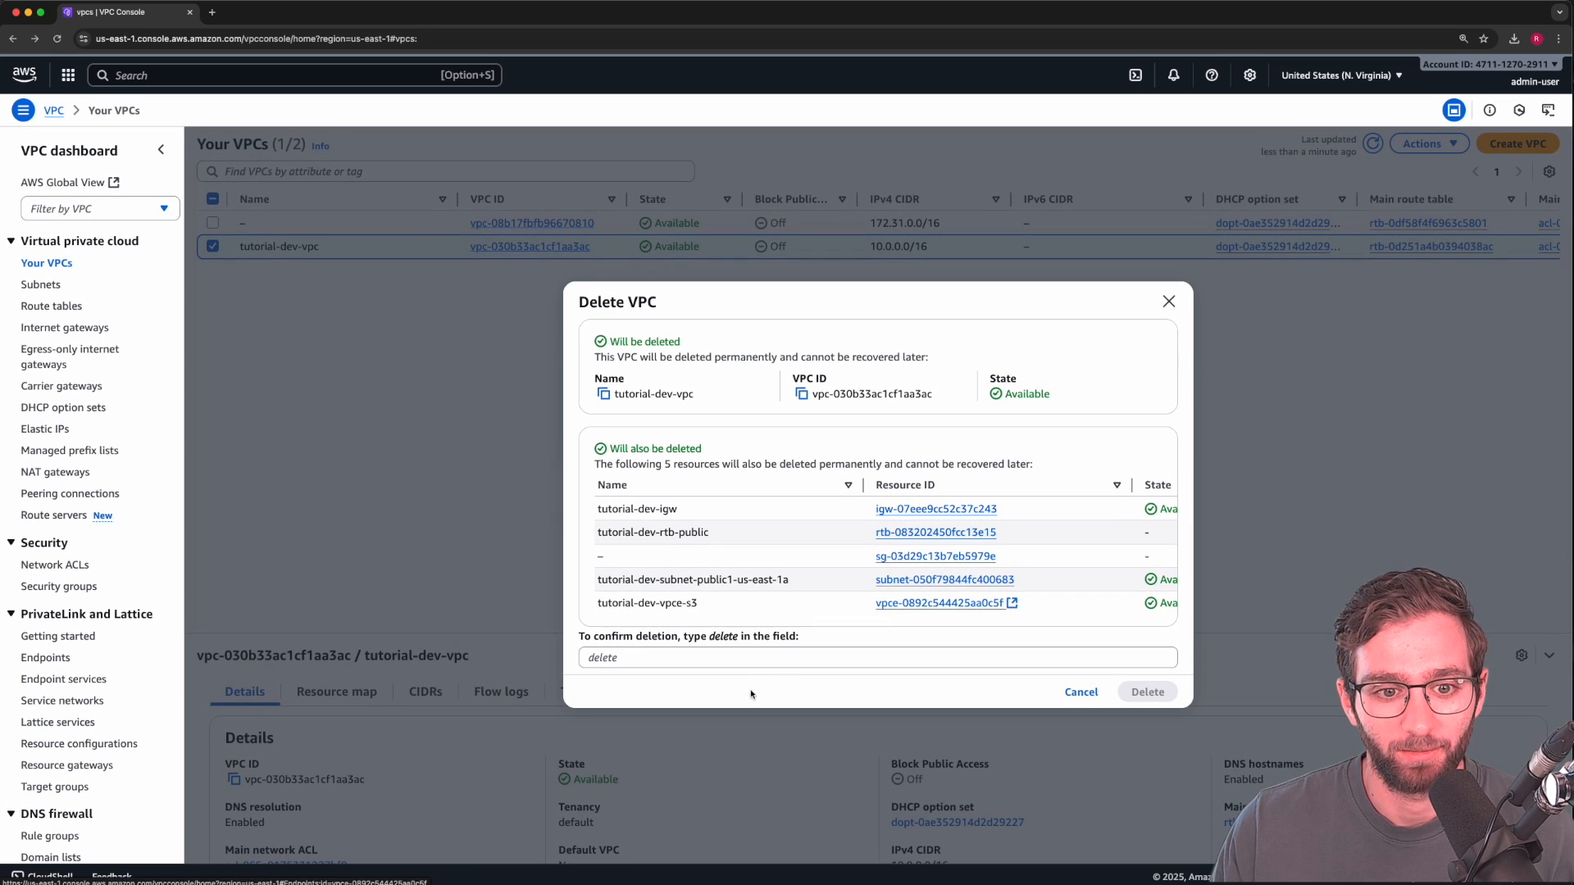
double_click(732, 637)
key("super+c")
left_click(744, 659)
key("super+v")
left_click(1148, 692)
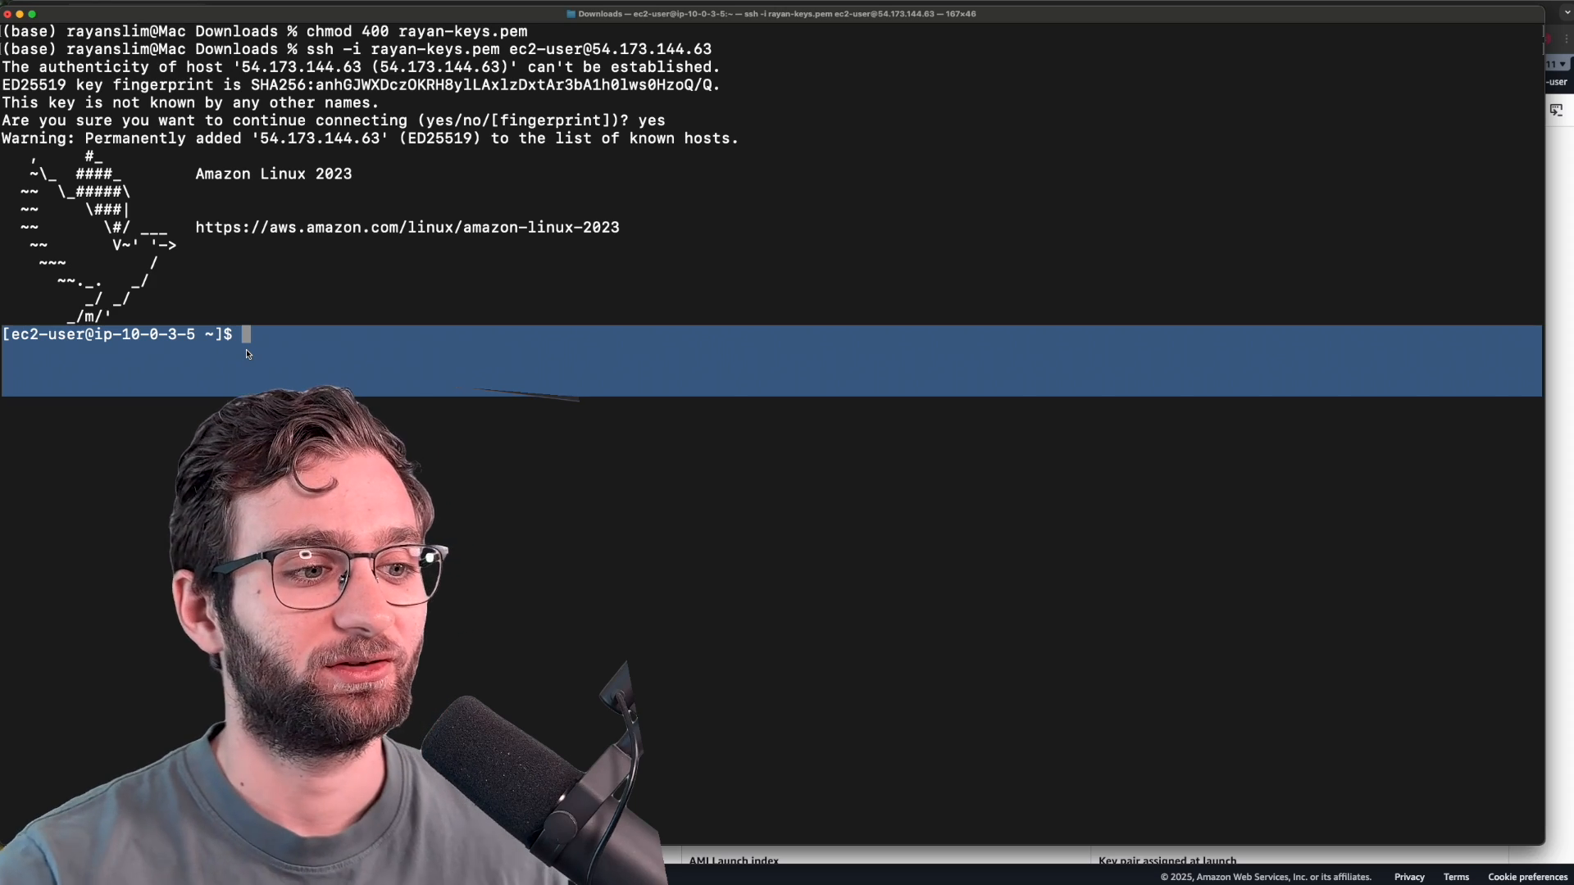
Step: Switch to the browser and open rayanslim.com in a new tab
key("super+Tab")
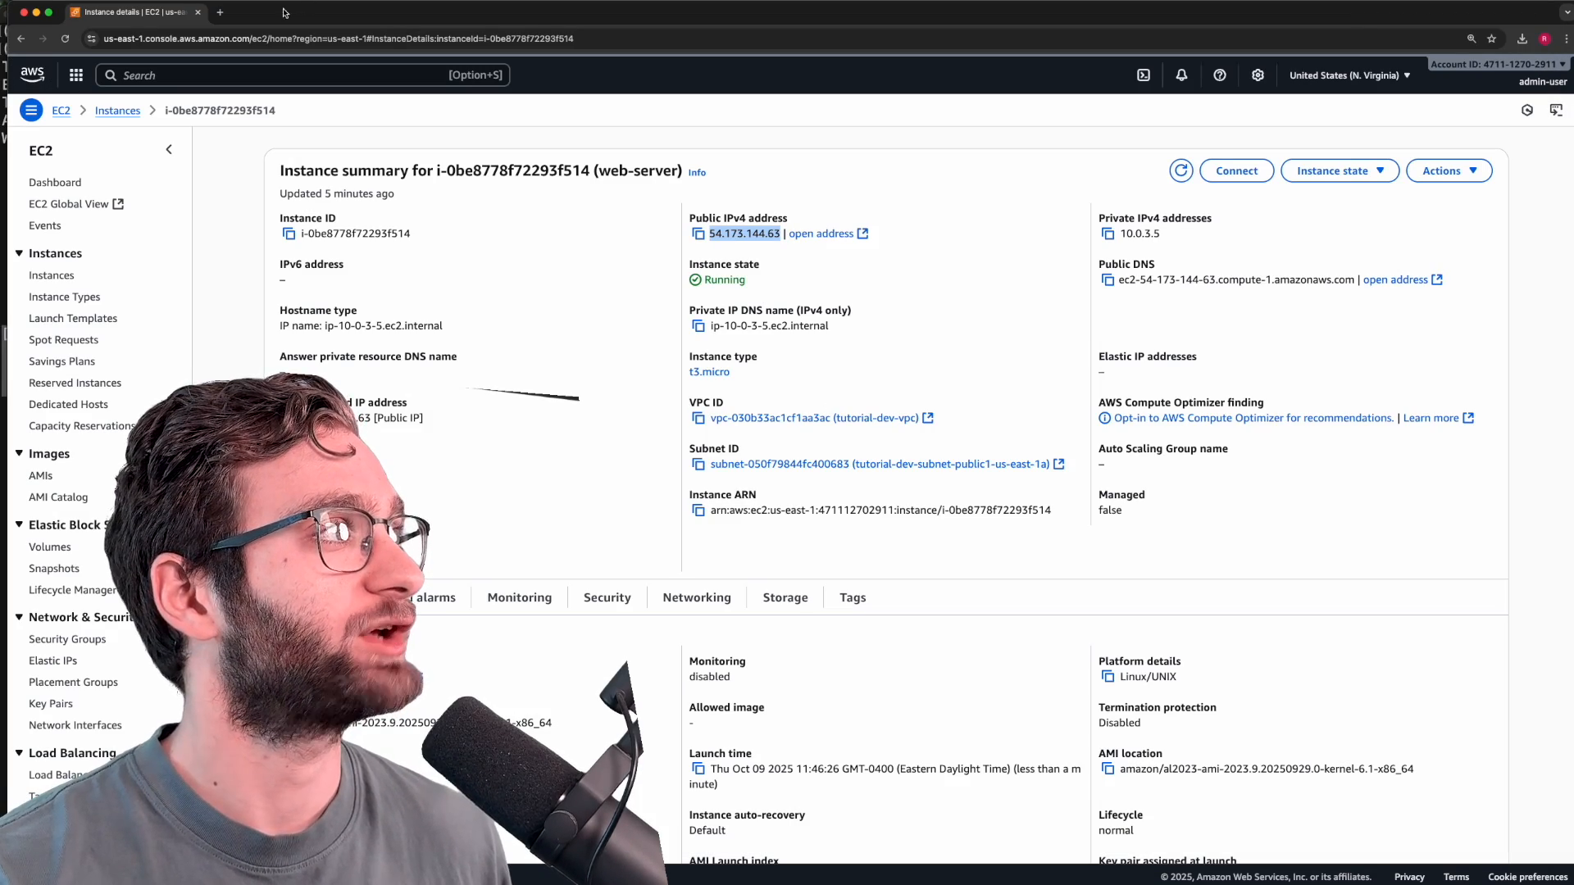
left_click(219, 12)
type("ray")
key("Return")
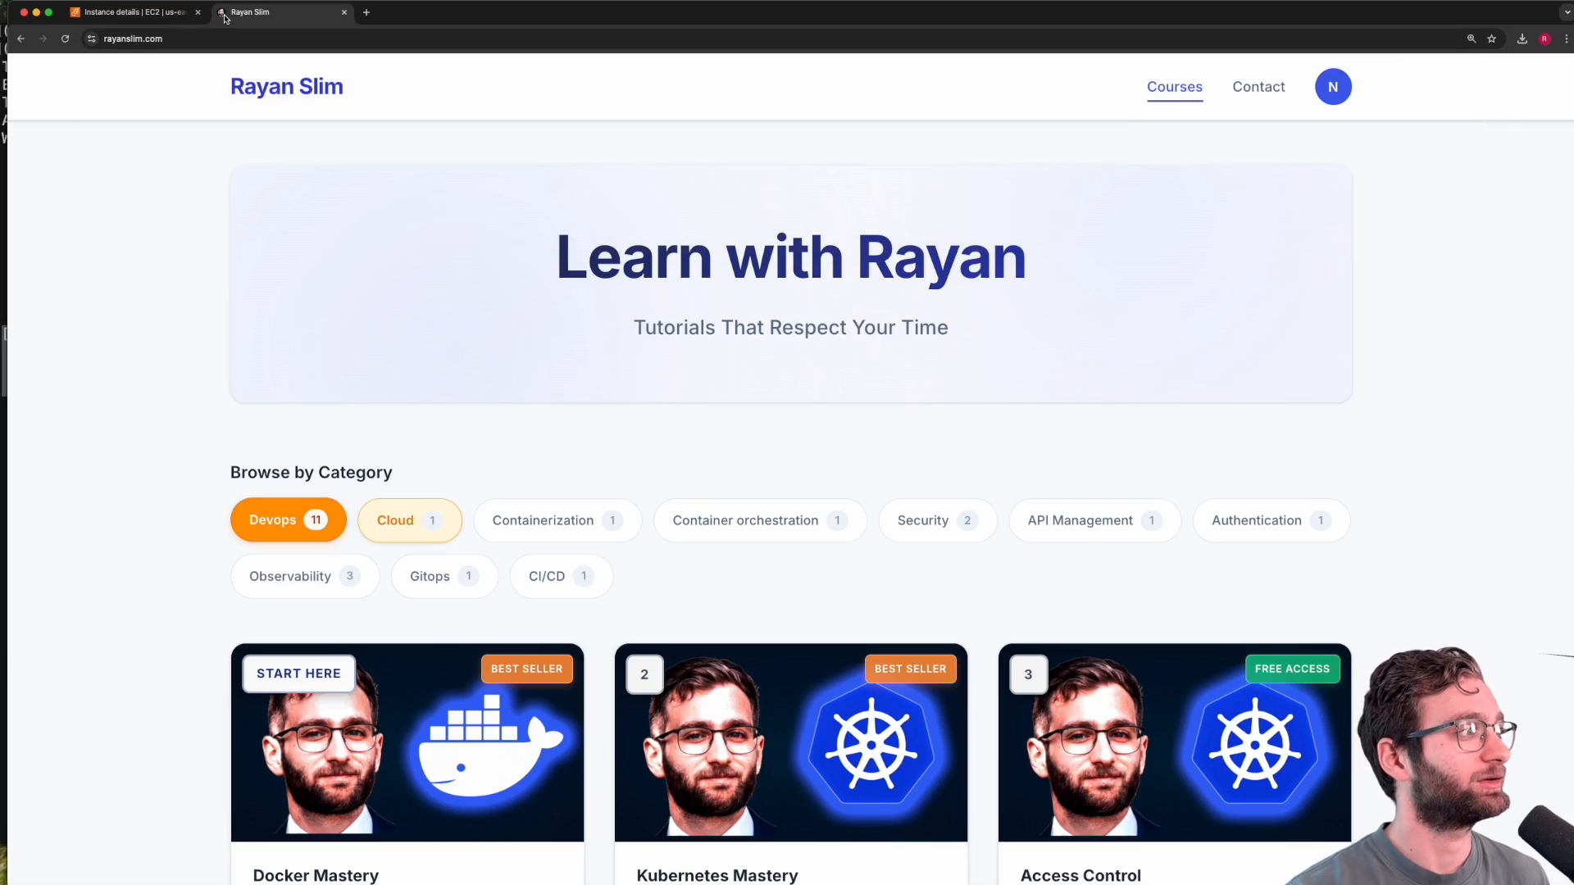
Step: Filter the courses by the Cloud category and by Devops, looking through the course cards of each
left_click(409, 519)
scroll(656, 565, "down", 2)
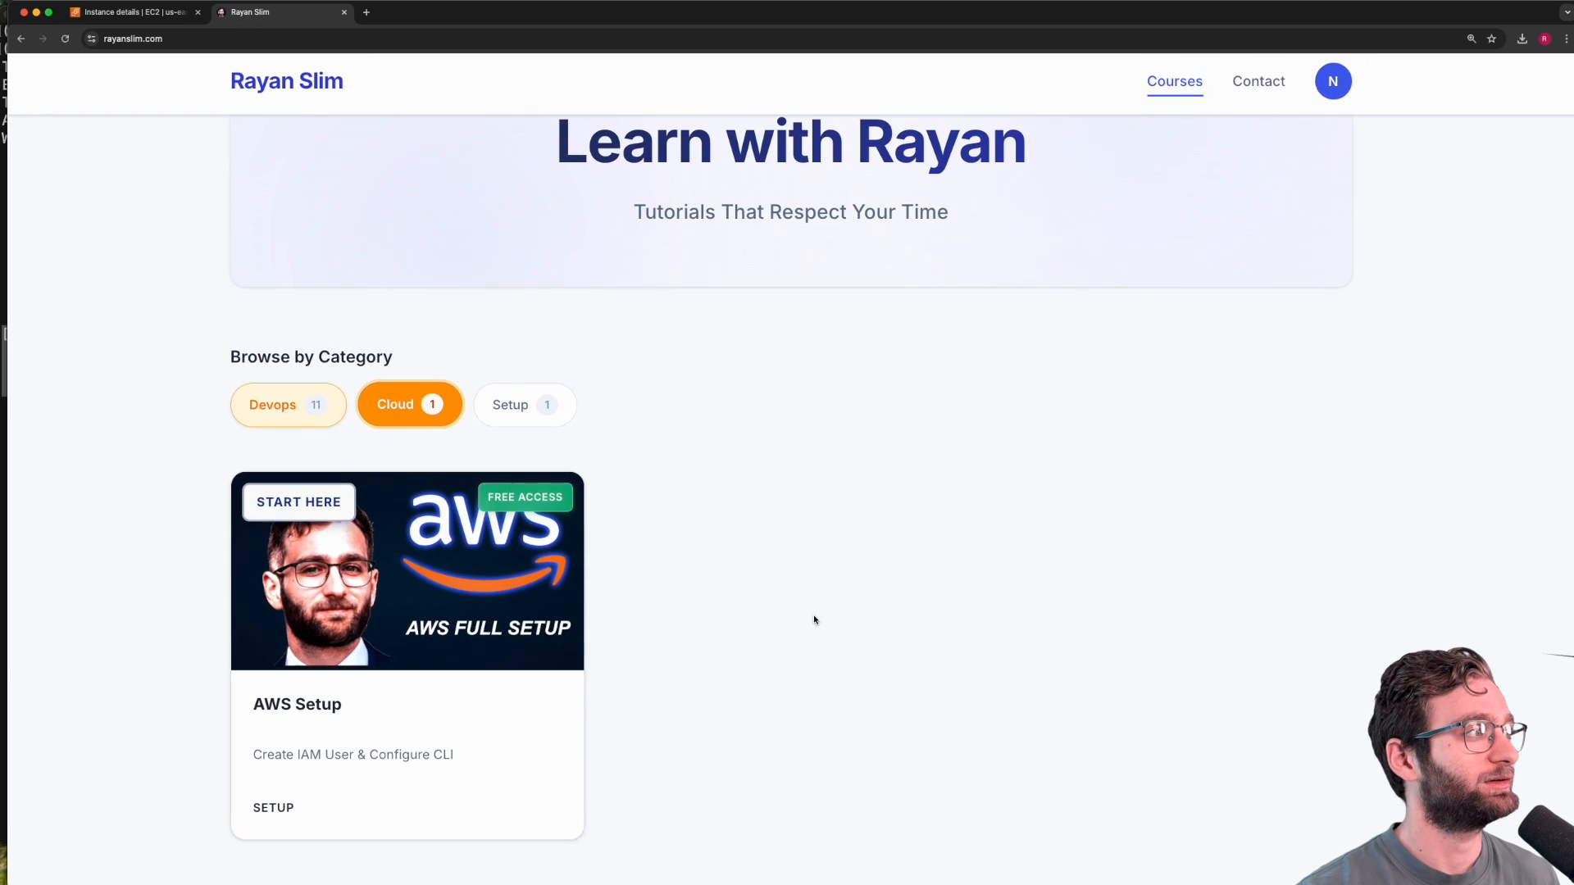
left_click(323, 410)
scroll(496, 438, "down", 3)
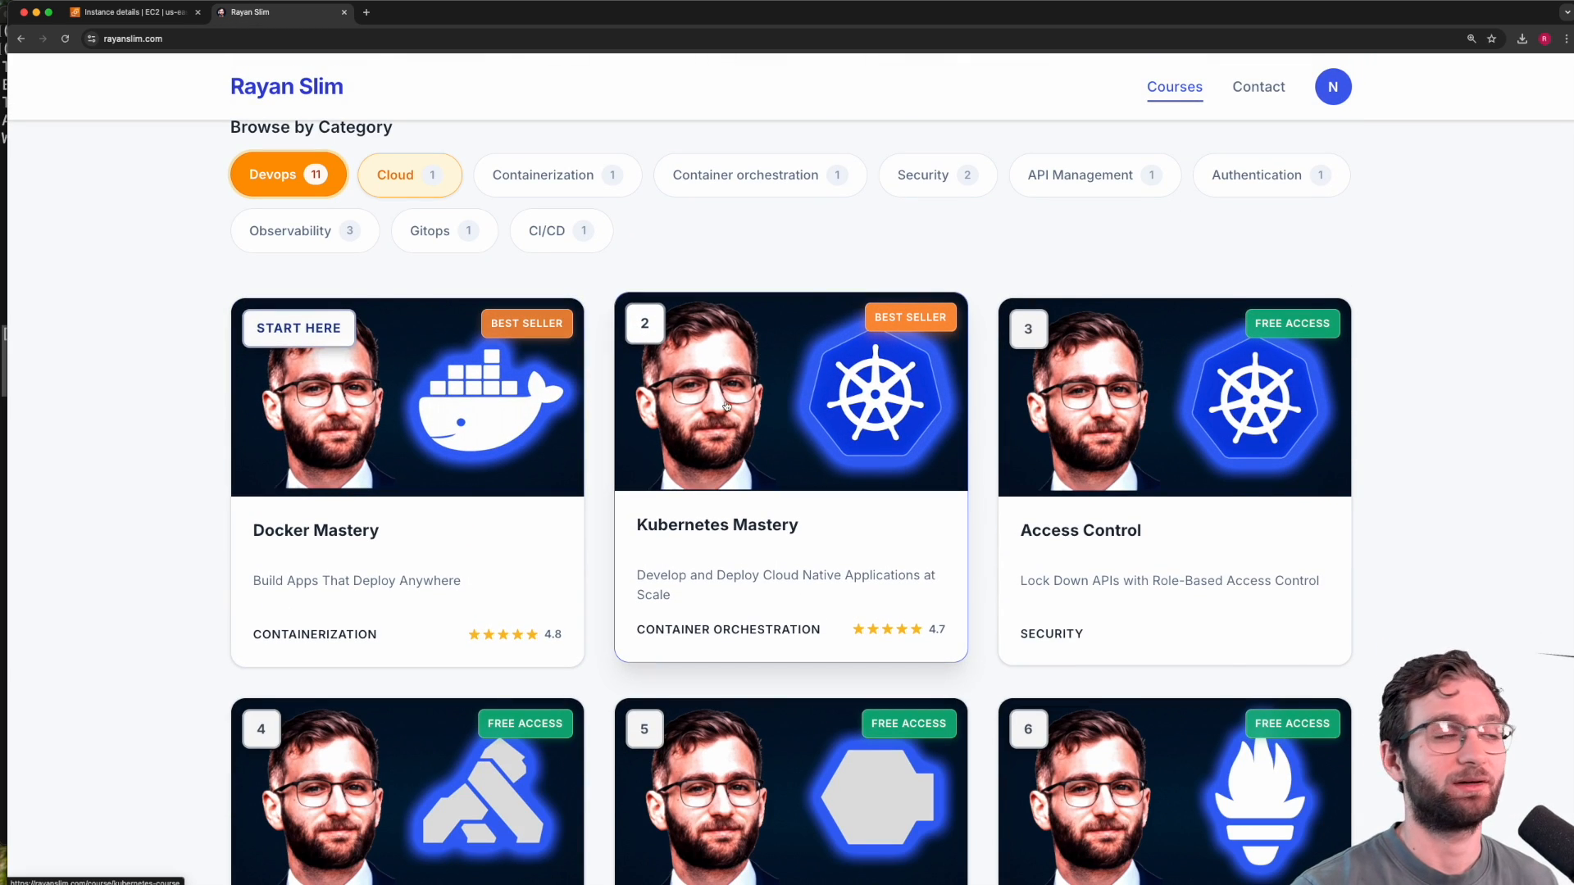